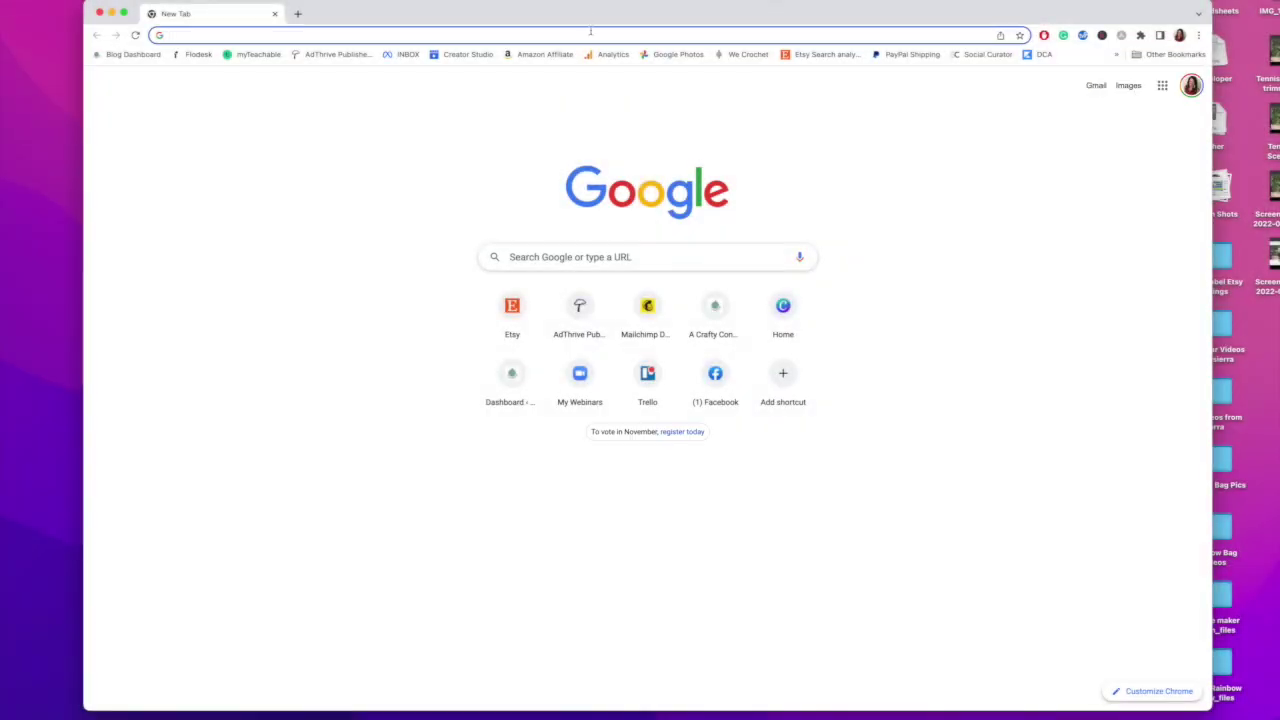
Step: Load the Canva website from the browser address bar
left_click(589, 34)
type("canva")
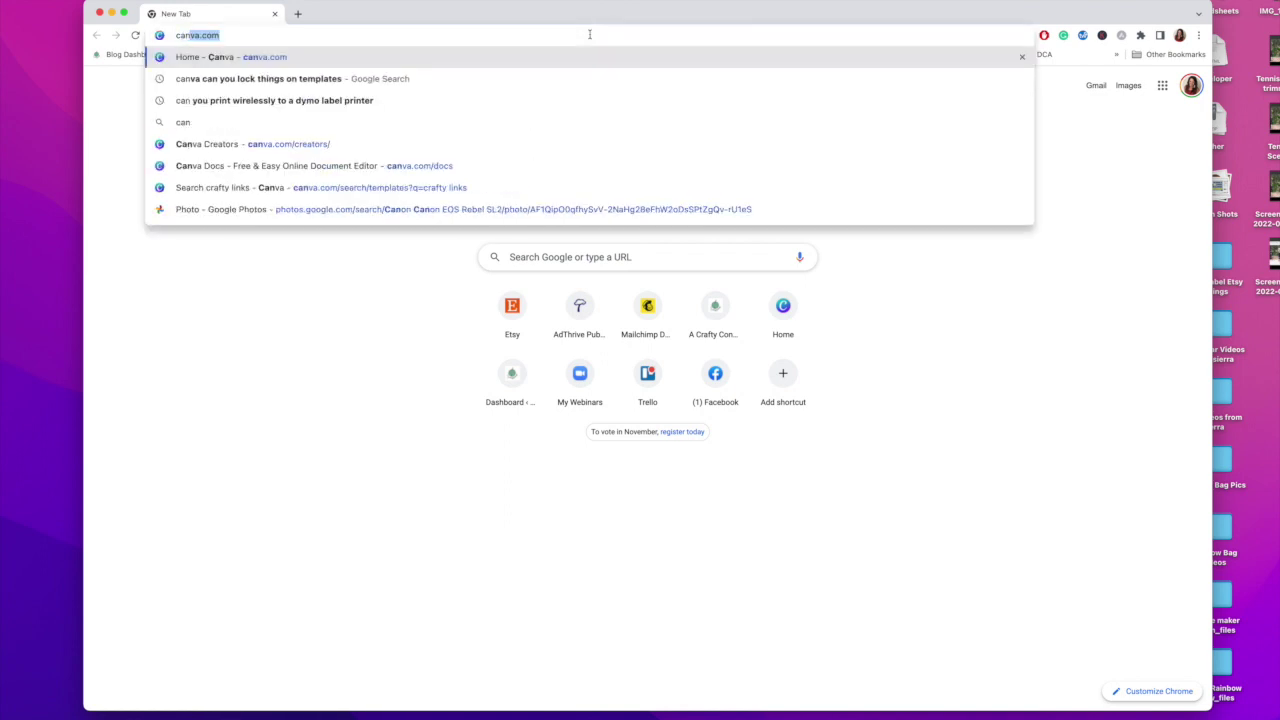
key("Return")
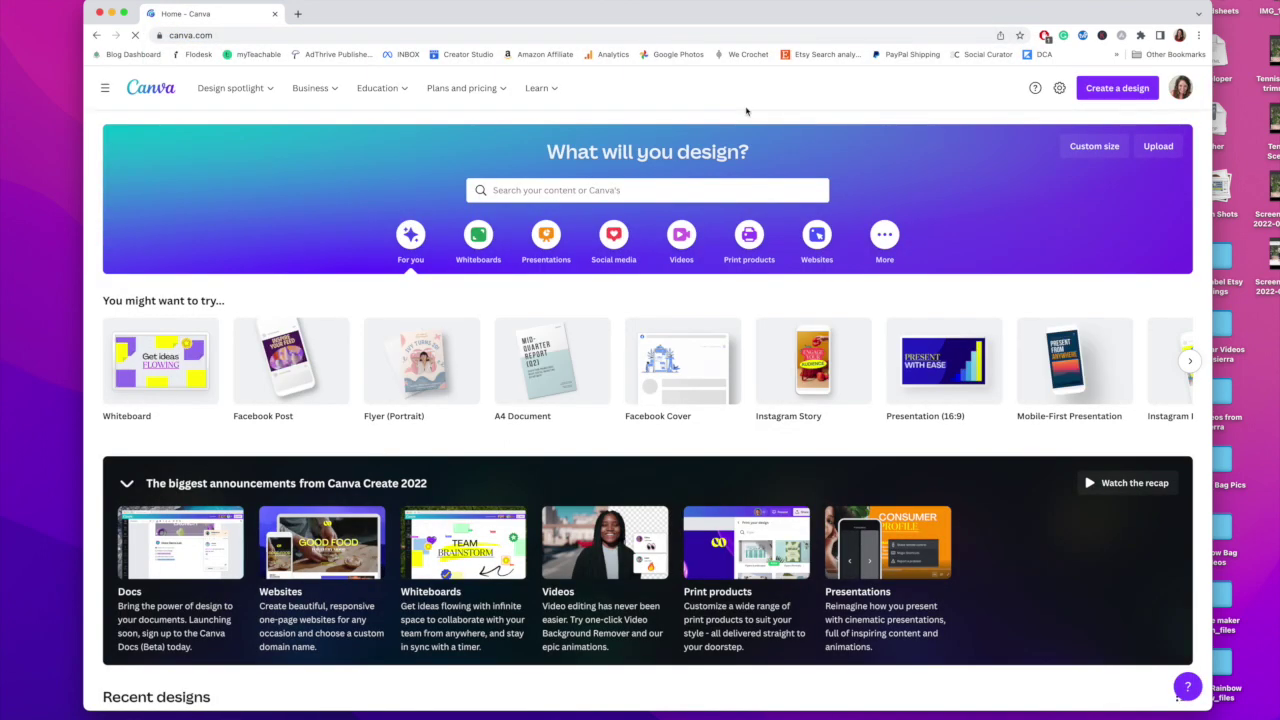
Step: Create a new blank 8.5 × 11 in design from the custom size options
left_click(1108, 147)
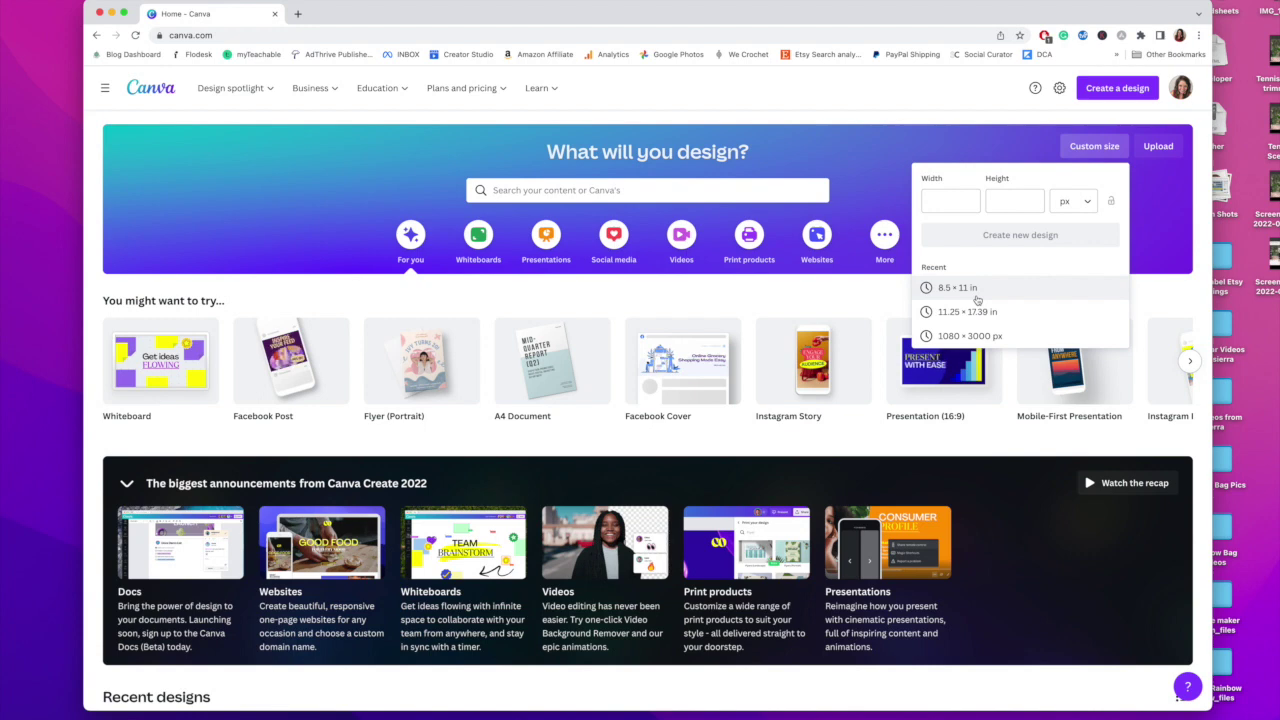
left_click(1085, 202)
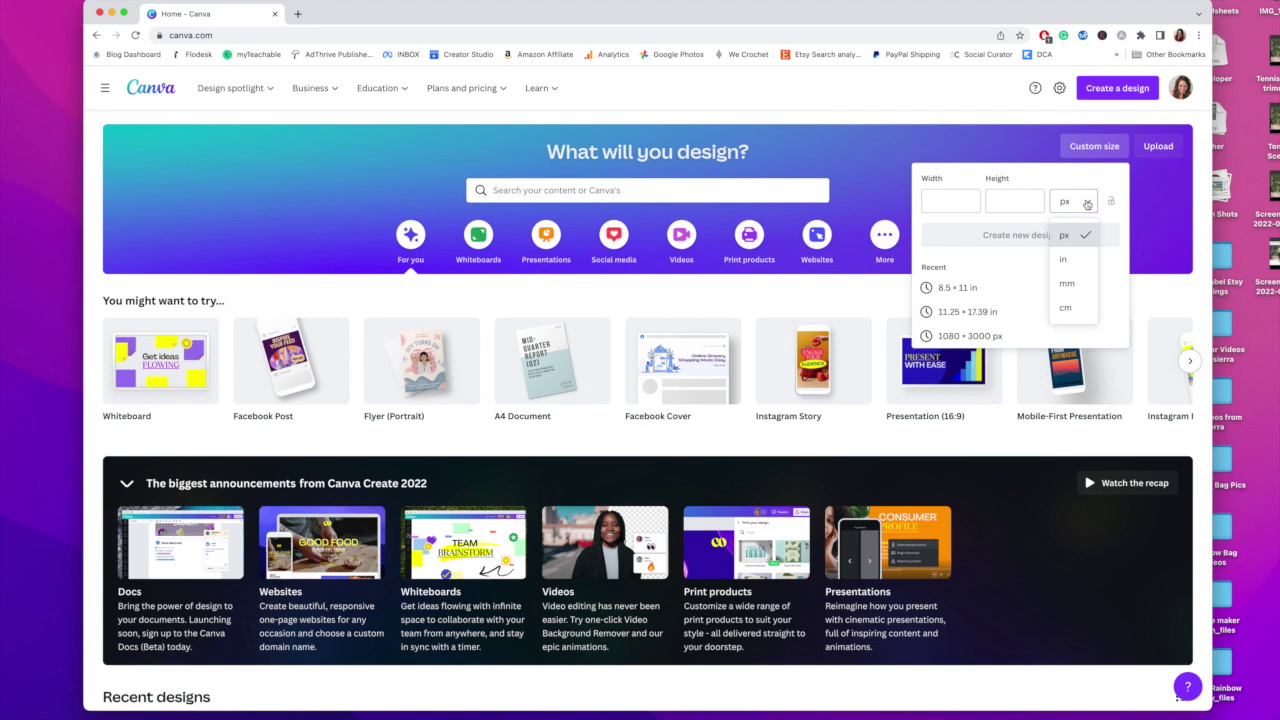
left_click(1087, 204)
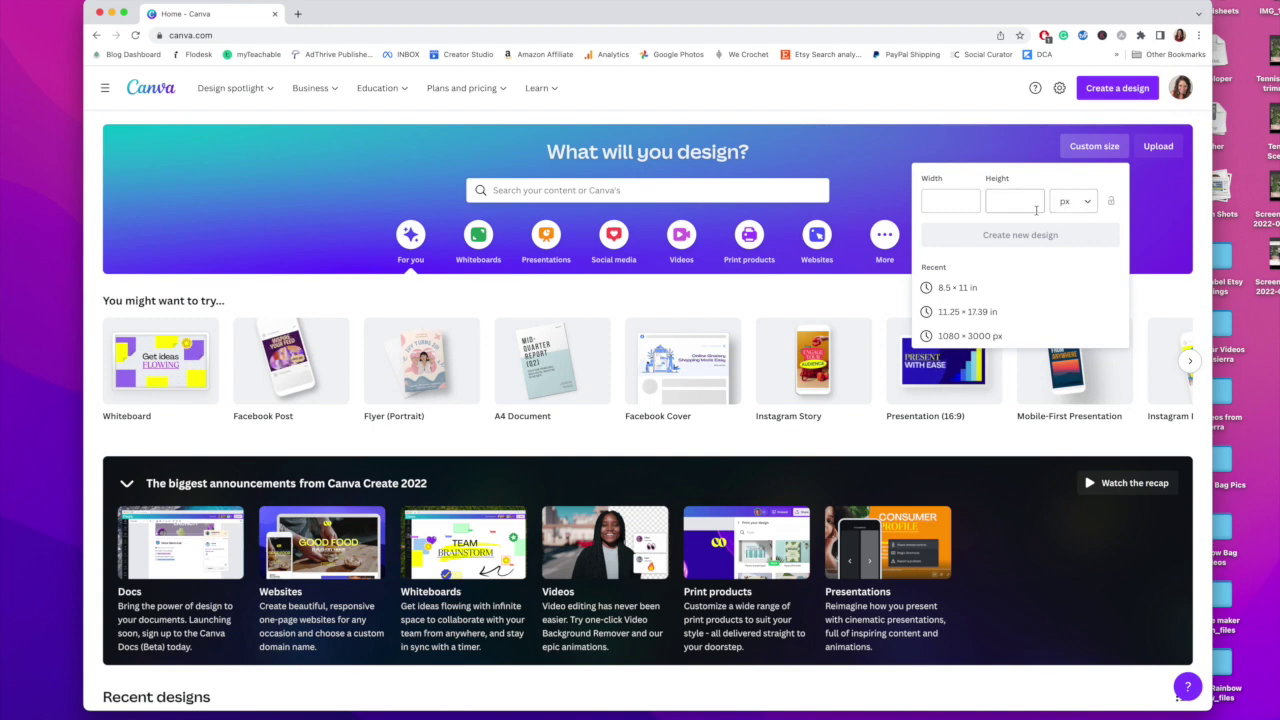
left_click(955, 289)
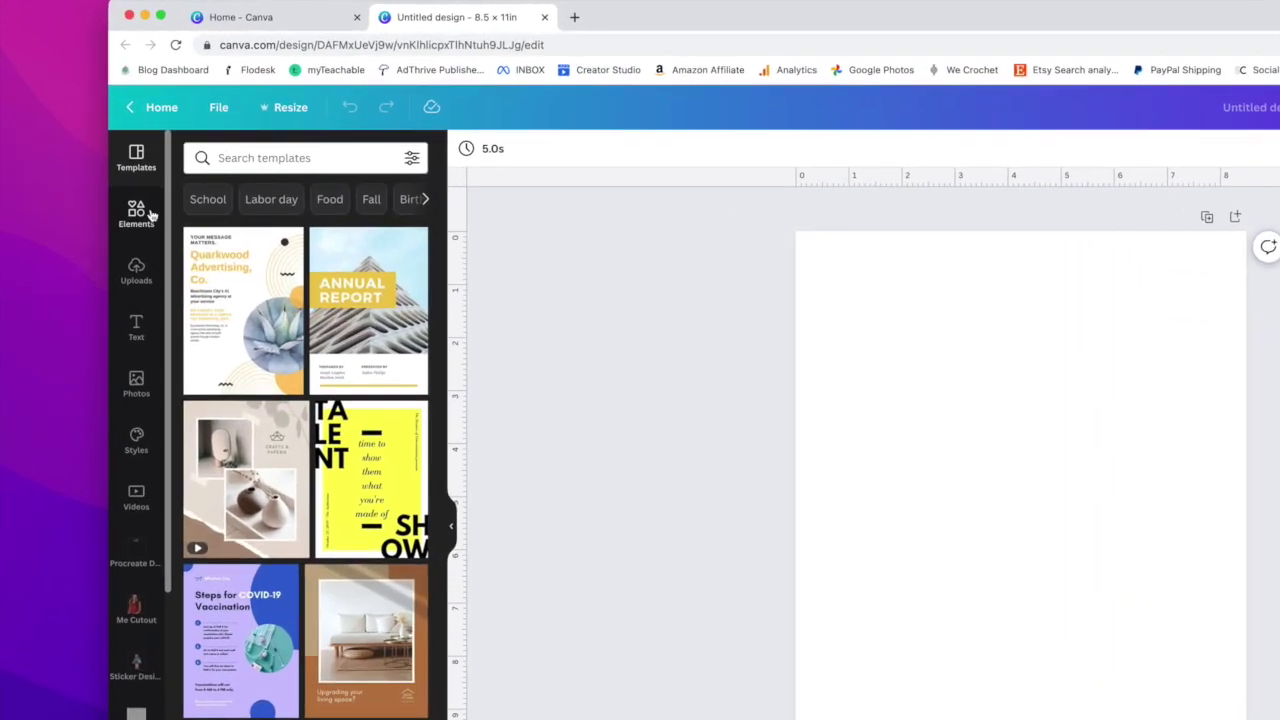
Step: Search the Elements library for 'border'
left_click(137, 213)
left_click(251, 151)
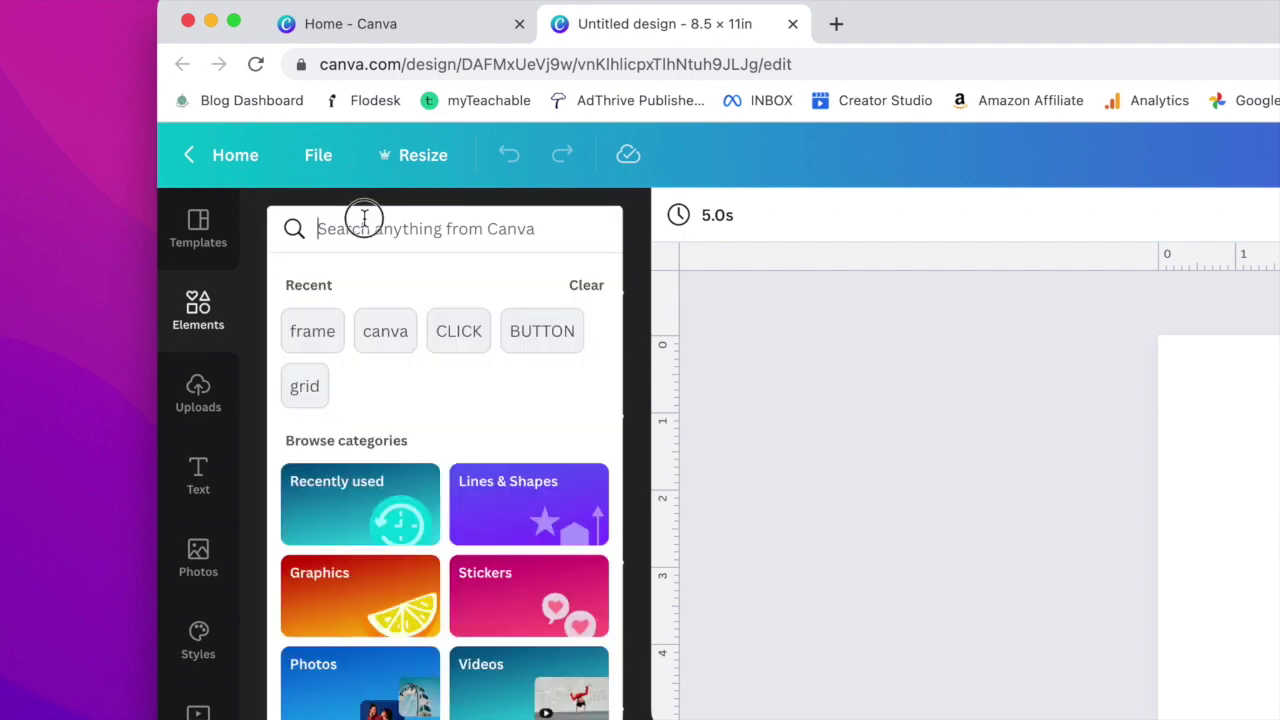
type("border")
key("Return")
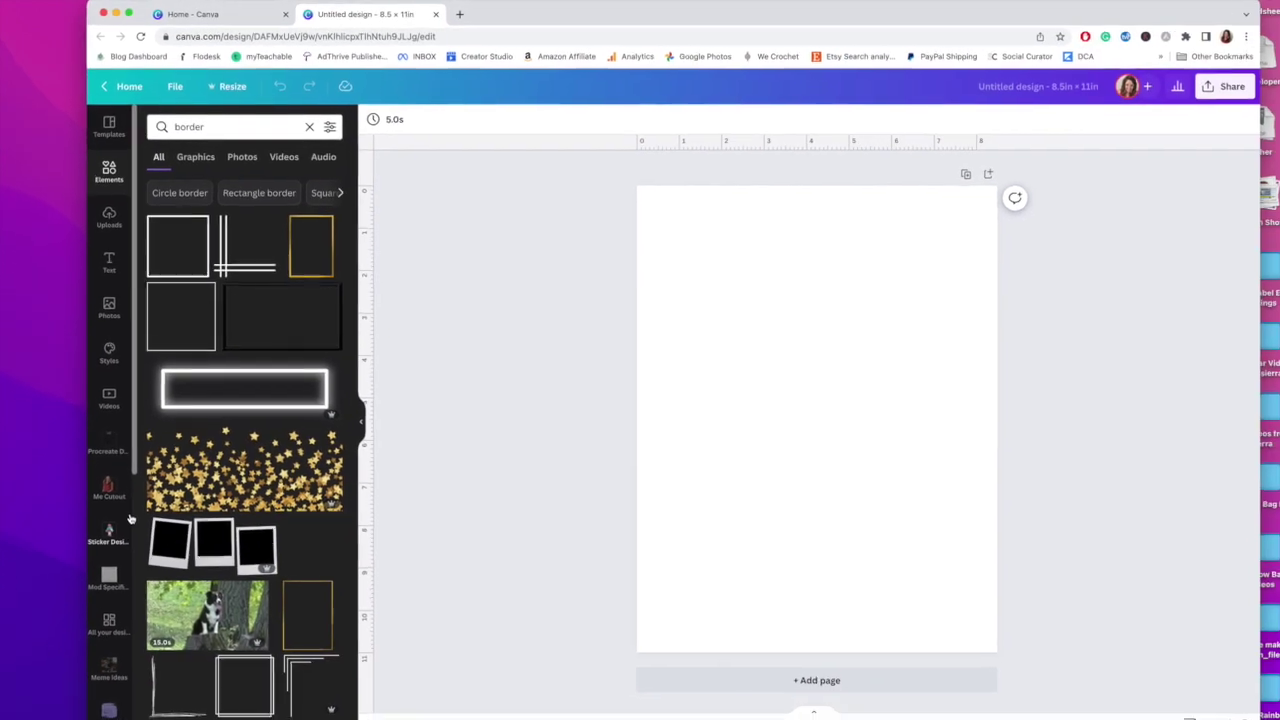
Step: Filter the border results to static Graphics and add the pink corner border to the page
left_click(319, 122)
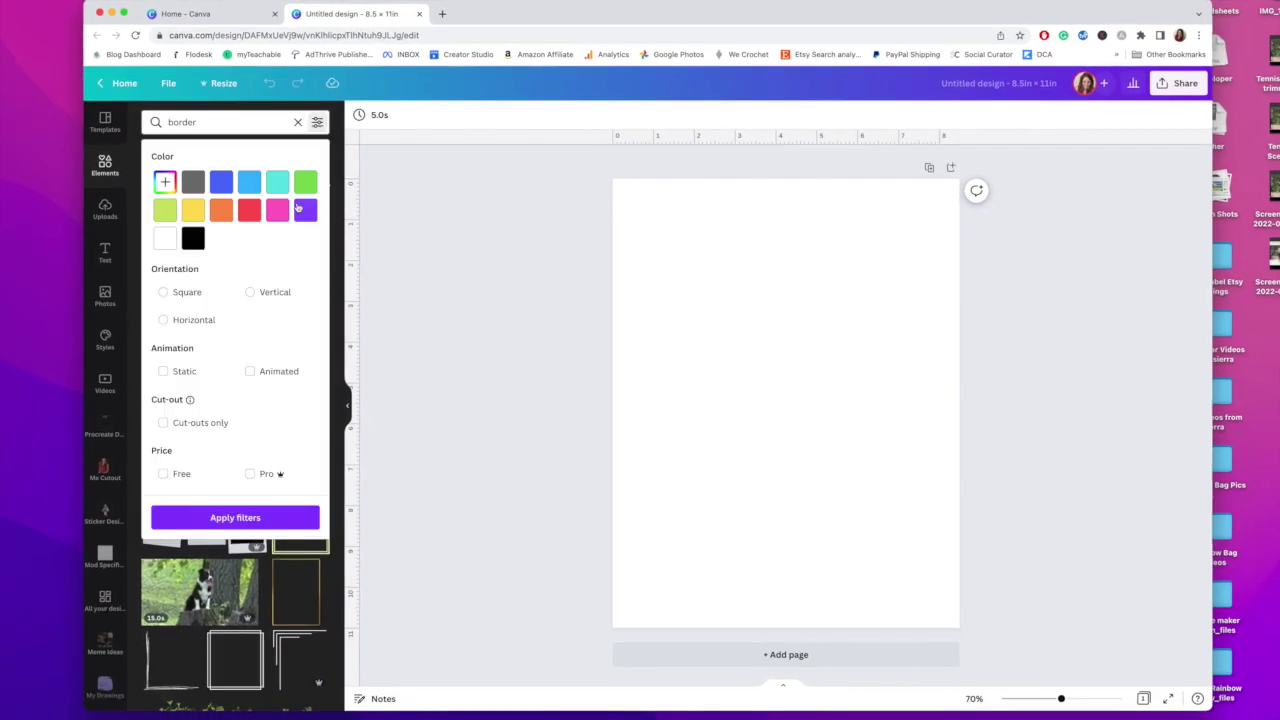
left_click(165, 372)
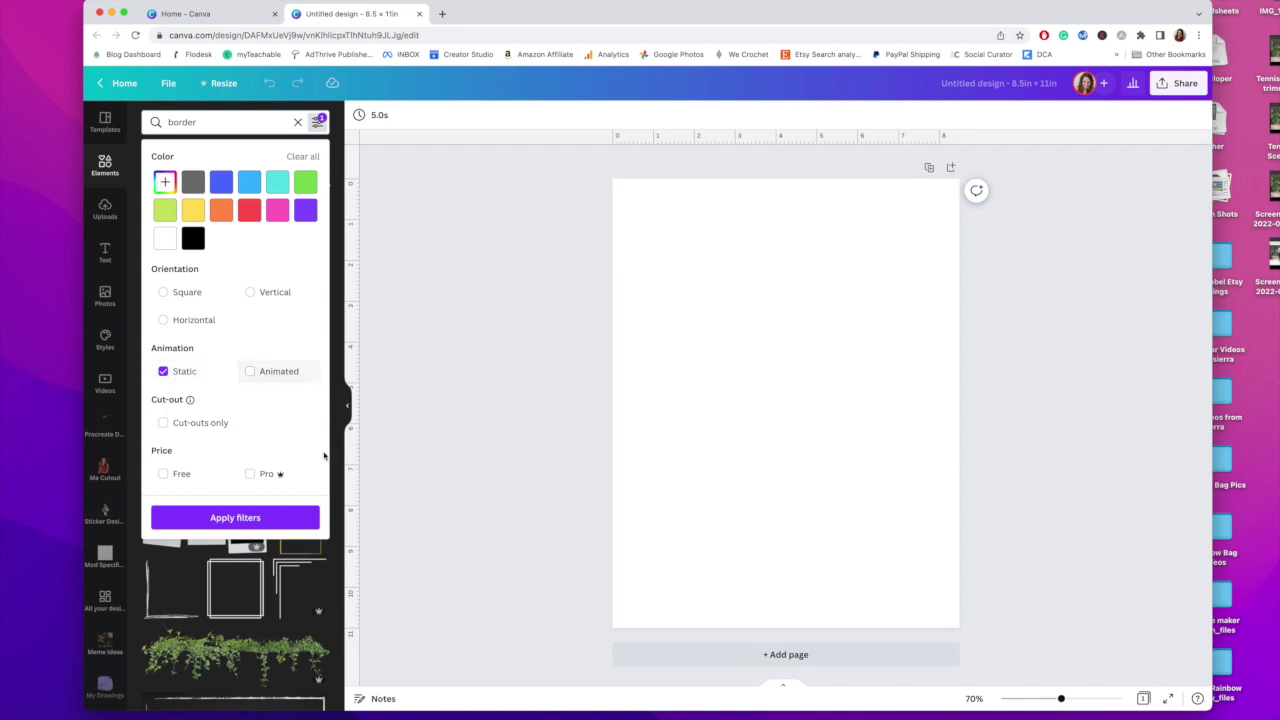
left_click(235, 517)
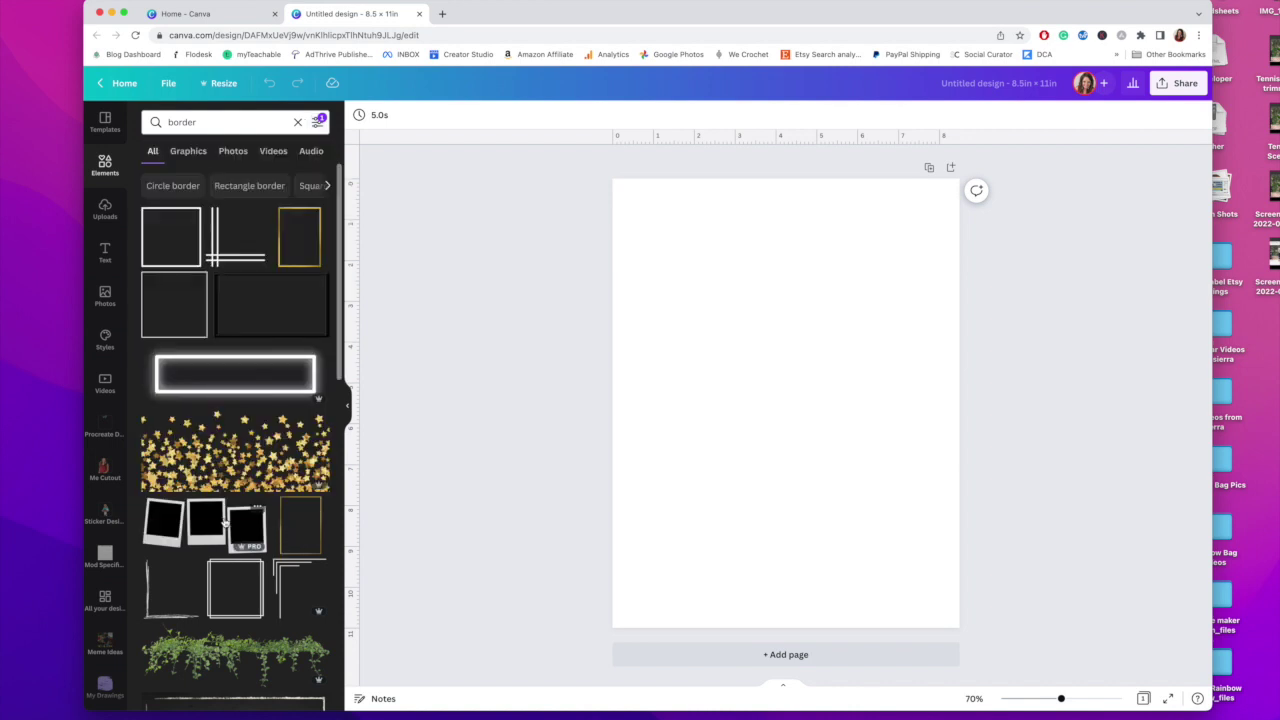
left_click(200, 152)
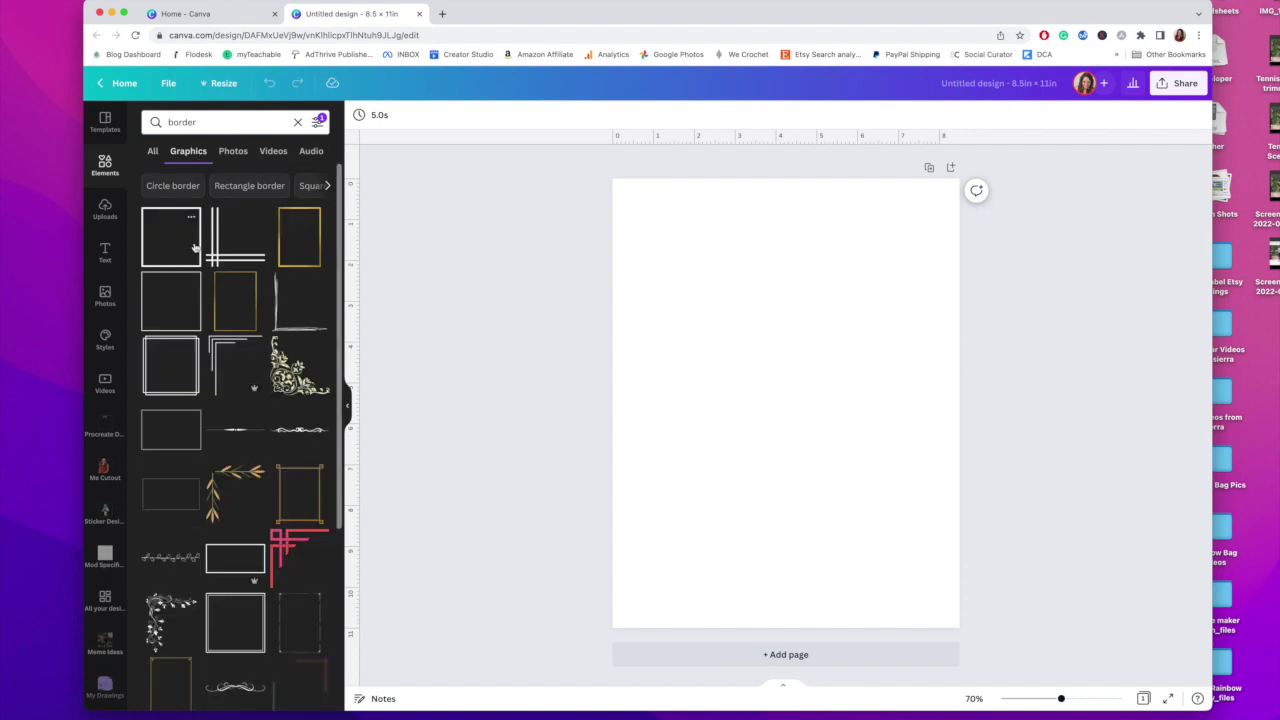
scroll(318, 407, "down", 4)
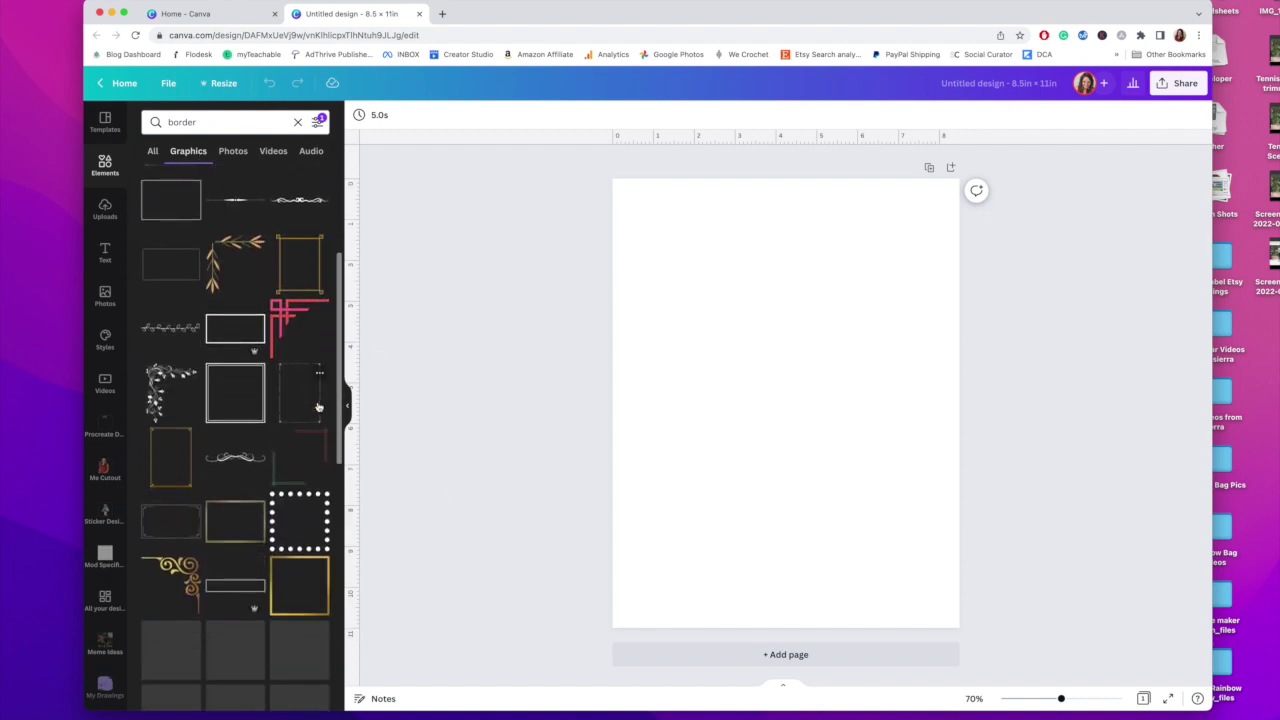
scroll(318, 407, "up", 1)
left_click(288, 343)
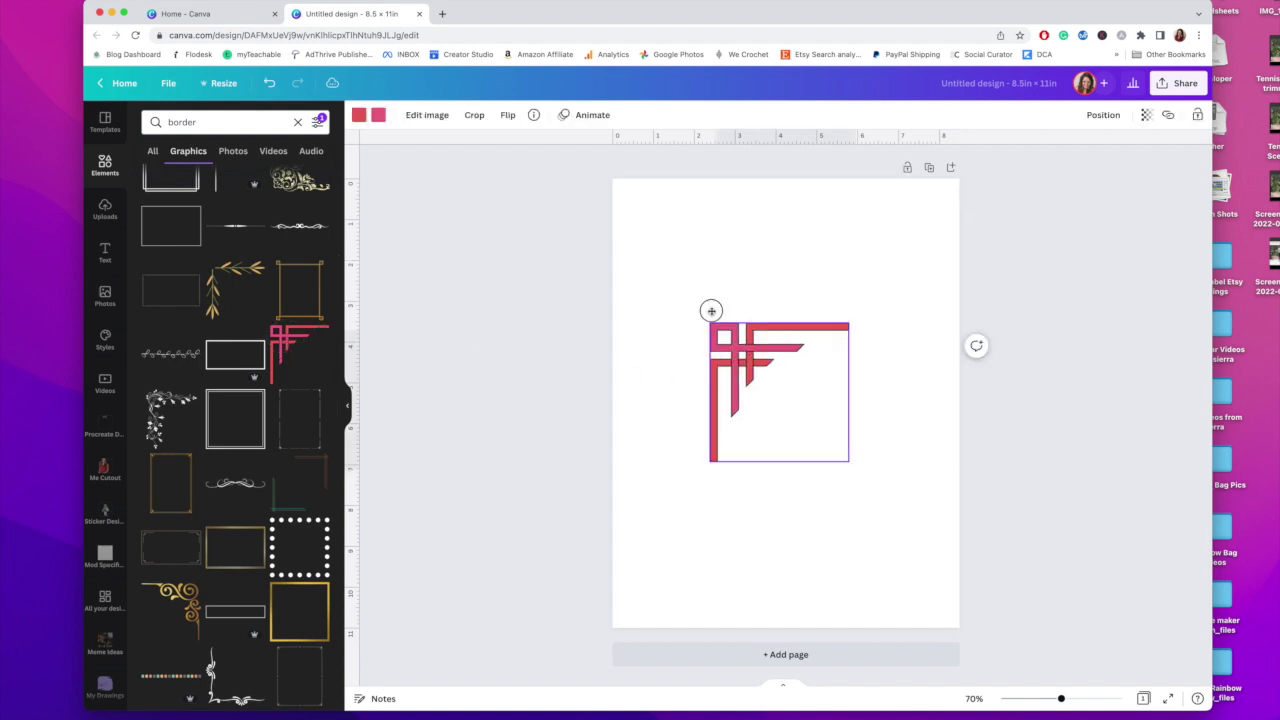
Step: Try the pink corner border at the page's top-left, then delete it
left_click_drag(711, 311, 619, 173)
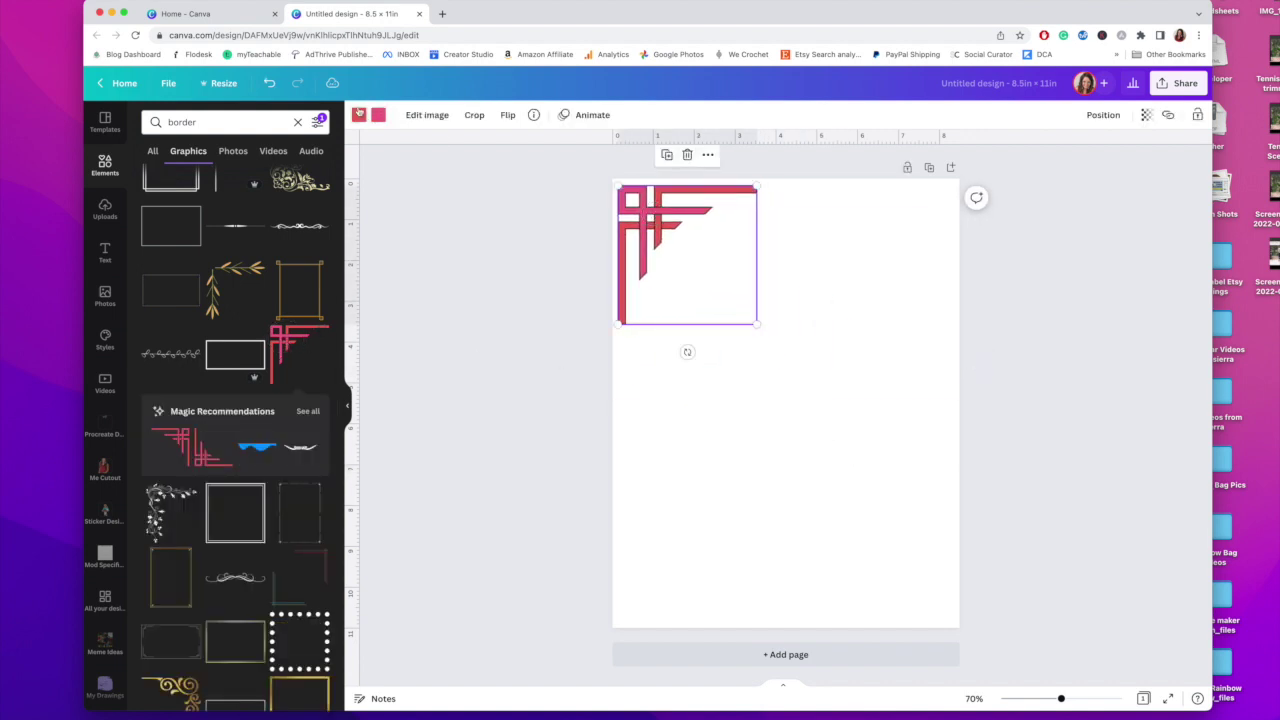
key("Delete")
scroll(250, 400, "up", 2)
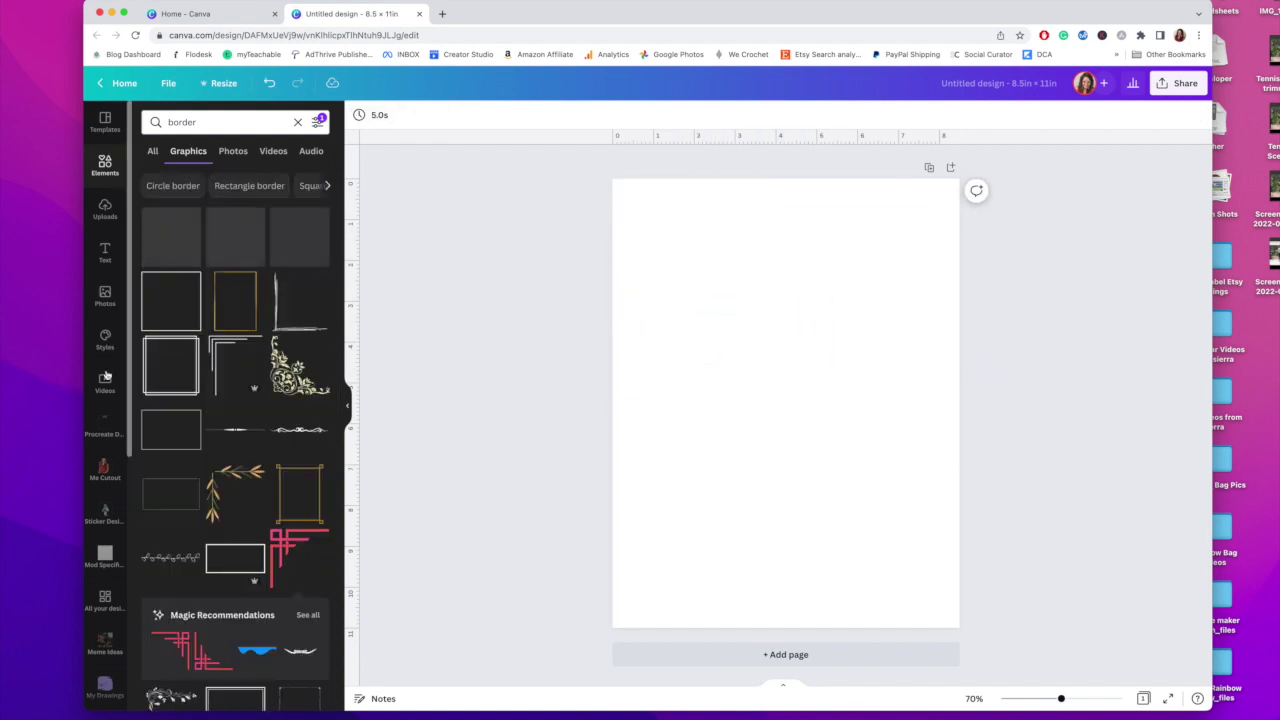
scroll(250, 400, "down", 5)
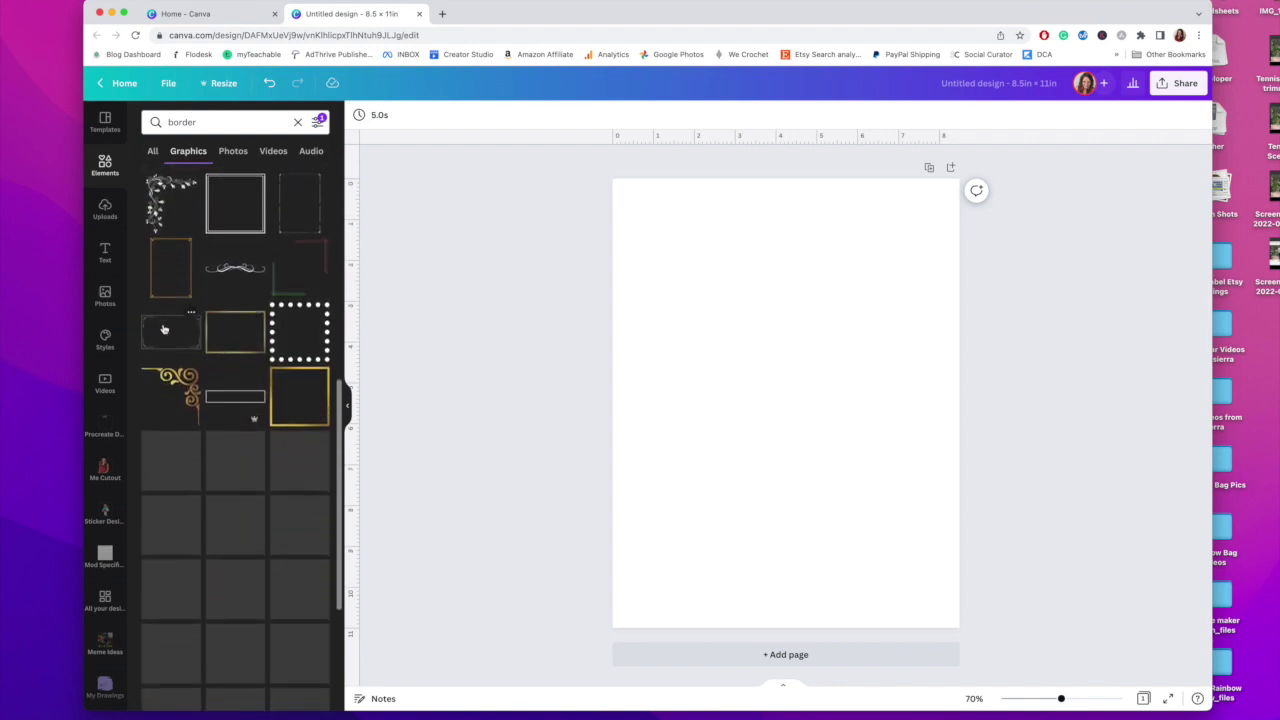
Step: Add the ornate-corner frame, rotate it upright and enlarge it, then delete it
left_click(163, 329)
left_click_drag(785, 470, 689, 403)
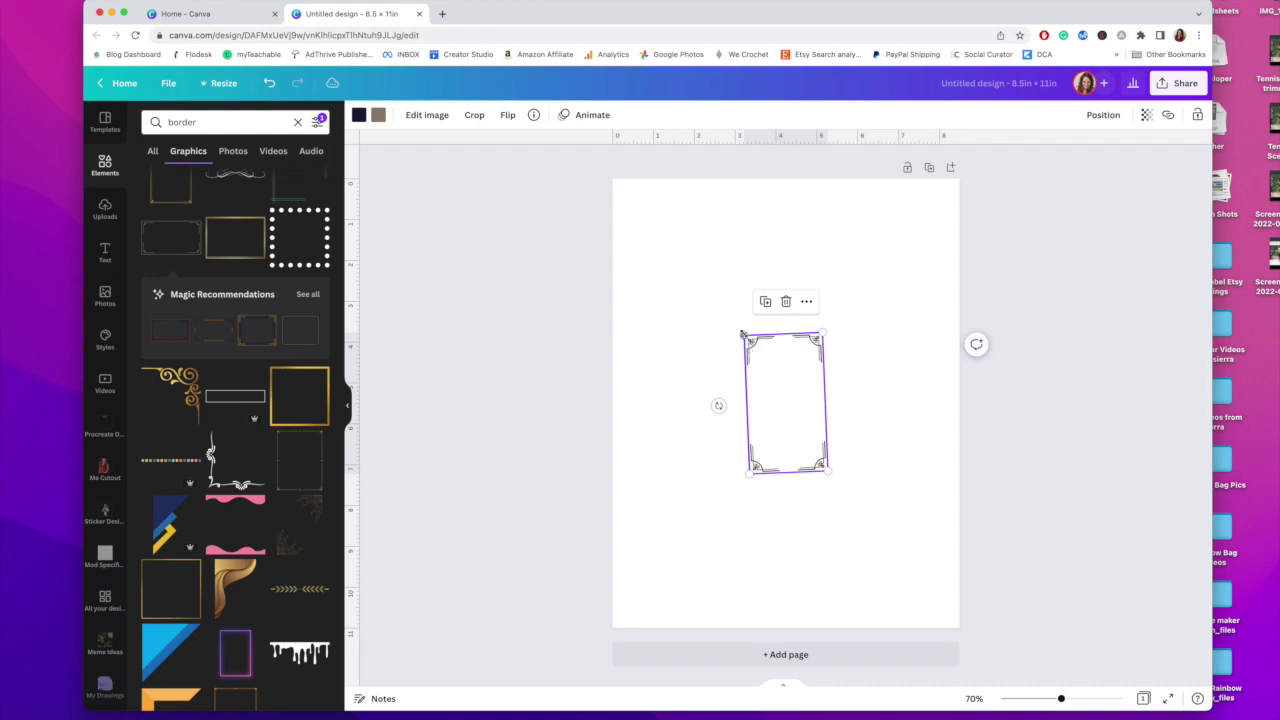
left_click_drag(745, 334, 676, 221)
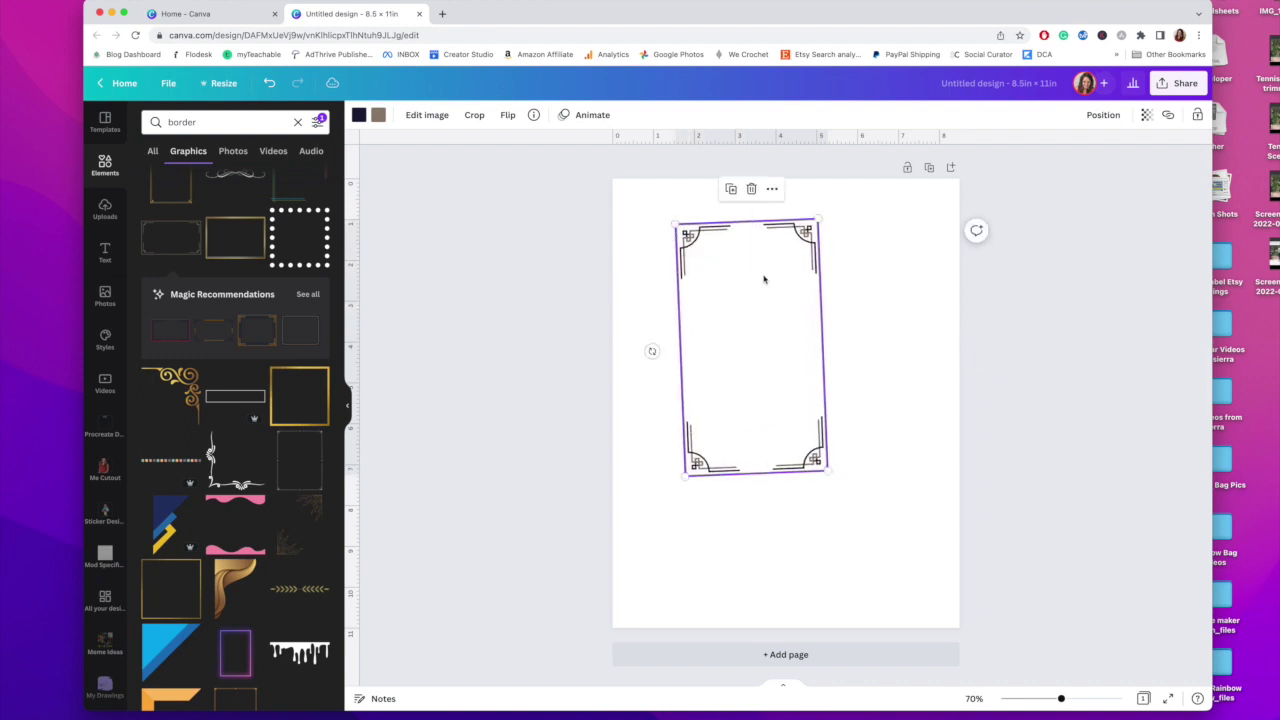
key("Delete")
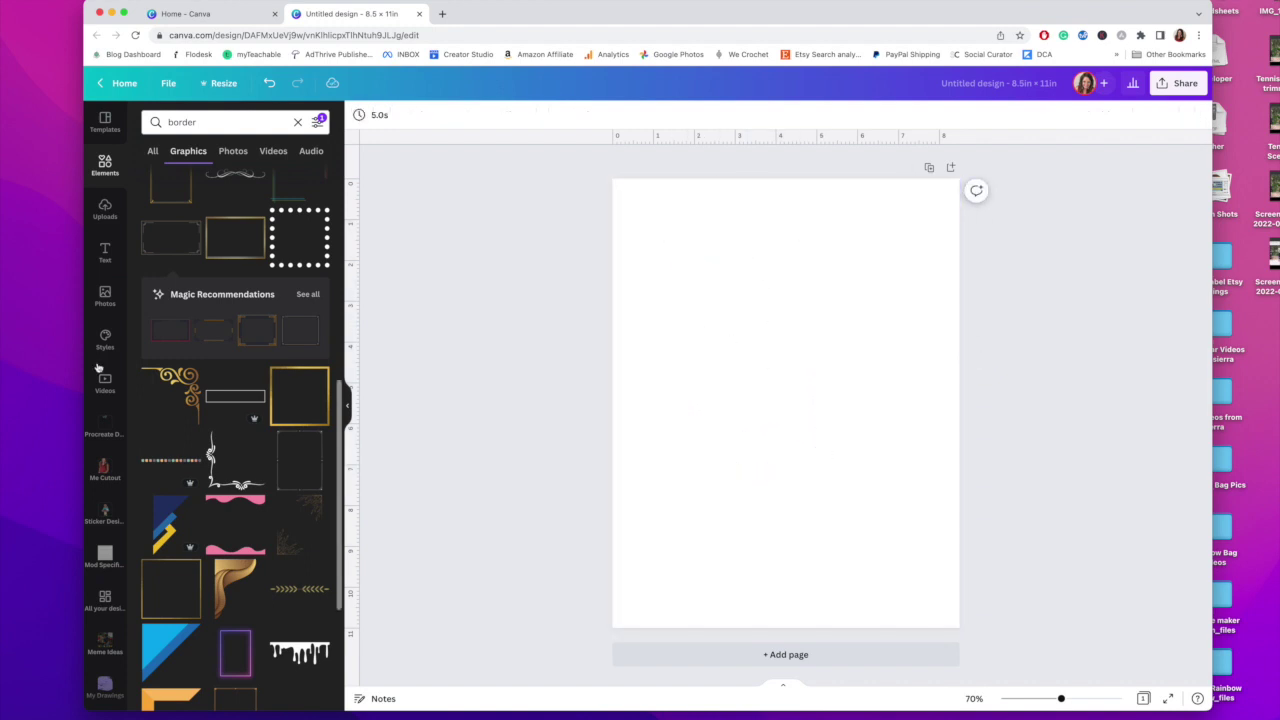
Step: Scroll down the border results to find the pink watercolor brushstroke graphic
scroll(153, 458, "down", 5)
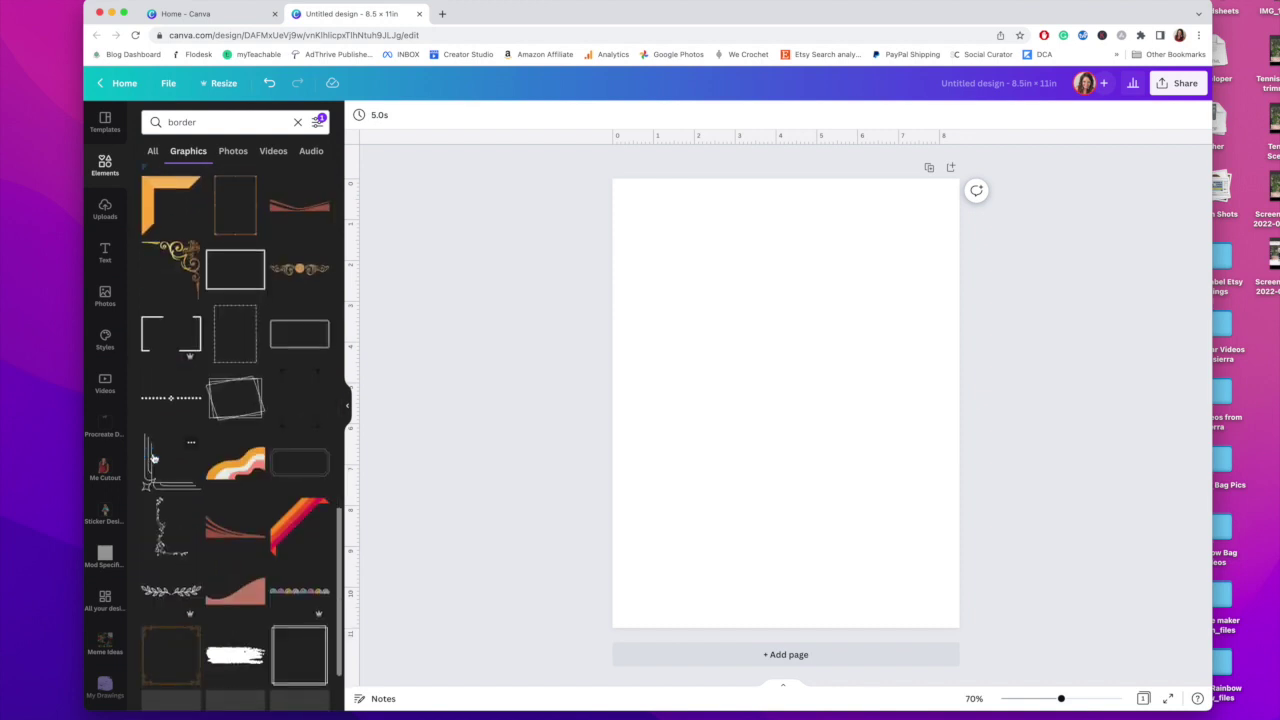
scroll(153, 458, "down", 1)
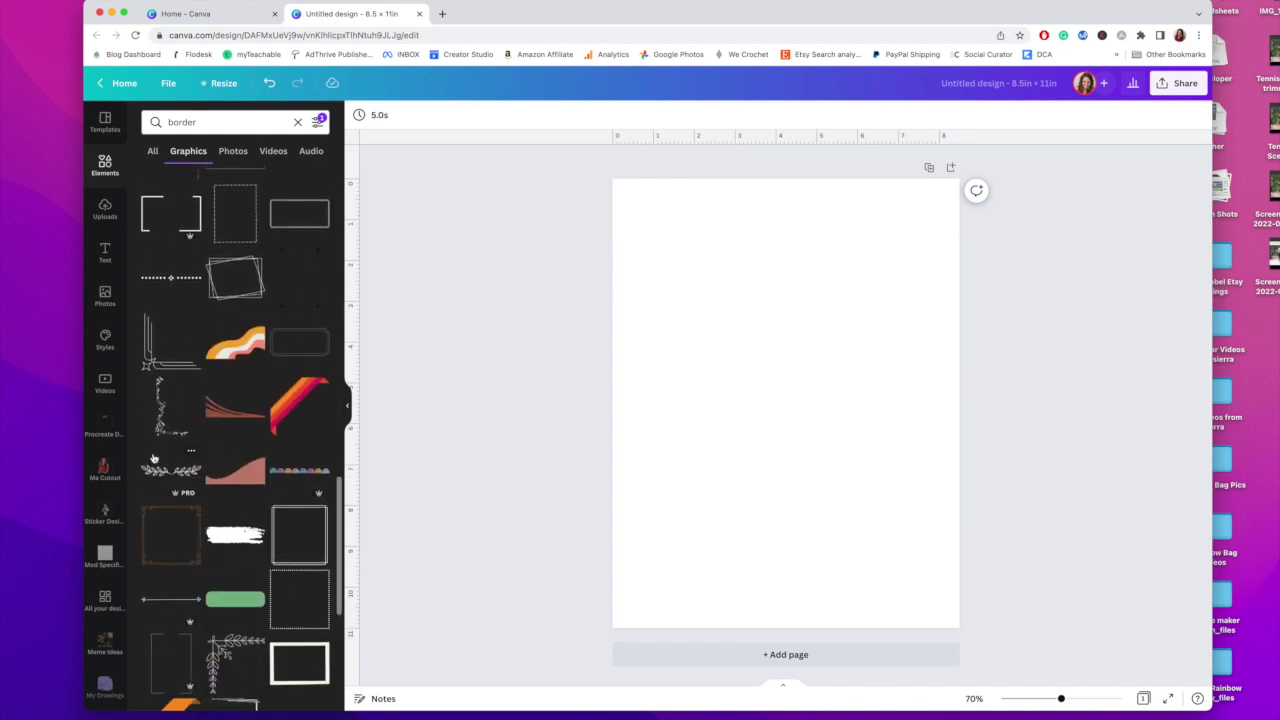
scroll(153, 458, "down", 8)
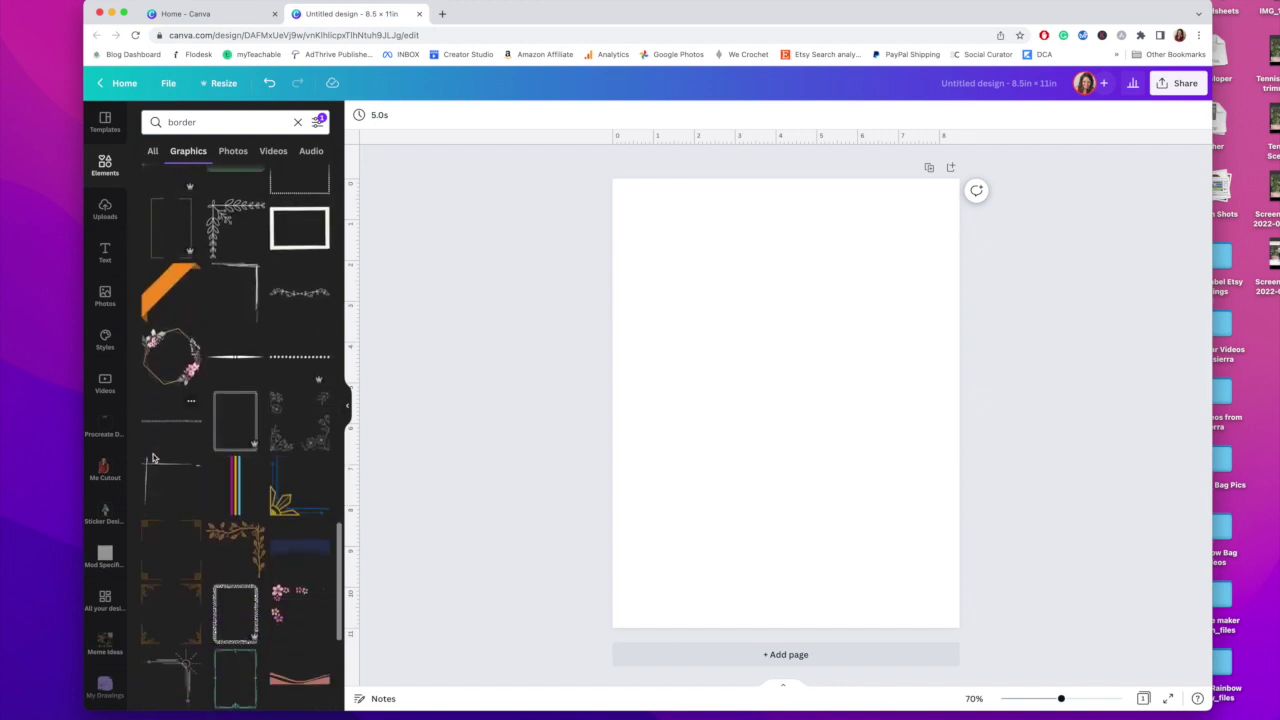
scroll(153, 458, "down", 4)
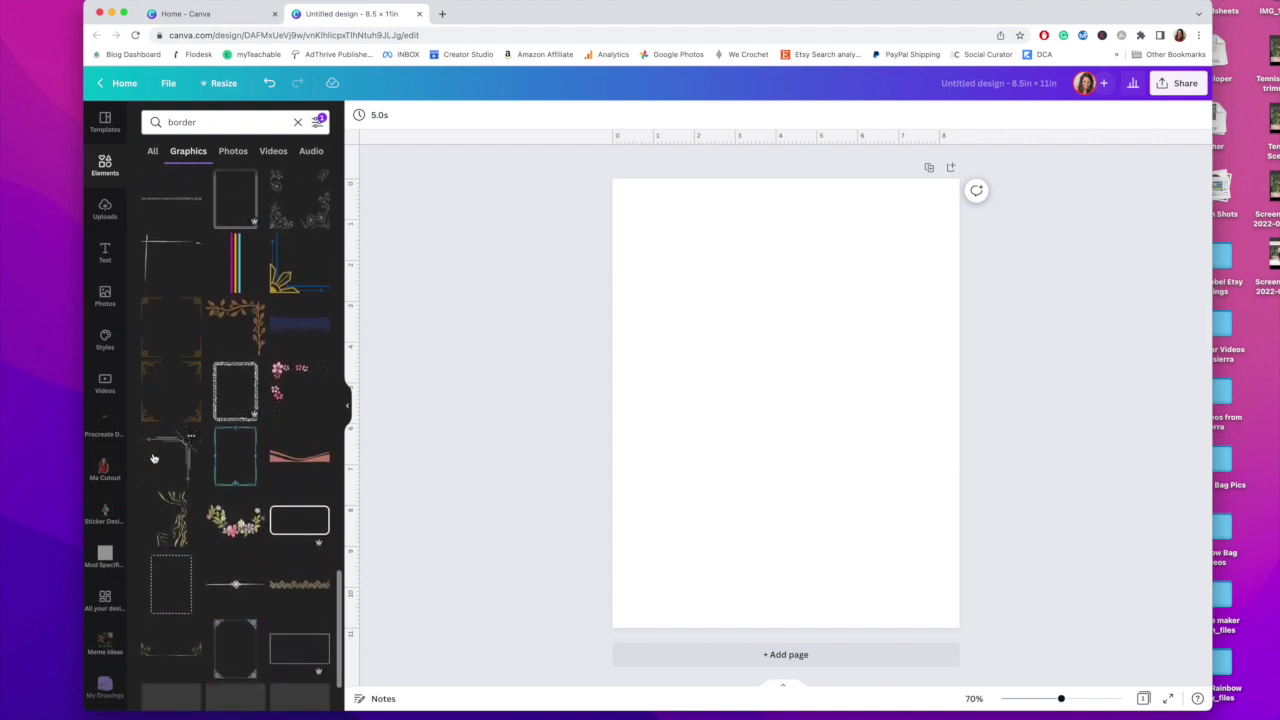
scroll(153, 458, "down", 6)
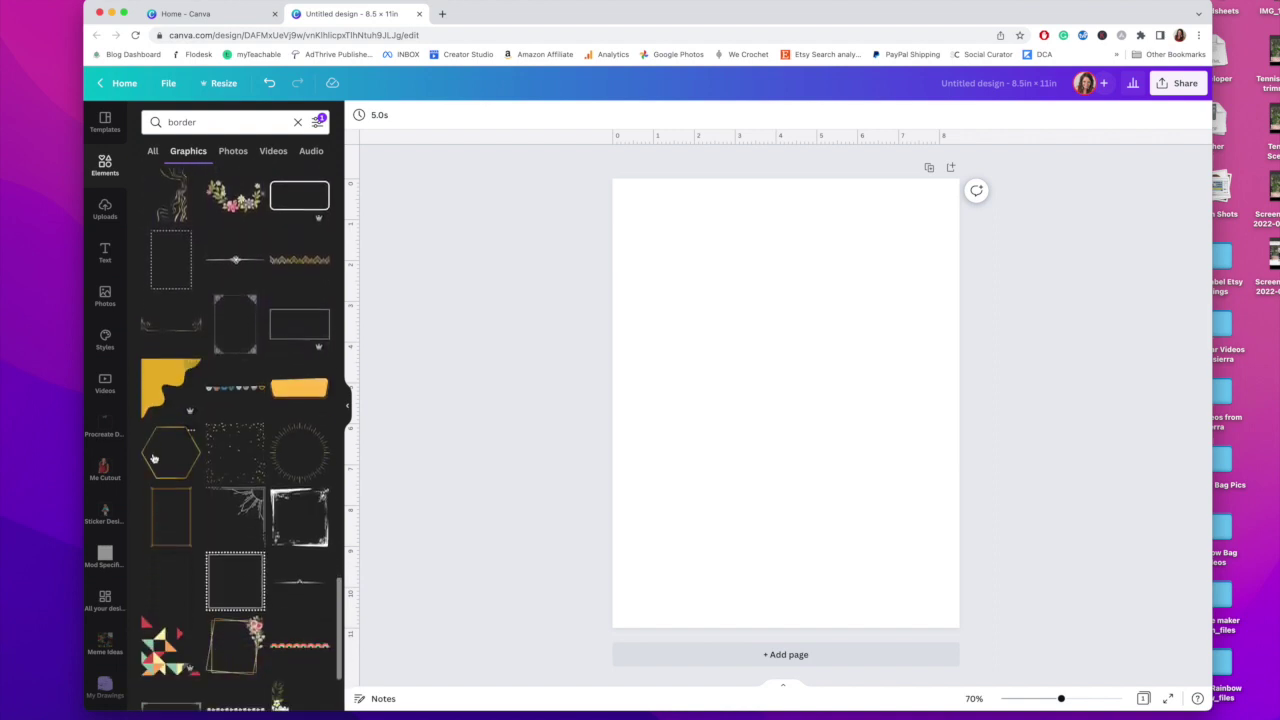
scroll(153, 458, "down", 4)
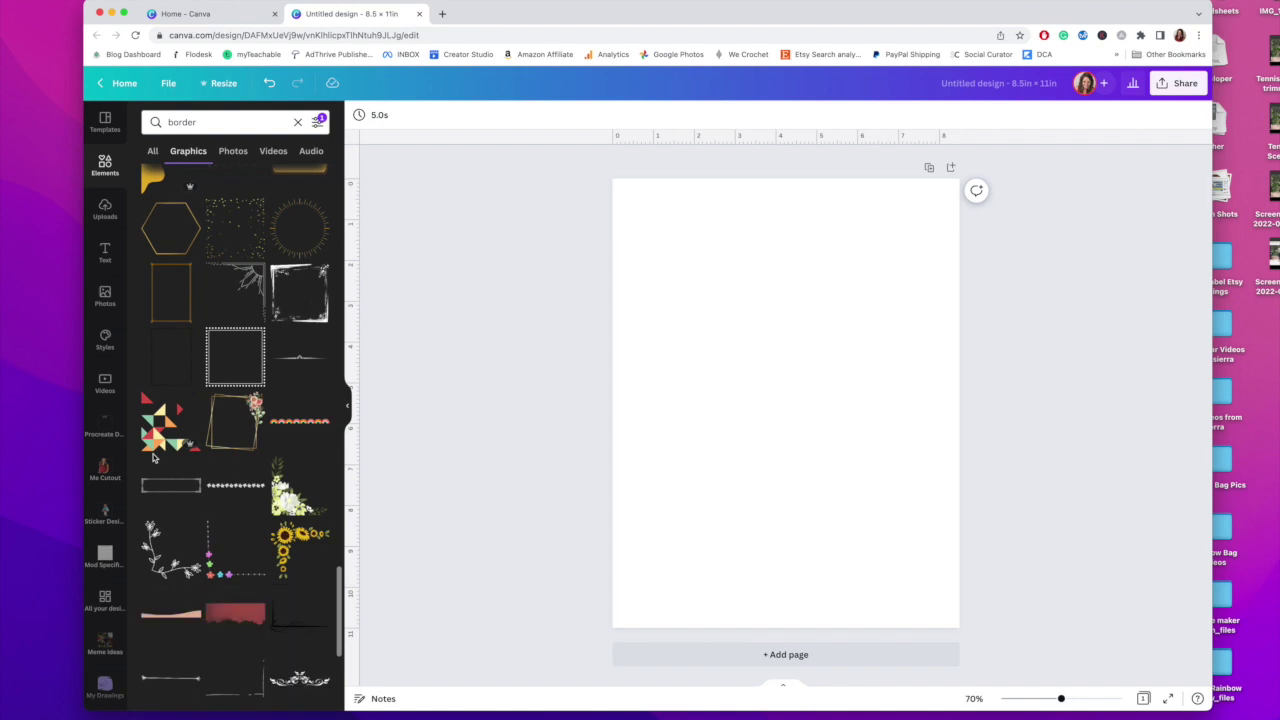
scroll(153, 458, "down", 2)
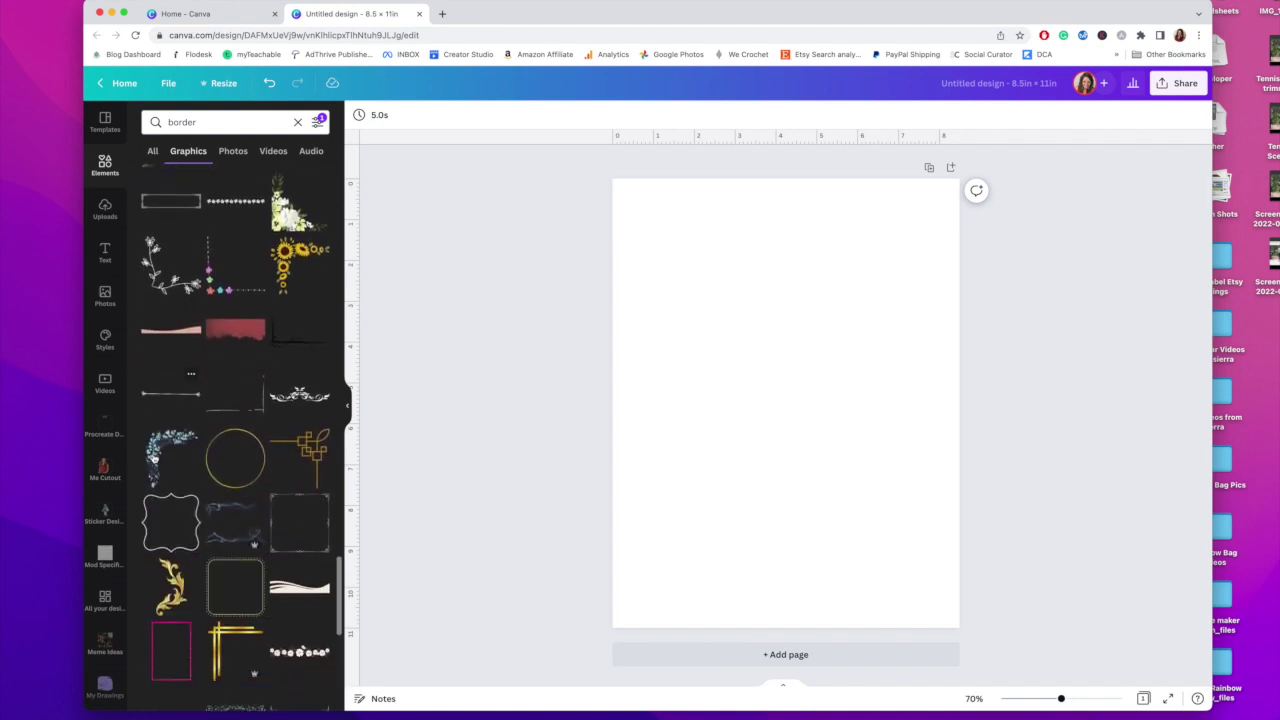
scroll(232, 430, "down", 2)
Step: Add the pink watercolor graphic and fit it as a band along the page's top edge
left_click(201, 238)
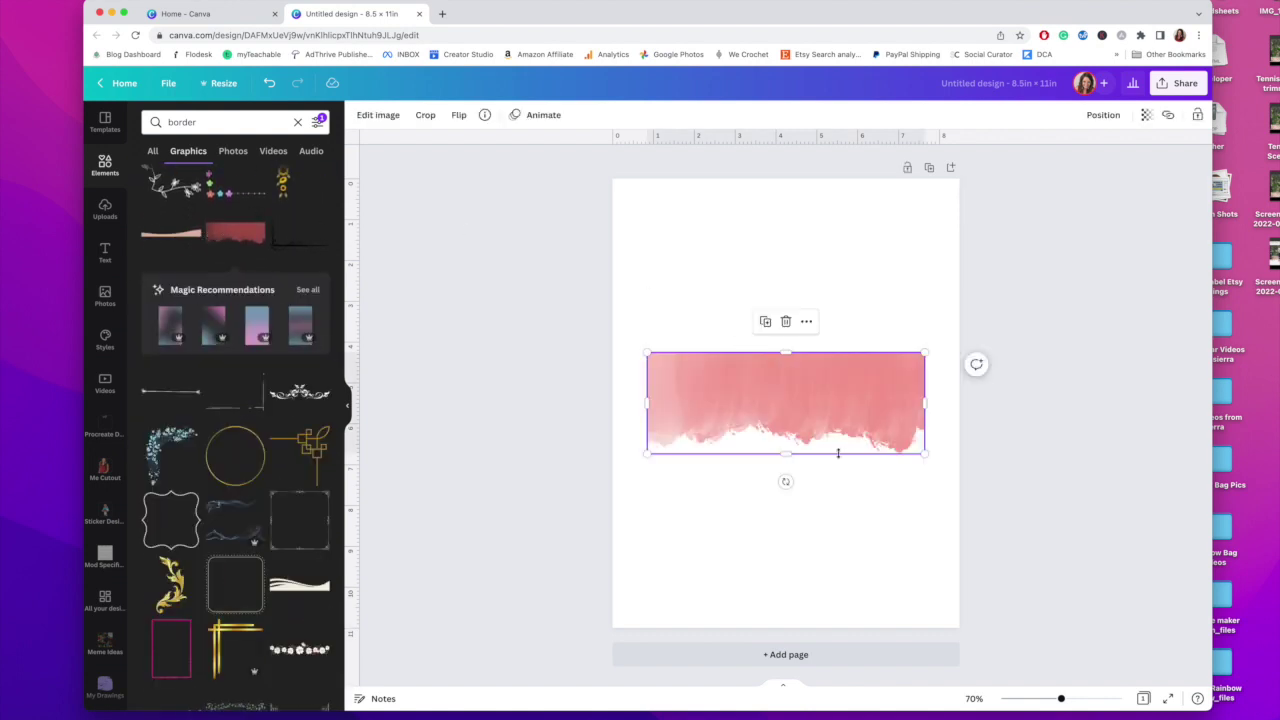
left_click_drag(800, 385, 772, 220)
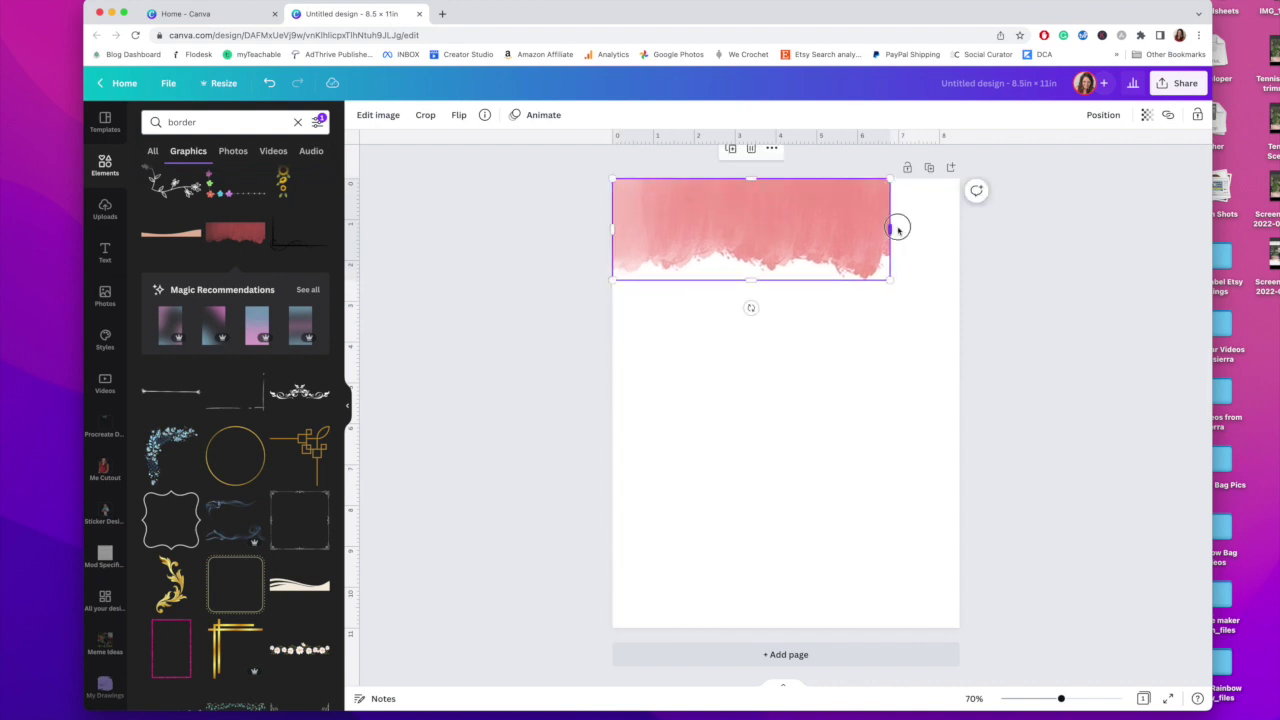
left_click_drag(891, 229, 894, 197)
double_click(905, 232)
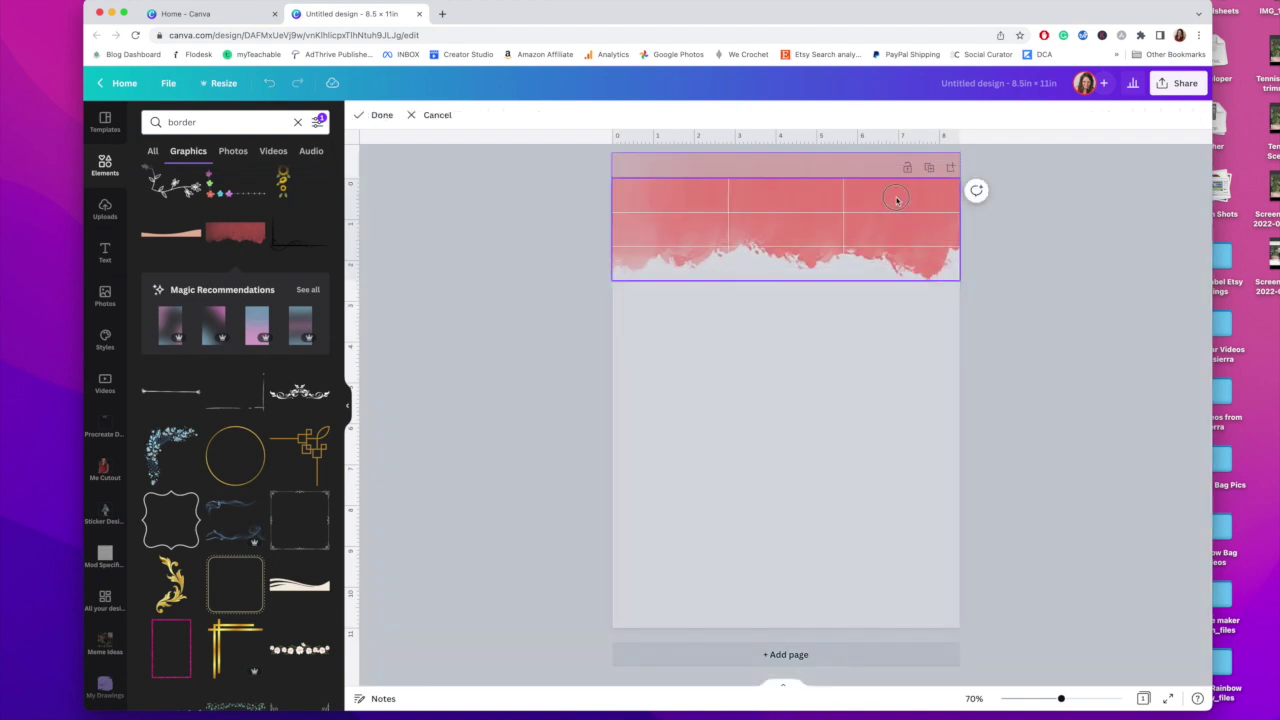
left_click(1108, 323)
left_click_drag(855, 238, 851, 219)
Step: Duplicate the band, flip it upside down and place it along the bottom edge
left_click(765, 288)
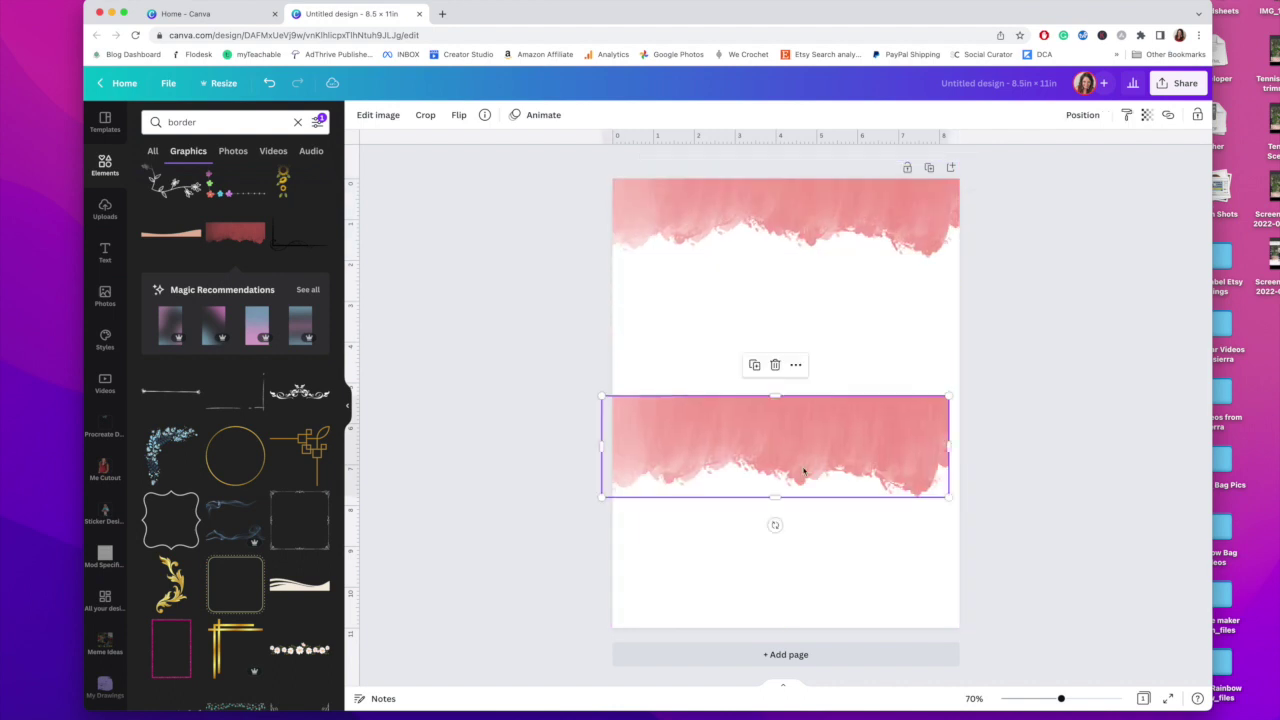
left_click_drag(774, 526, 770, 370)
left_click_drag(794, 451, 849, 601)
left_click(1115, 456)
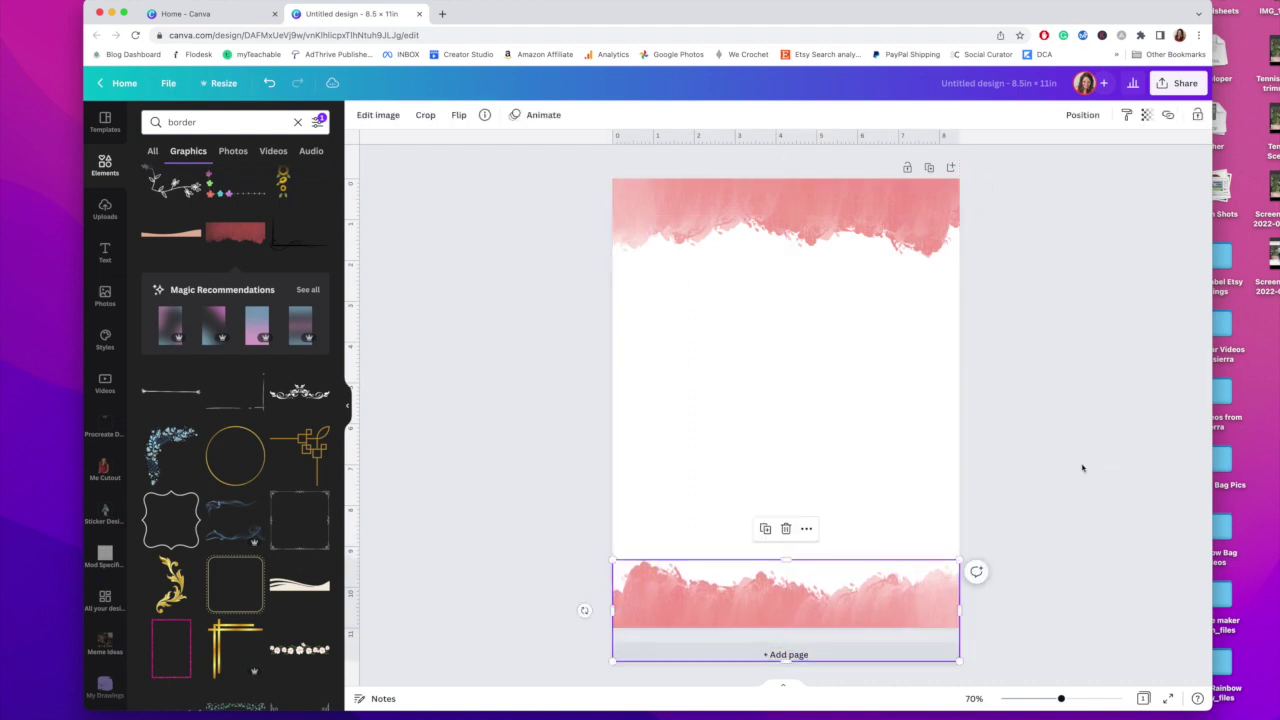
Step: Undo the stray change and nudge the top pink band slightly upward
left_click(1083, 466)
key("super+z")
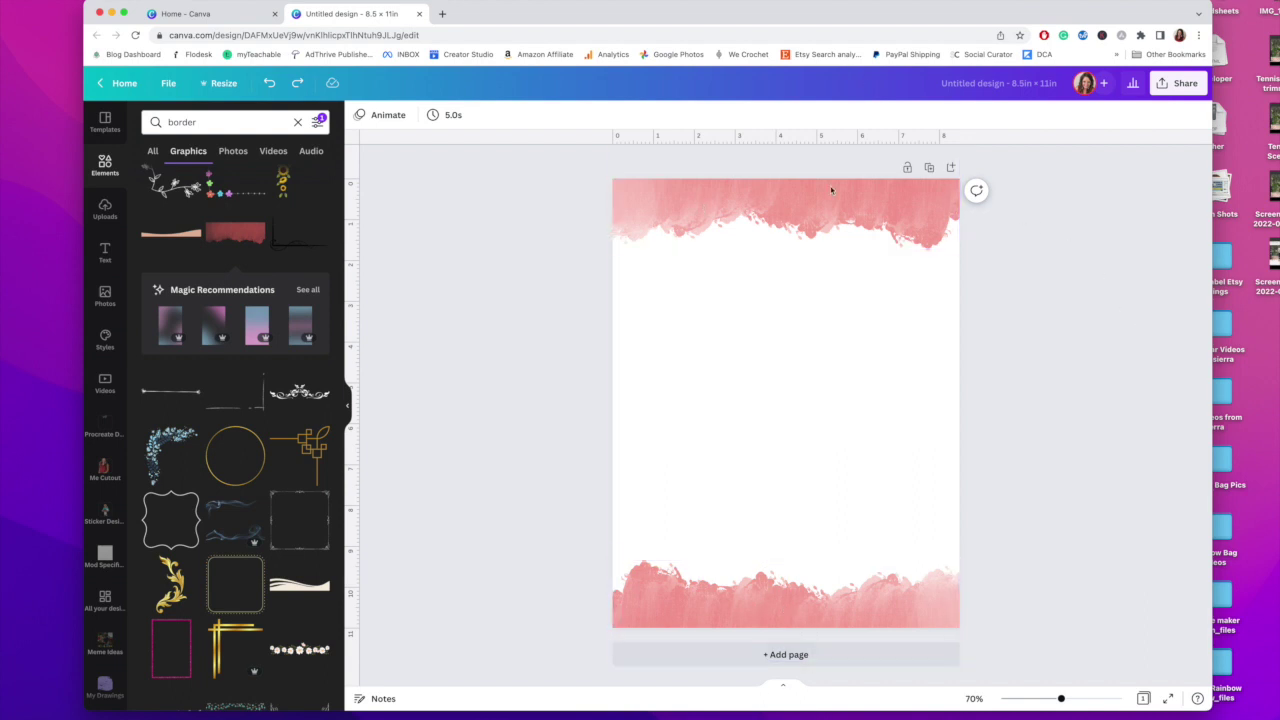
left_click_drag(831, 194, 817, 186)
left_click(897, 605)
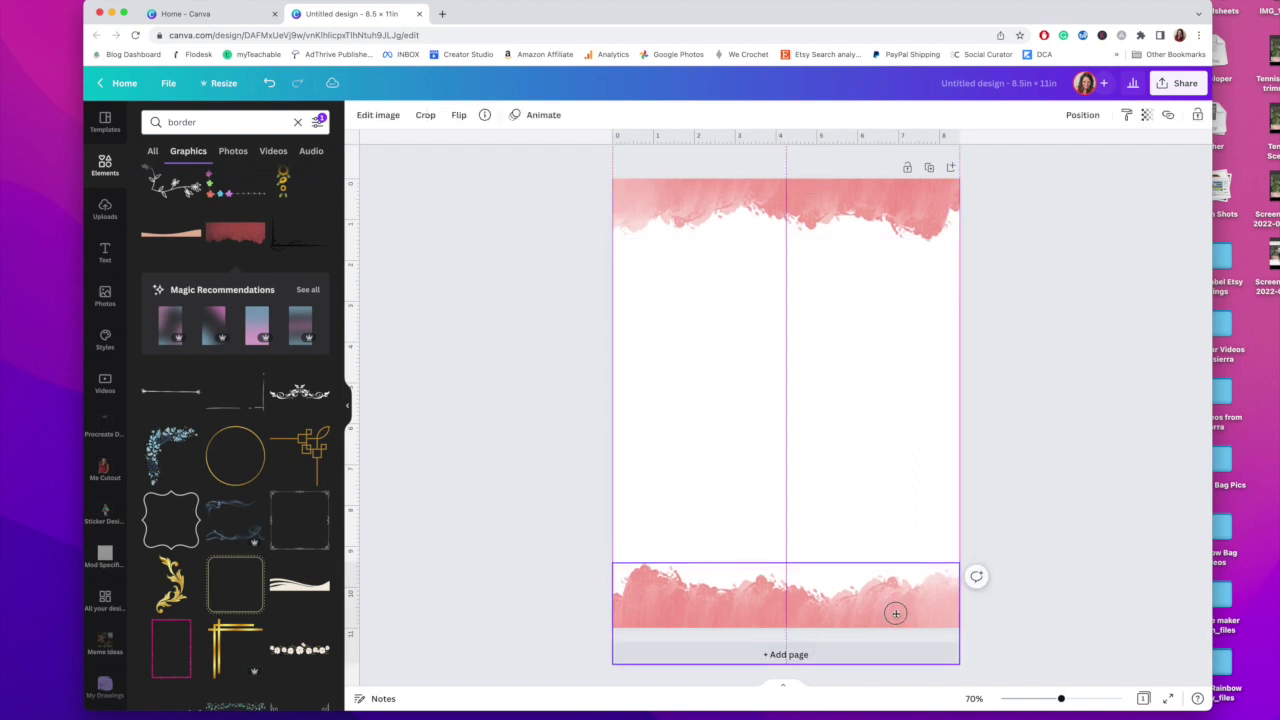
left_click(1059, 537)
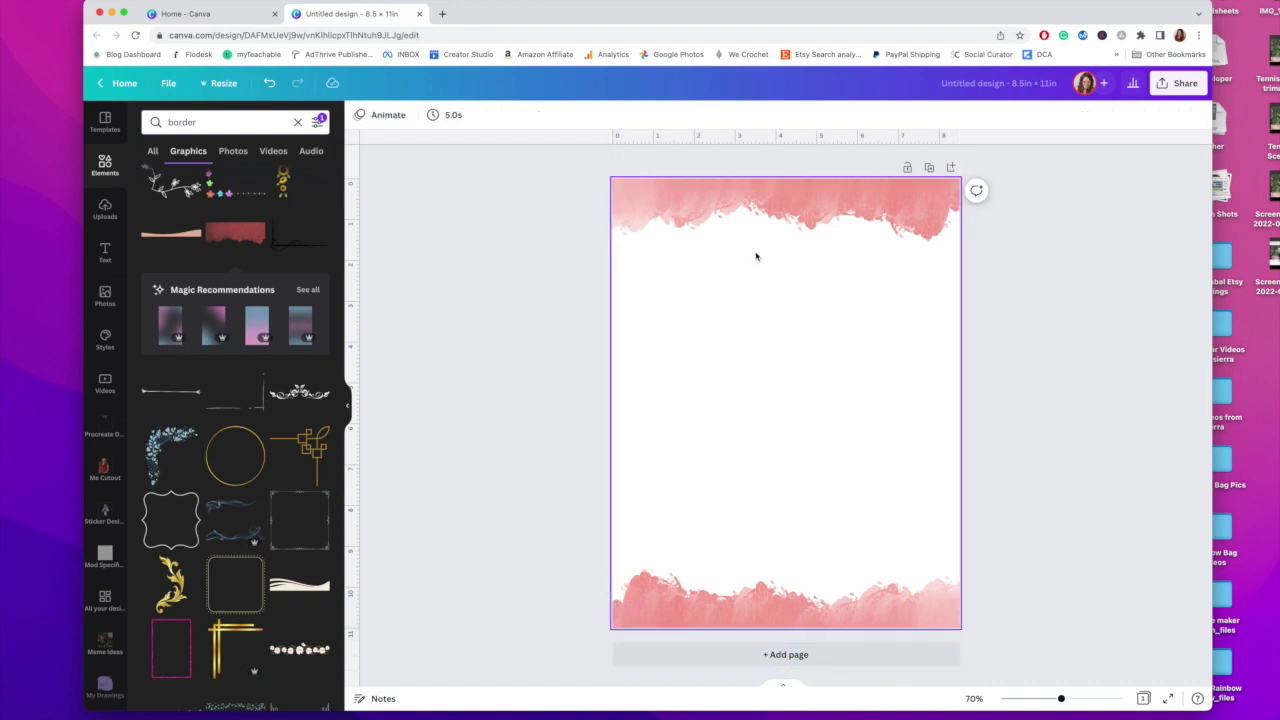
Step: Add a heading text box reading 'A CRAFTY CONCEPT'
left_click(112, 256)
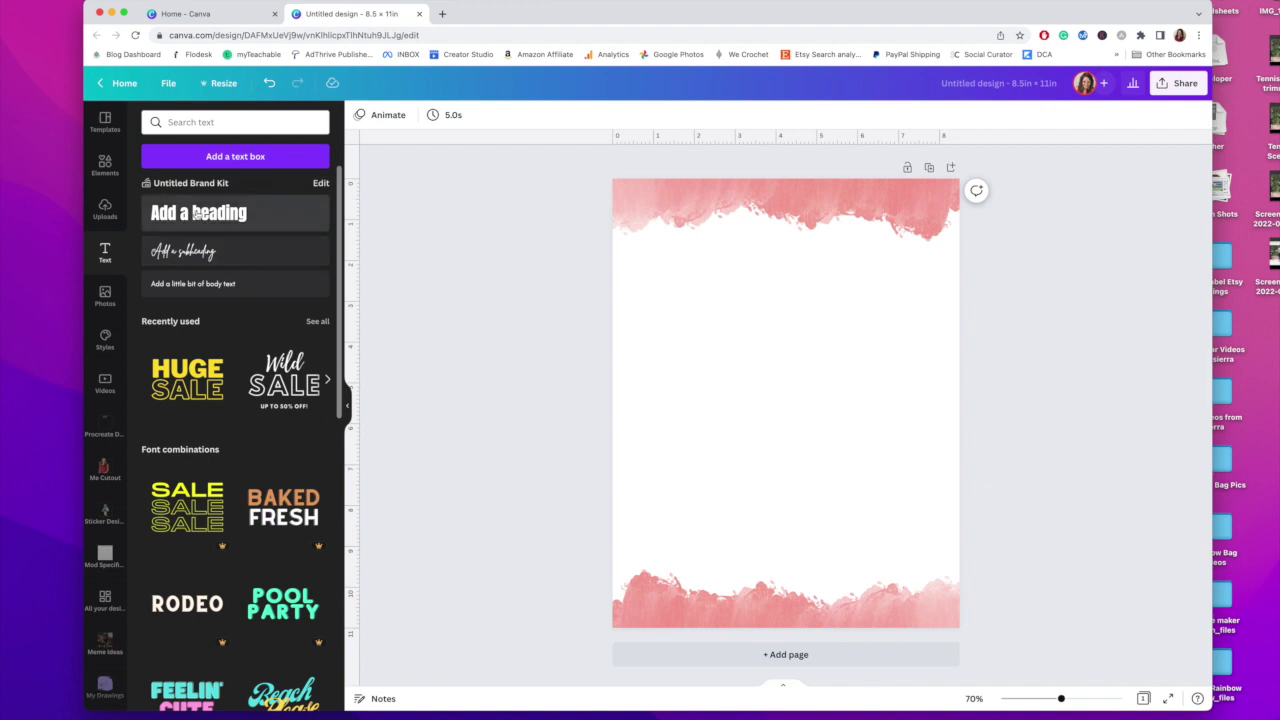
left_click(196, 213)
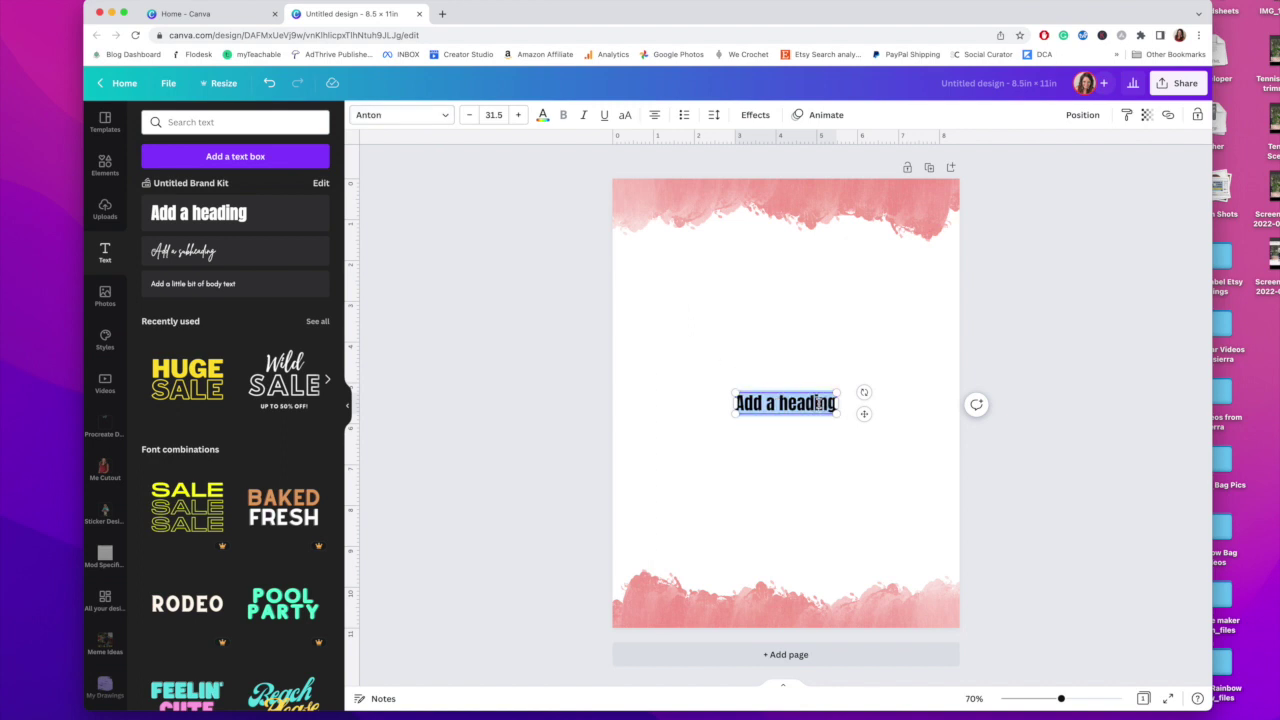
type("free")
key("BackSpace")
key("BackSpace")
key("BackSpace")
key("BackSpace")
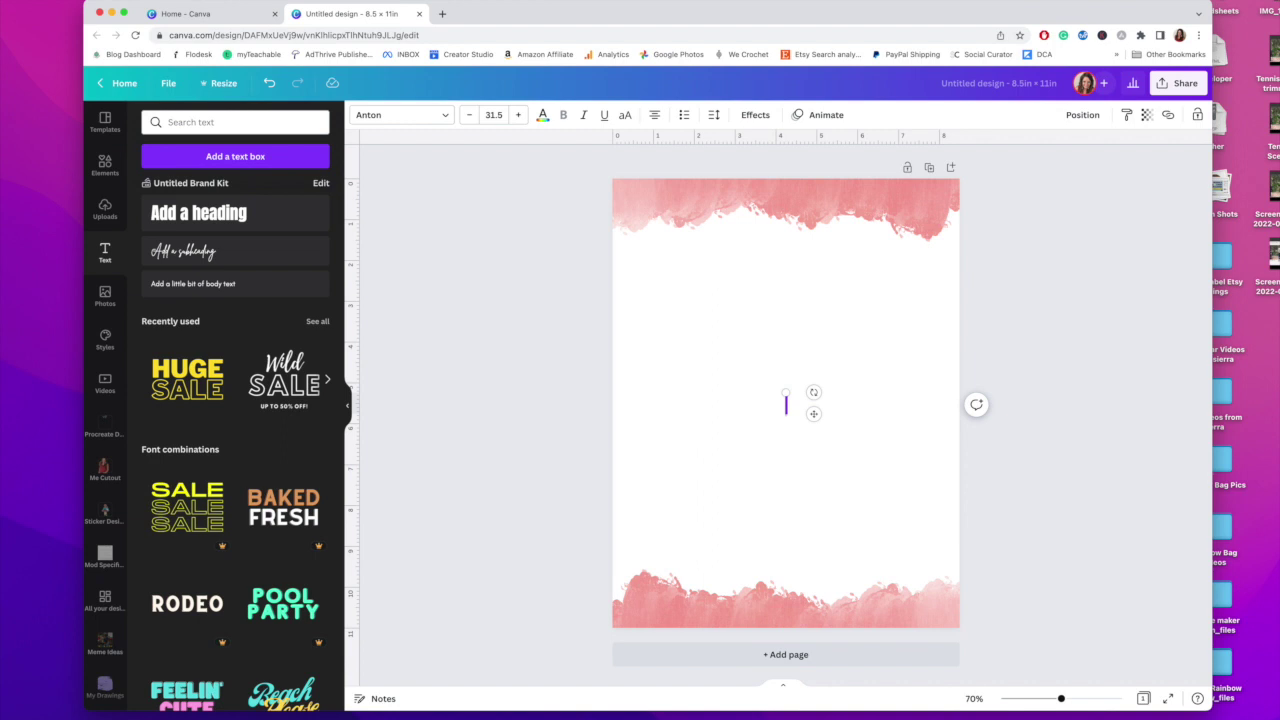
type("A CRAFTY CONCE")
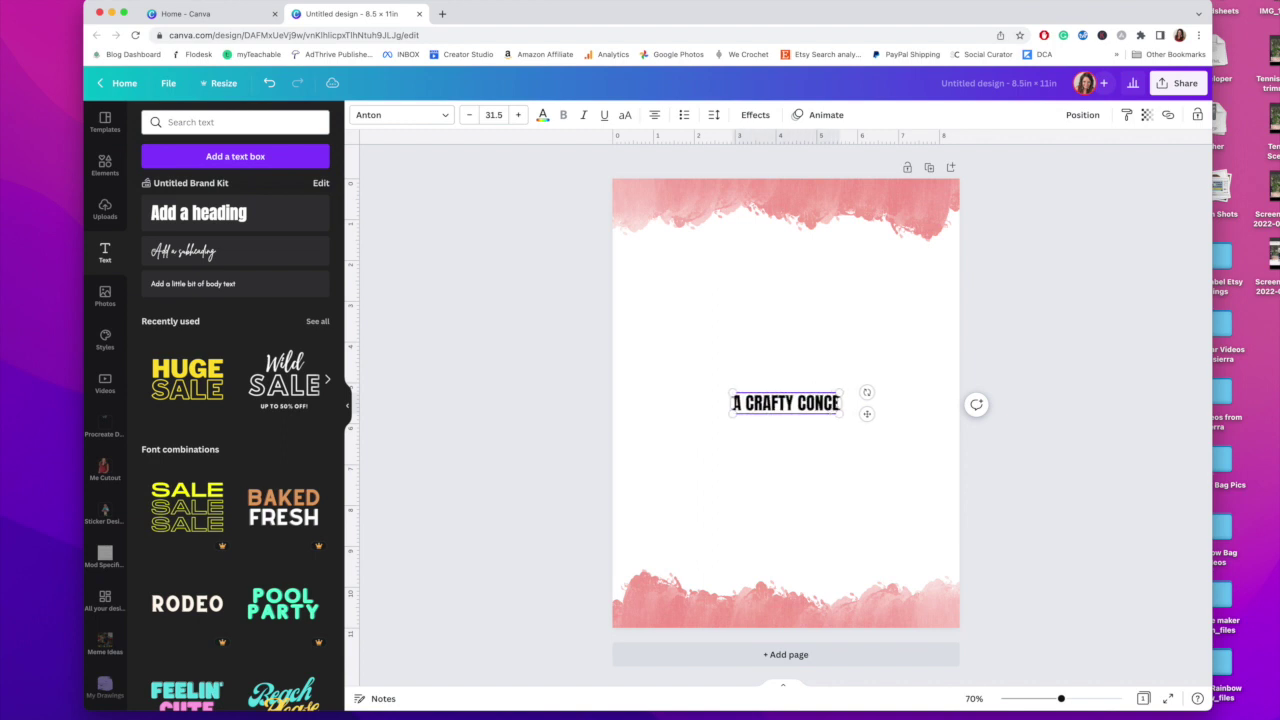
type("PT")
Step: Enlarge the heading and move it up into the top pink band
left_click_drag(847, 412, 898, 444)
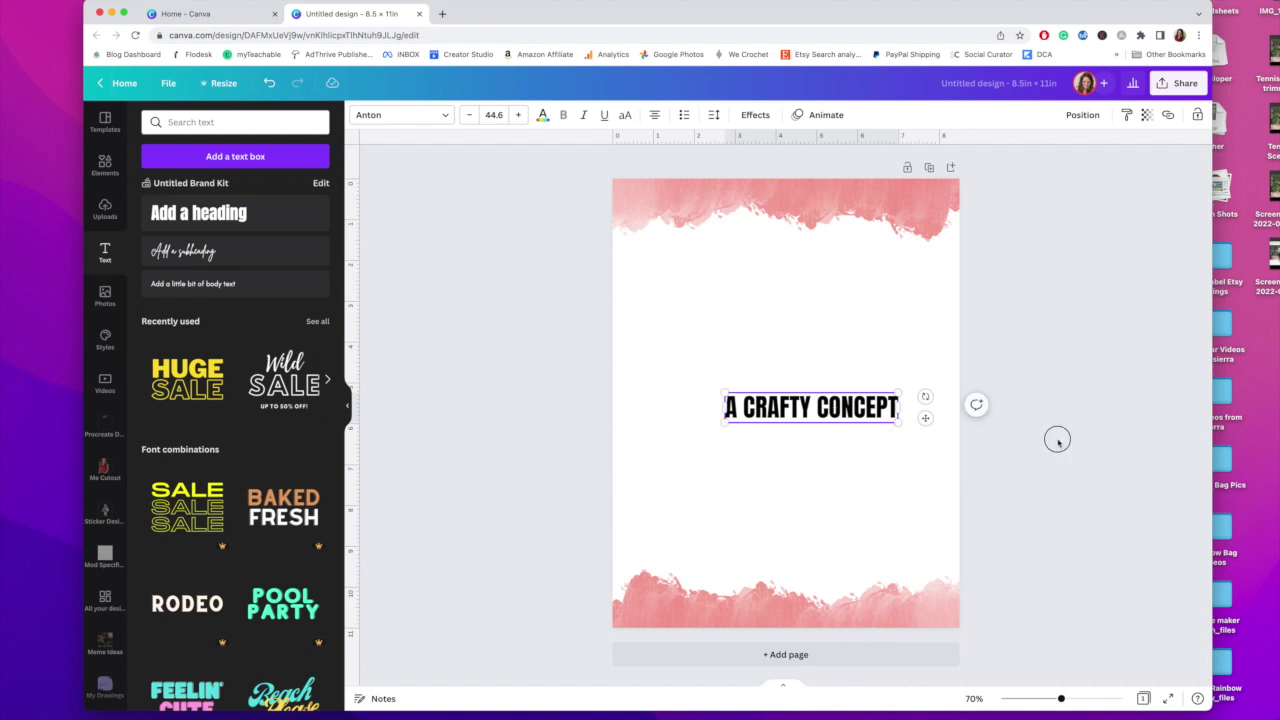
left_click_drag(830, 408, 806, 219)
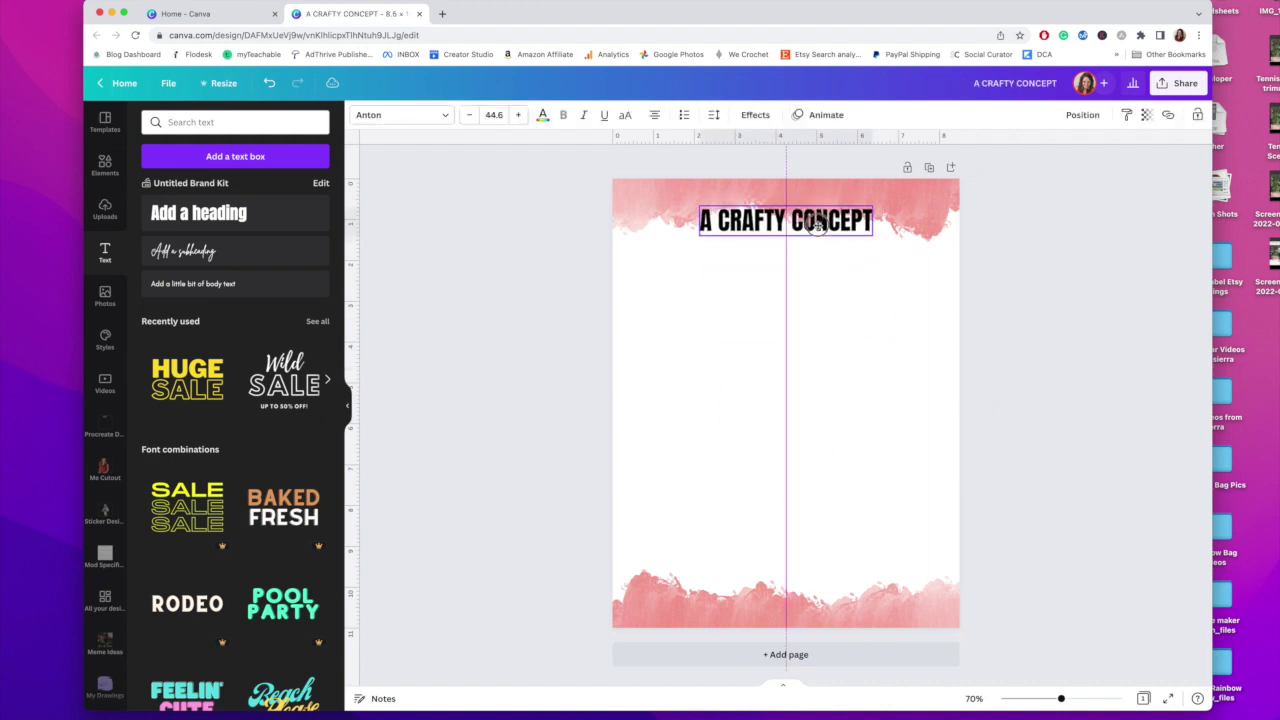
left_click(1083, 115)
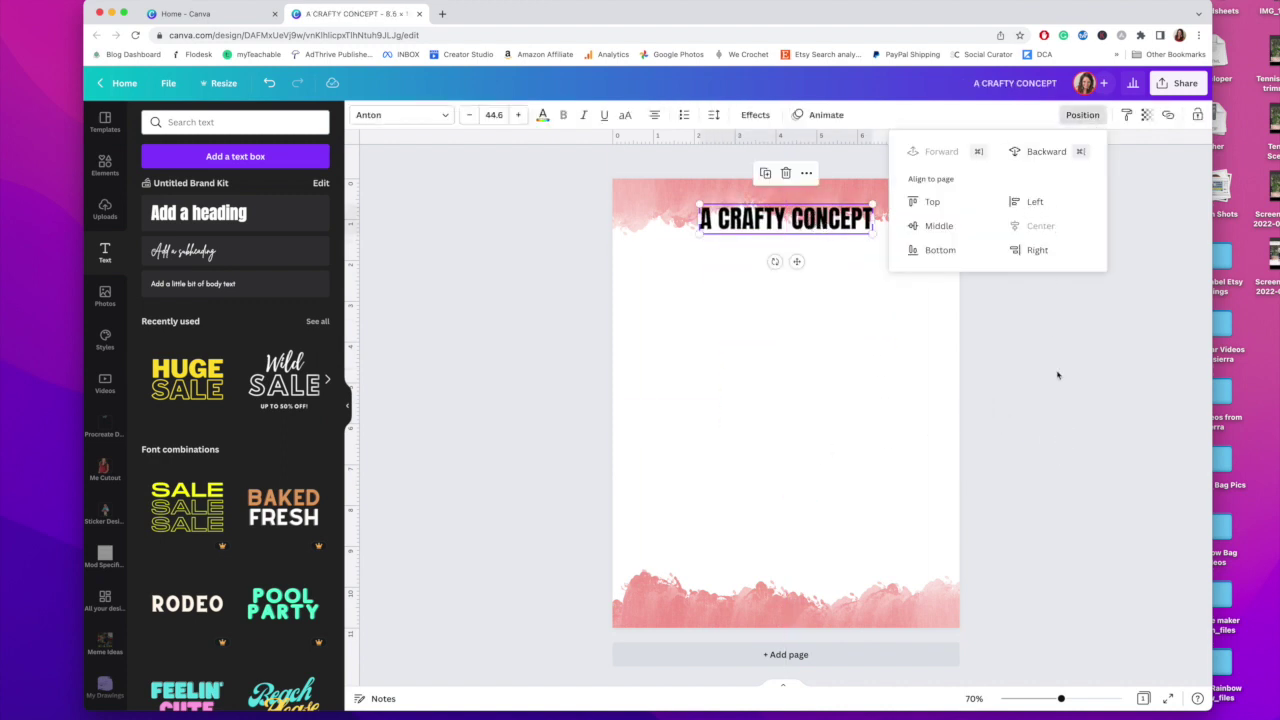
left_click_drag(872, 219, 939, 220)
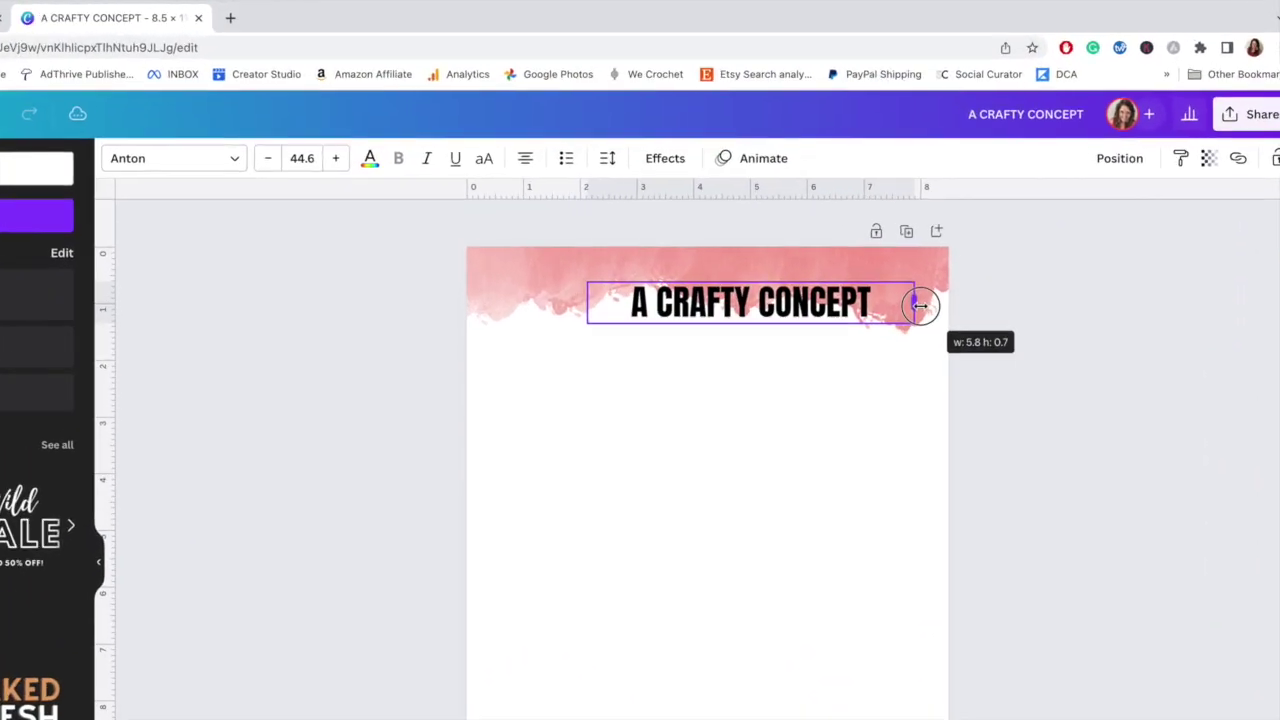
Step: Widen the heading box and raise its letter spacing to 51
left_click_drag(920, 306, 920, 306)
double_click(826, 307)
triple_click(826, 307)
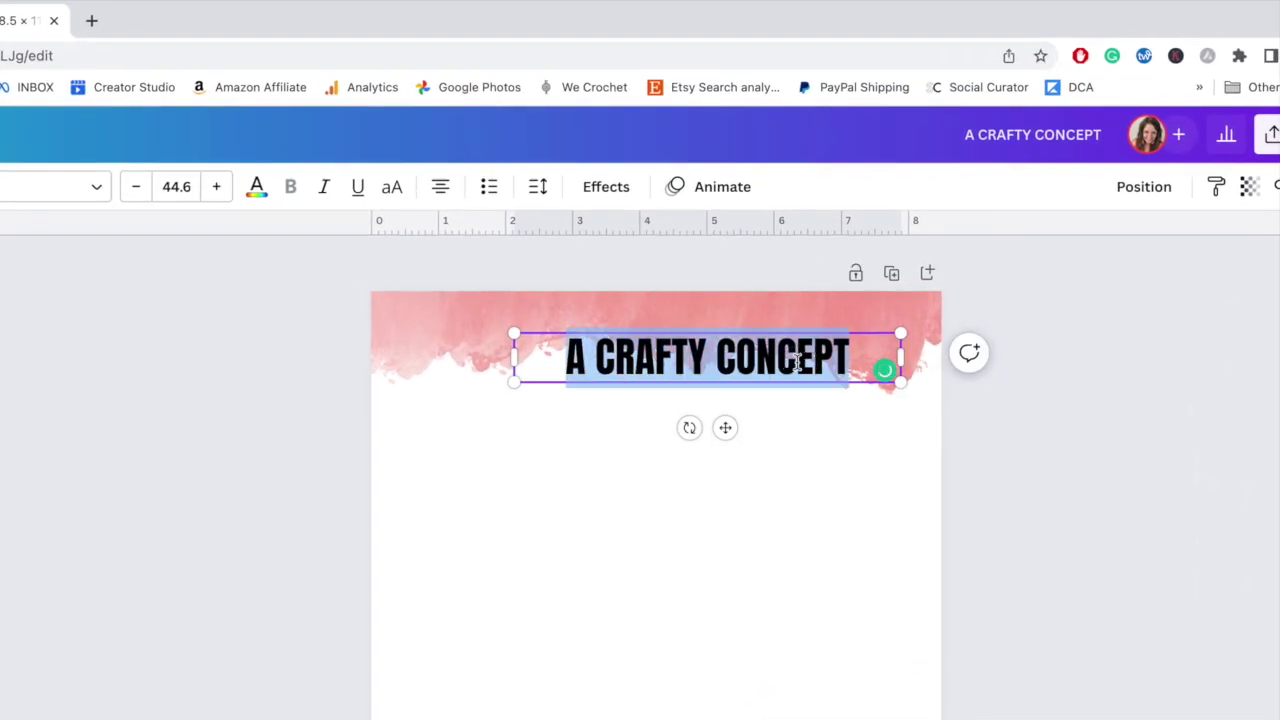
left_click(537, 187)
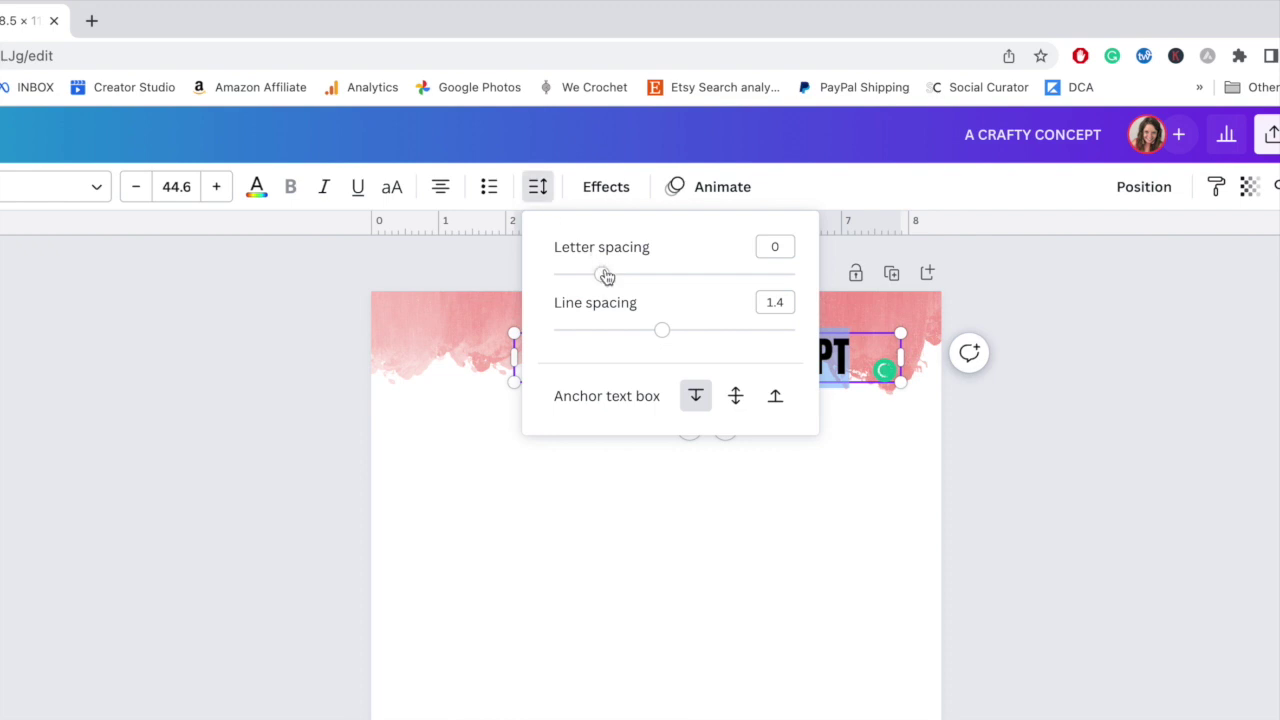
left_click_drag(606, 276, 623, 271)
left_click(1094, 409)
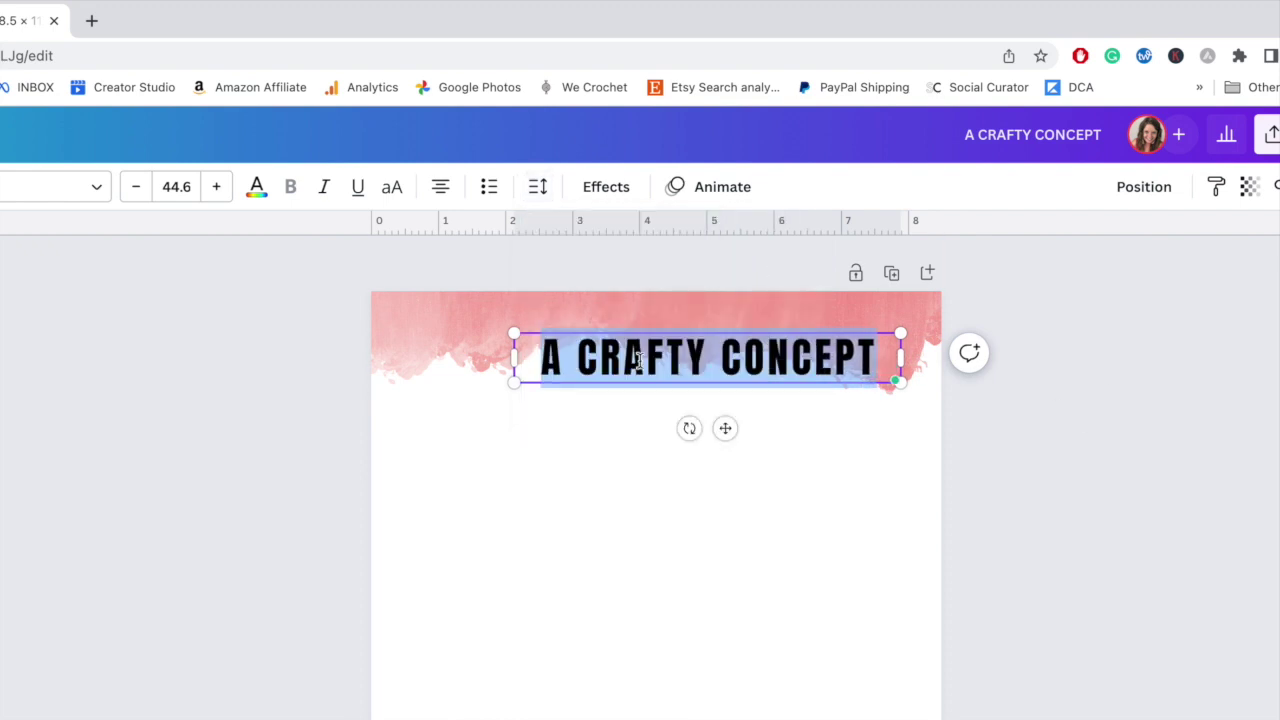
Step: Centre the heading horizontally across the top pink band
left_click_drag(794, 366, 750, 376)
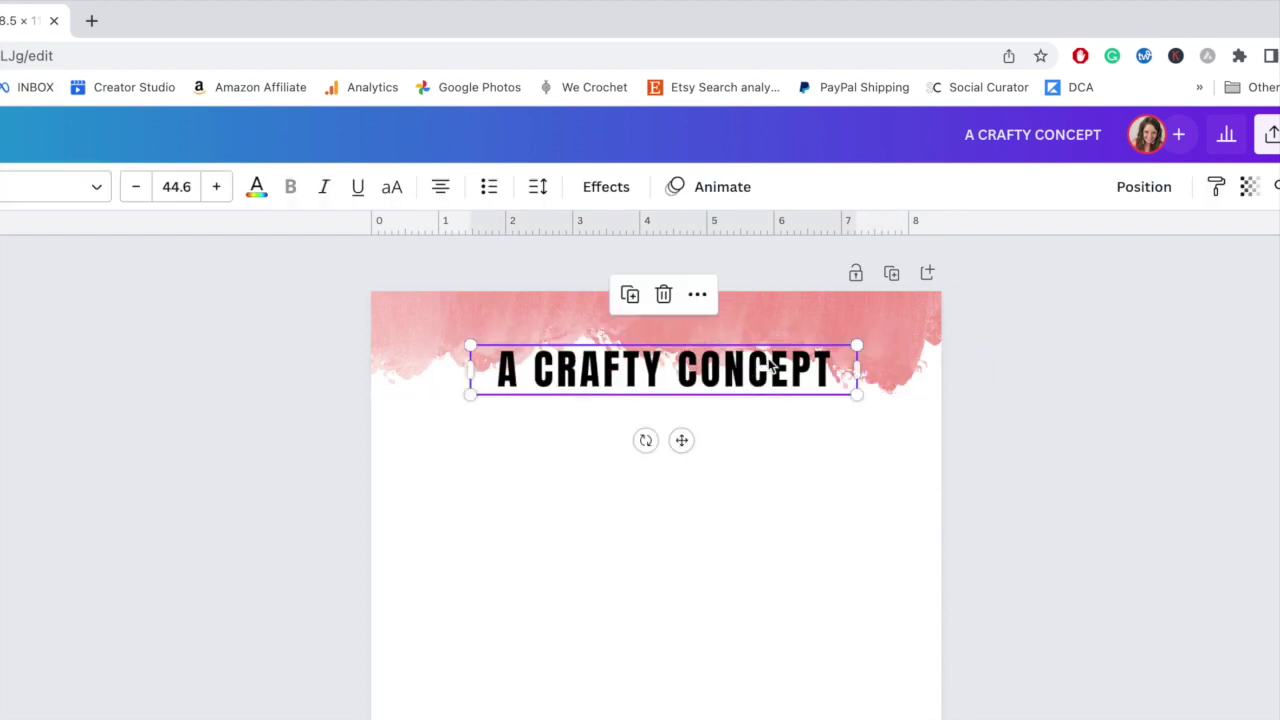
left_click(1163, 190)
left_click(1100, 366)
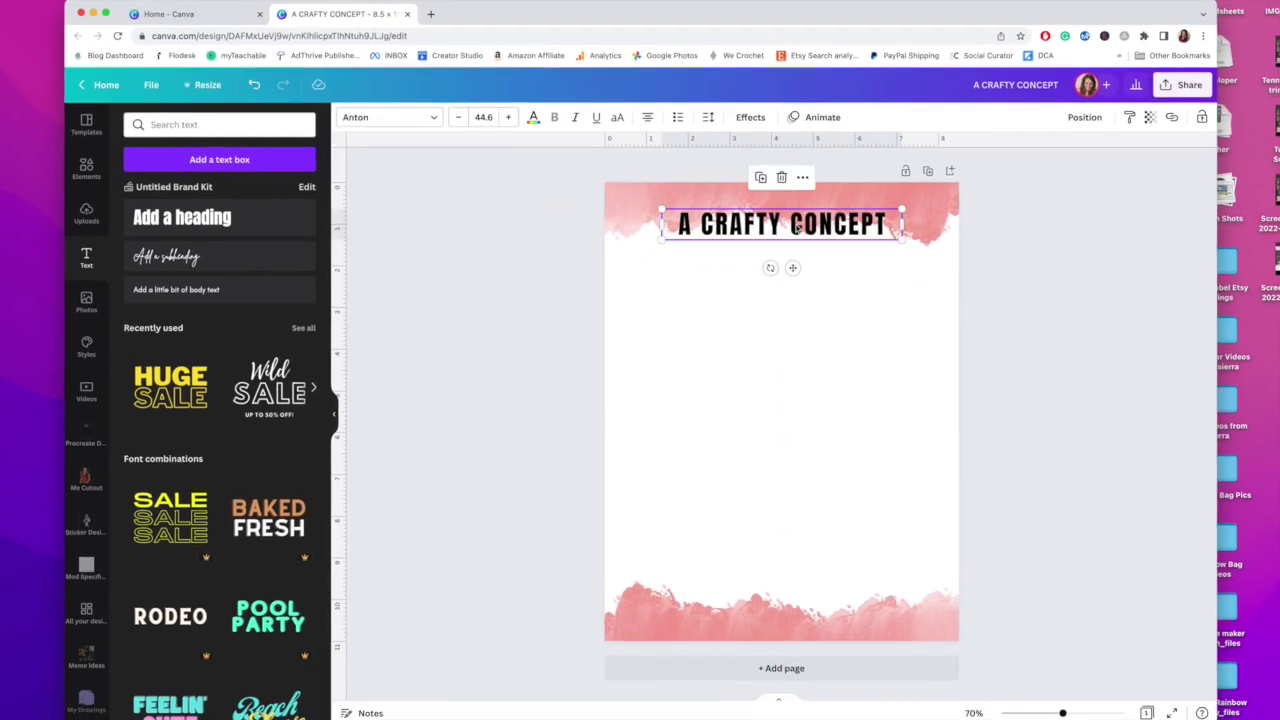
left_click(1020, 434)
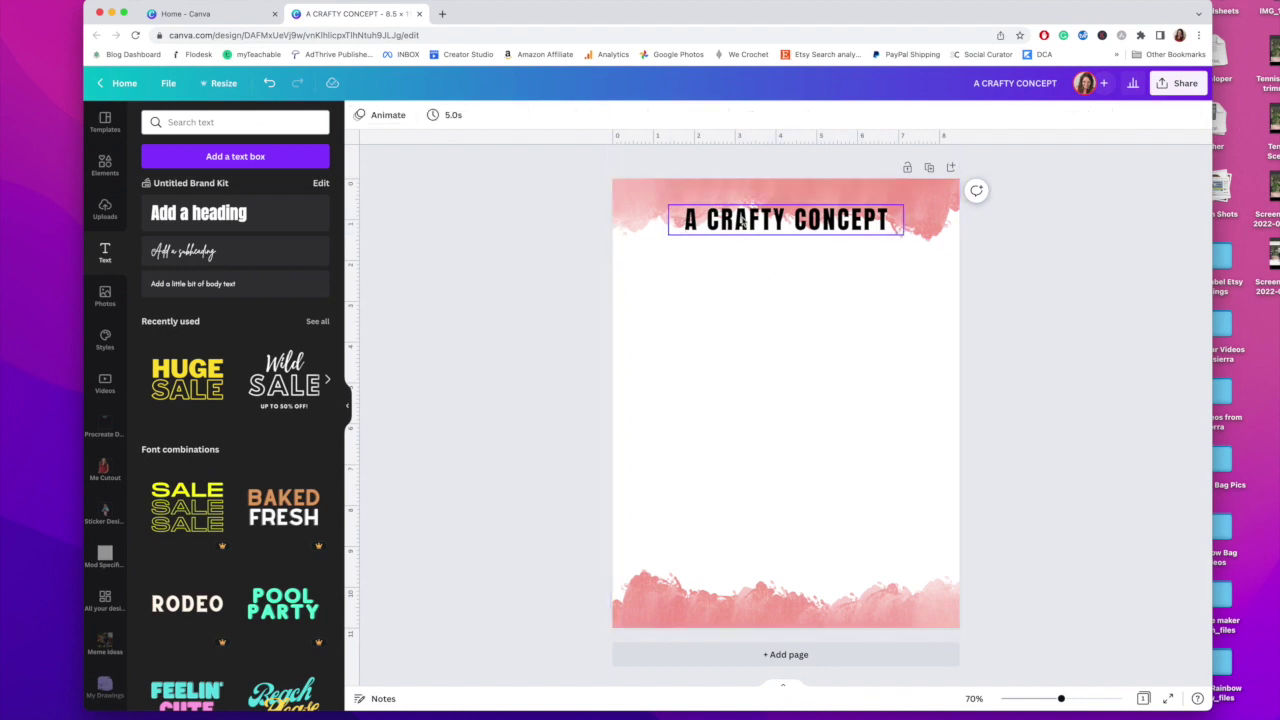
left_click(690, 224)
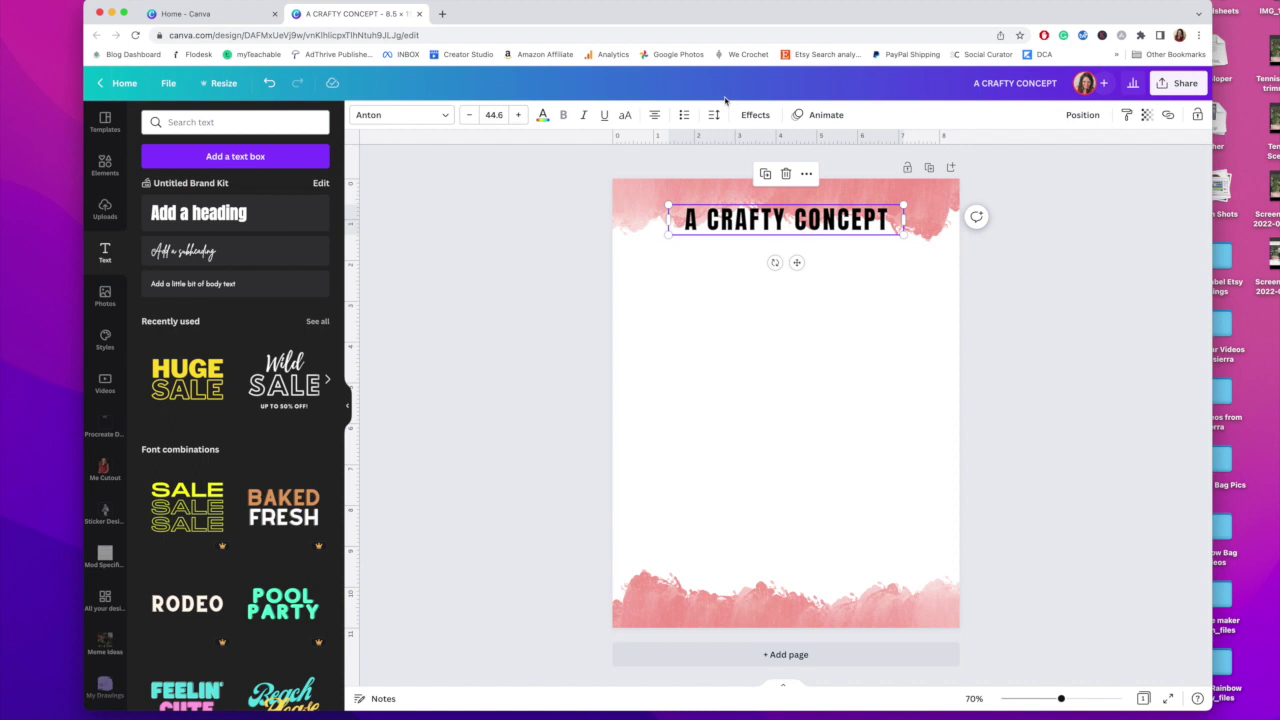
Step: Add a Background effect to the heading with Roundness 0 and reduced Spread
left_click(756, 116)
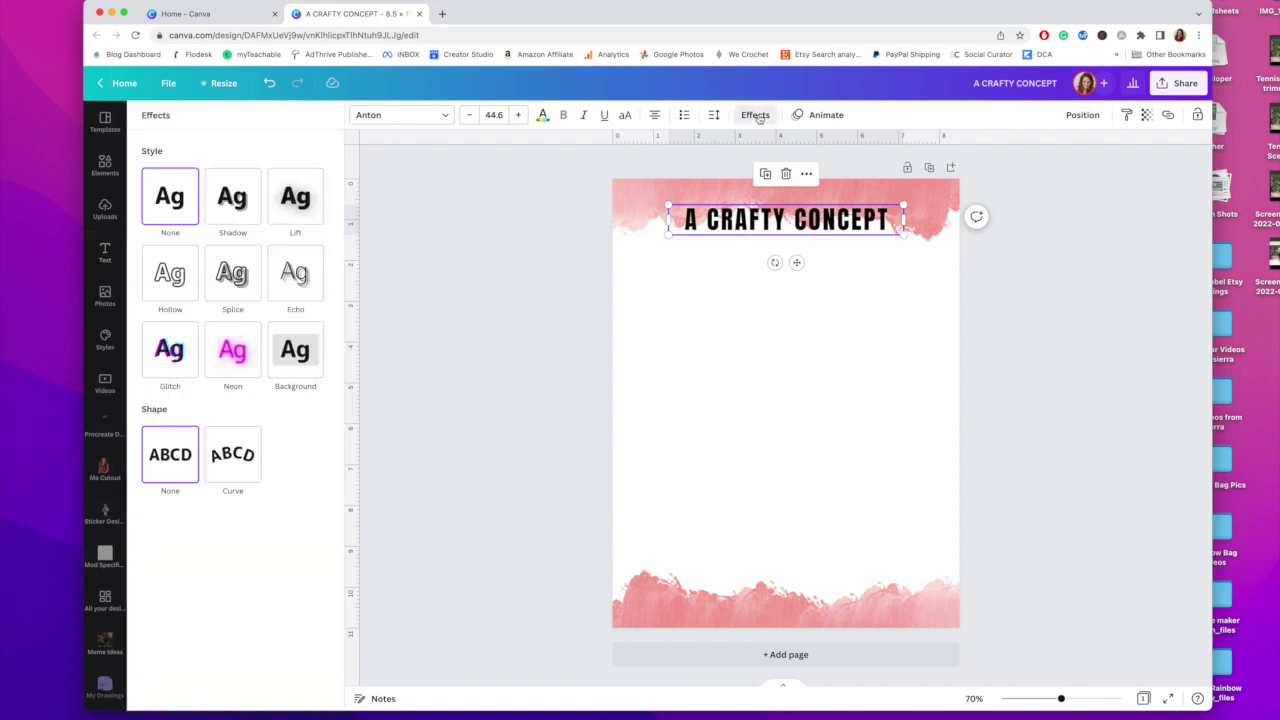
left_click(300, 362)
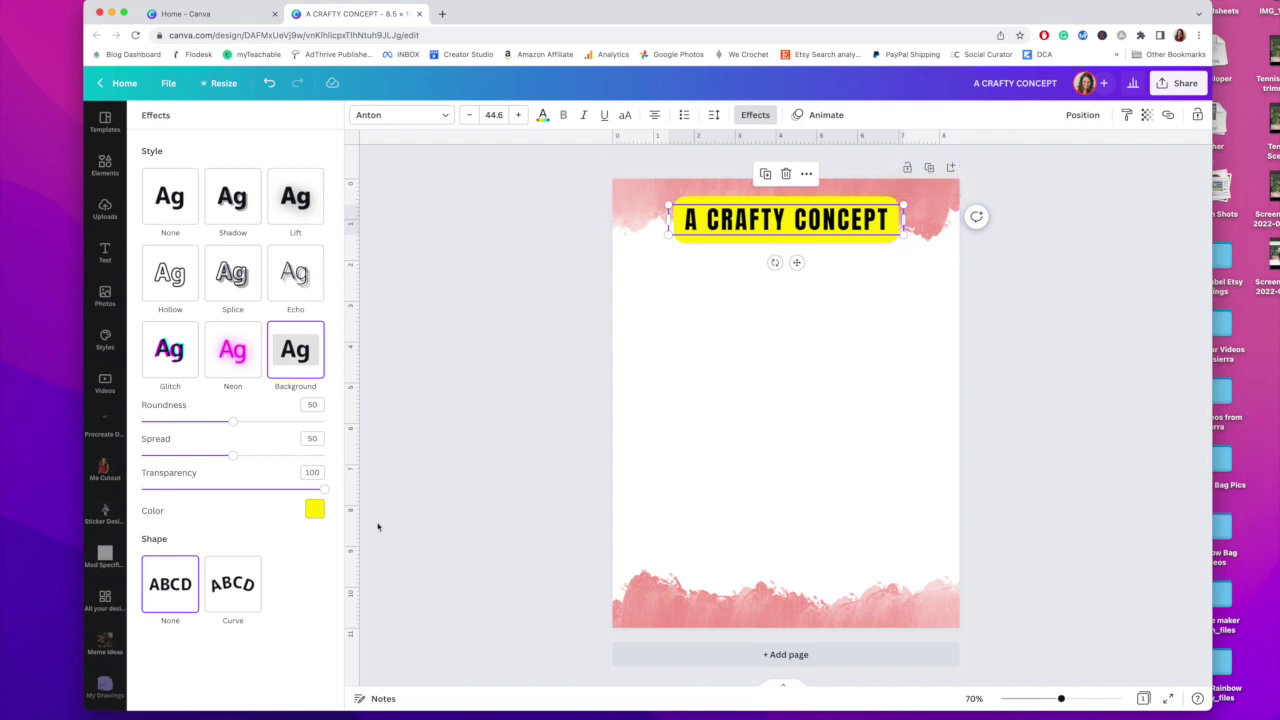
left_click(316, 511)
left_click(466, 444)
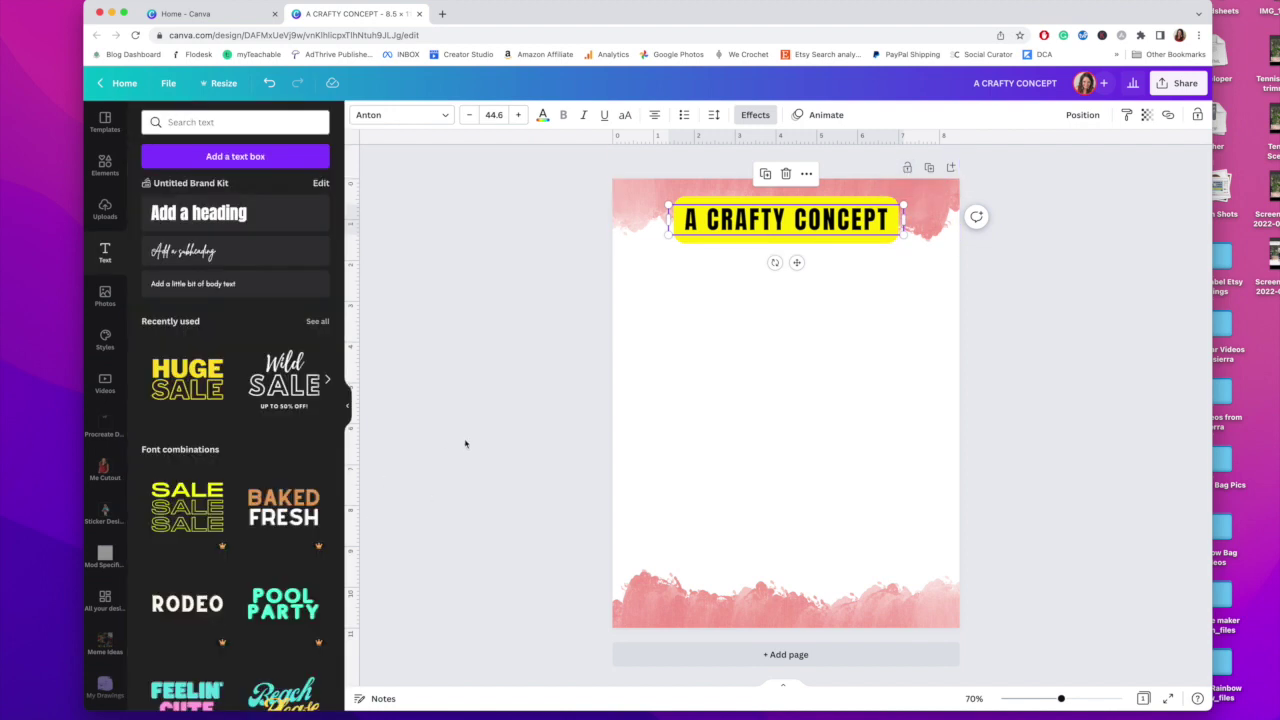
left_click(753, 114)
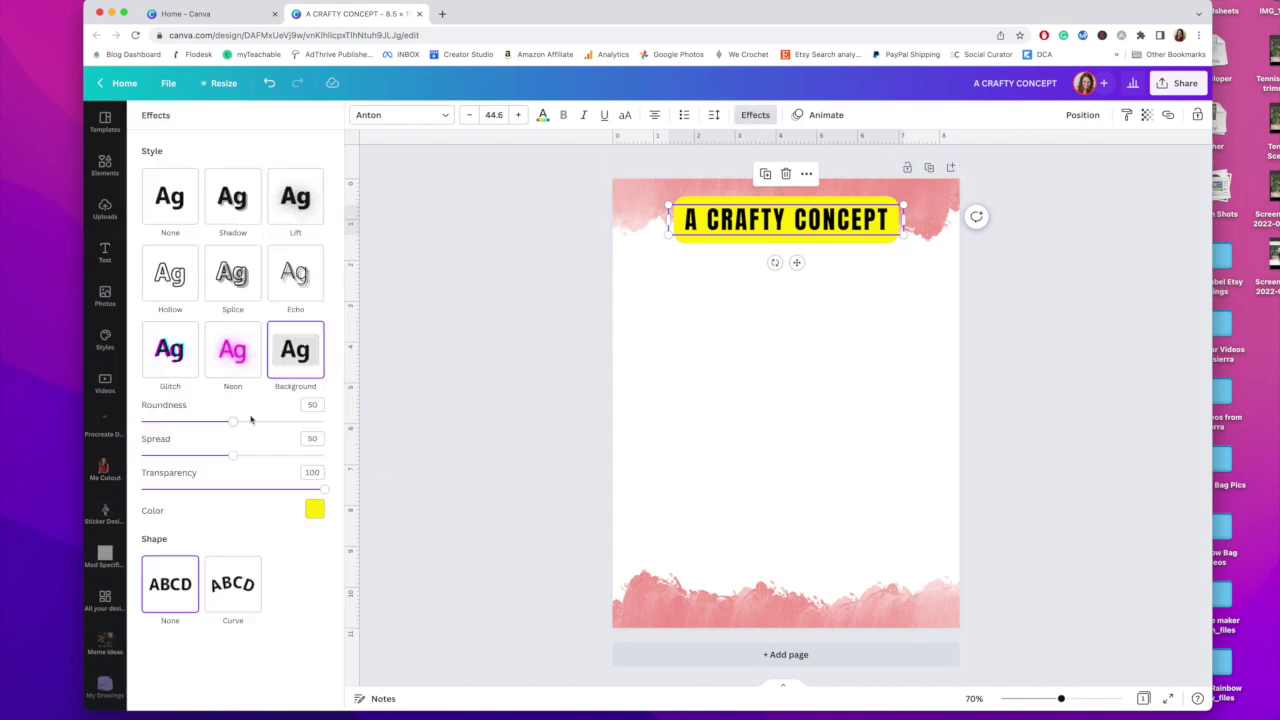
left_click_drag(235, 428, 89, 421)
left_click_drag(234, 457, 147, 457)
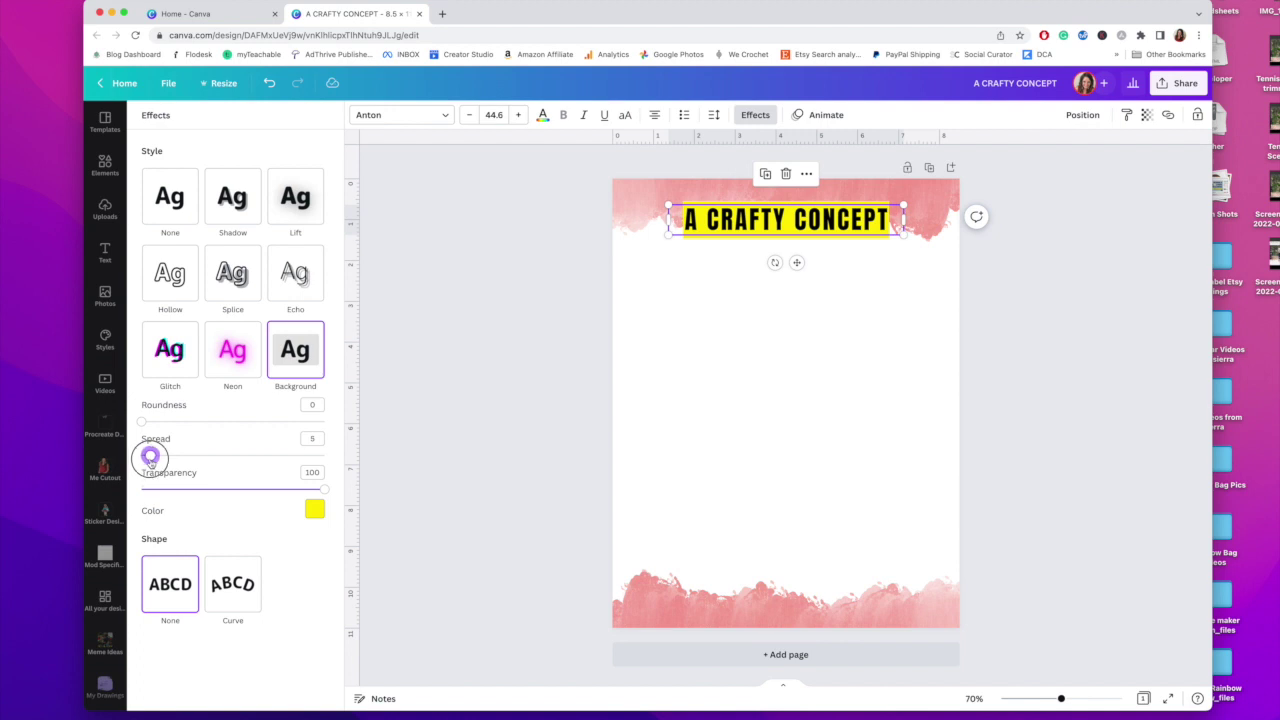
Step: Make the heading background white with transparency lowered to about 67
left_click(314, 510)
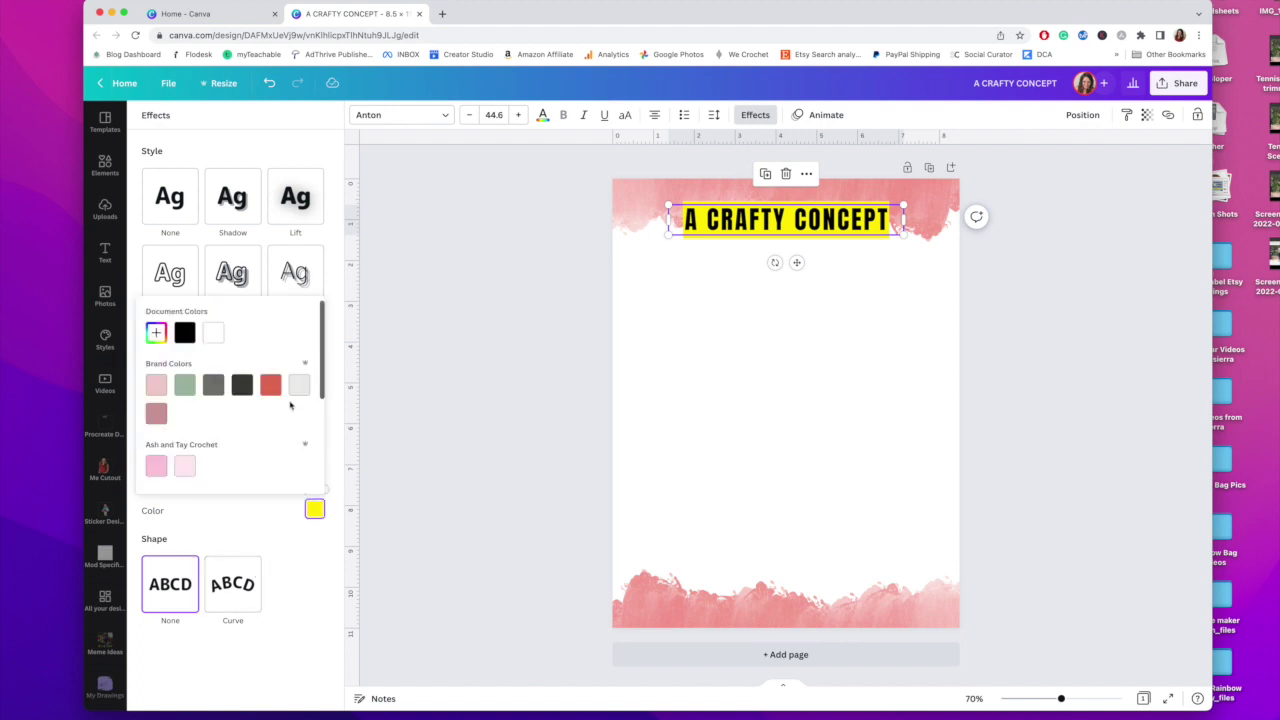
left_click(214, 329)
left_click(549, 334)
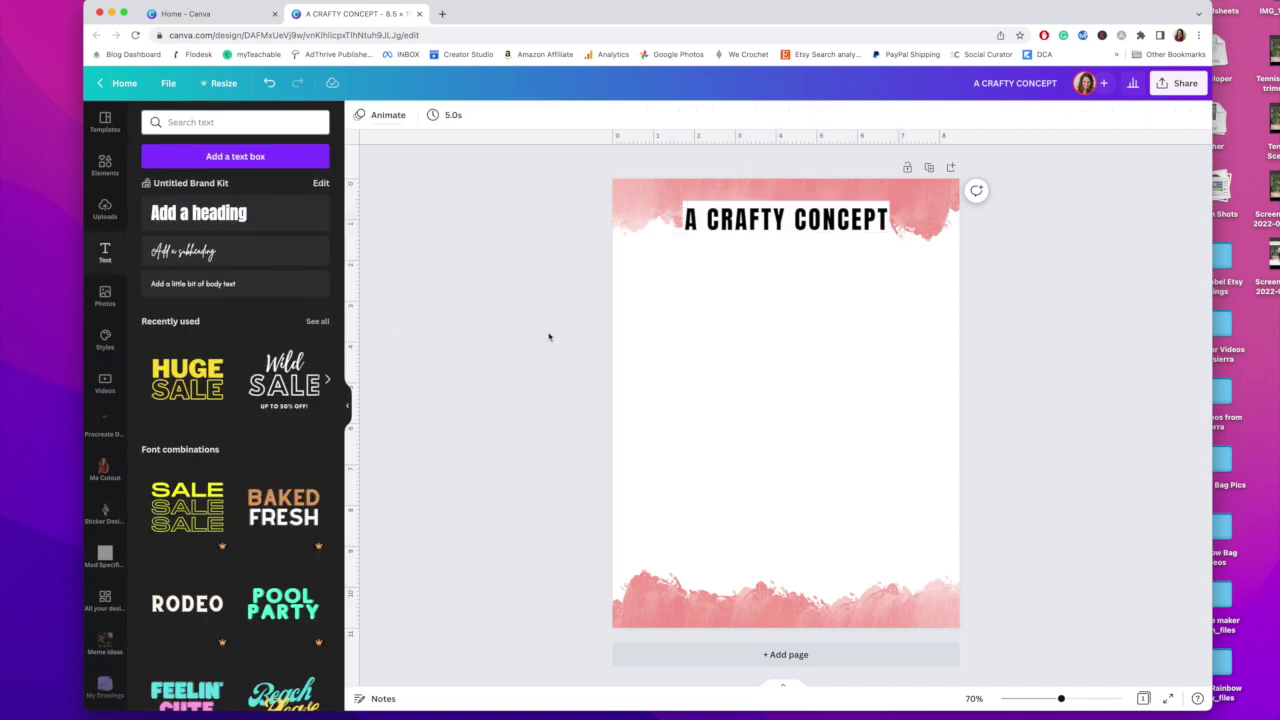
left_click(755, 115)
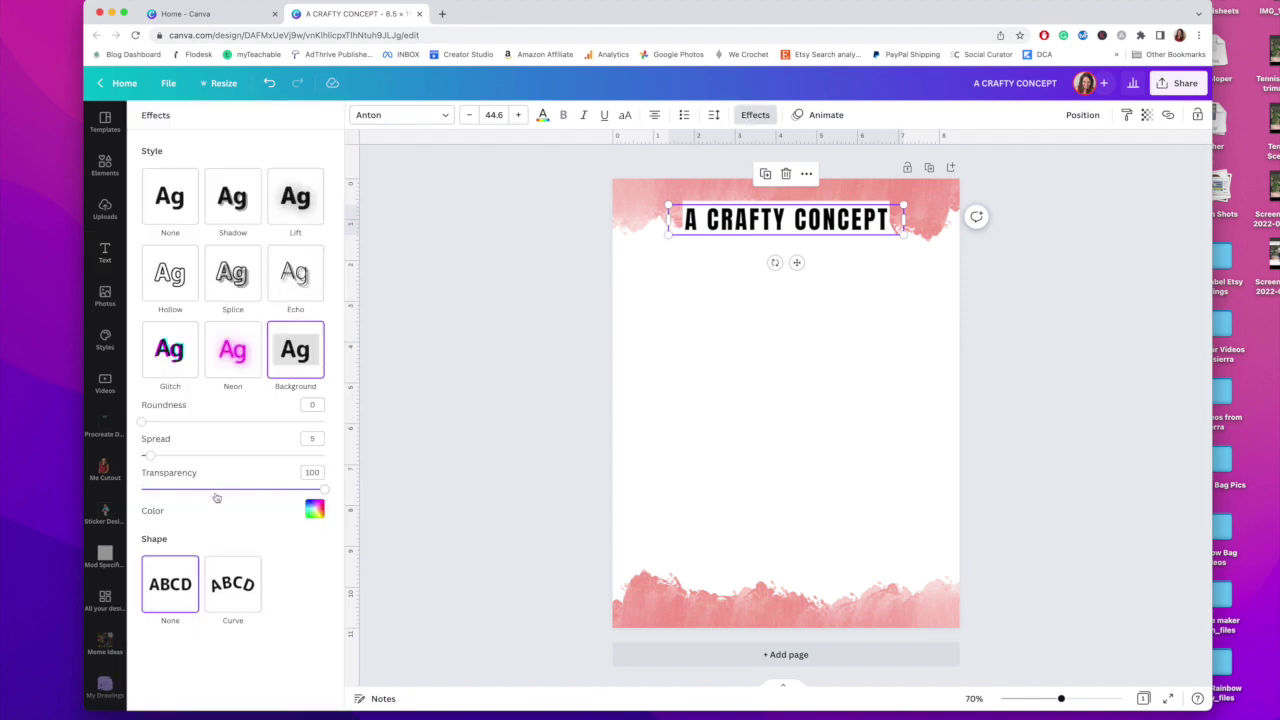
left_click_drag(323, 486, 283, 489)
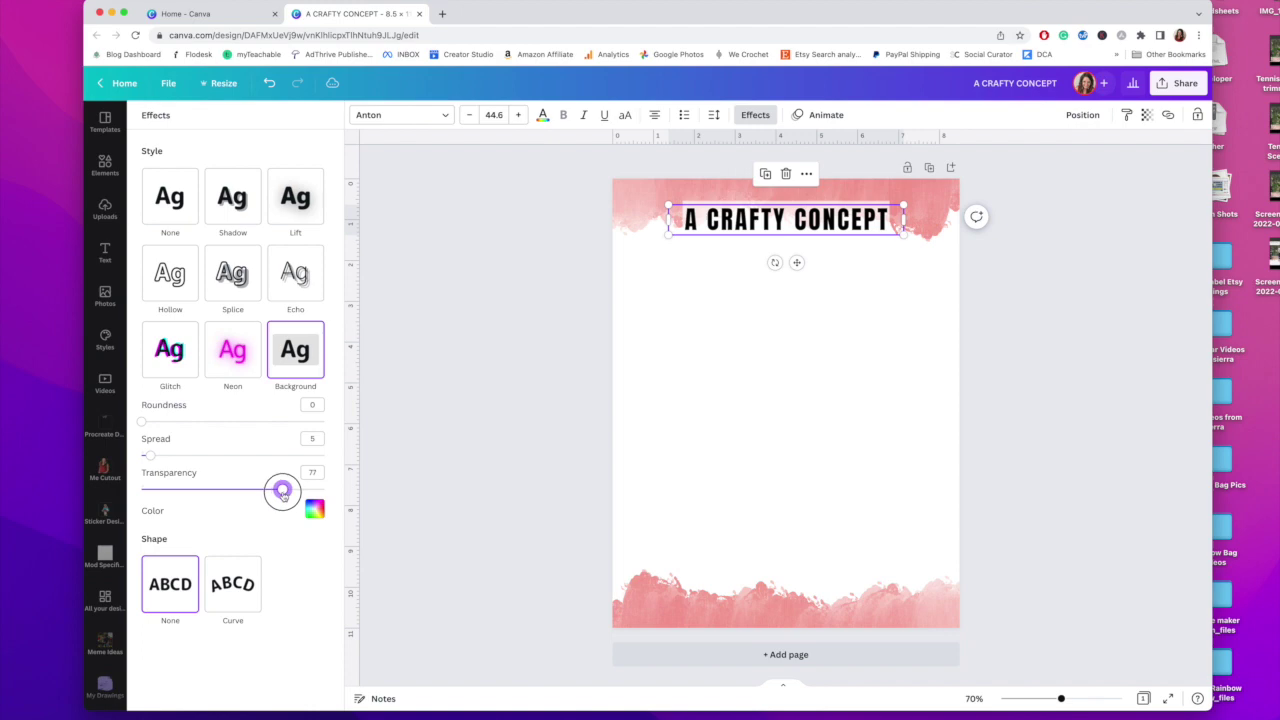
left_click(555, 418)
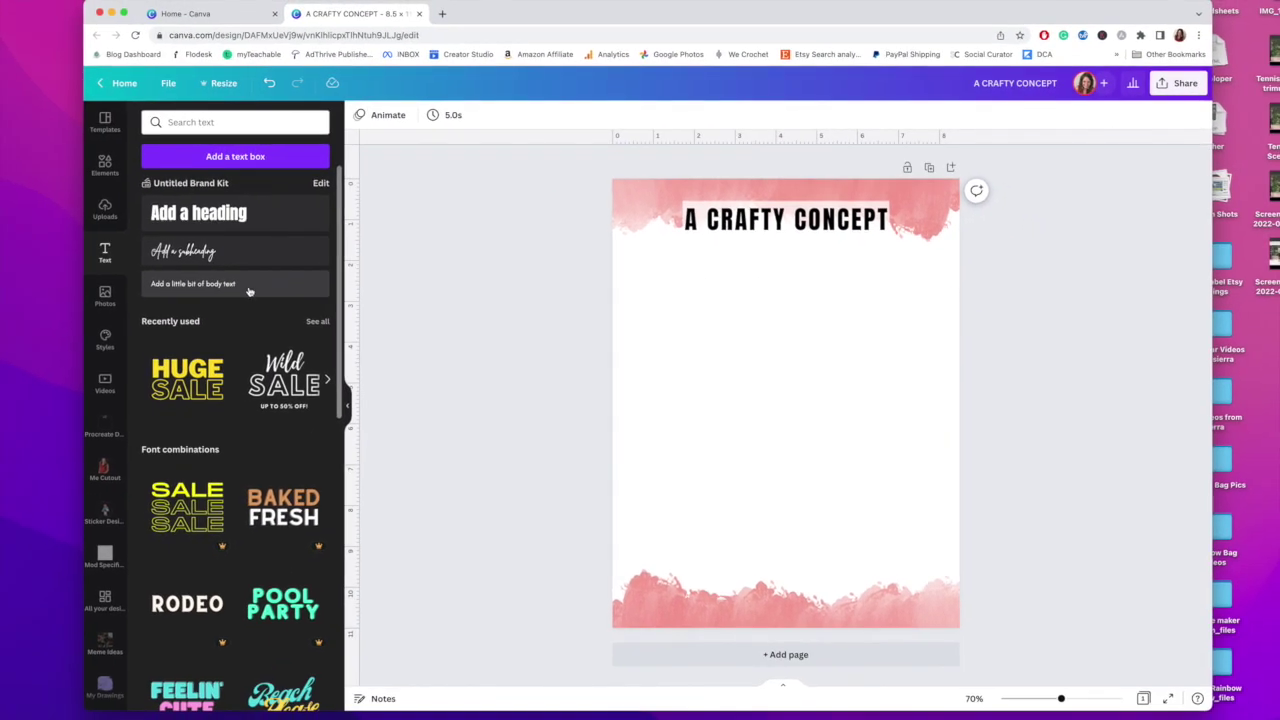
Step: Add a body text box with the Yarn Color Chart subtitle
left_click(60, 346)
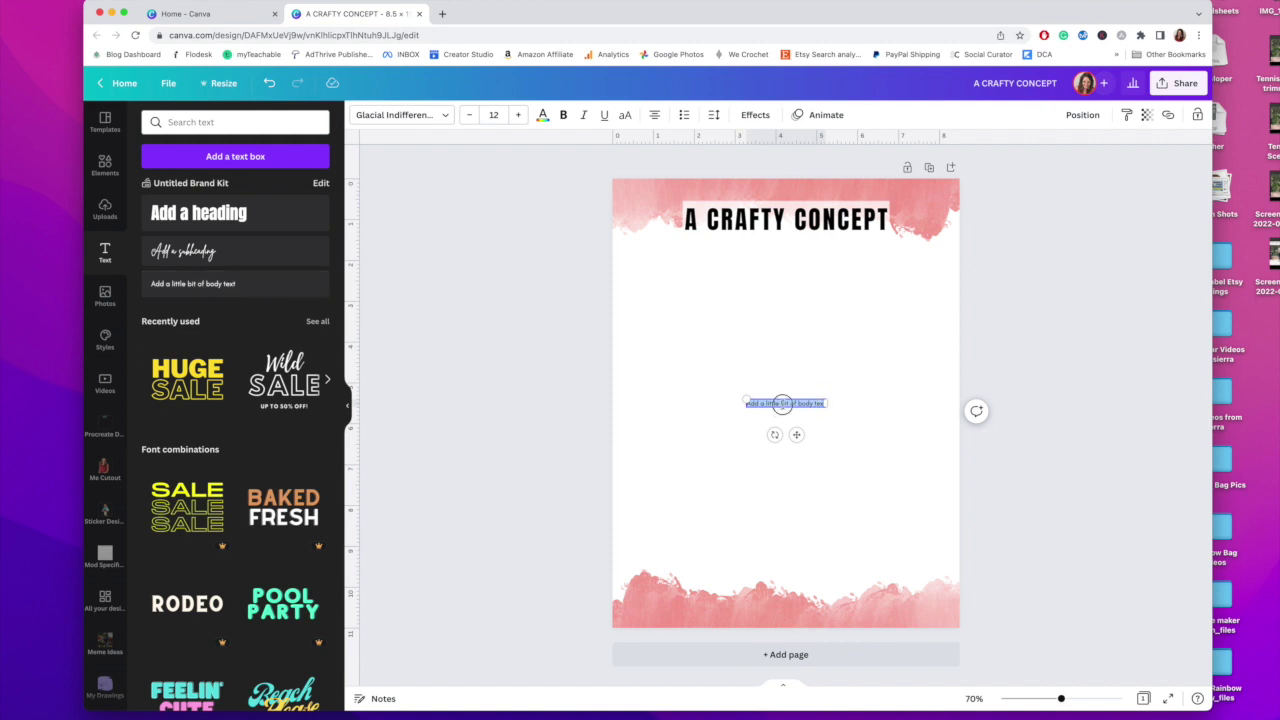
type("YARN")
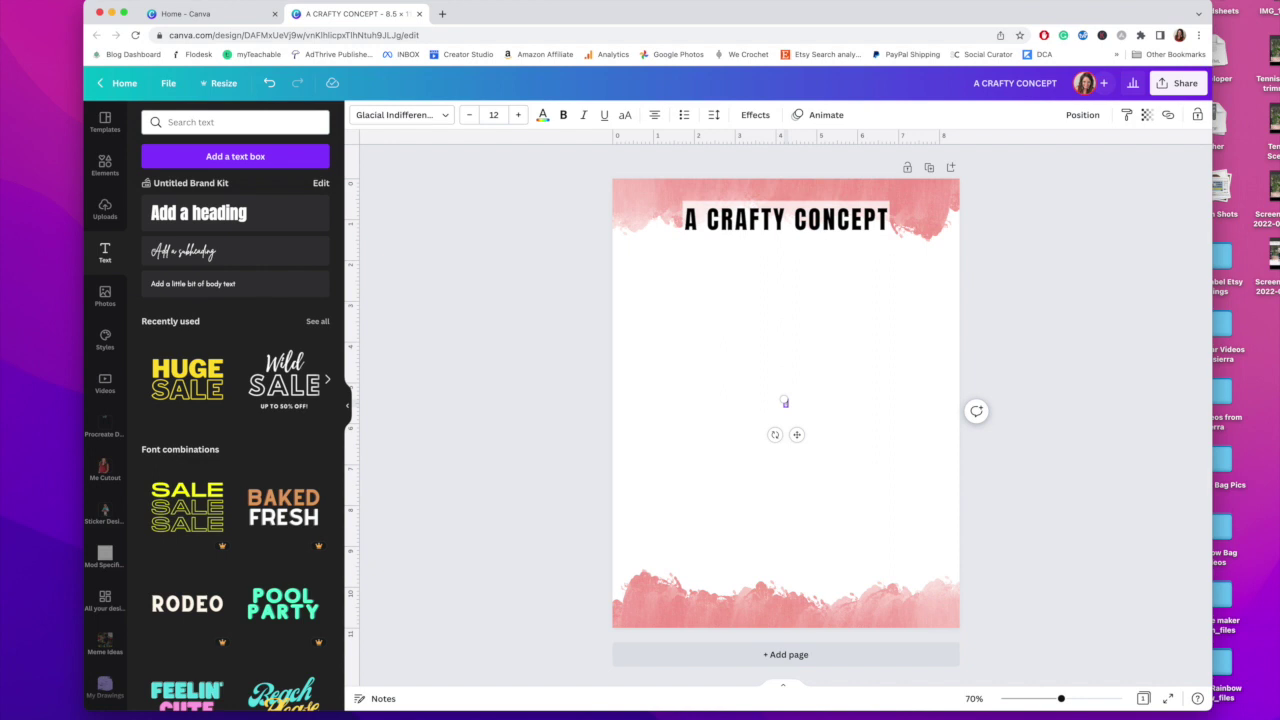
type(" Color Char")
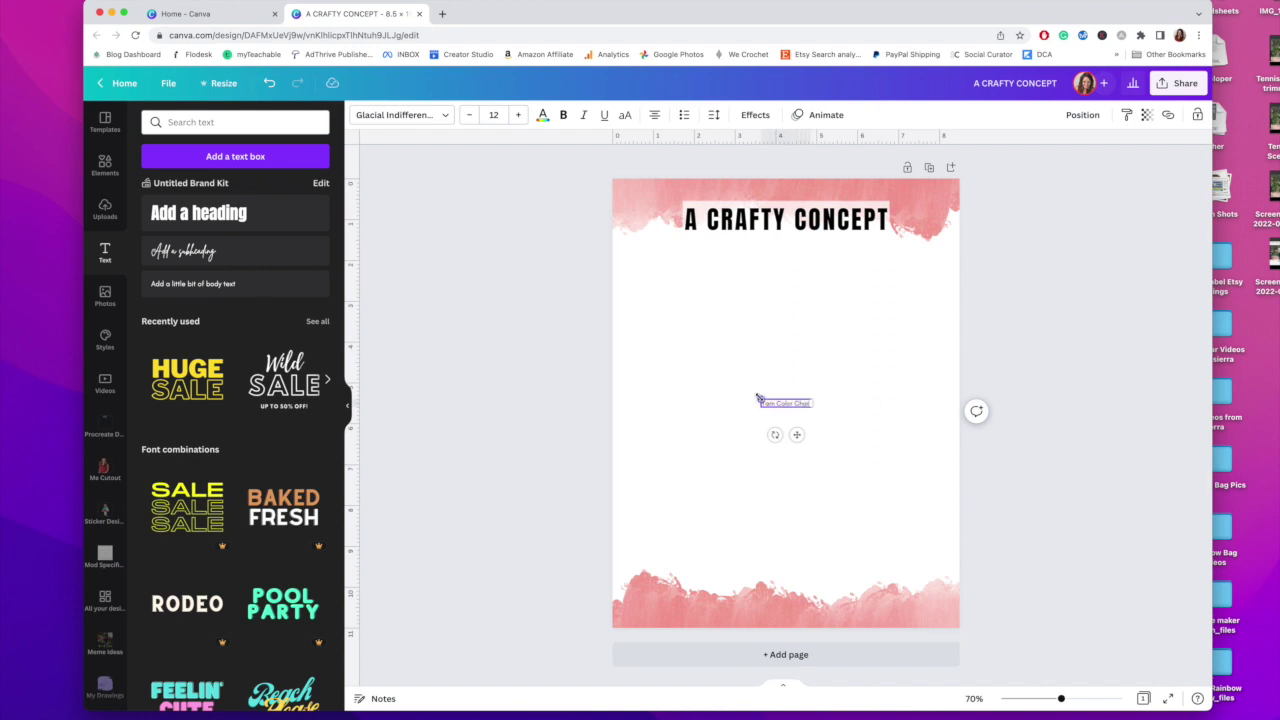
left_click_drag(758, 398, 728, 395)
Step: Set the subtitle's font size to 16
left_click(468, 115)
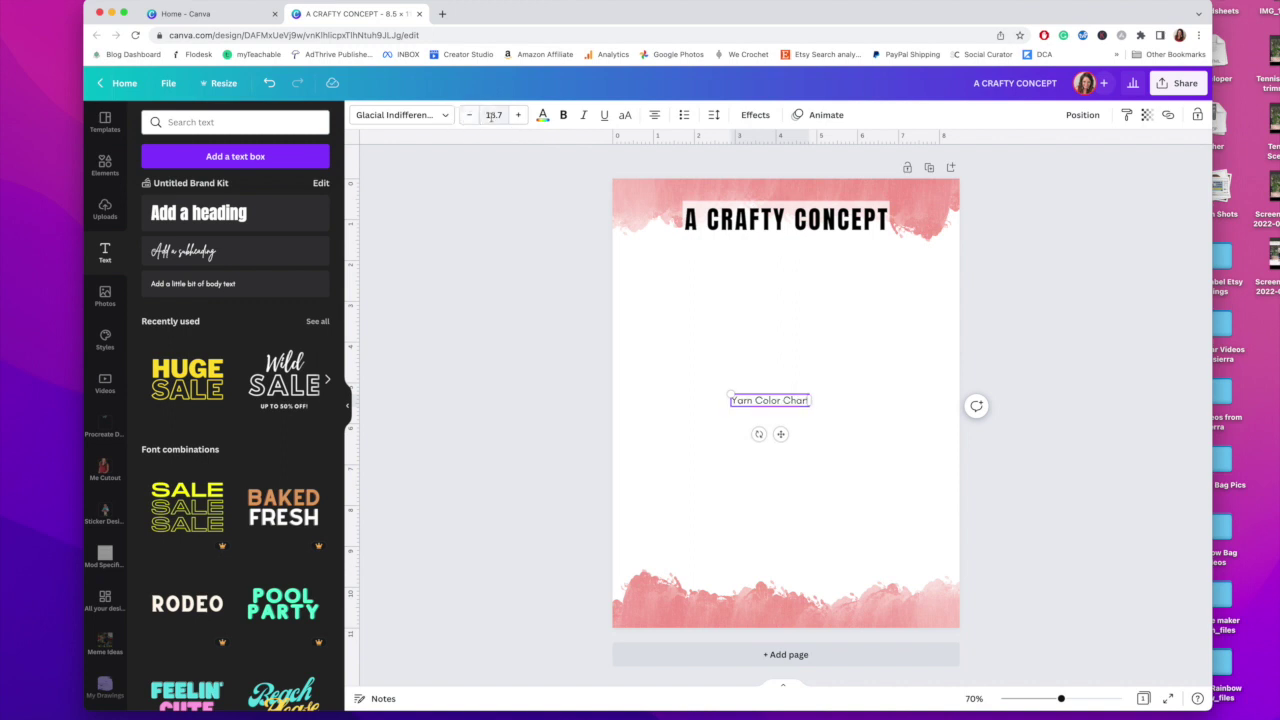
left_click(490, 115)
type("800")
key("Return")
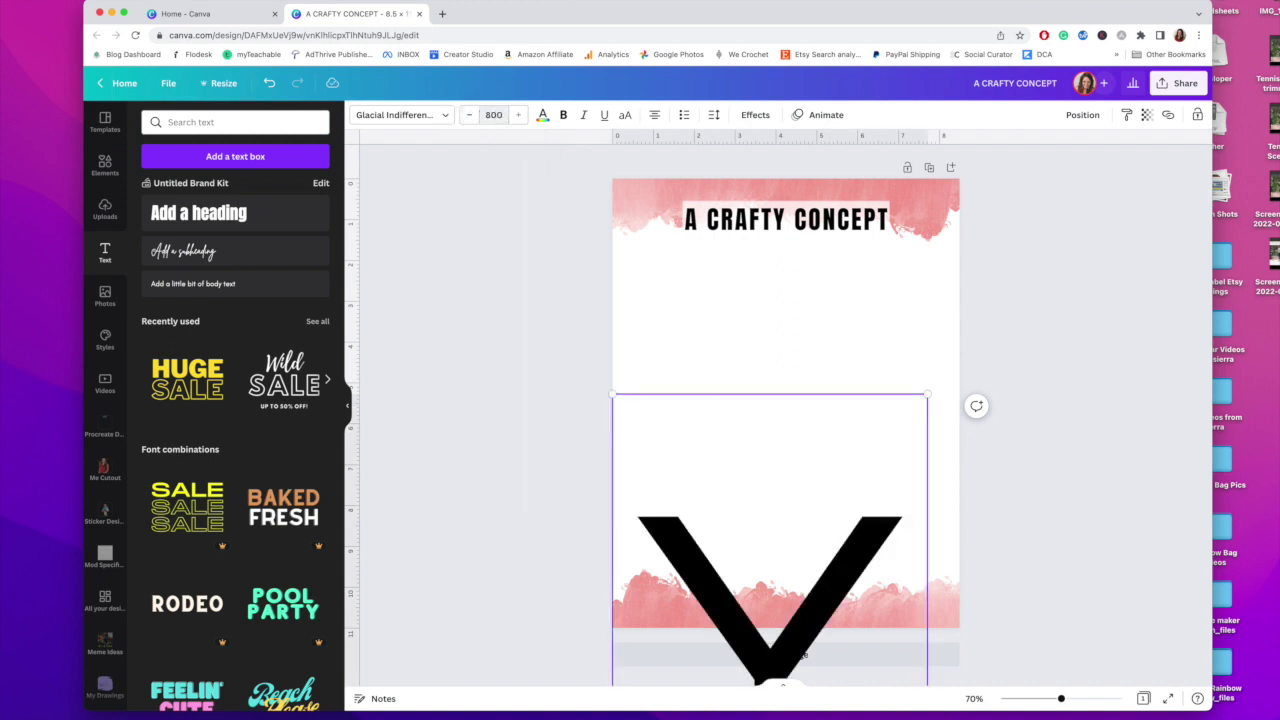
left_click(491, 115)
type("16")
key("Return")
Step: Move the subtitle just under the title, centred on the page
left_click(871, 380)
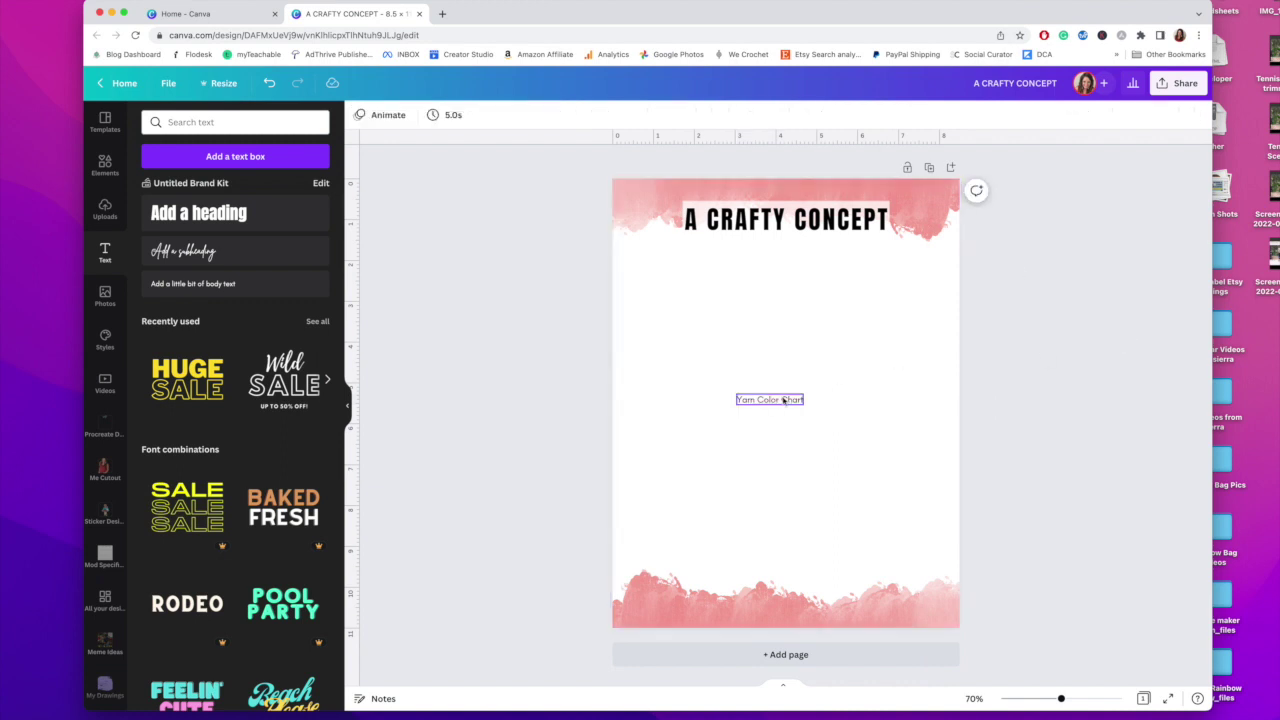
left_click_drag(784, 400, 800, 243)
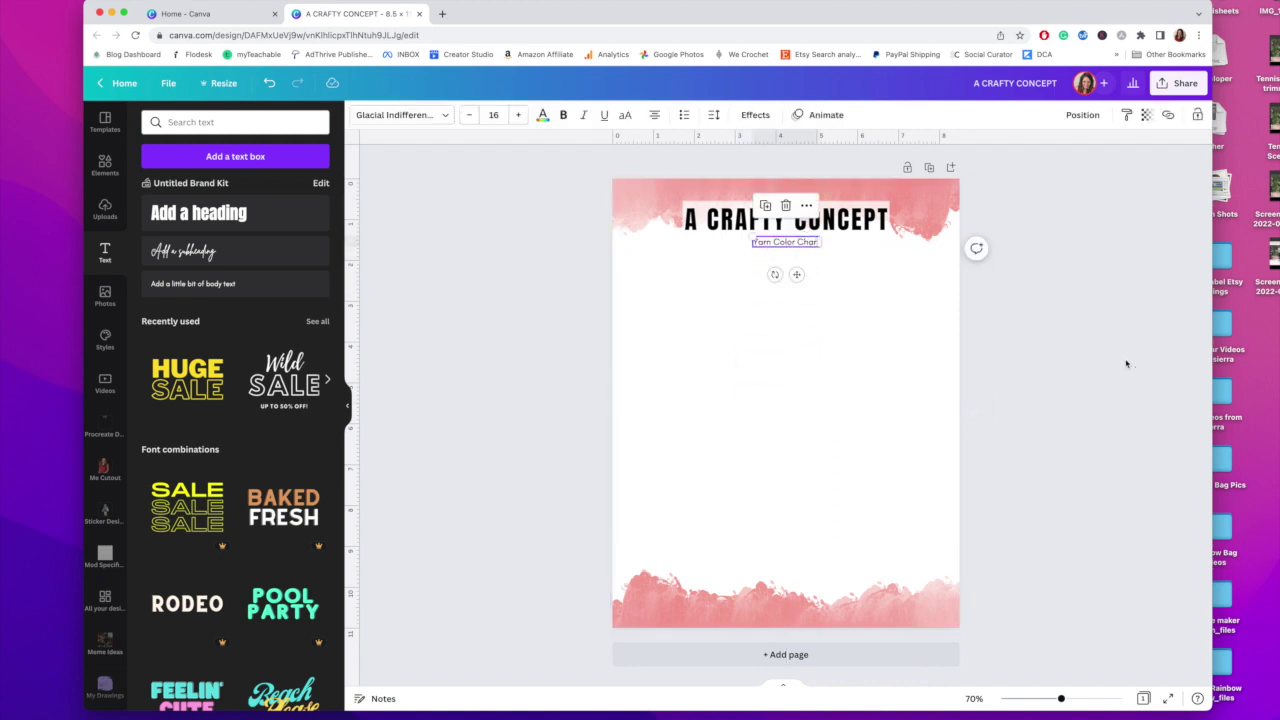
left_click(829, 389)
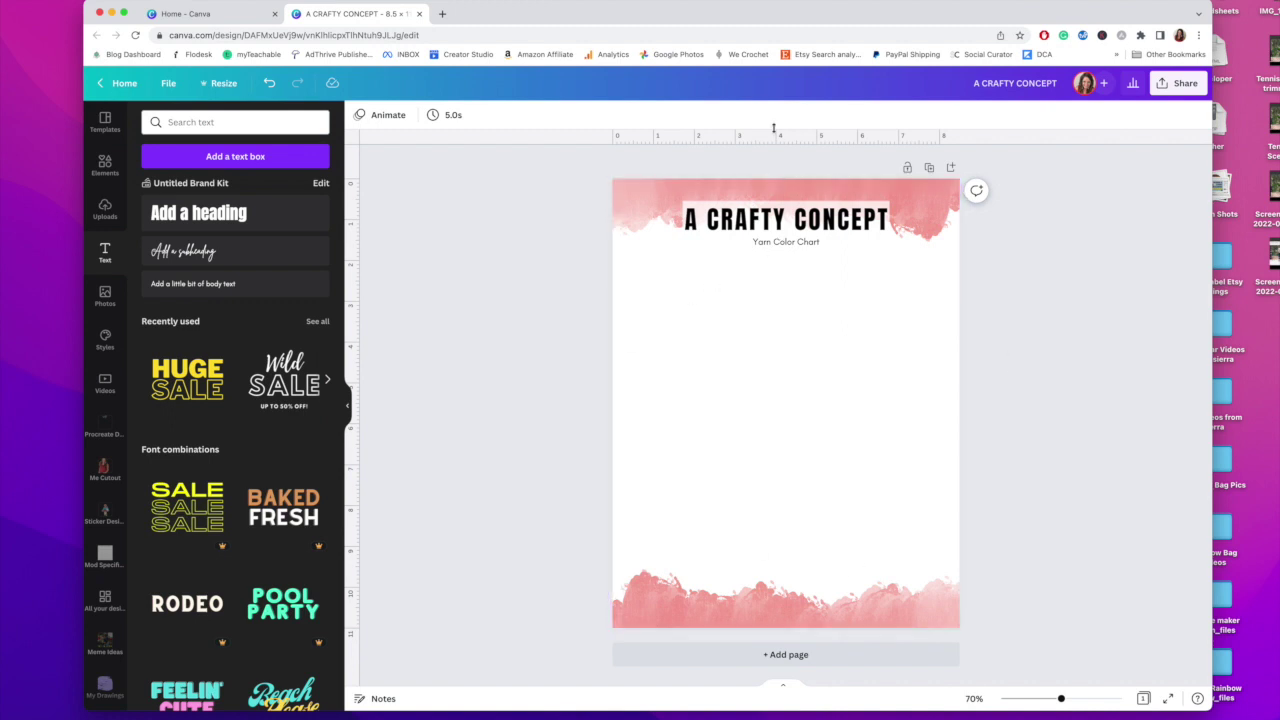
Step: Clear the old border search and search Elements for 'frame'
left_click(94, 164)
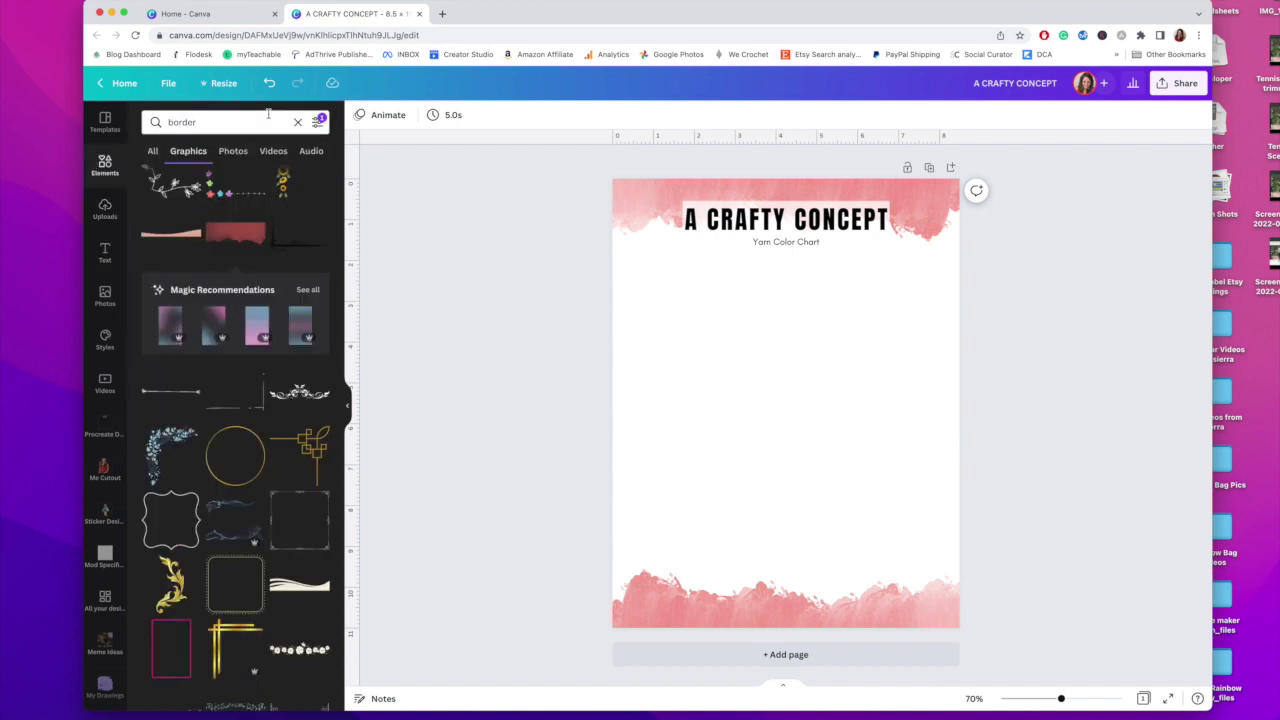
left_click(298, 122)
type("frame")
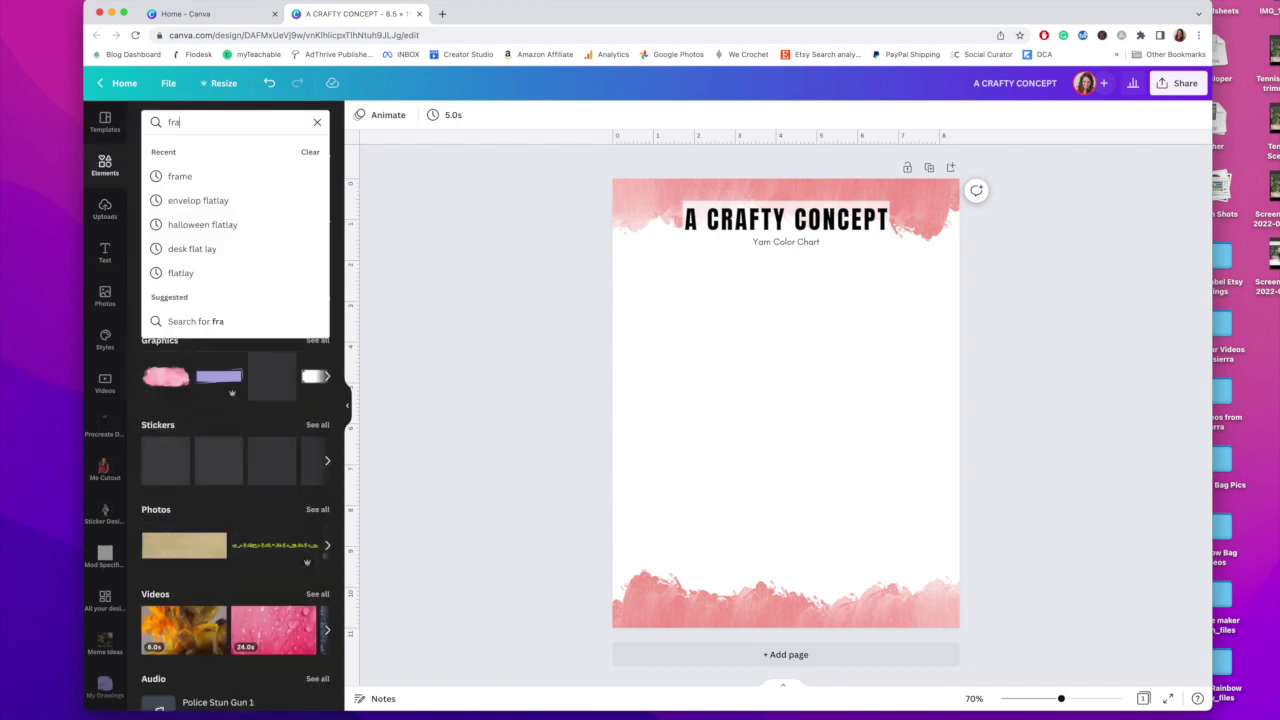
key("Return")
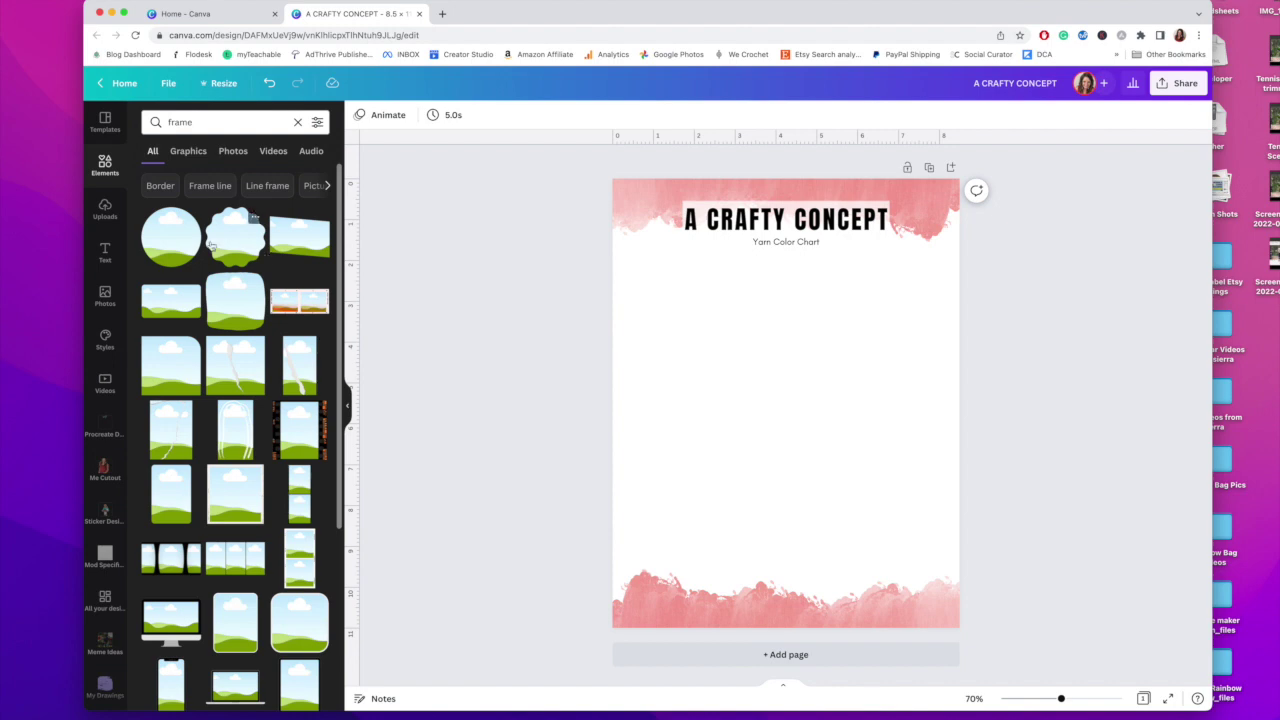
Step: Scroll through the frame results to browse the available photo frame shapes
scroll(190, 474, "down", 6)
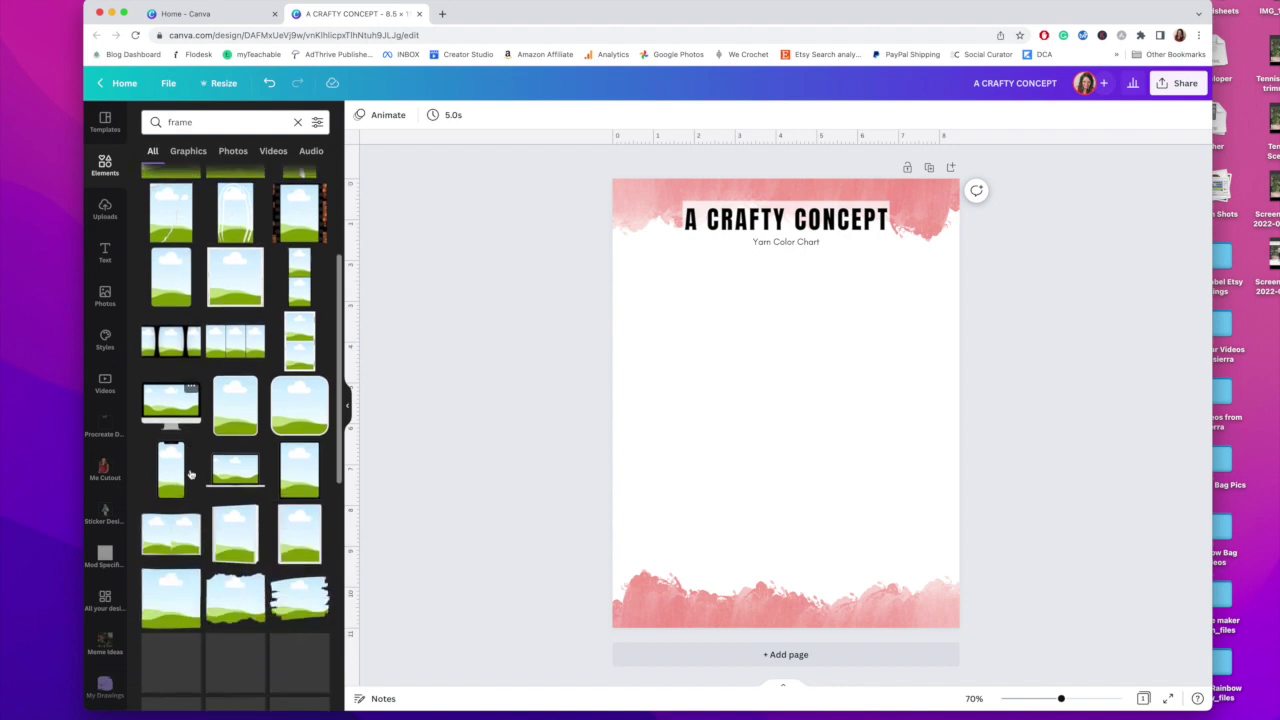
scroll(190, 474, "down", 4)
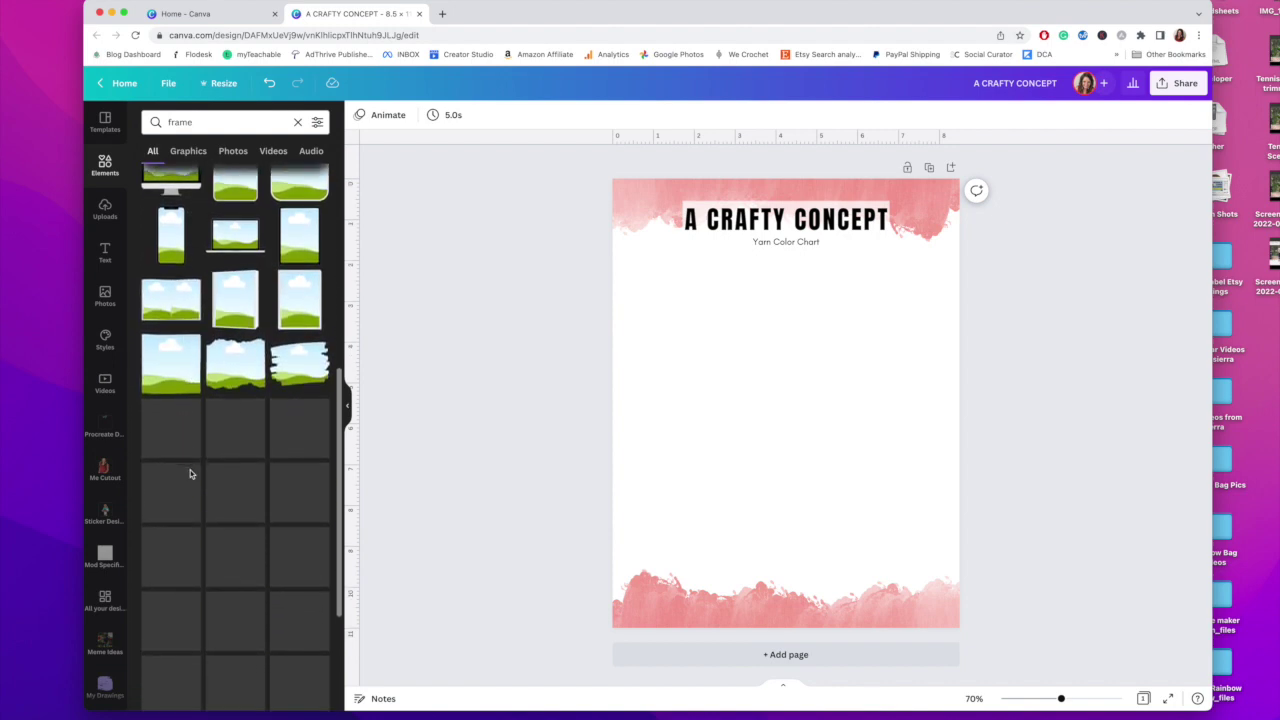
scroll(190, 474, "down", 3)
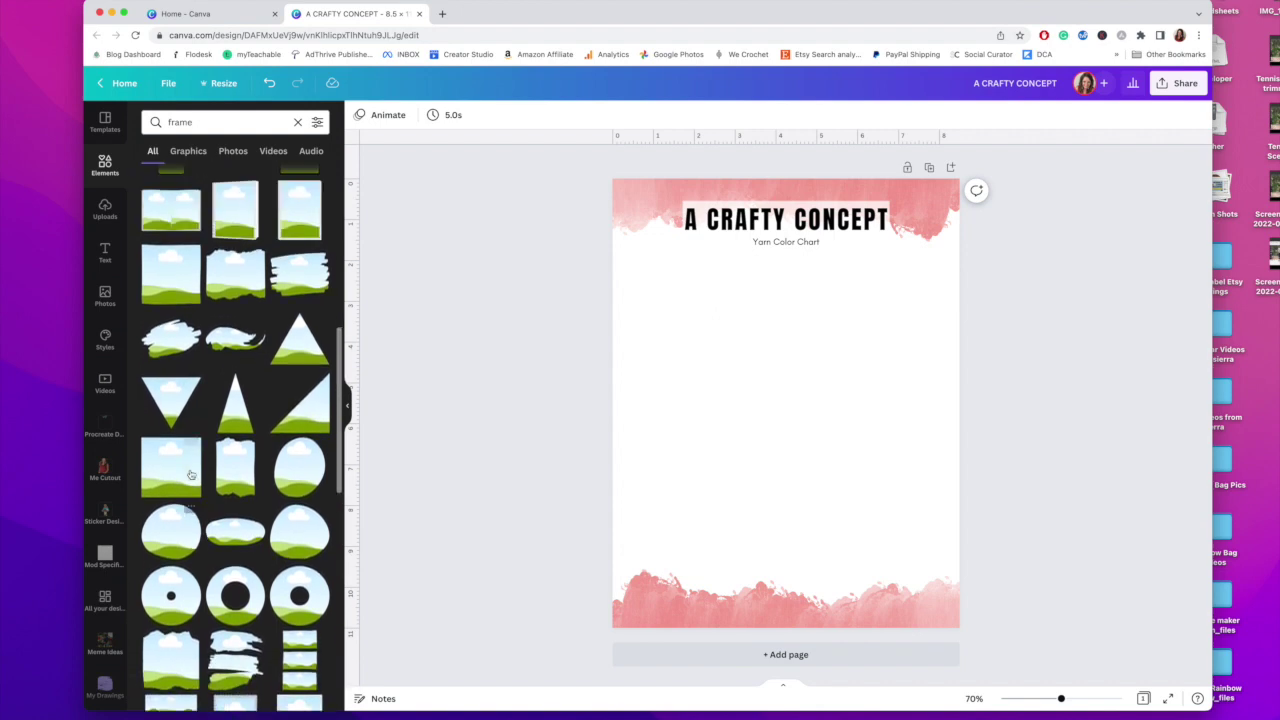
scroll(297, 422, "up", 4)
scroll(297, 422, "up", 8)
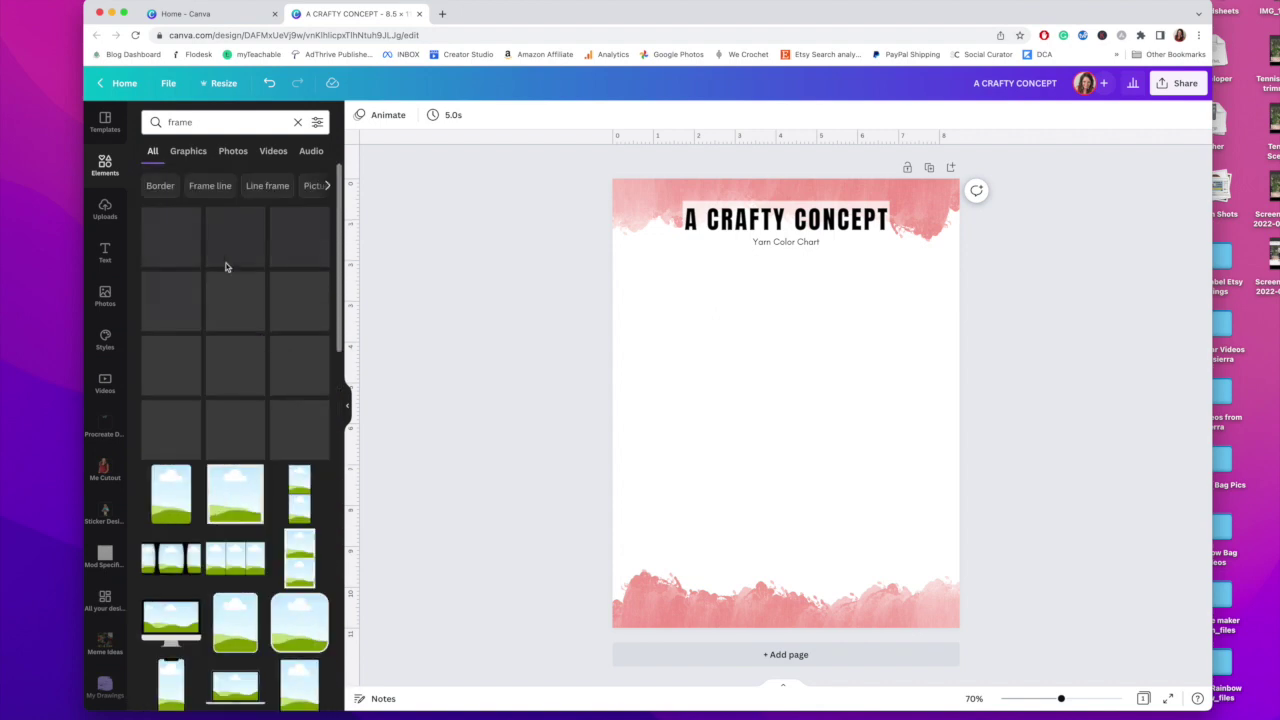
scroll(230, 300, "down", 5)
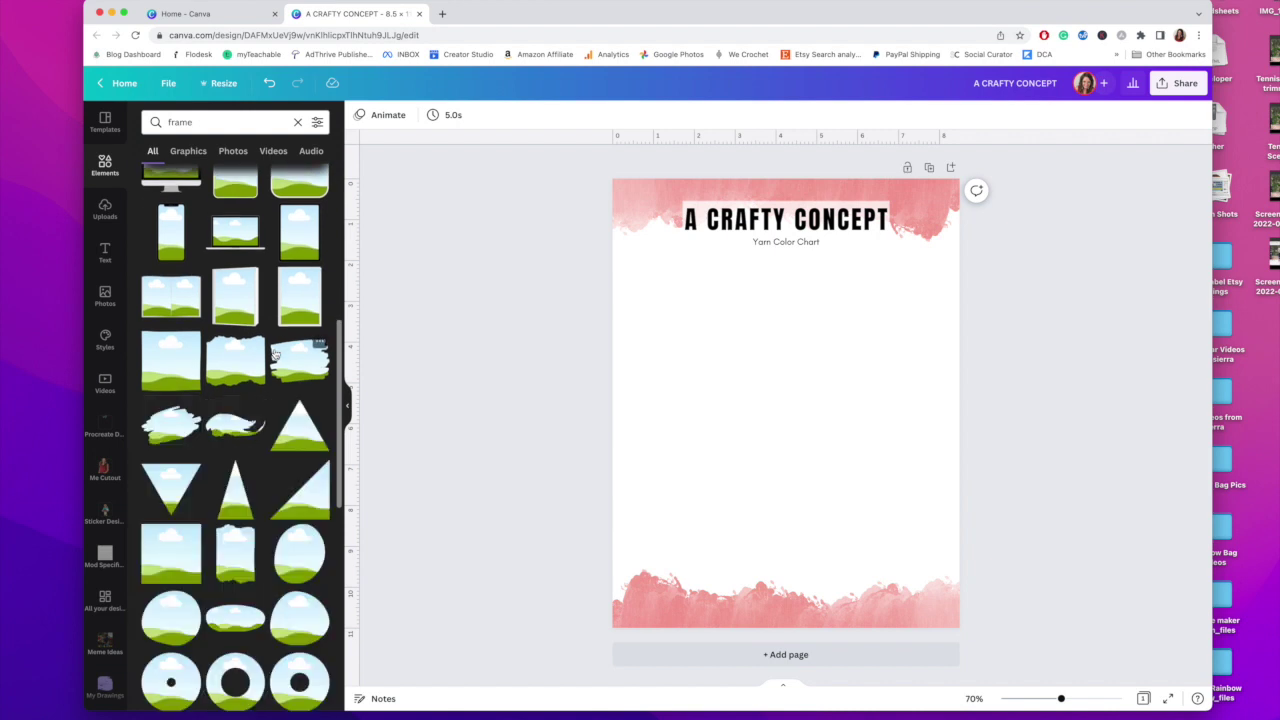
scroll(275, 353, "down", 2)
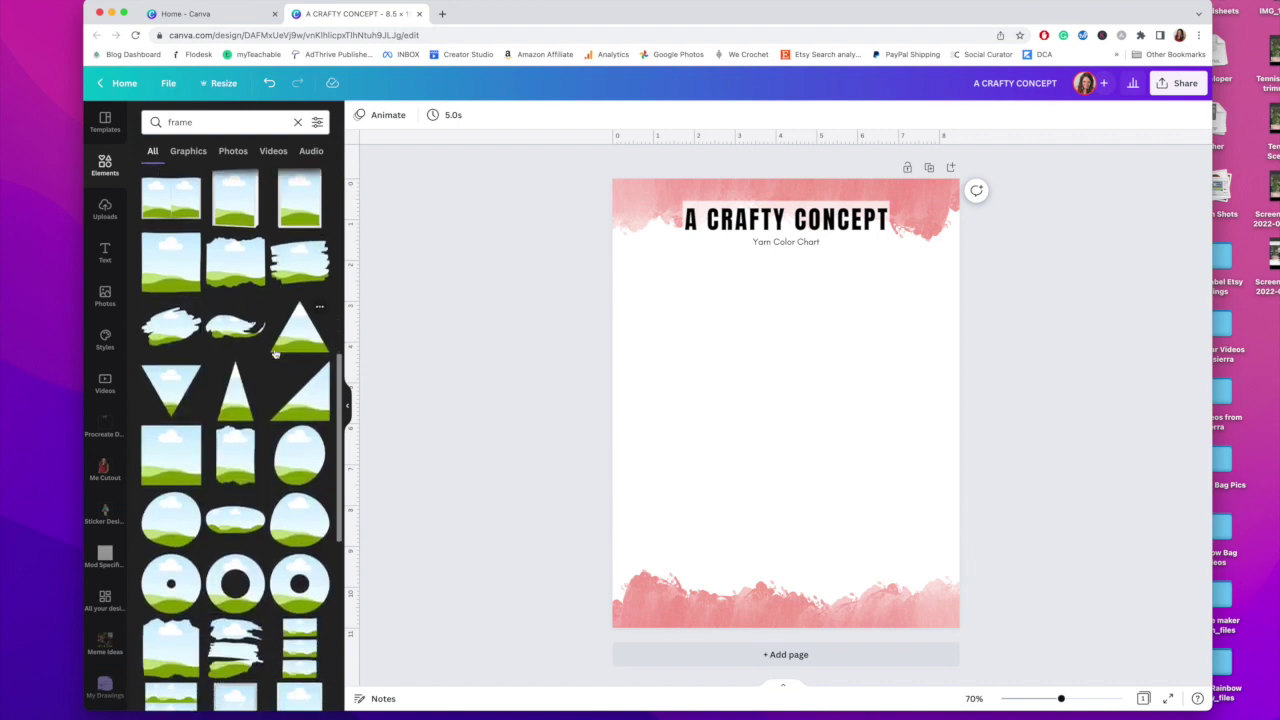
scroll(275, 353, "down", 2)
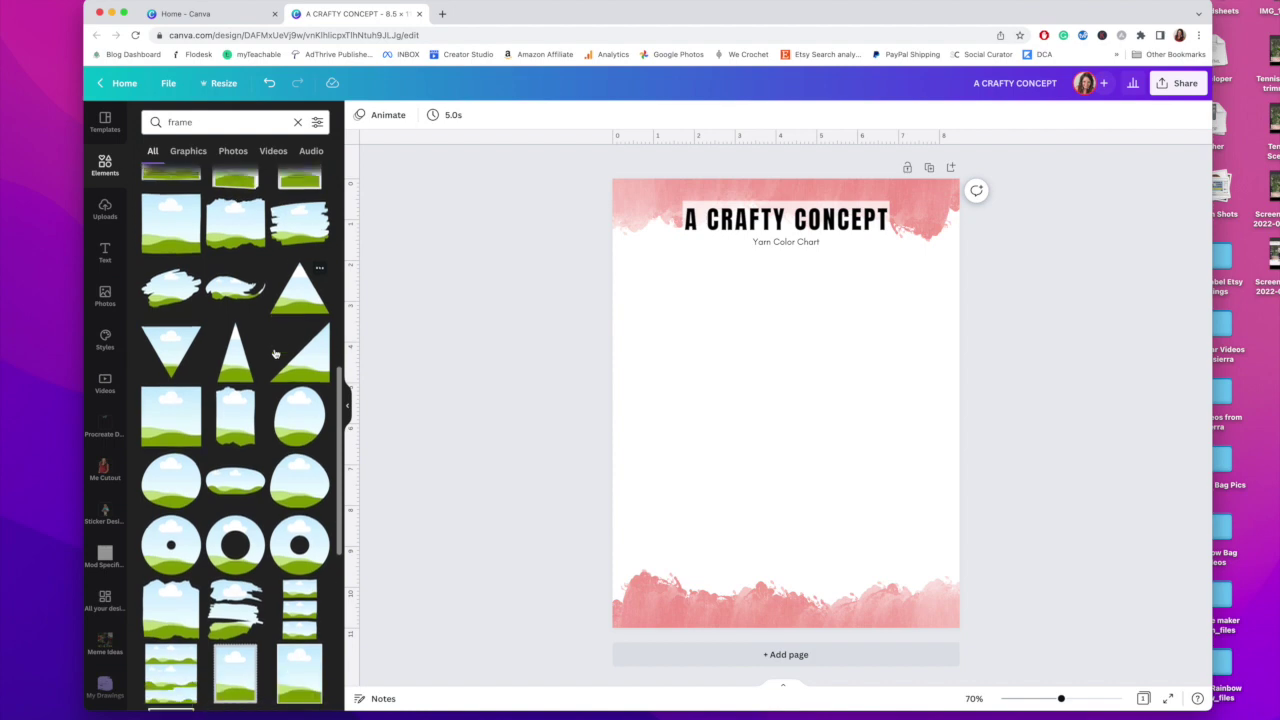
scroll(275, 353, "down", 3)
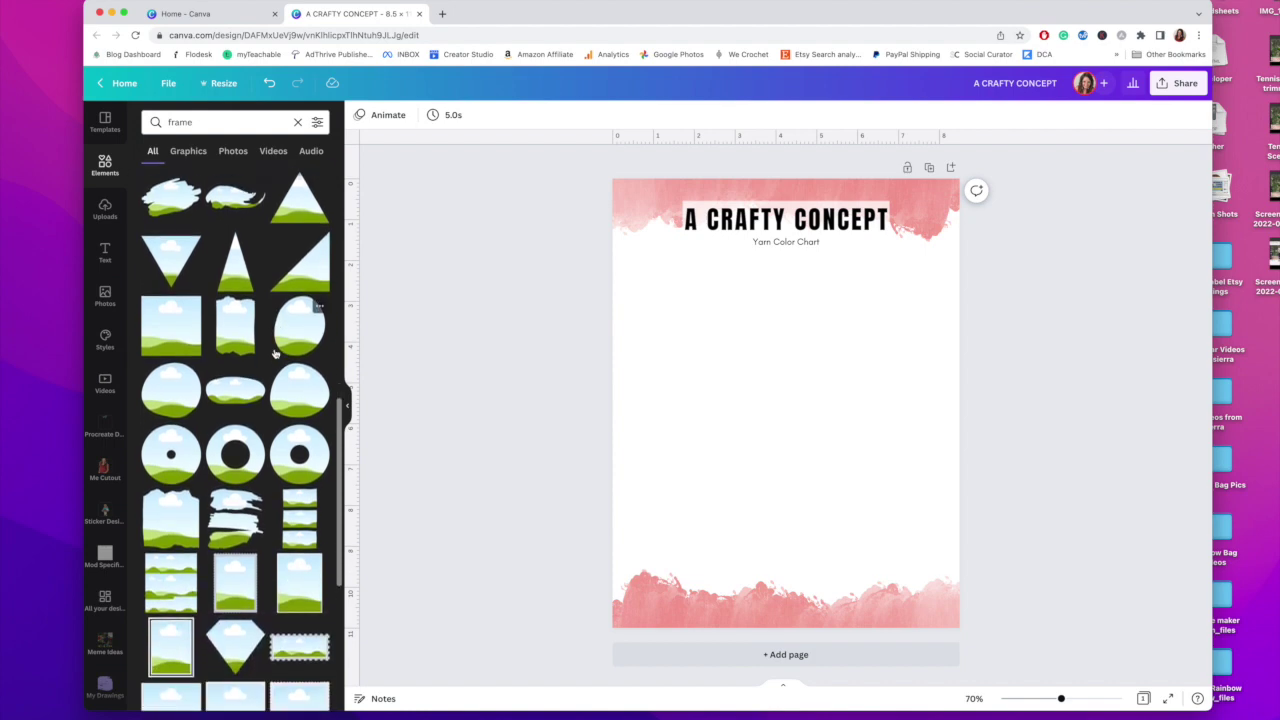
scroll(275, 353, "down", 5)
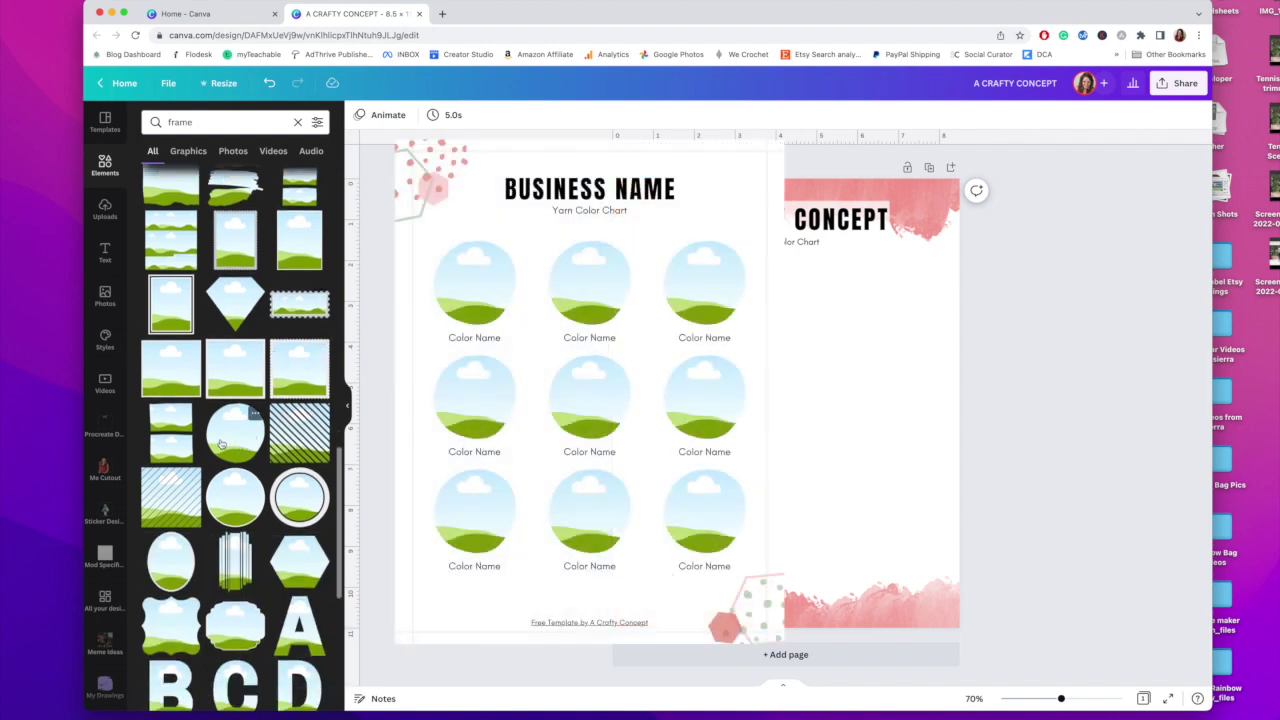
scroll(221, 444, "down", 5)
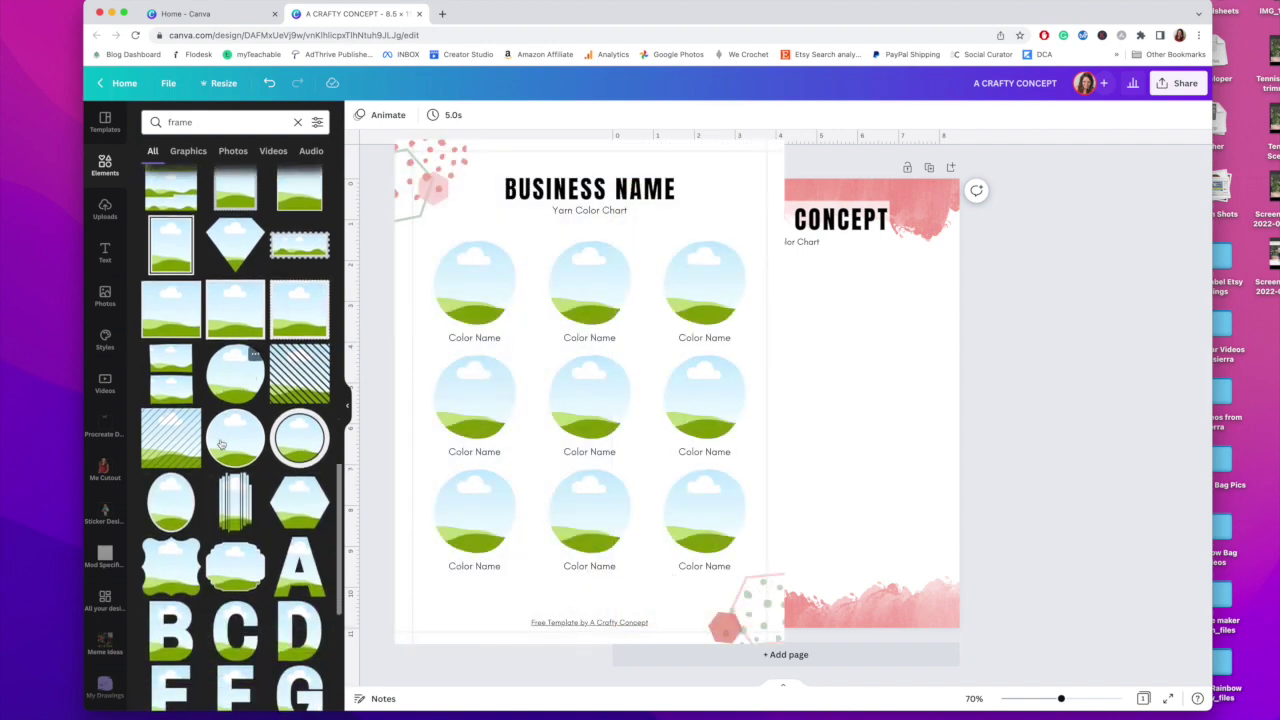
scroll(221, 444, "down", 3)
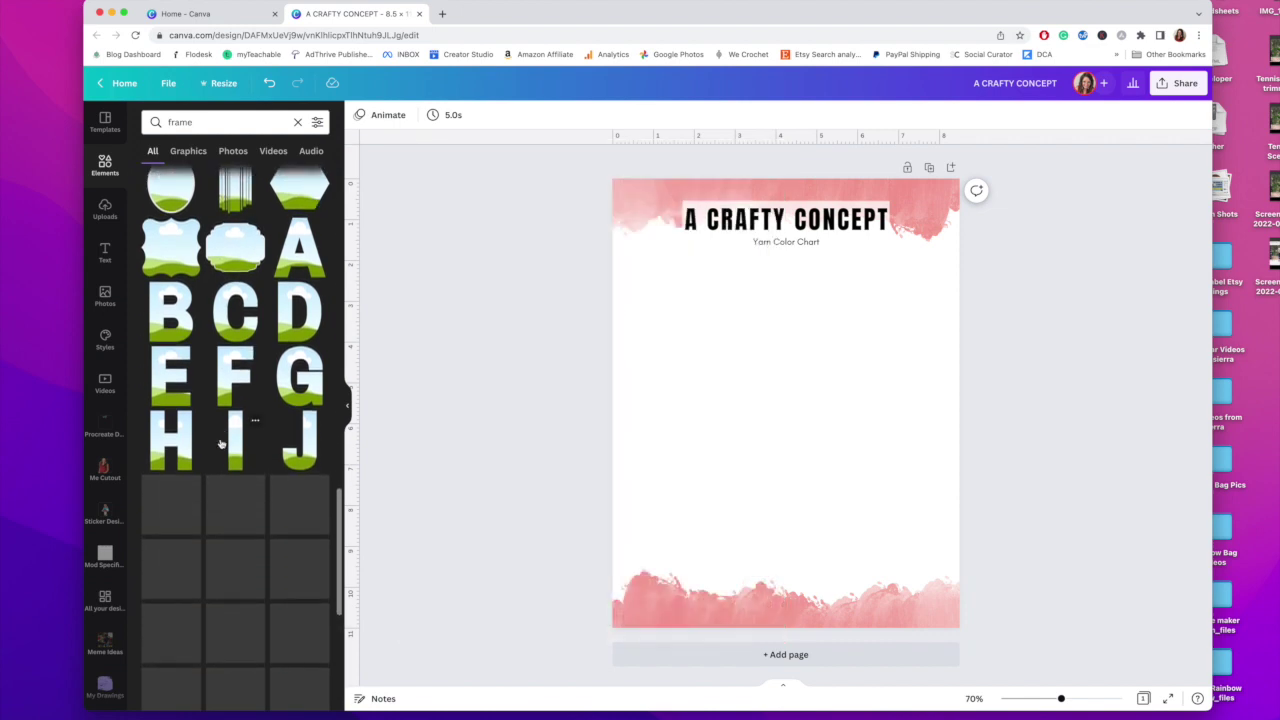
scroll(221, 444, "down", 10)
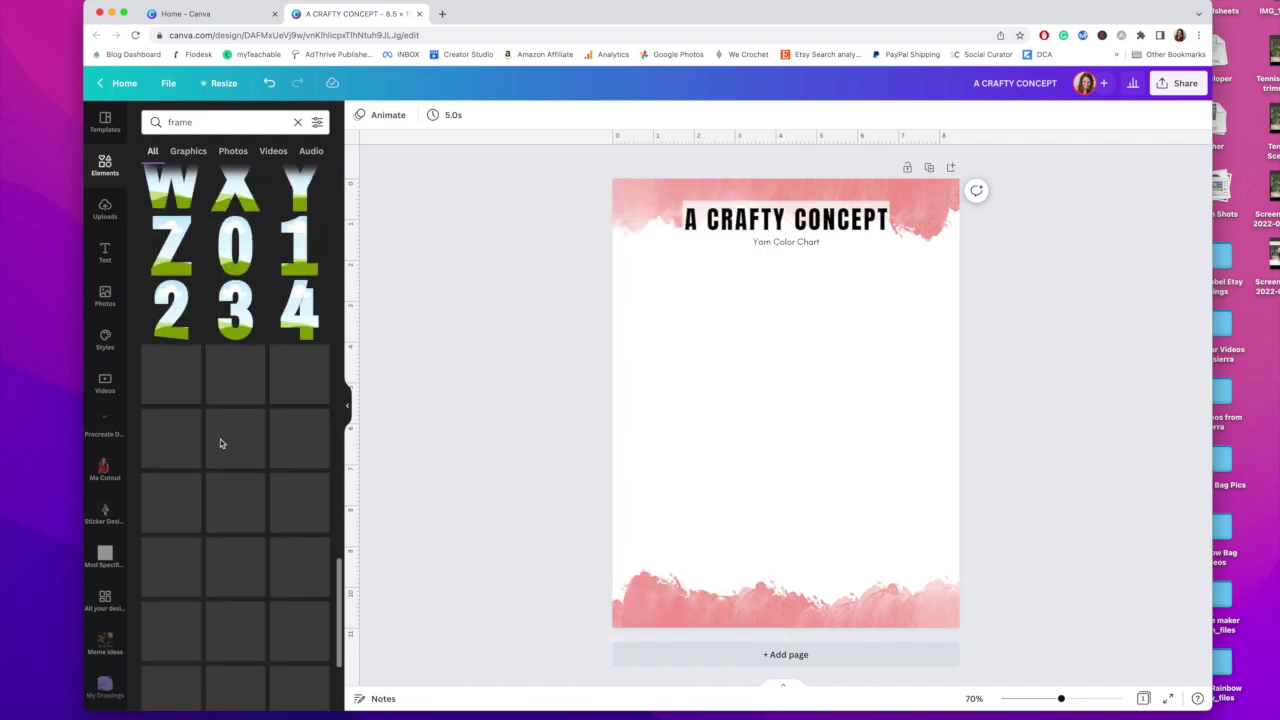
scroll(221, 444, "down", 10)
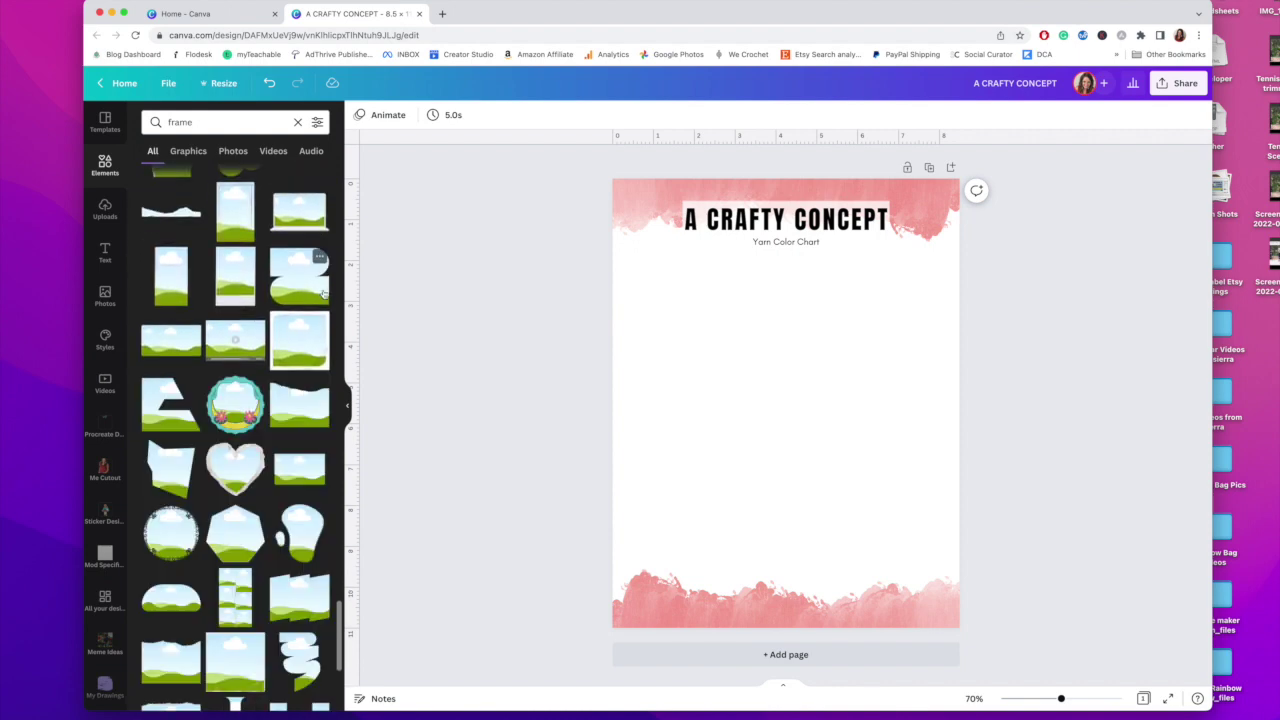
scroll(268, 362, "up", 15)
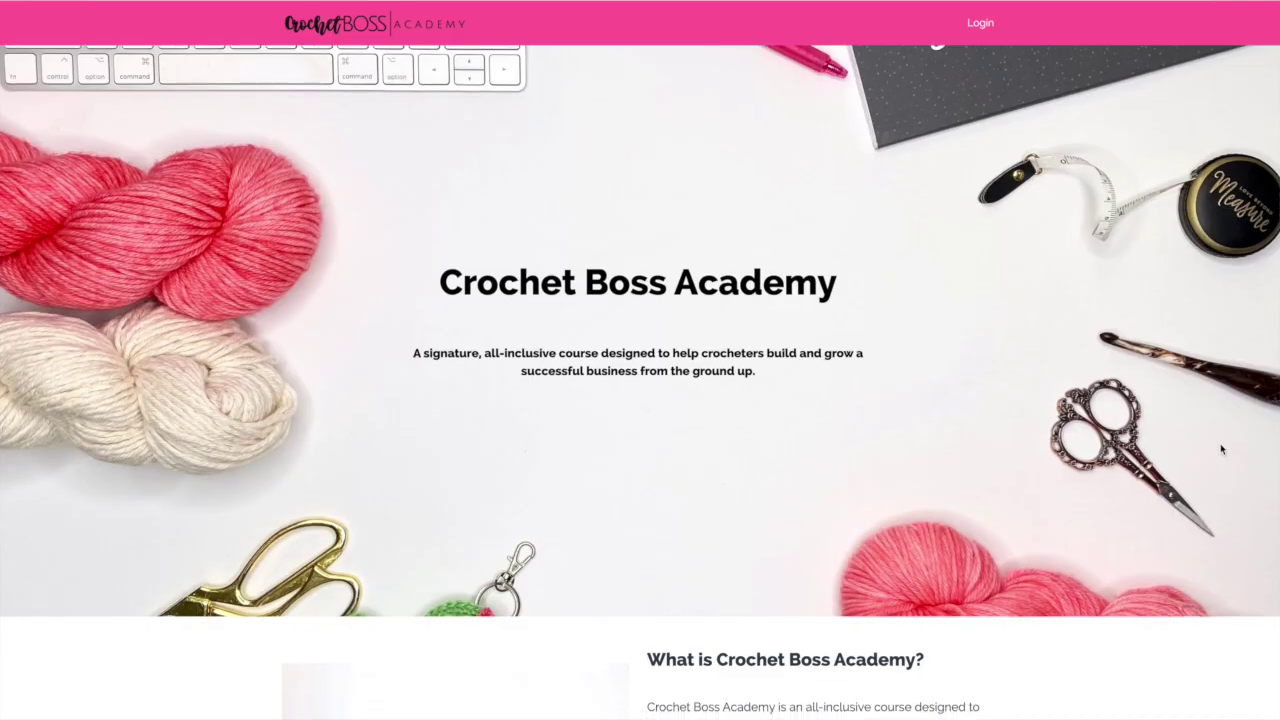
scroll(1220, 443, "down", 5)
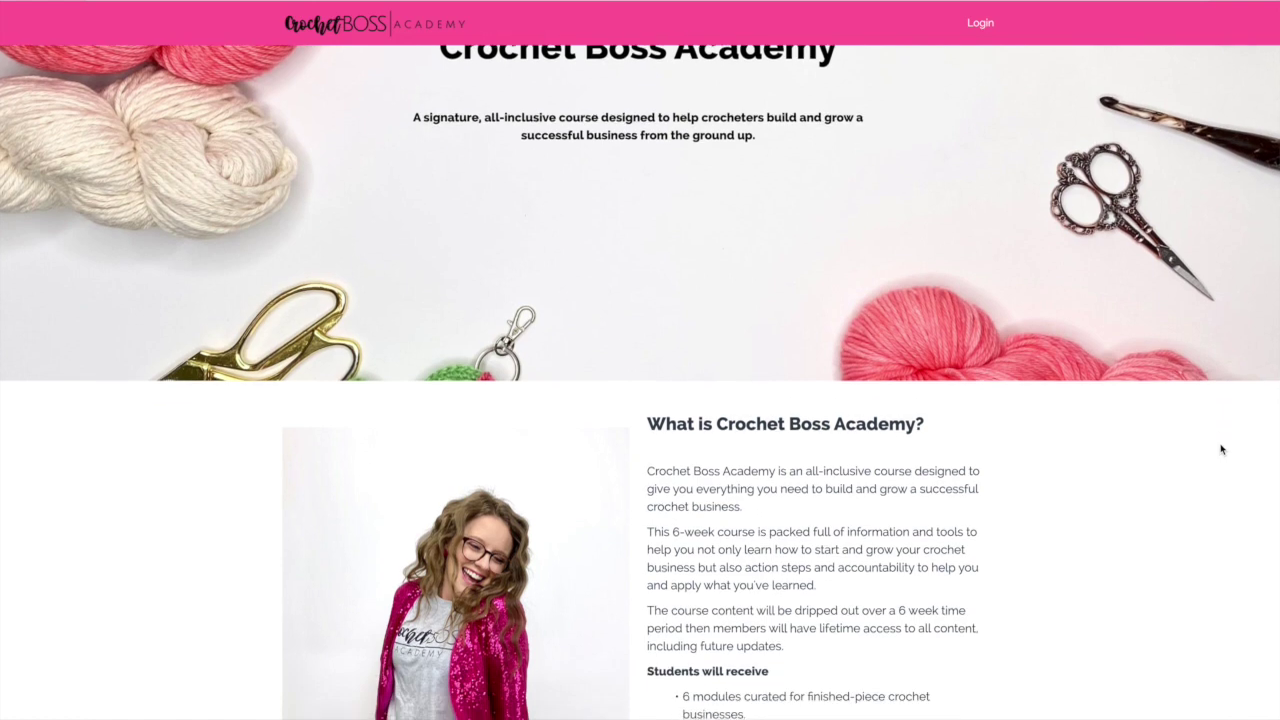
scroll(1220, 449, "down", 4)
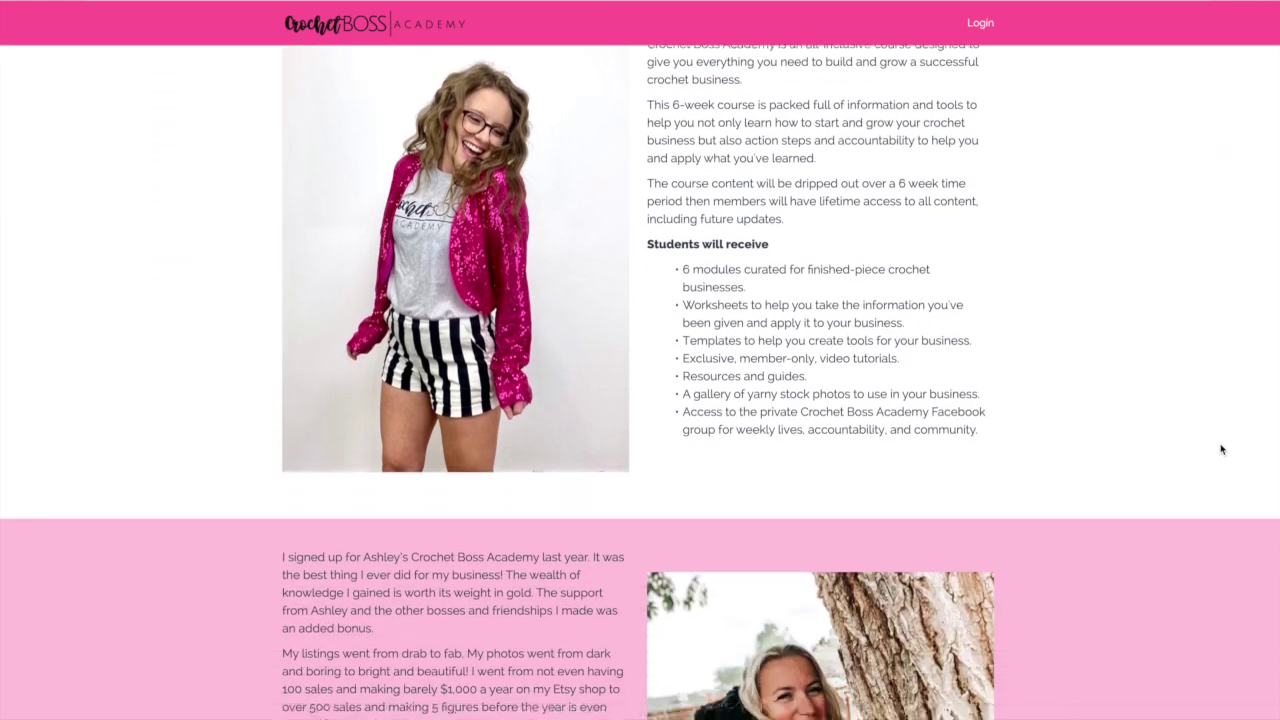
scroll(1220, 449, "down", 6)
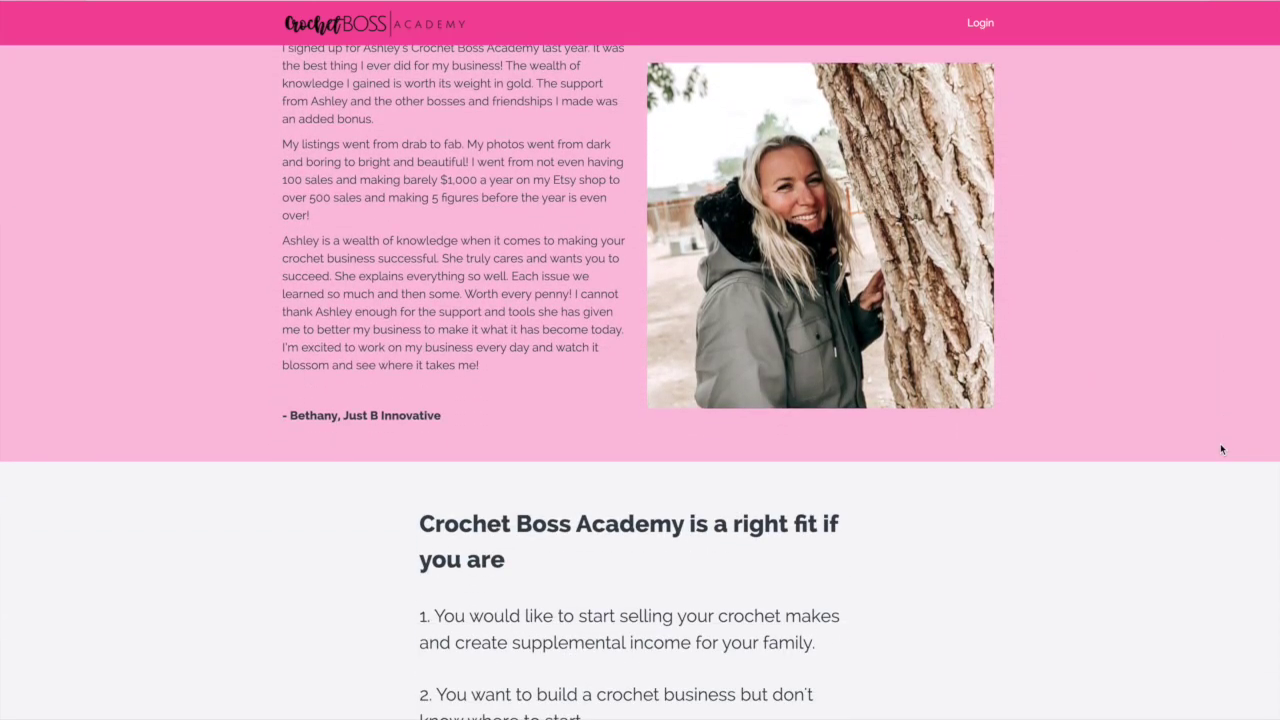
scroll(1220, 449, "down", 3)
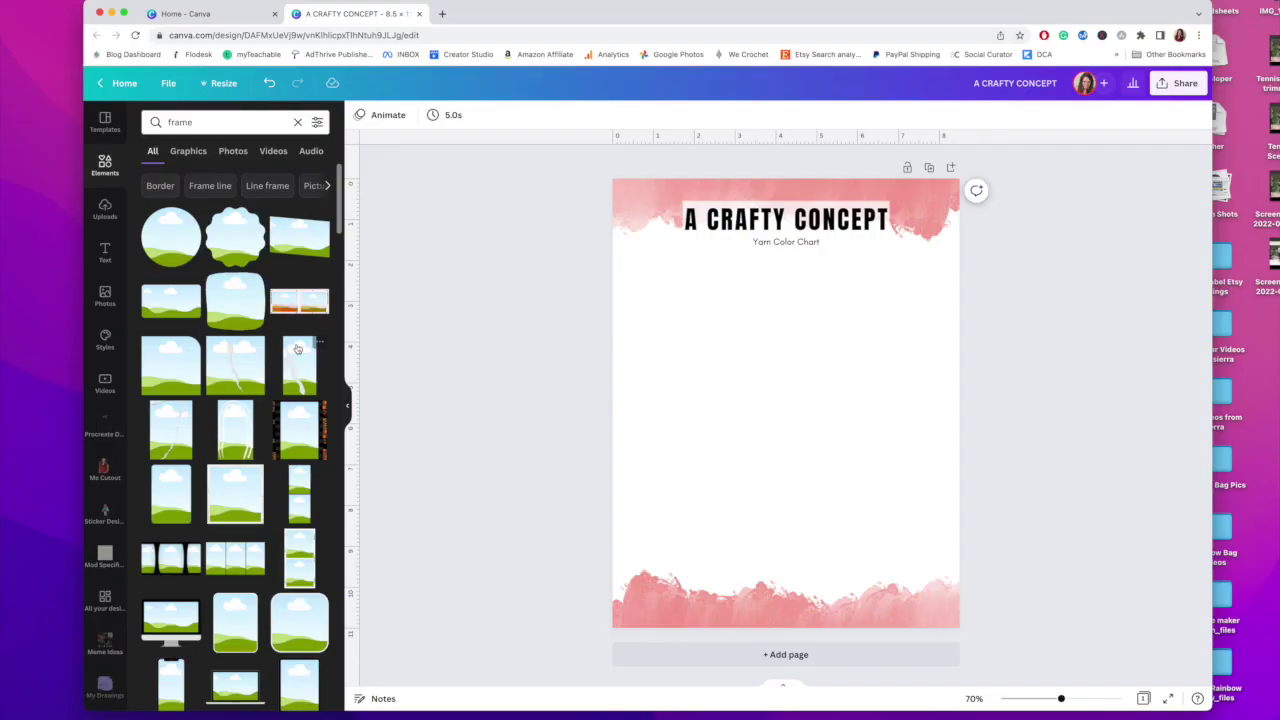
Step: Add a circle frame, shrink it, and place it at the upper left below the subtitle
left_click(152, 242)
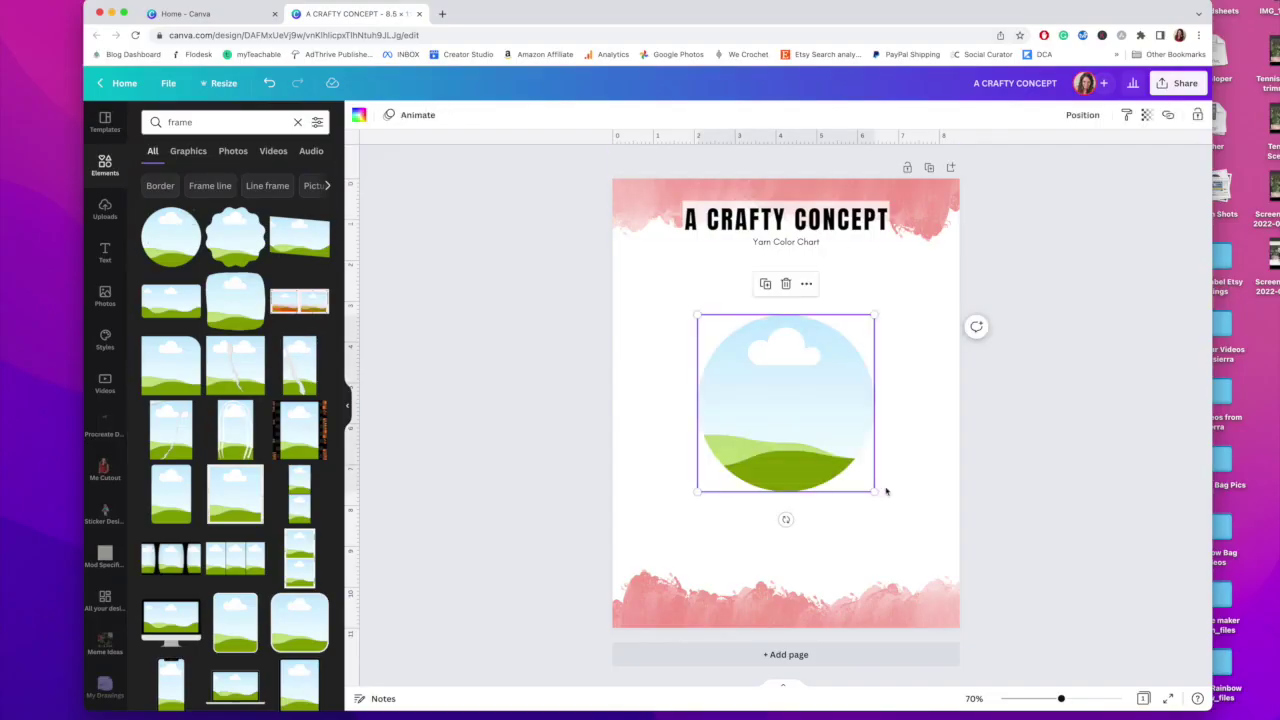
left_click_drag(874, 491, 794, 396)
left_click_drag(746, 340, 683, 296)
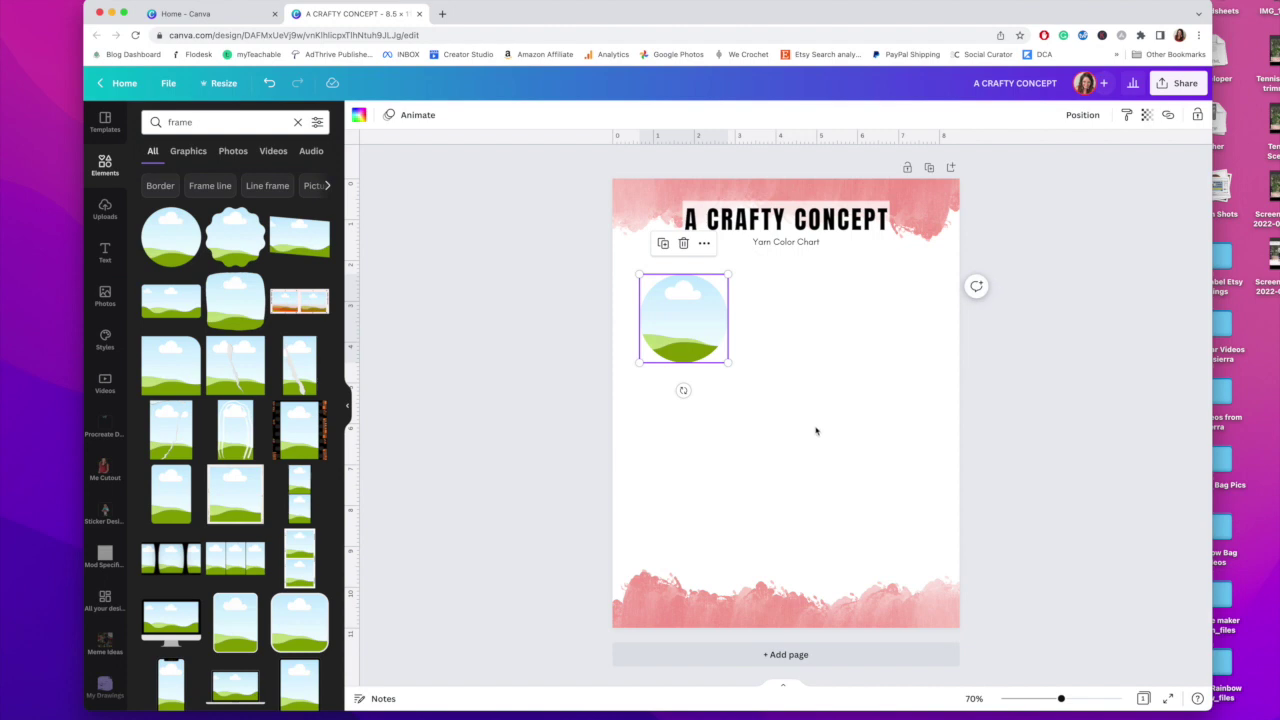
Step: Copy the circle frame into a row of three, then duplicate the row to make three rows of nine frames
left_click_drag(696, 324, 882, 322)
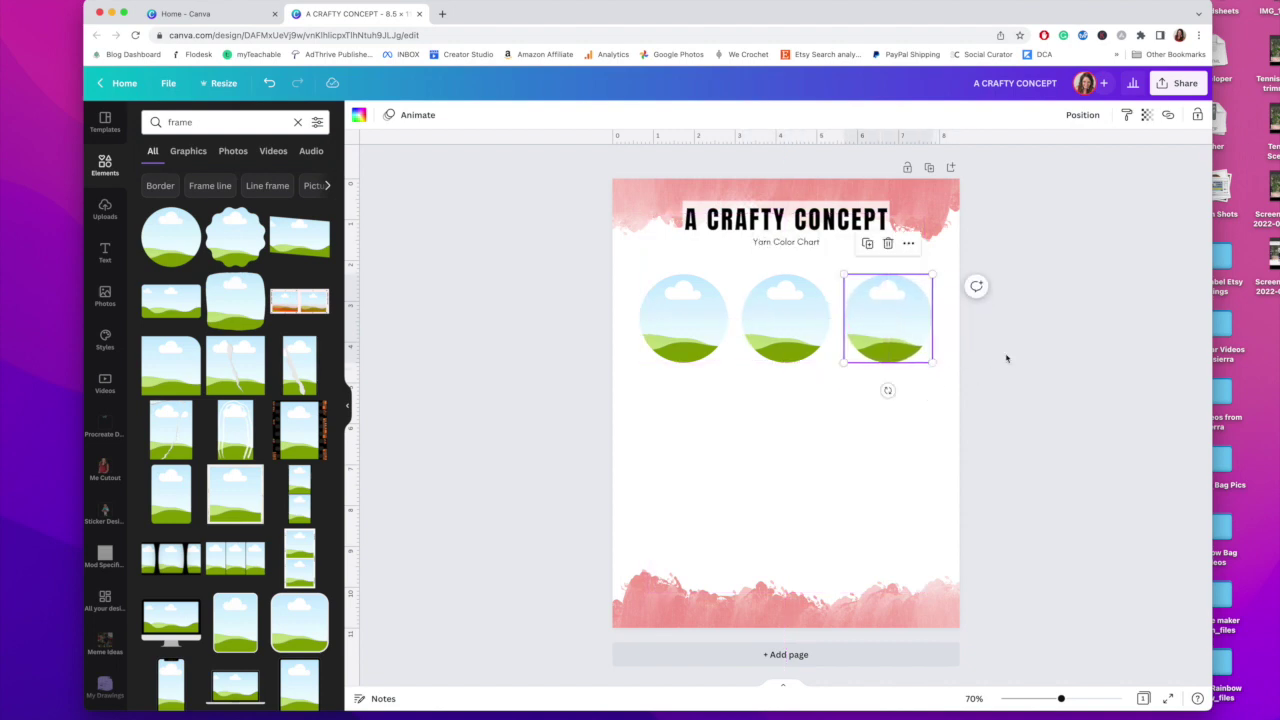
left_click_drag(1034, 319, 581, 322)
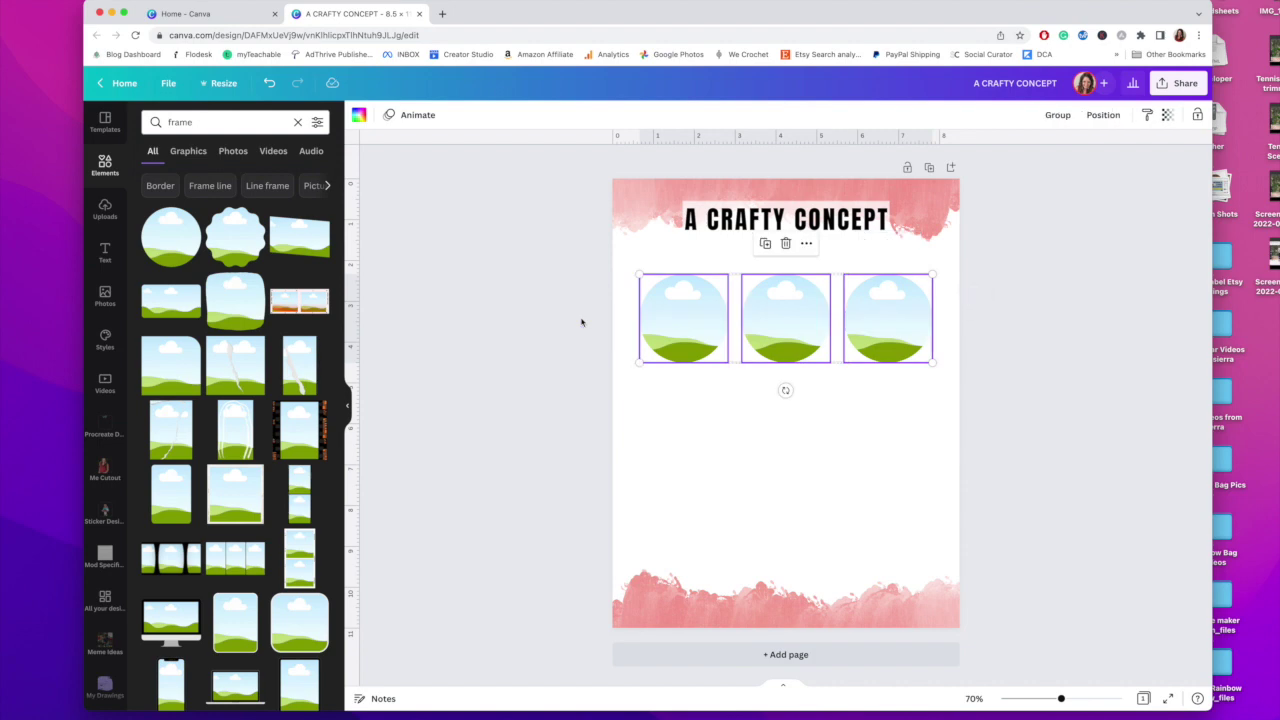
left_click_drag(683, 316, 680, 517)
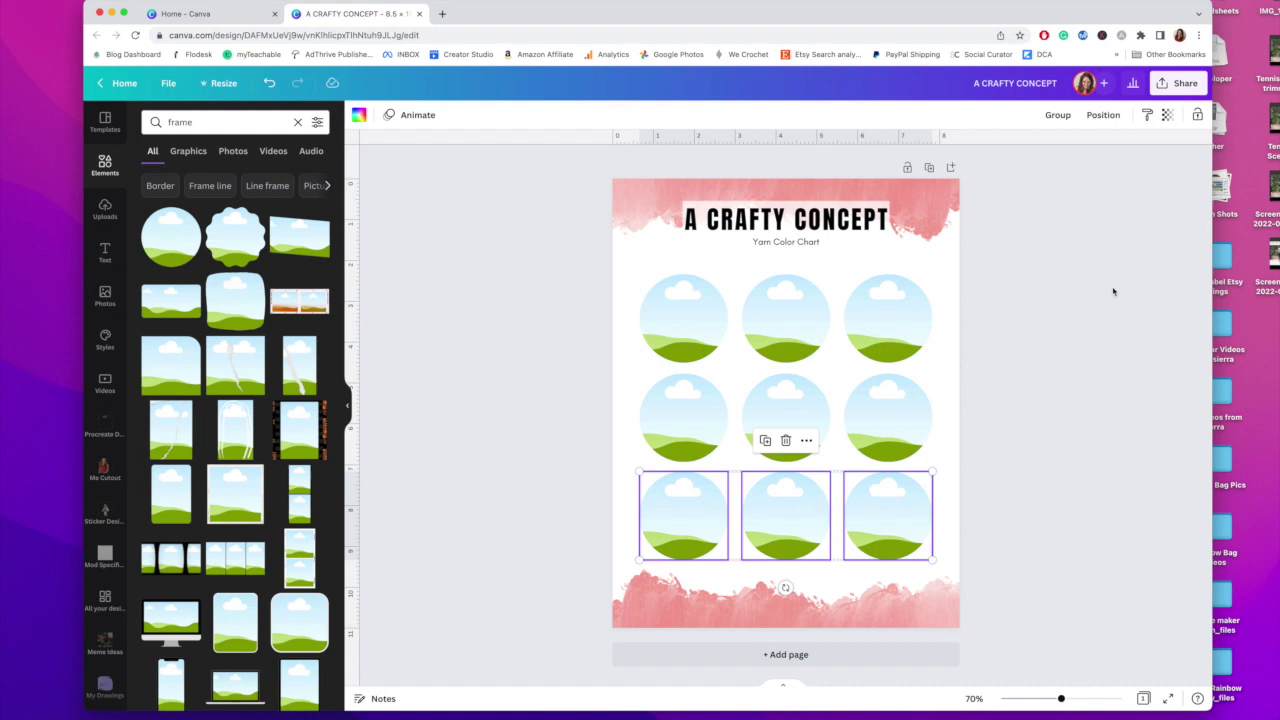
left_click(1076, 367)
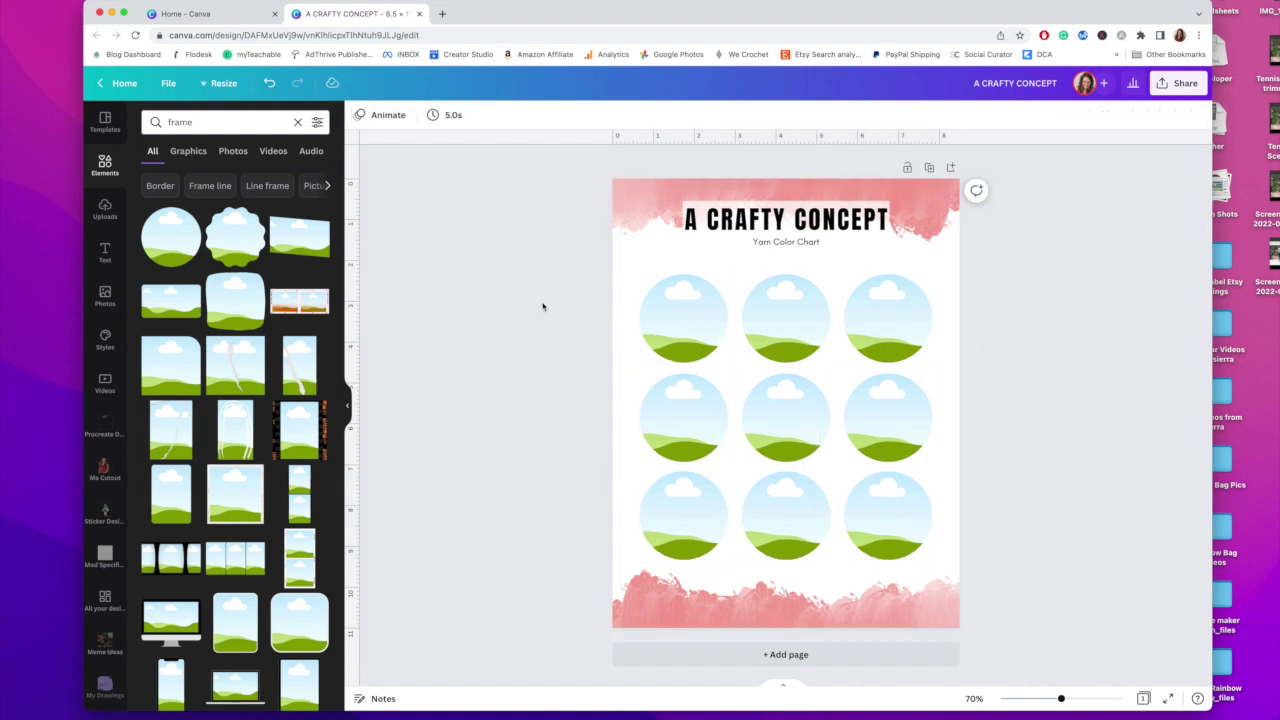
left_click_drag(543, 306, 1136, 518)
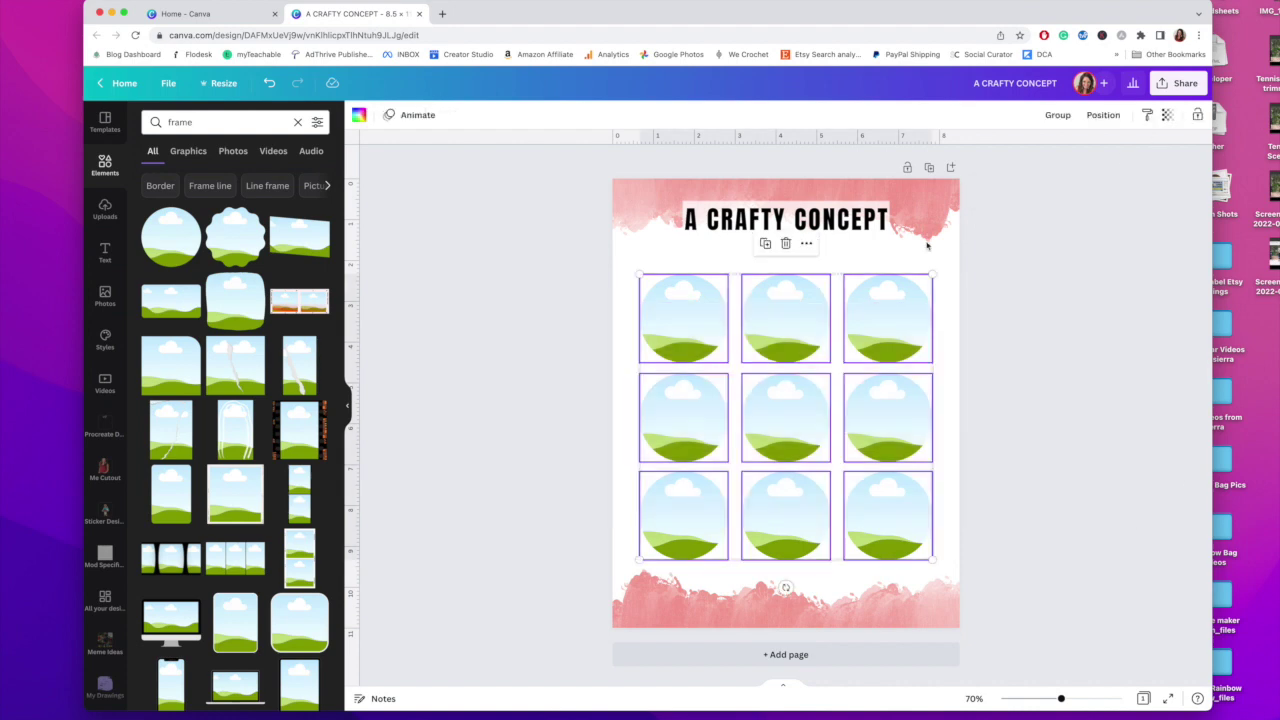
Step: Move the frame grid below the Yarn Color Chart subtitle and space the top row evenly horizontally
left_click_drag(791, 418, 794, 406)
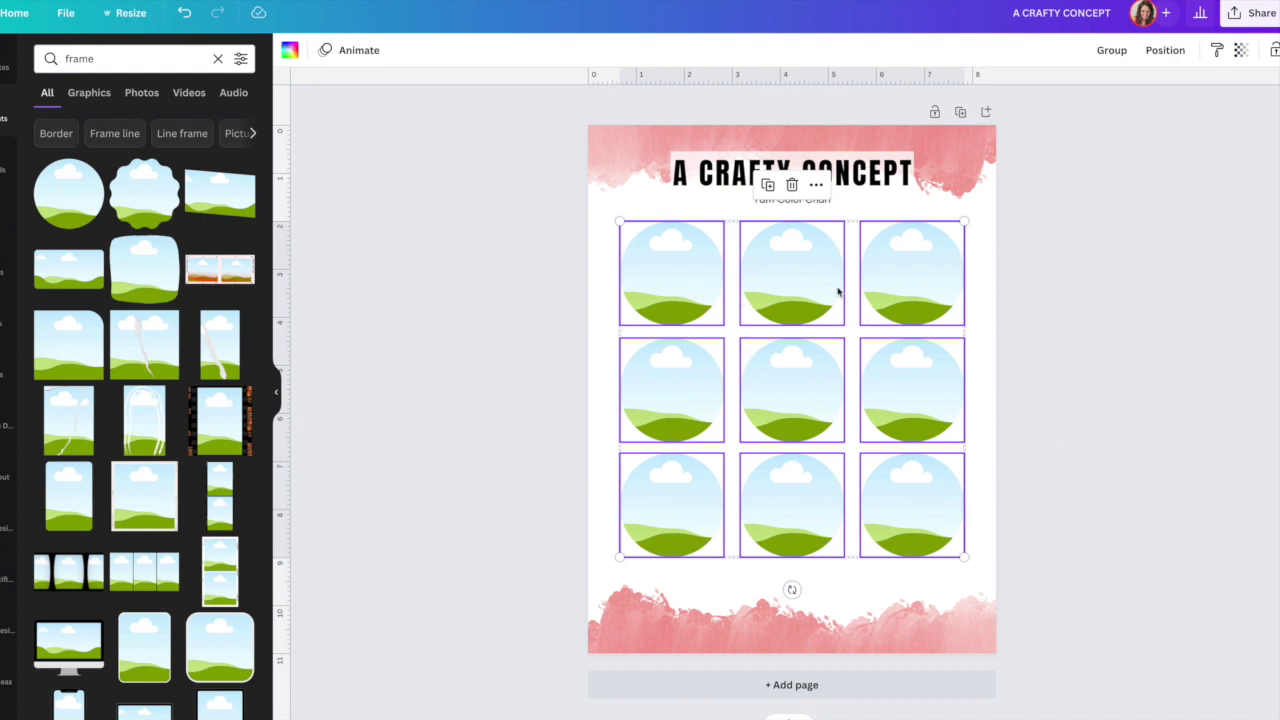
left_click(1215, 303)
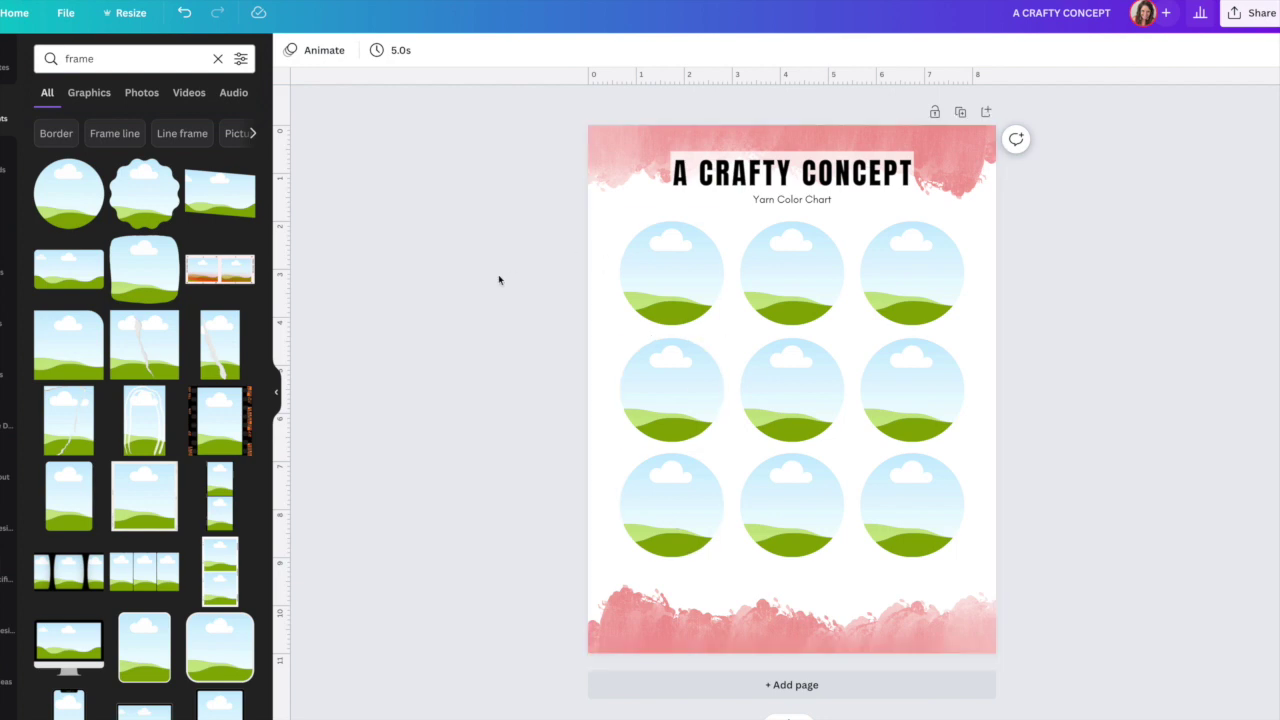
left_click_drag(488, 279, 1161, 262)
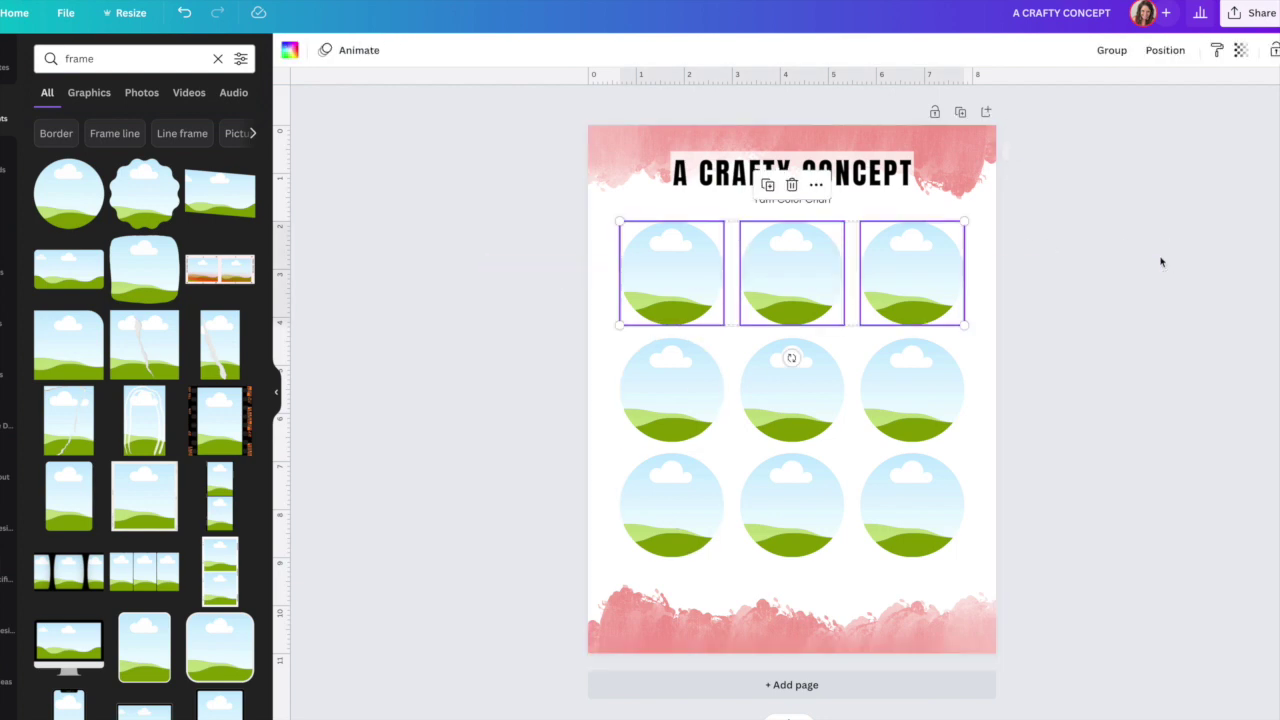
left_click(1172, 50)
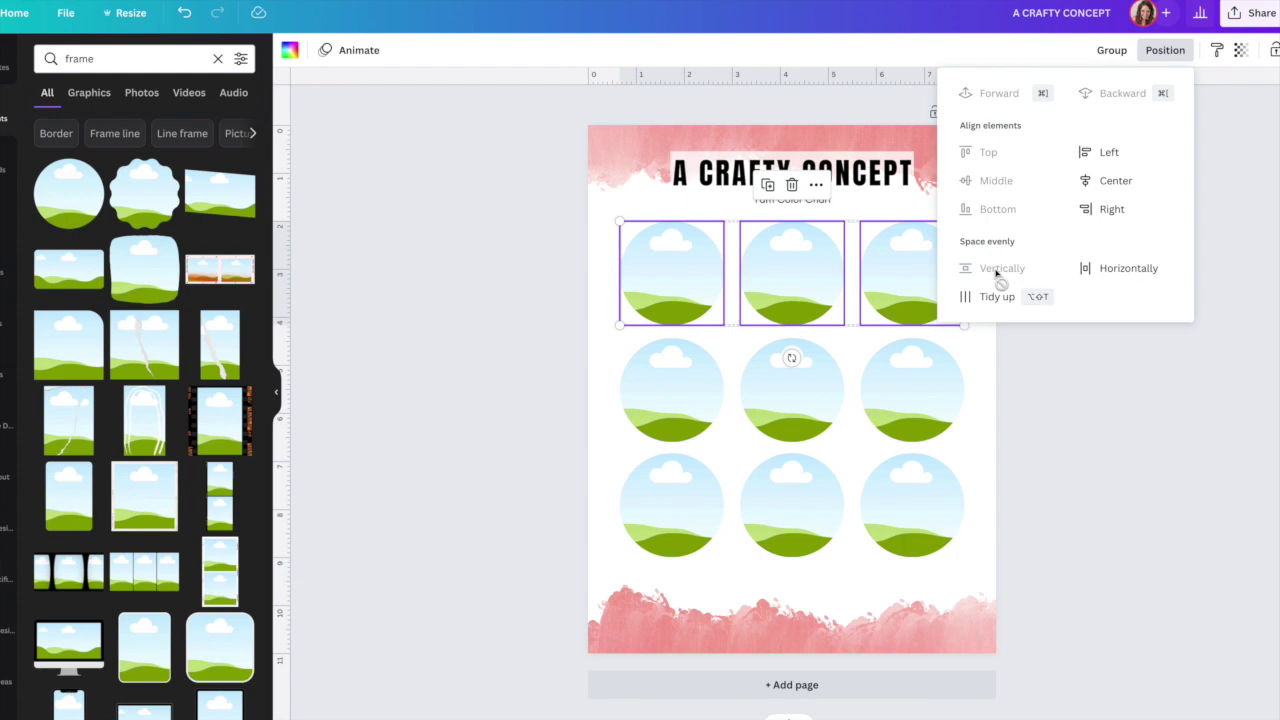
left_click(1141, 269)
left_click(1160, 380)
left_click(1152, 410)
Step: Space the left and right columns of frames evenly top to bottom
left_click_drag(508, 268, 738, 574)
left_click(1188, 50)
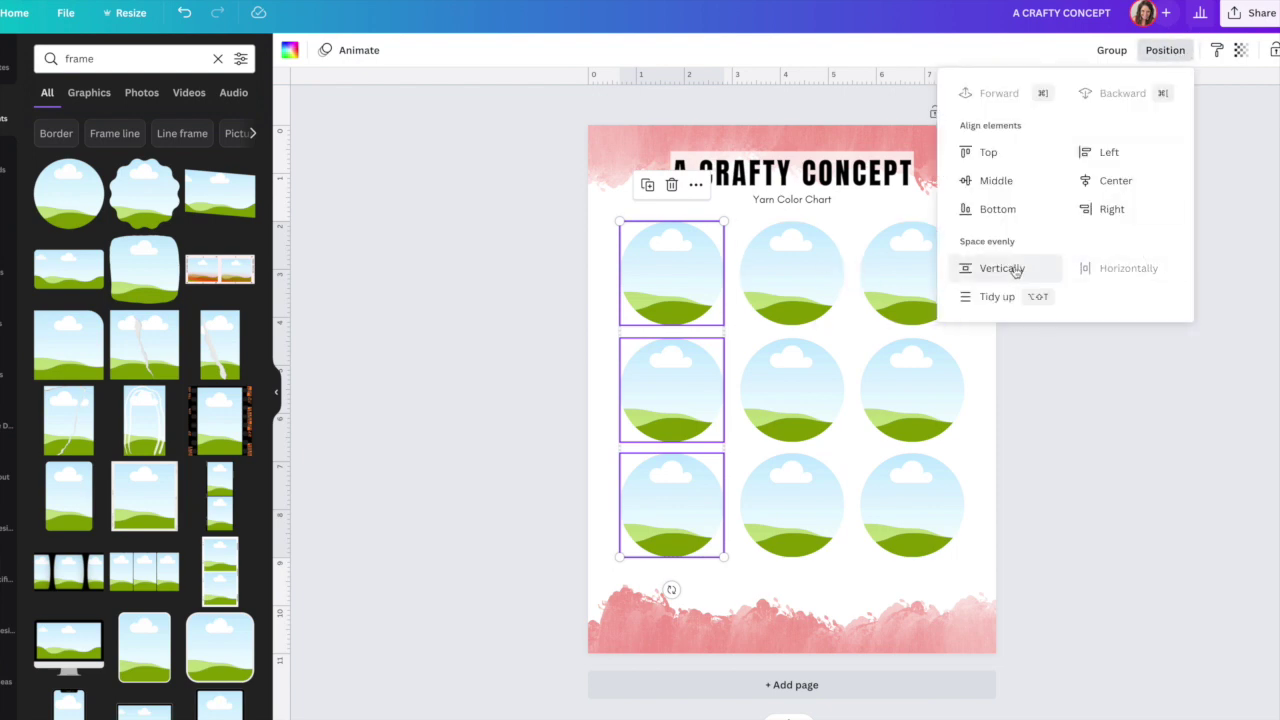
left_click(962, 270)
left_click(1155, 450)
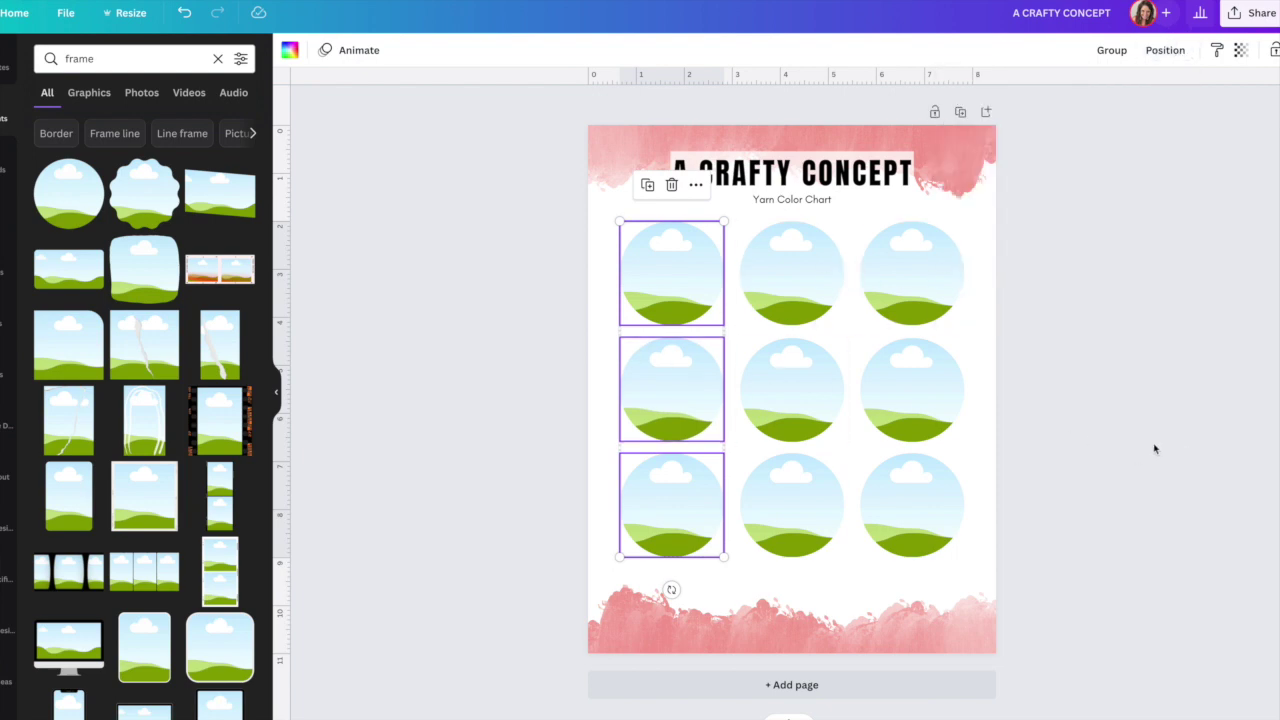
left_click_drag(1062, 232, 957, 526)
left_click(1151, 59)
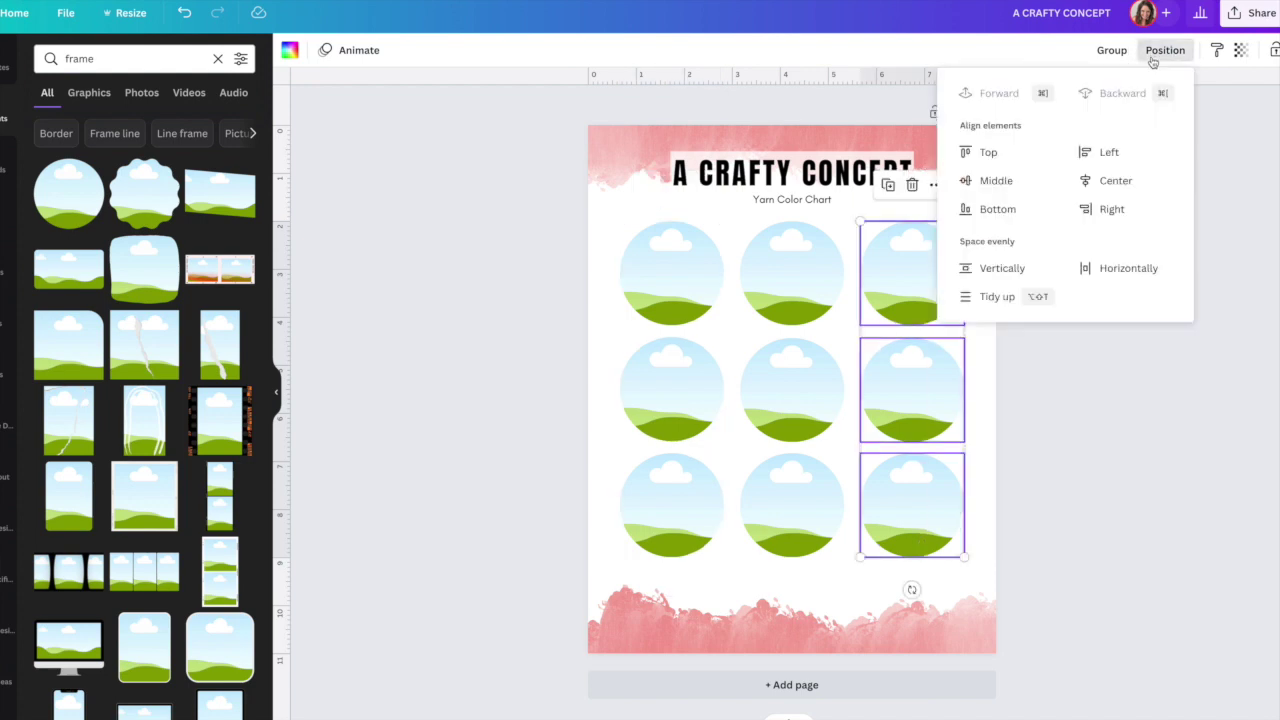
left_click(1012, 268)
left_click(800, 250)
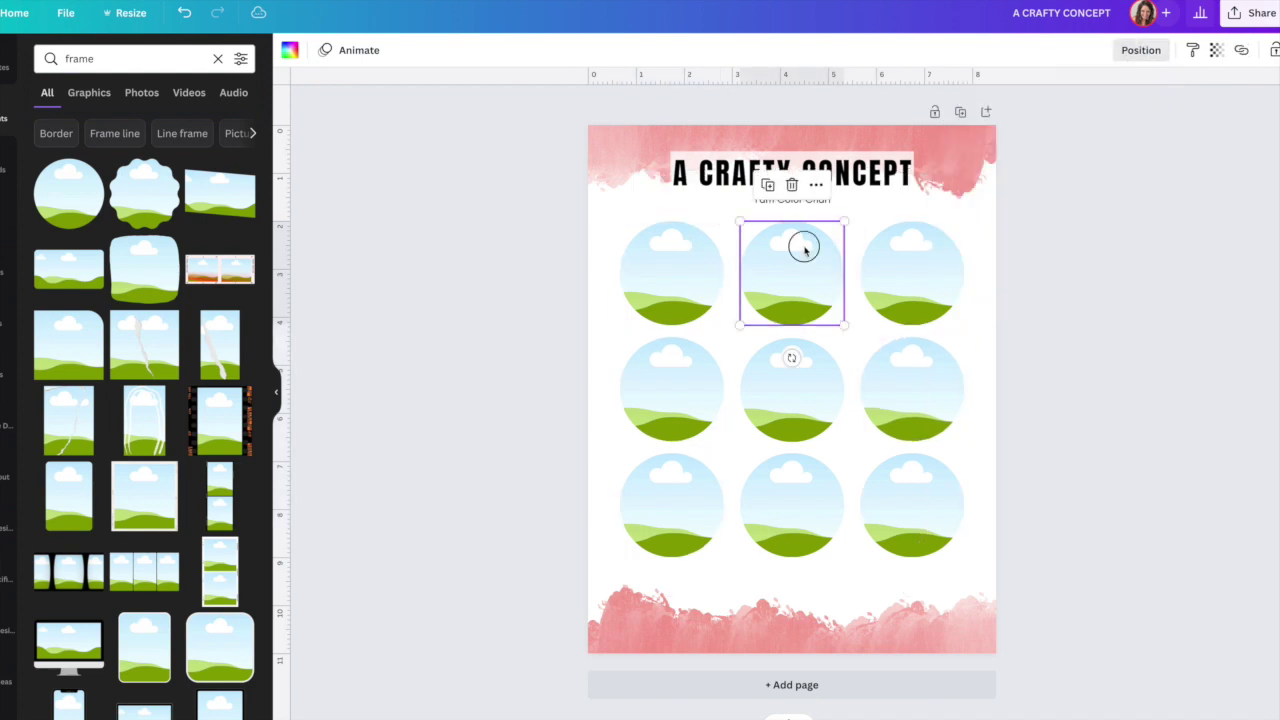
Step: Check the spacing of the middle column, top row and right column against the rest of the grid
left_click(792, 390, "shift")
left_click(792, 505, "shift")
left_click(1165, 50)
left_click(1165, 50)
left_click_drag(1107, 240, 535, 292)
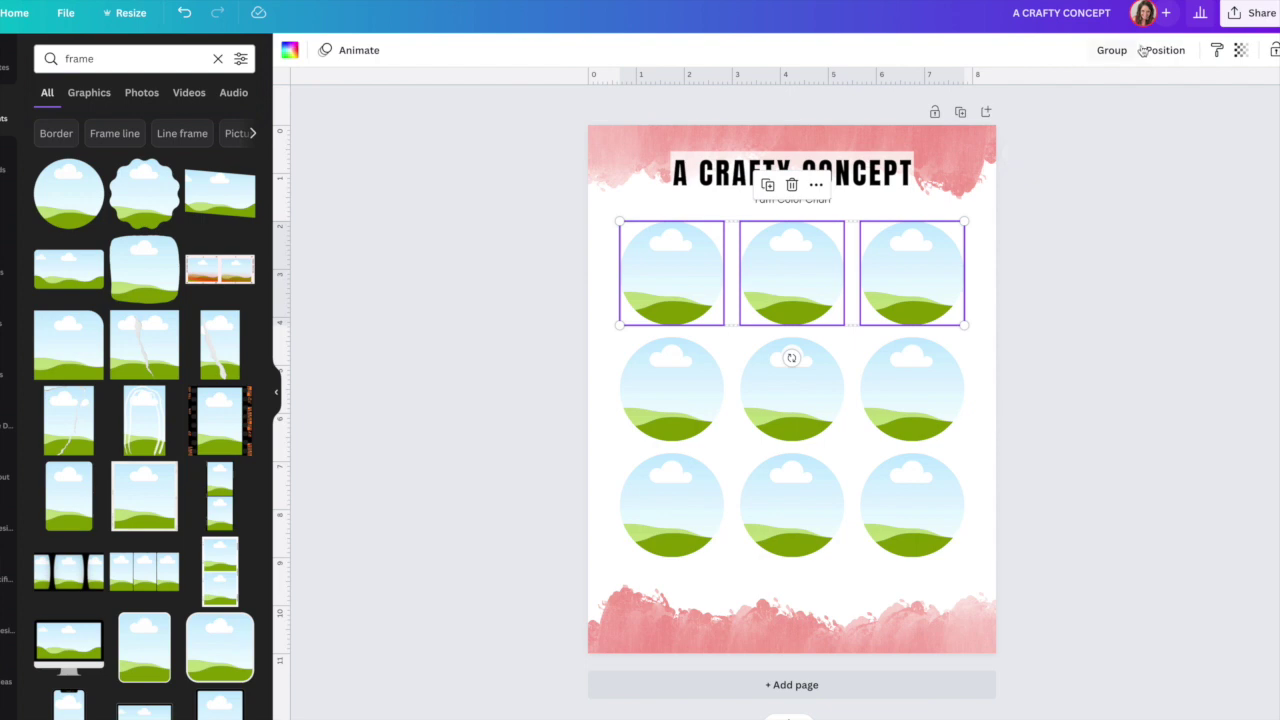
left_click(1160, 50)
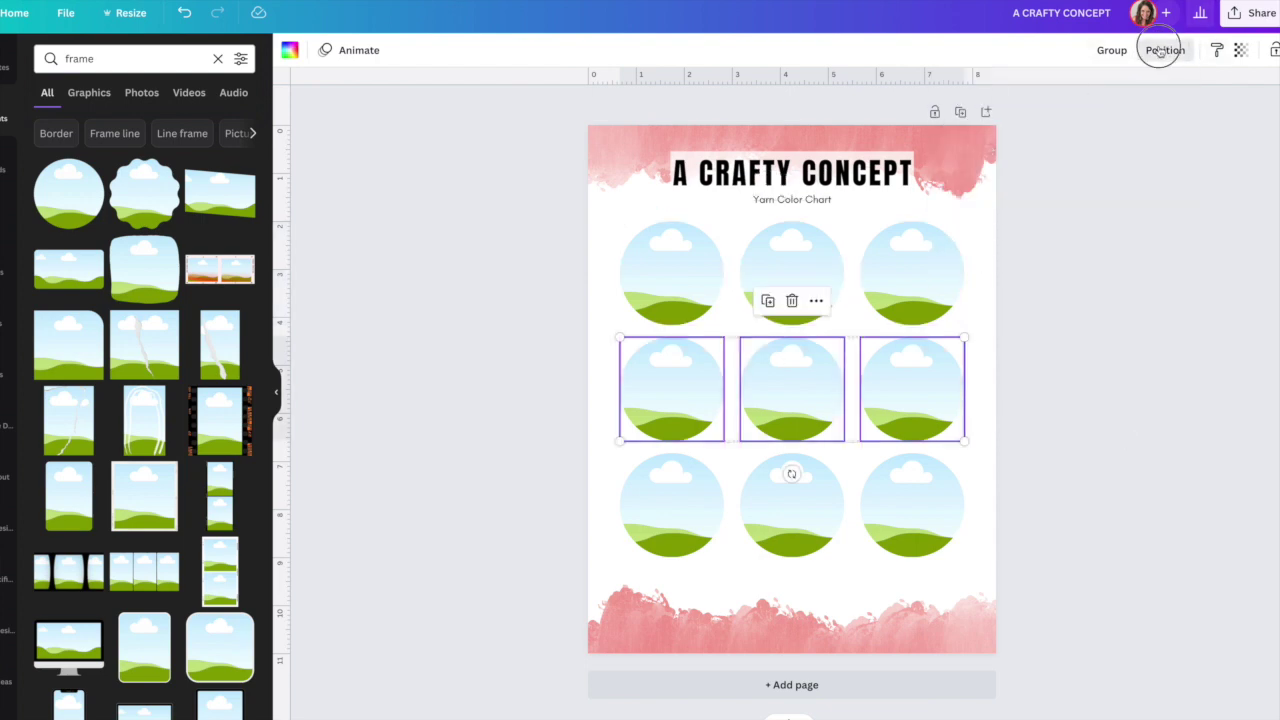
left_click(1160, 50)
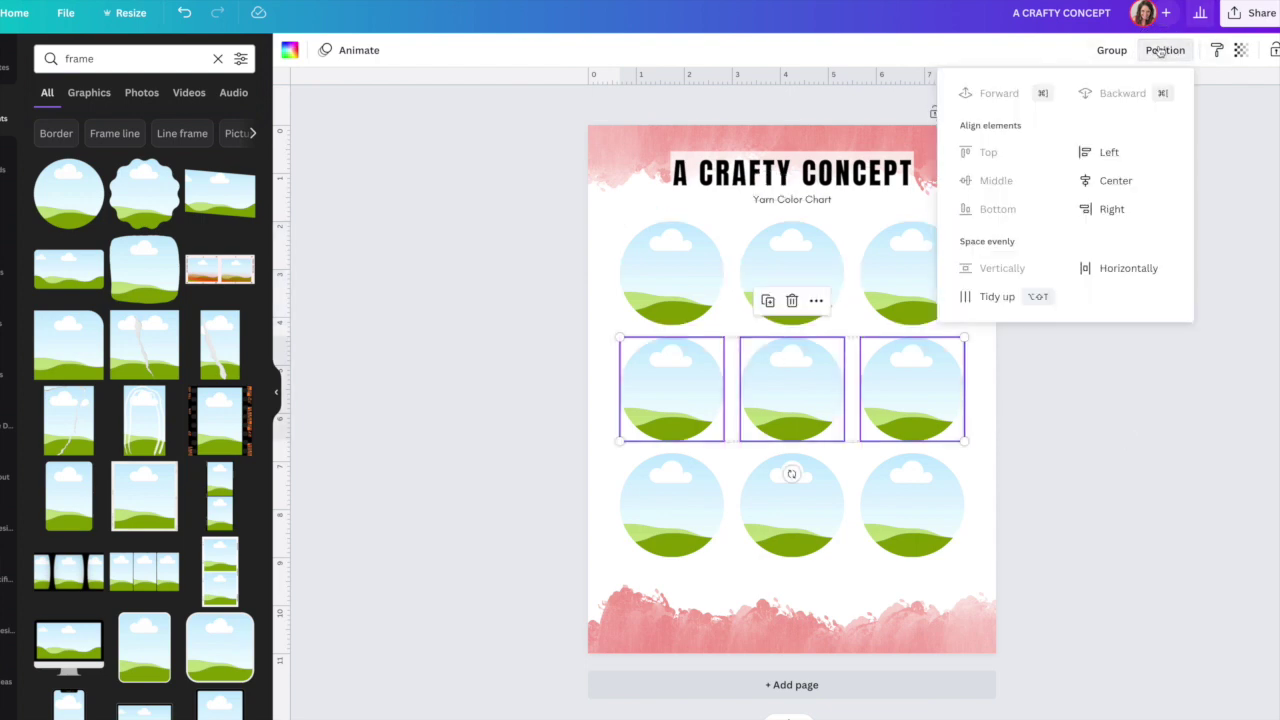
left_click(1171, 167)
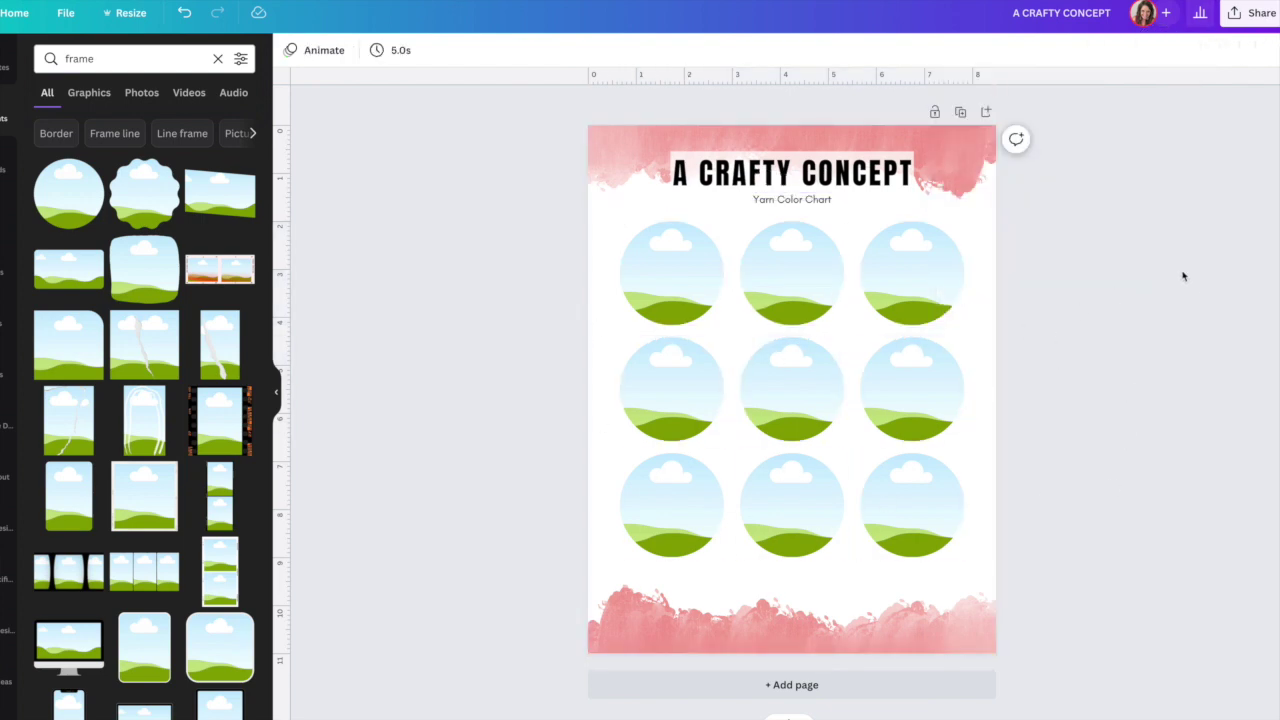
left_click_drag(1116, 232, 940, 545)
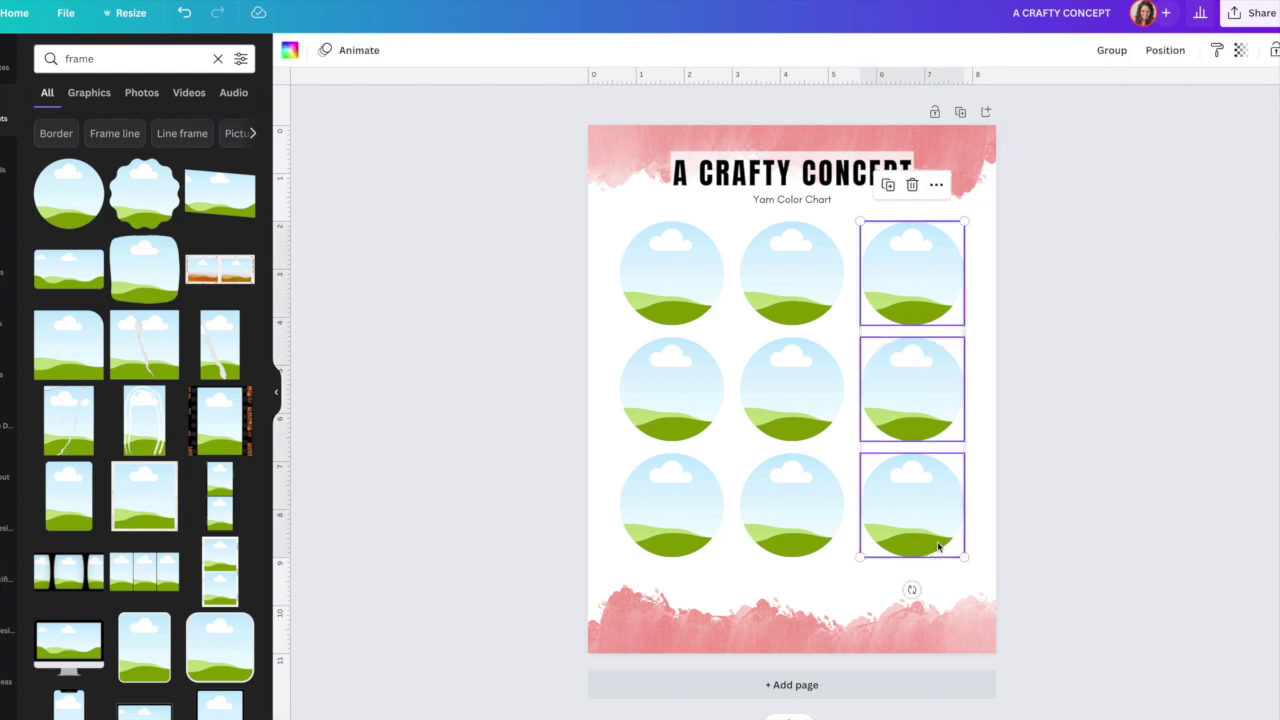
mouse_move(940, 545)
left_mouse_down()
mouse_move(988, 545)
mouse_move(940, 545)
left_mouse_up()
left_click(1162, 504)
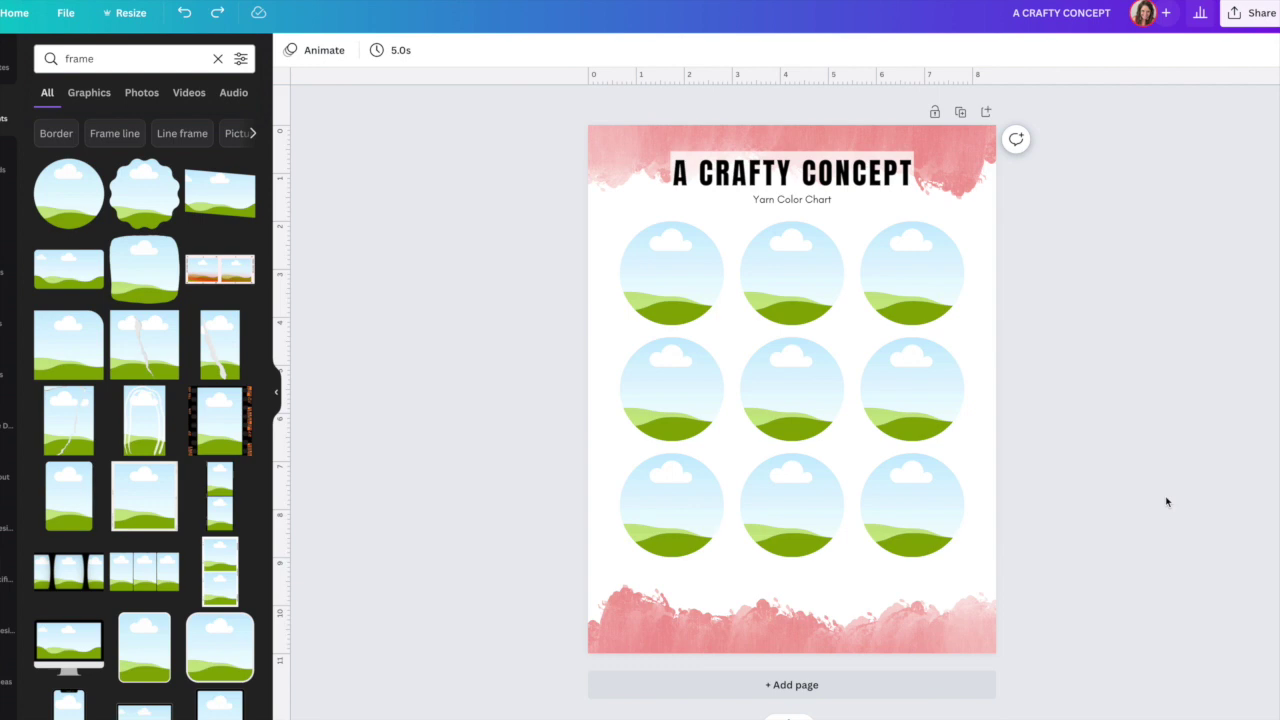
Step: Nudge all nine circle frames down and shrink them slightly
left_click_drag(1134, 250, 578, 527)
key("Down")
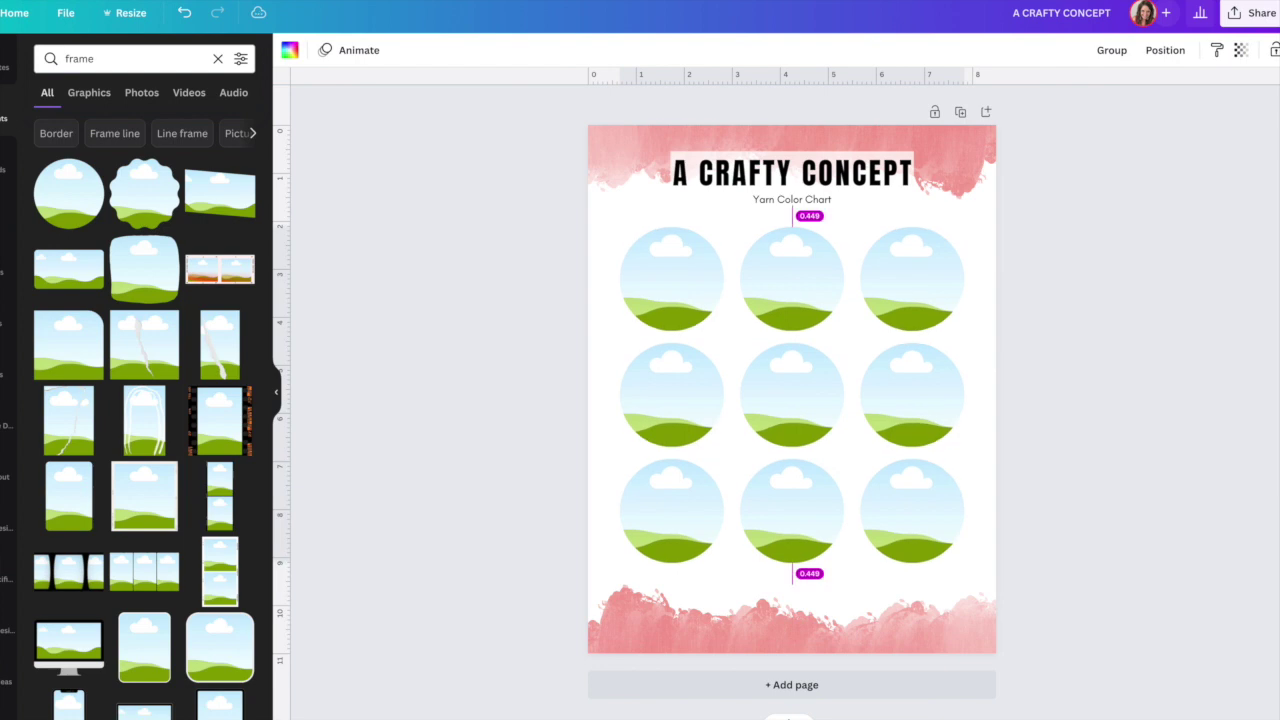
left_click(1114, 469)
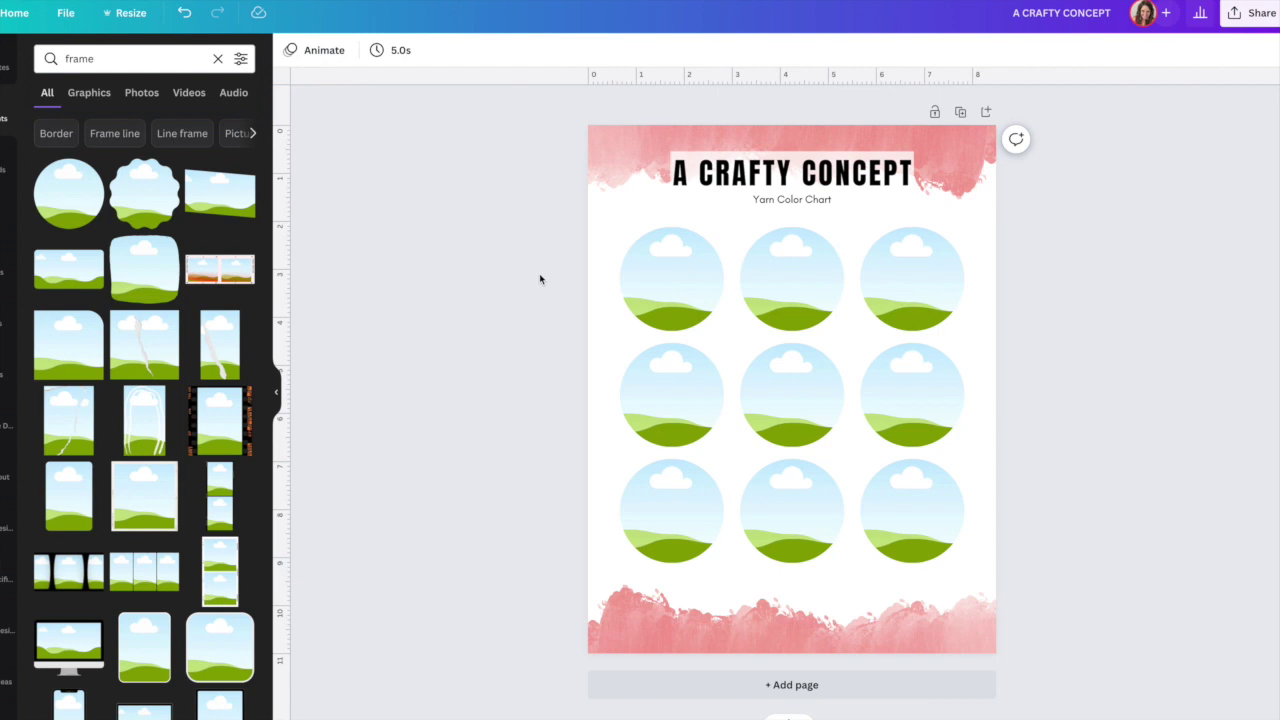
left_click_drag(539, 274, 934, 537)
left_click(1135, 472)
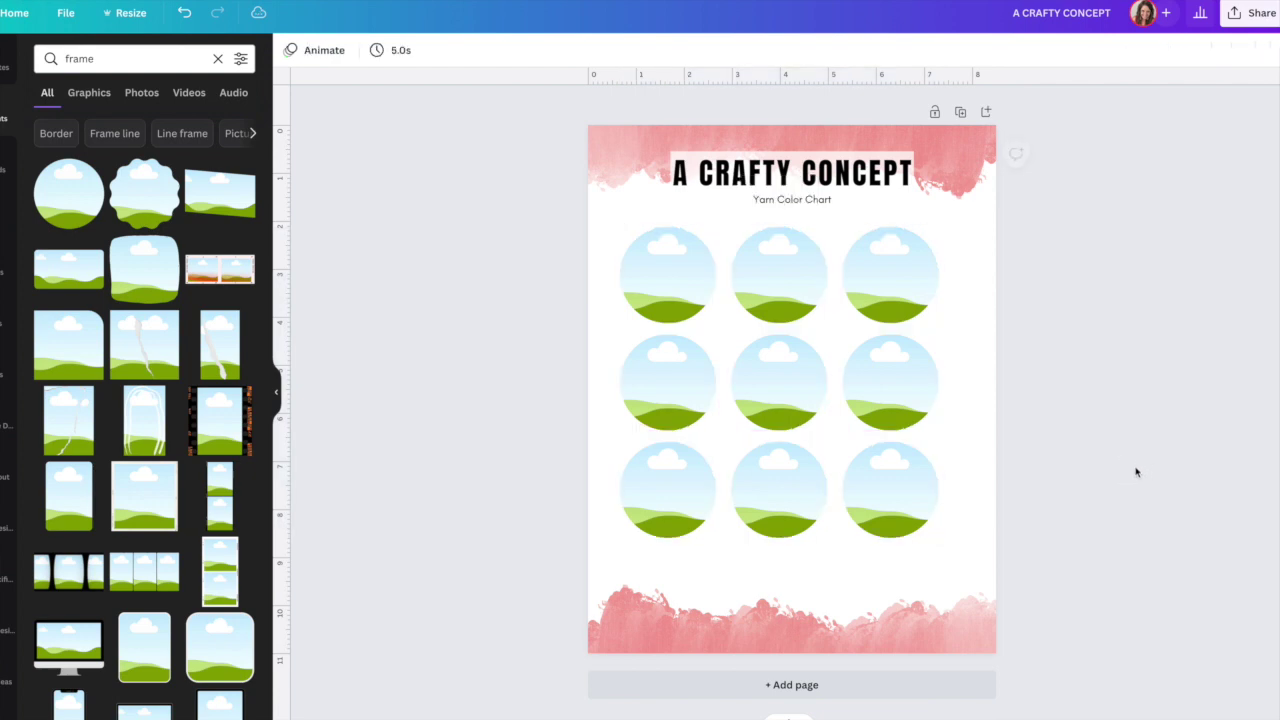
Step: Drag the right and middle columns outward and lower rows two and three
left_click_drag(1093, 279, 909, 521)
left_click_drag(784, 573, 789, 262)
left_click_drag(1163, 285, 574, 277)
left_click_drag(1184, 372, 499, 547)
left_click_drag(668, 490, 668, 500)
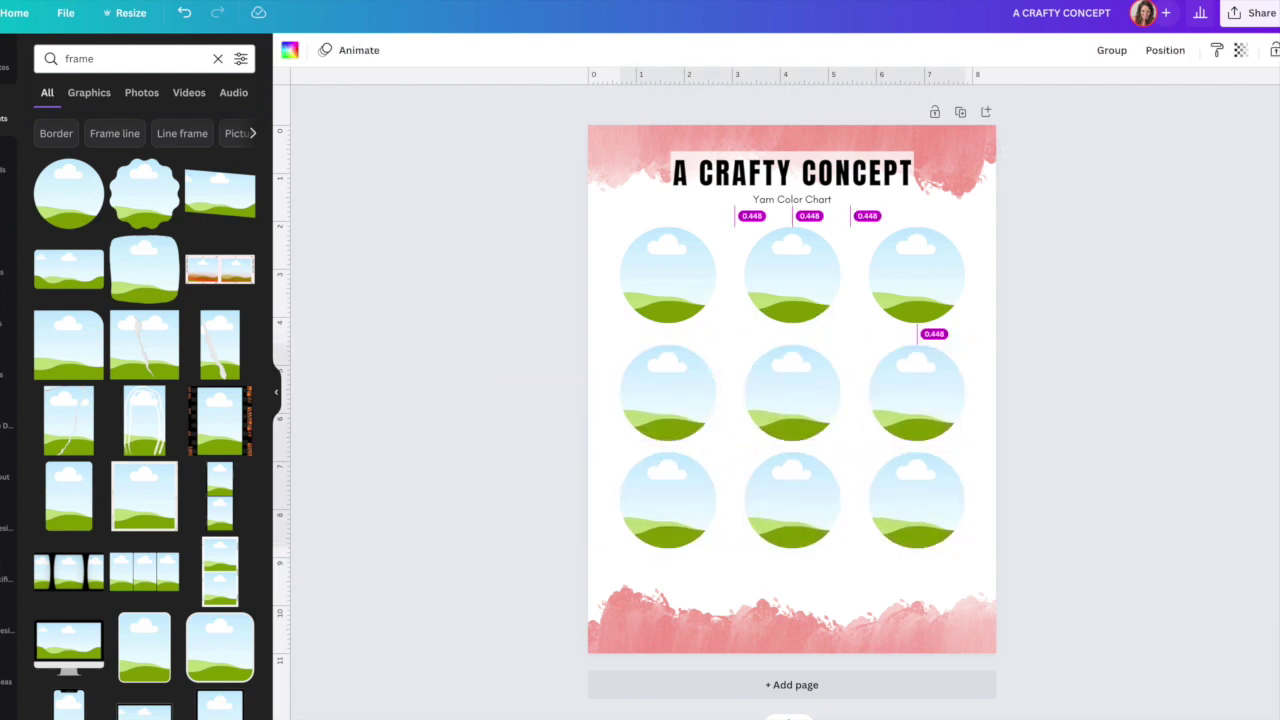
Step: Nudge the middle and bottom rows further down to even out the vertical gaps
left_click_drag(497, 553, 500, 509)
left_click_drag(500, 452, 1042, 550)
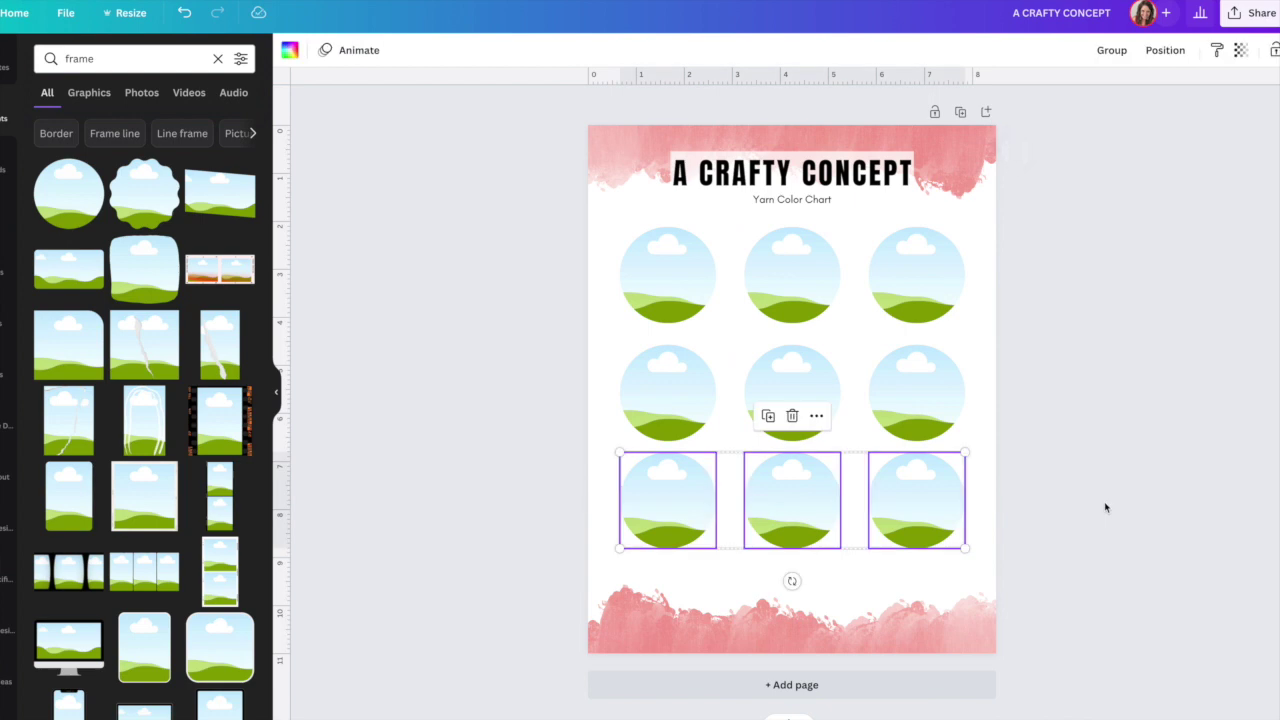
key("shift+Down")
key("shift+Down")
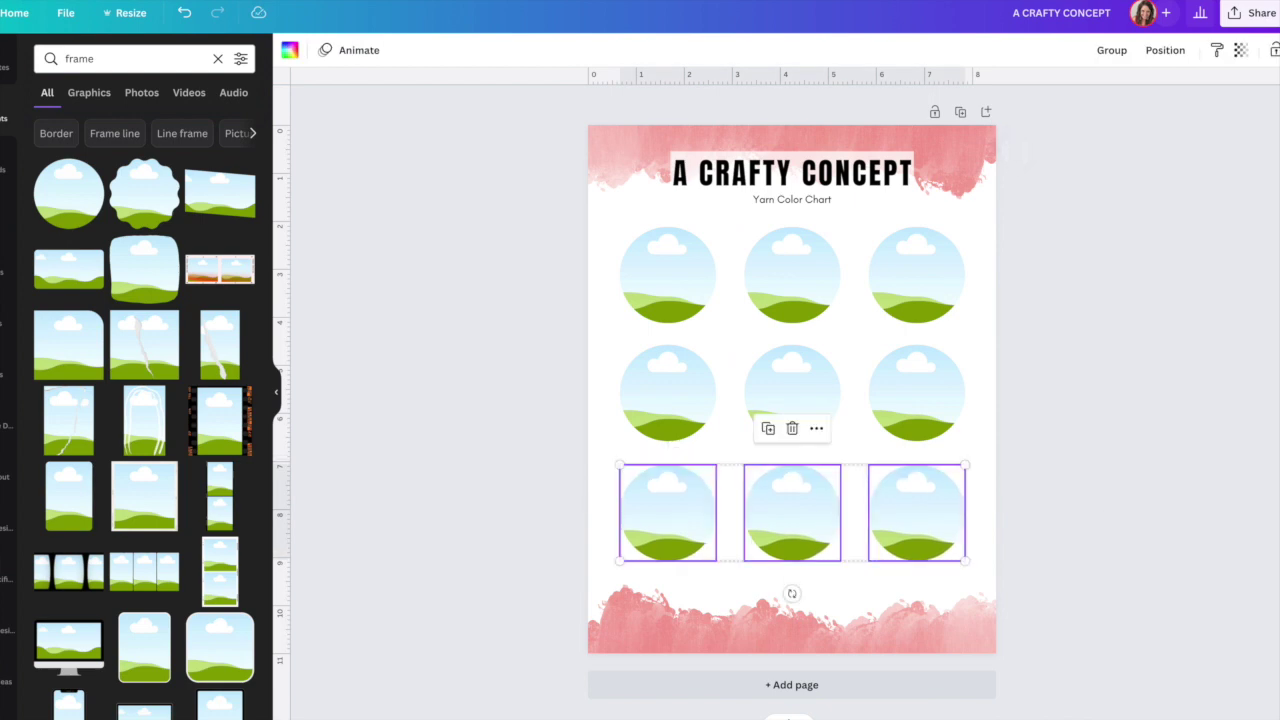
left_click(1100, 410)
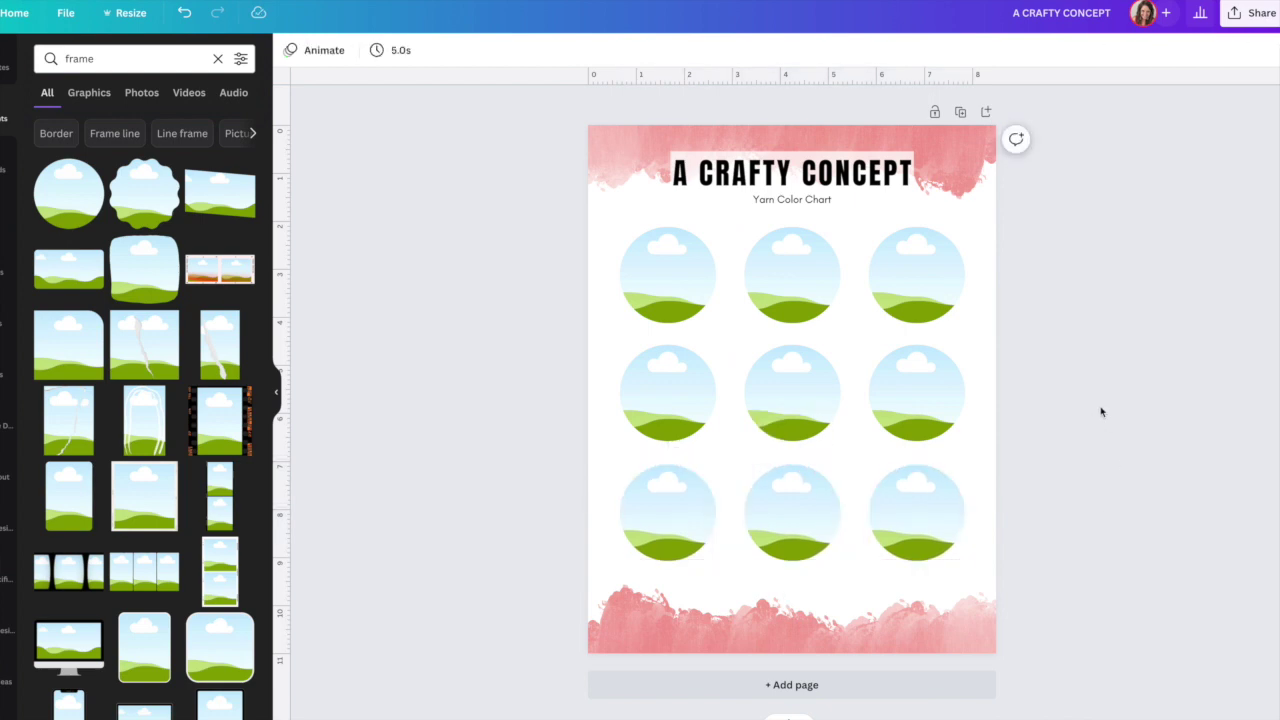
left_click_drag(1098, 415, 317, 517)
key("shift+Down")
left_click(517, 503)
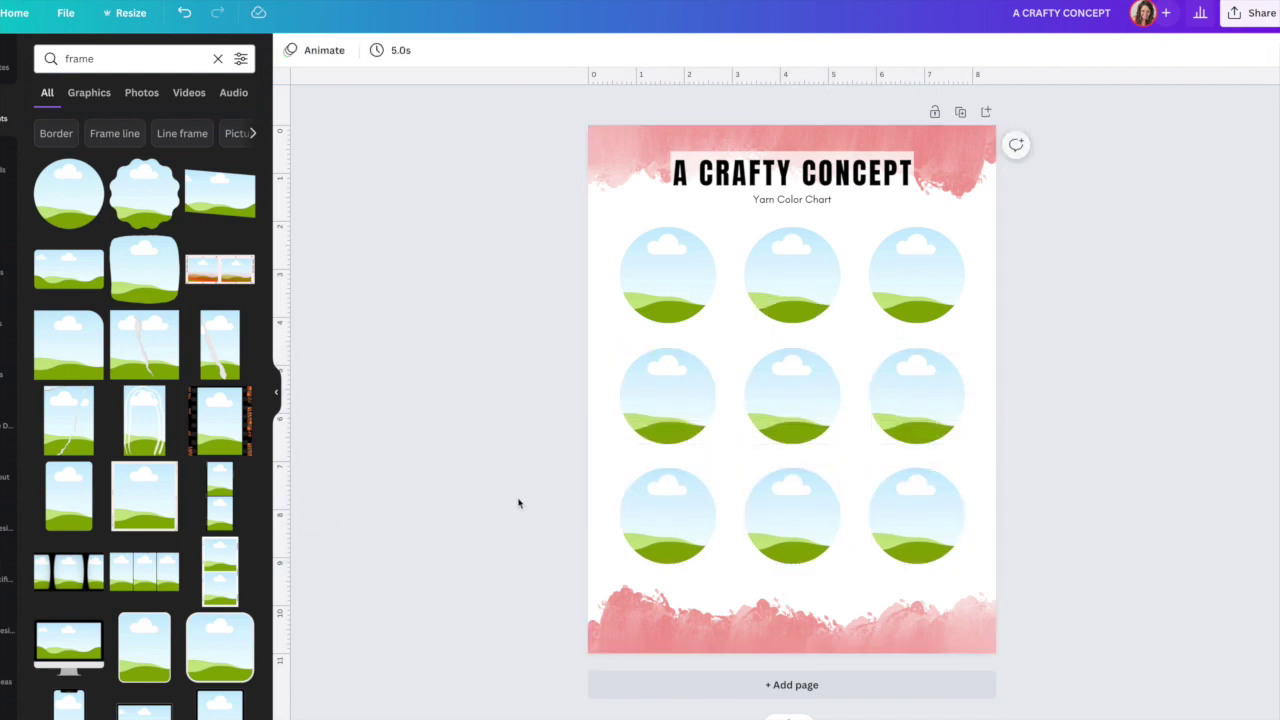
left_click_drag(517, 503, 1074, 531)
key("shift+Down")
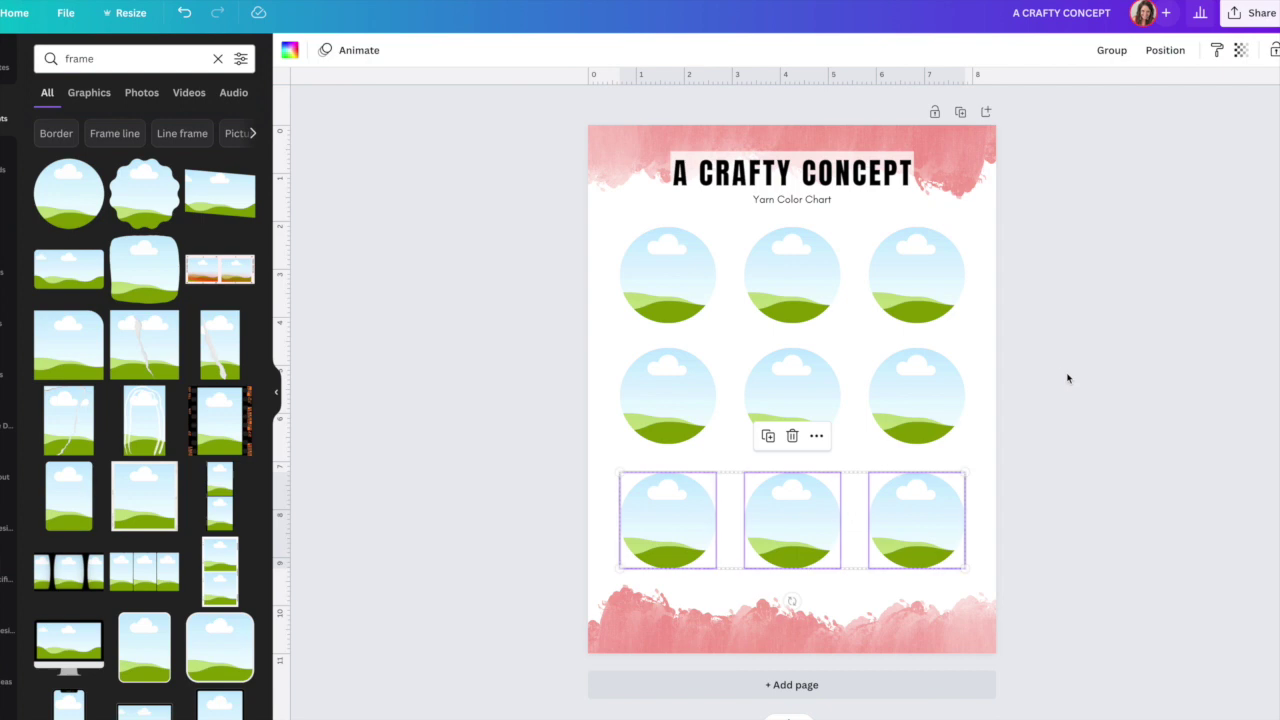
left_click(1105, 295)
left_click_drag(1094, 266, 599, 530)
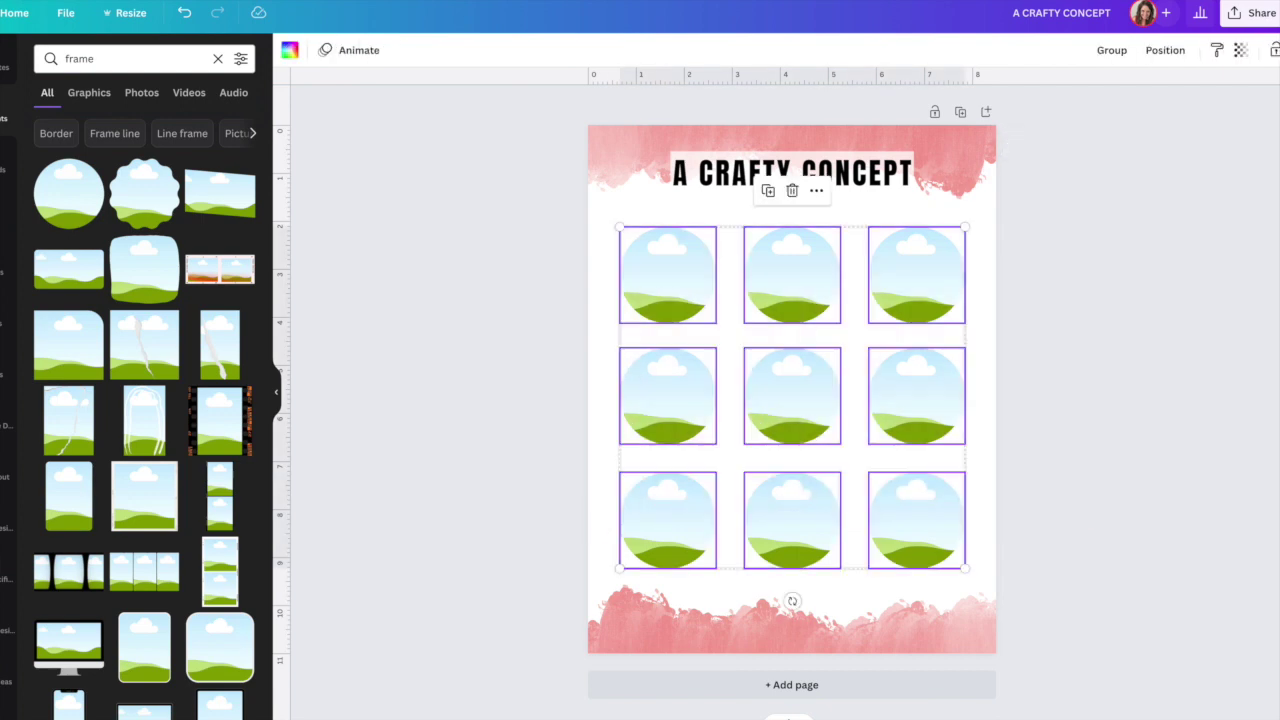
left_click(1149, 493)
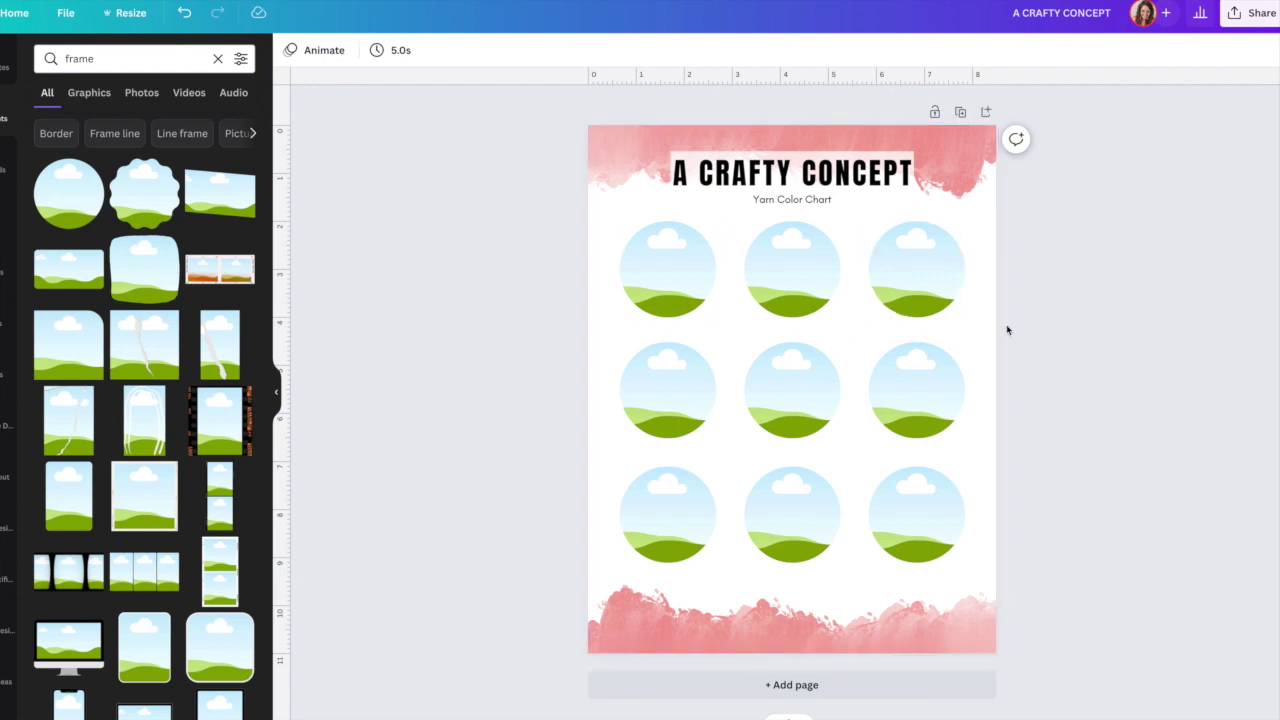
Step: Check the top and middle rows and space the bottom row of frames evenly horizontally
left_click_drag(1110, 272, 386, 274)
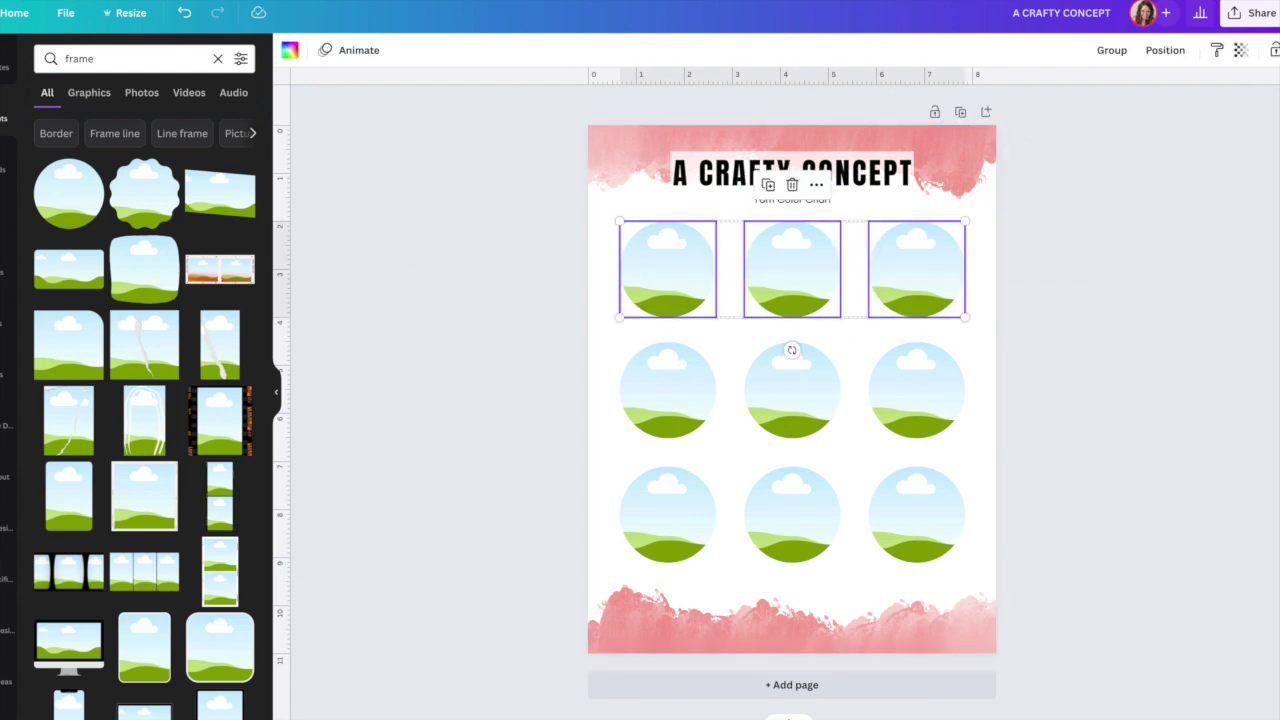
left_click(1165, 50)
left_click(1113, 182)
left_click_drag(1088, 363, 503, 397)
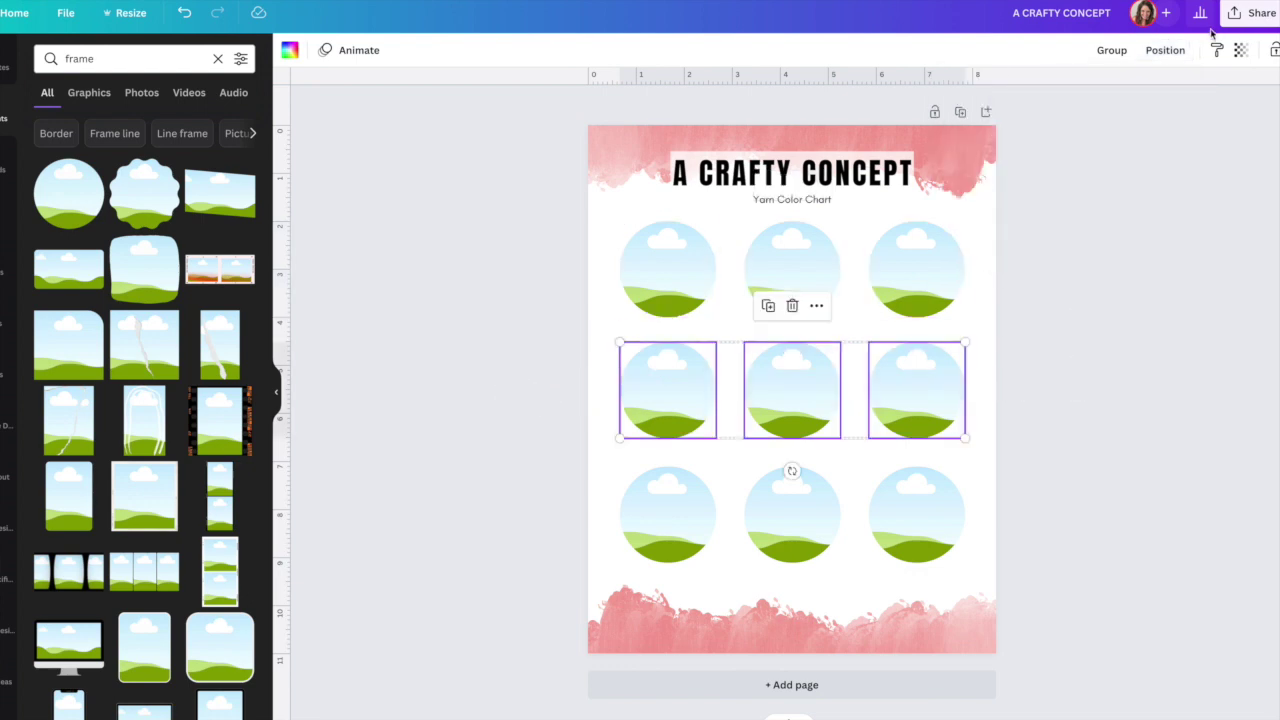
left_click(1170, 55)
left_click(1114, 509)
left_click_drag(1114, 509, 543, 497)
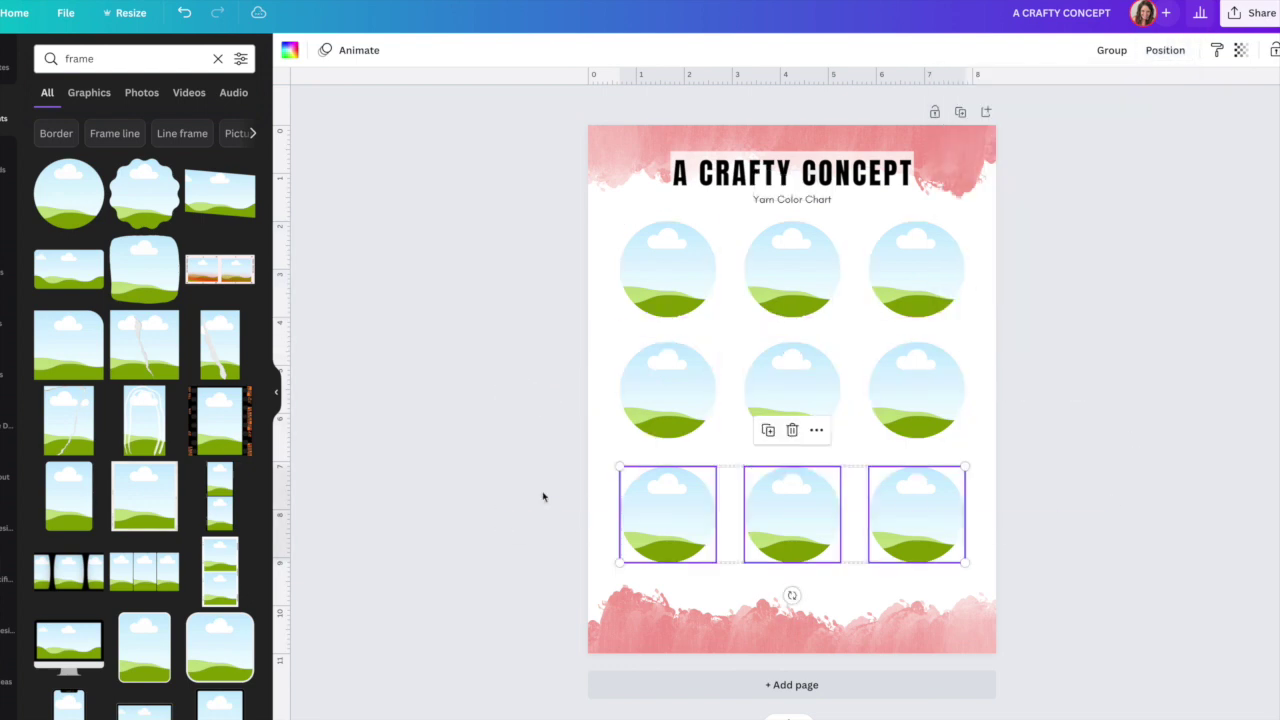
left_click(1165, 50)
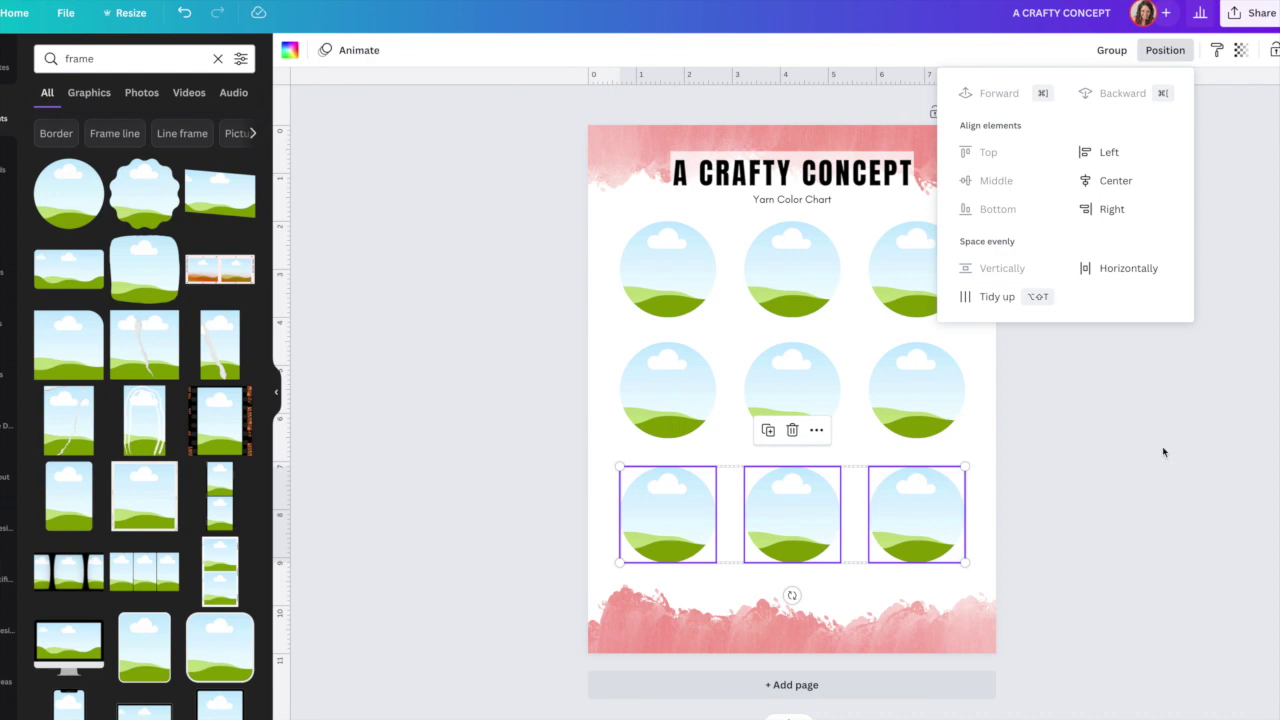
left_click(1138, 268)
left_click(1154, 520)
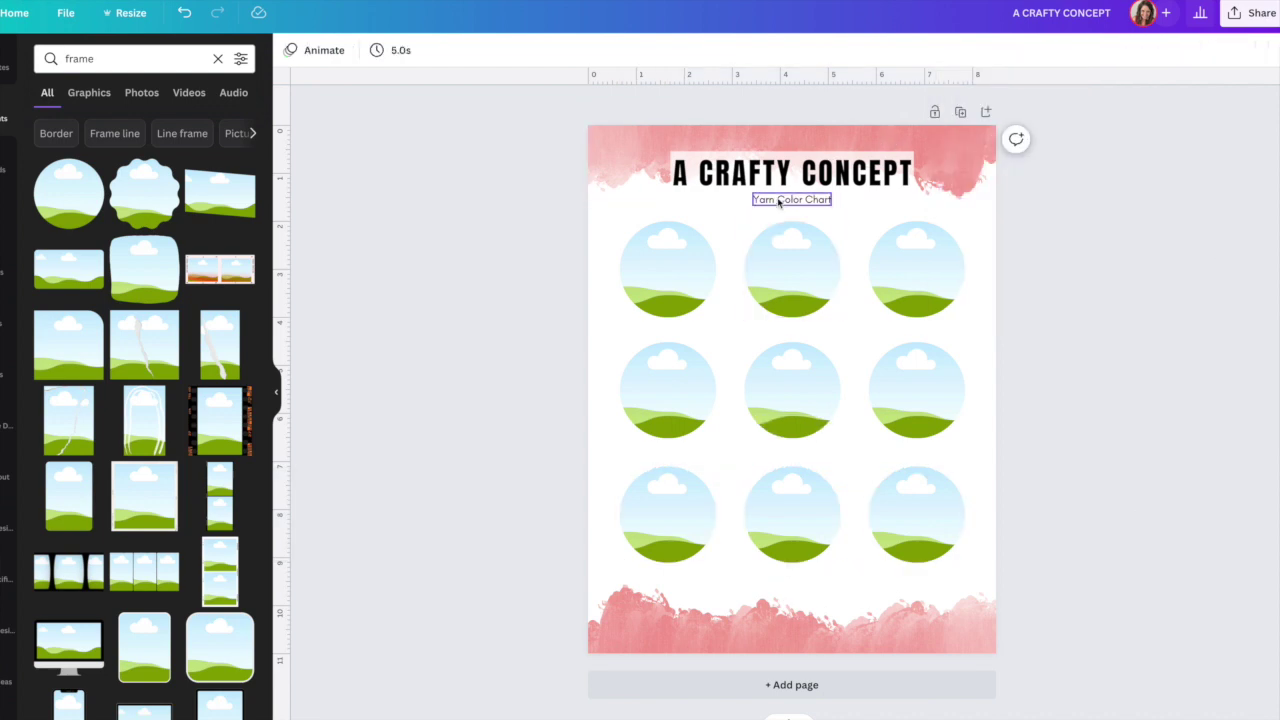
Step: Copy the Yarn Color Chart subtitle under the first circle and reduce its font size
left_click(779, 202)
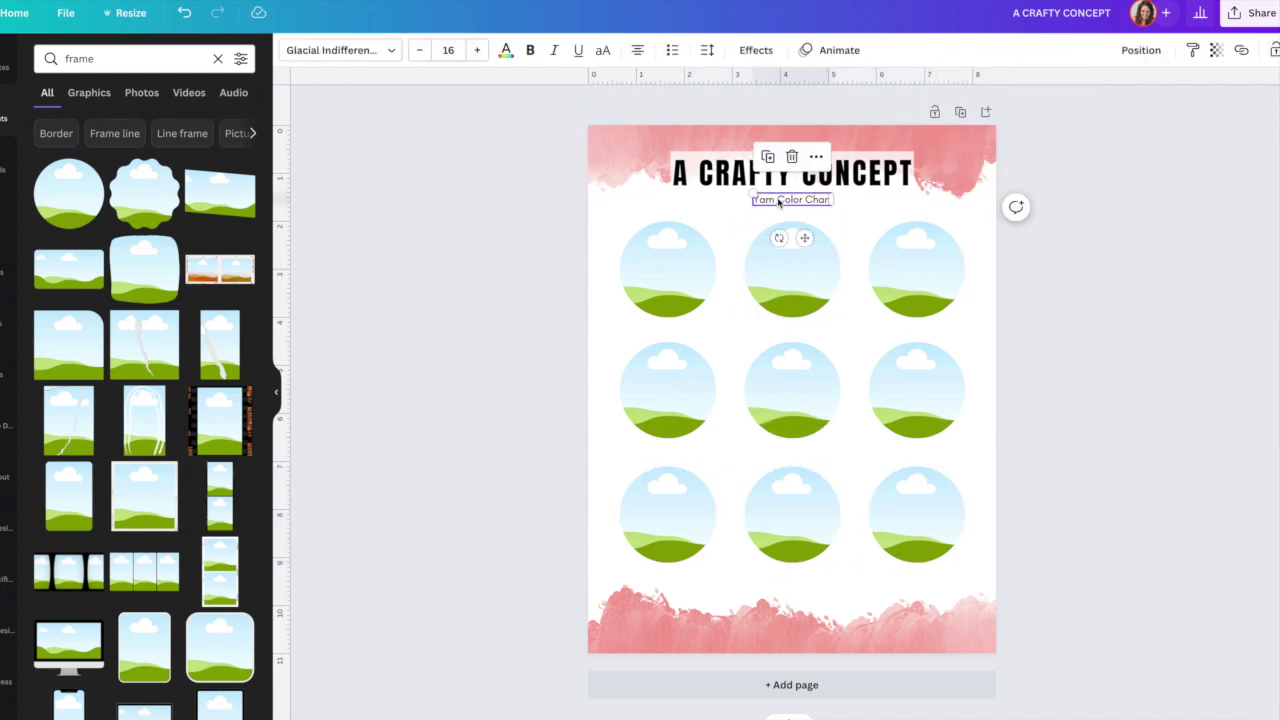
left_click_drag(779, 202, 680, 314)
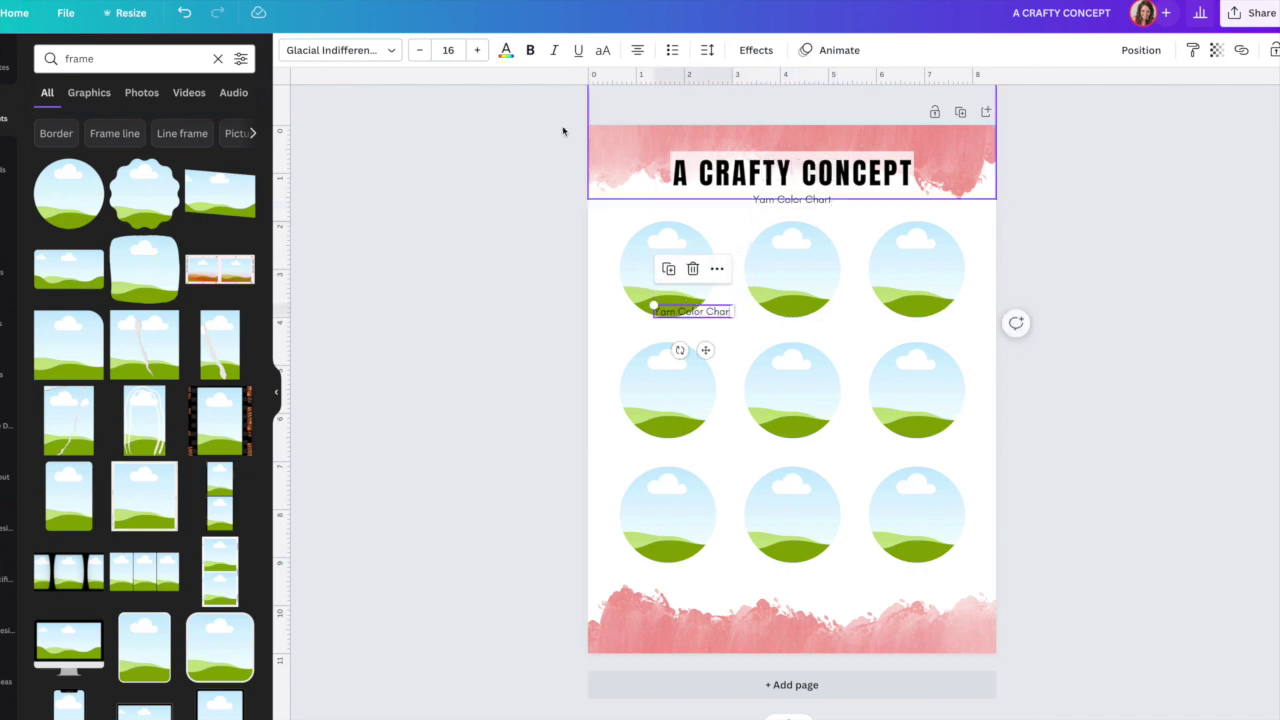
left_click(422, 53)
left_click(422, 53)
left_click(422, 53)
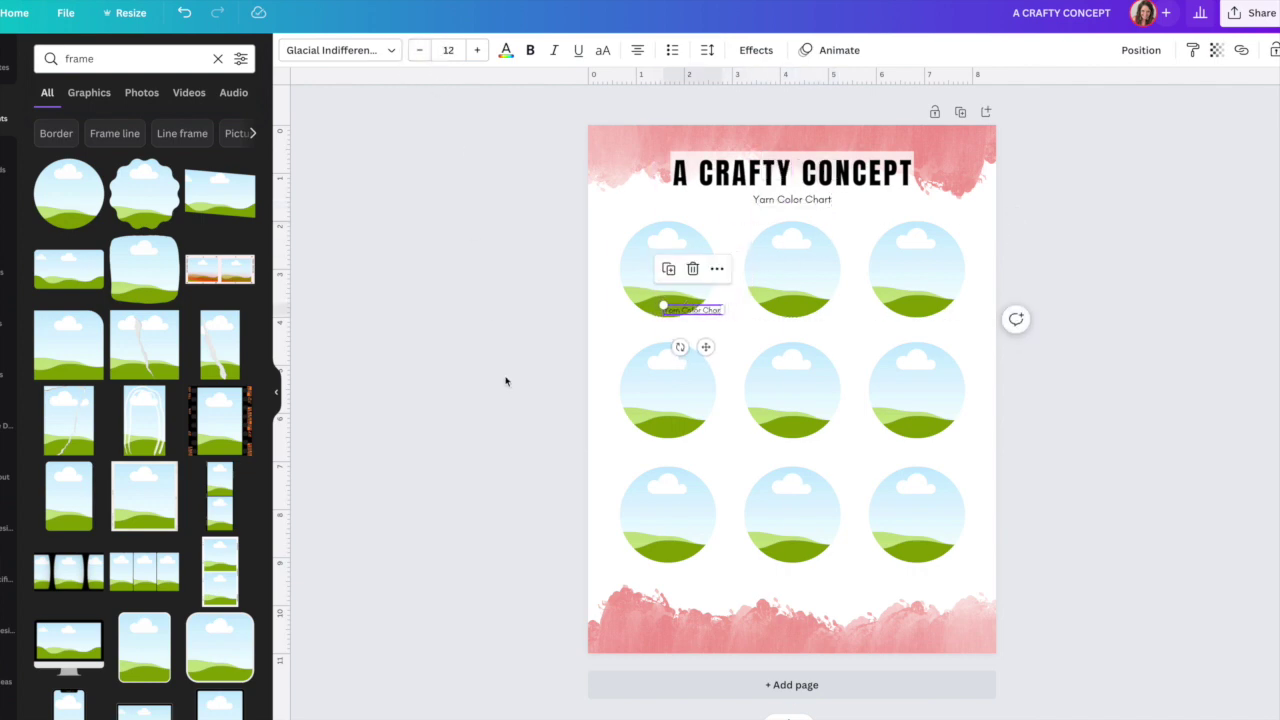
Step: Position the small caption centred just beneath the top-left circle frame
left_click(853, 270)
left_click_drag(708, 311, 681, 323)
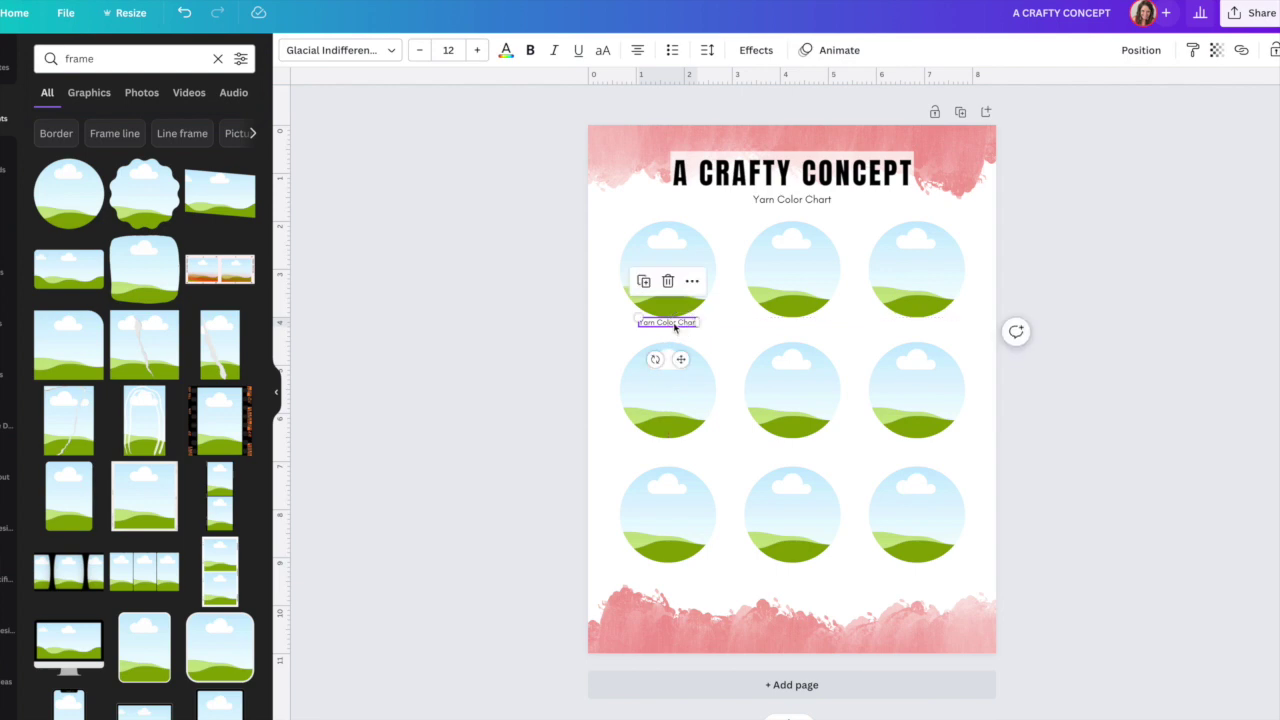
left_click(689, 329)
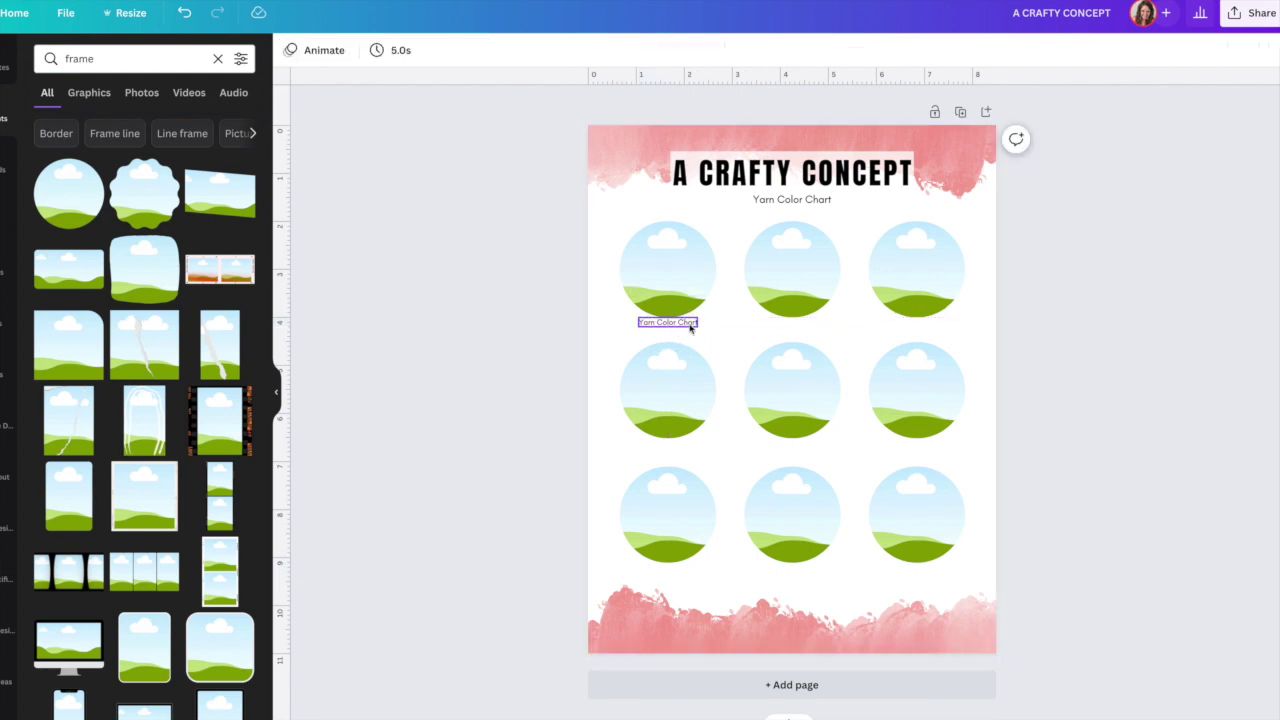
left_click(674, 328)
left_click_drag(674, 328, 671, 328)
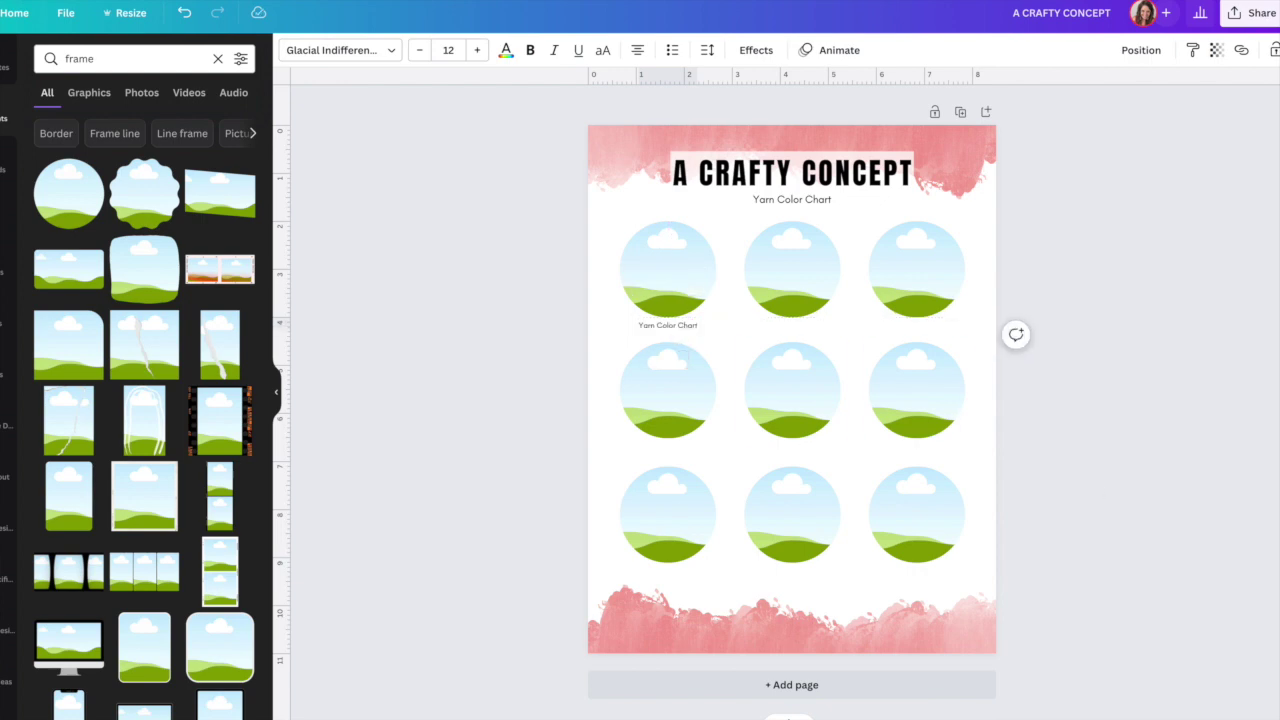
left_click(557, 249)
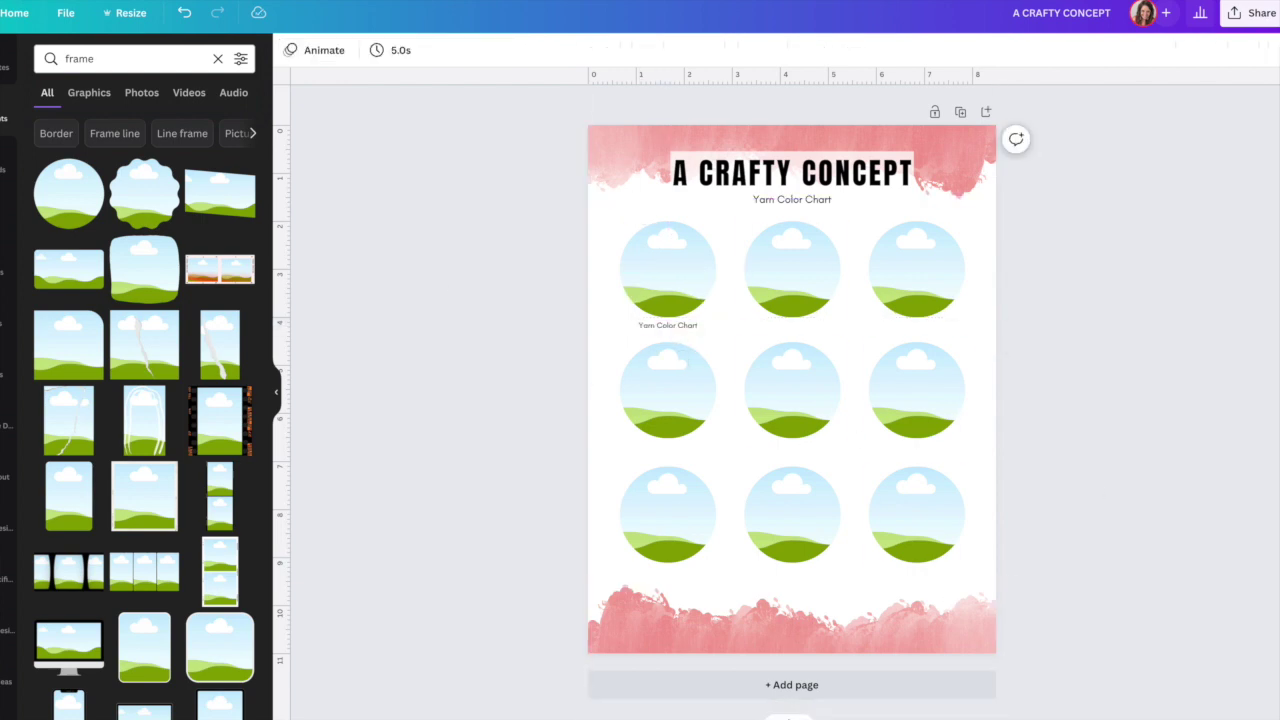
scroll(614, 437, "up", 2, "ctrl")
scroll(600, 429, "up", 1)
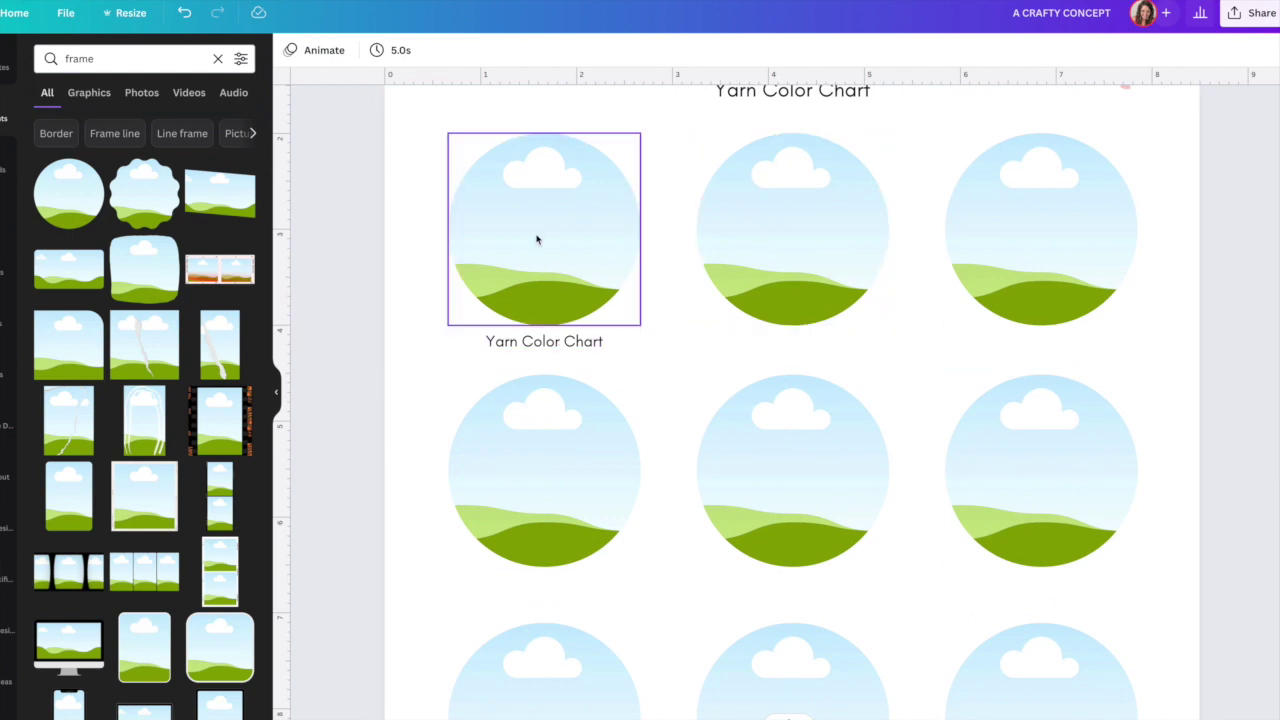
Step: Select the caption together with the first circle frame and check the Position alignment options
left_click(539, 344)
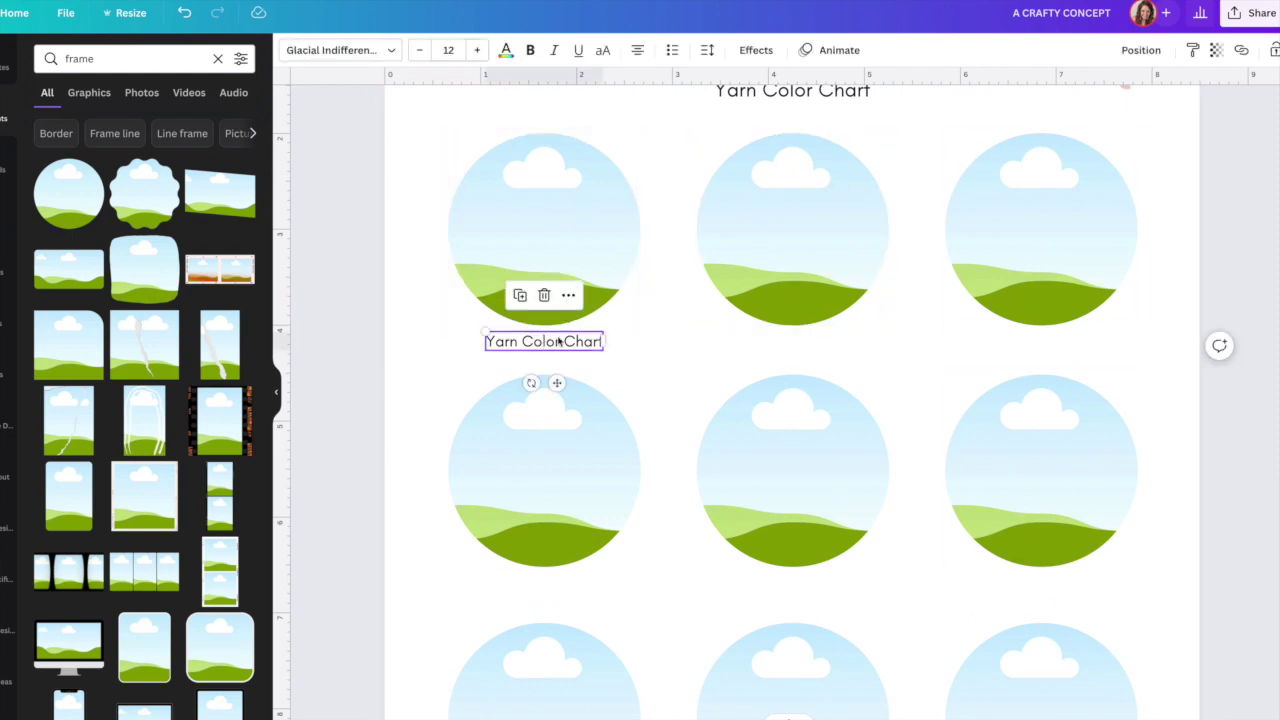
left_click(589, 234, "shift")
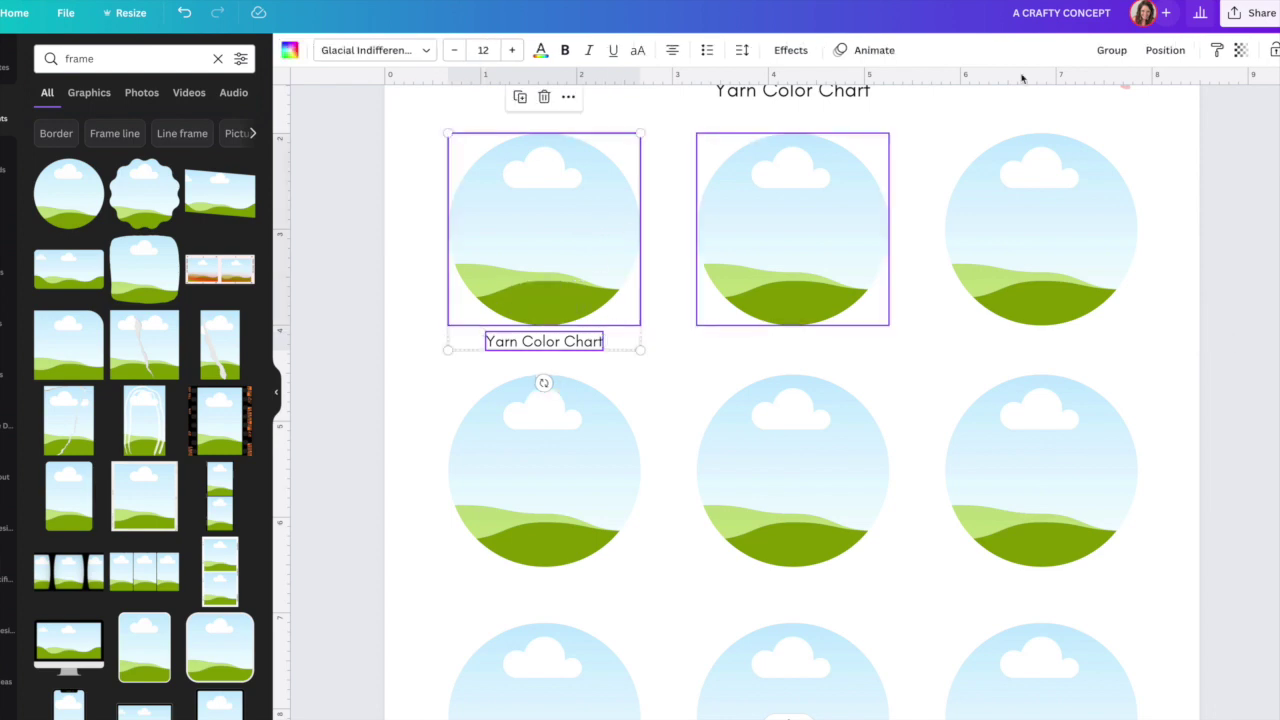
left_click(1165, 50)
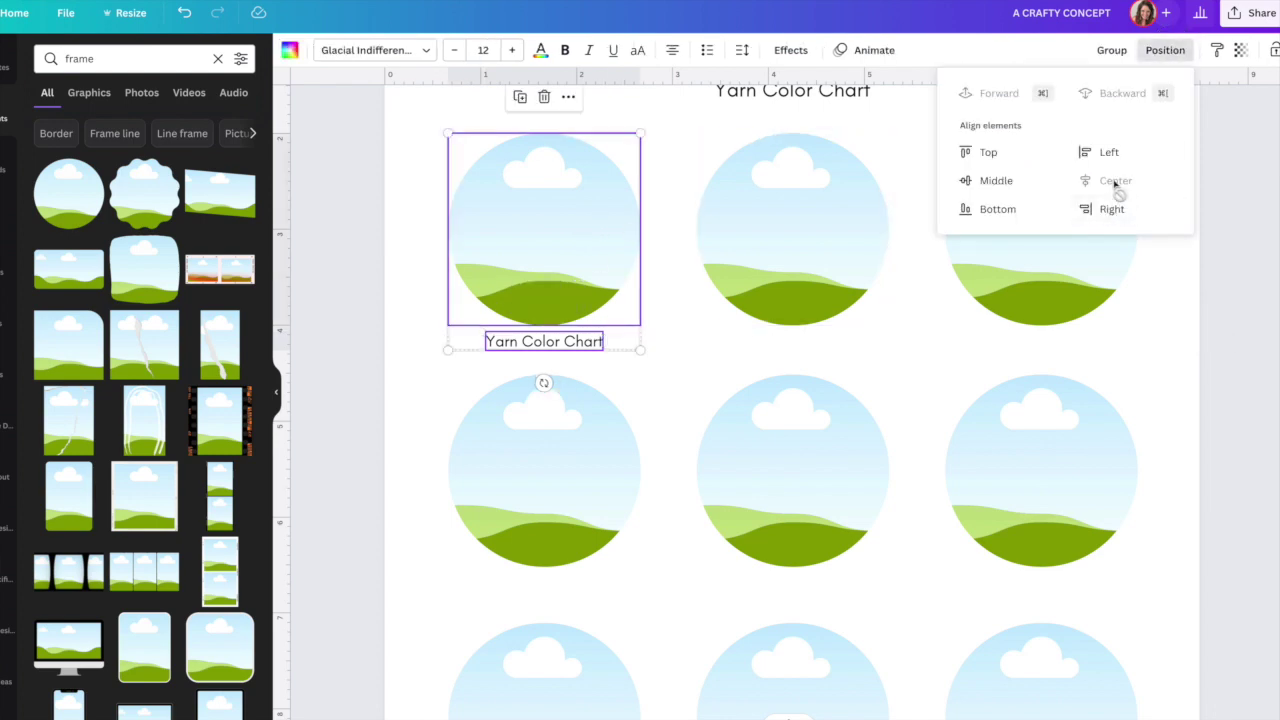
left_click(1222, 358)
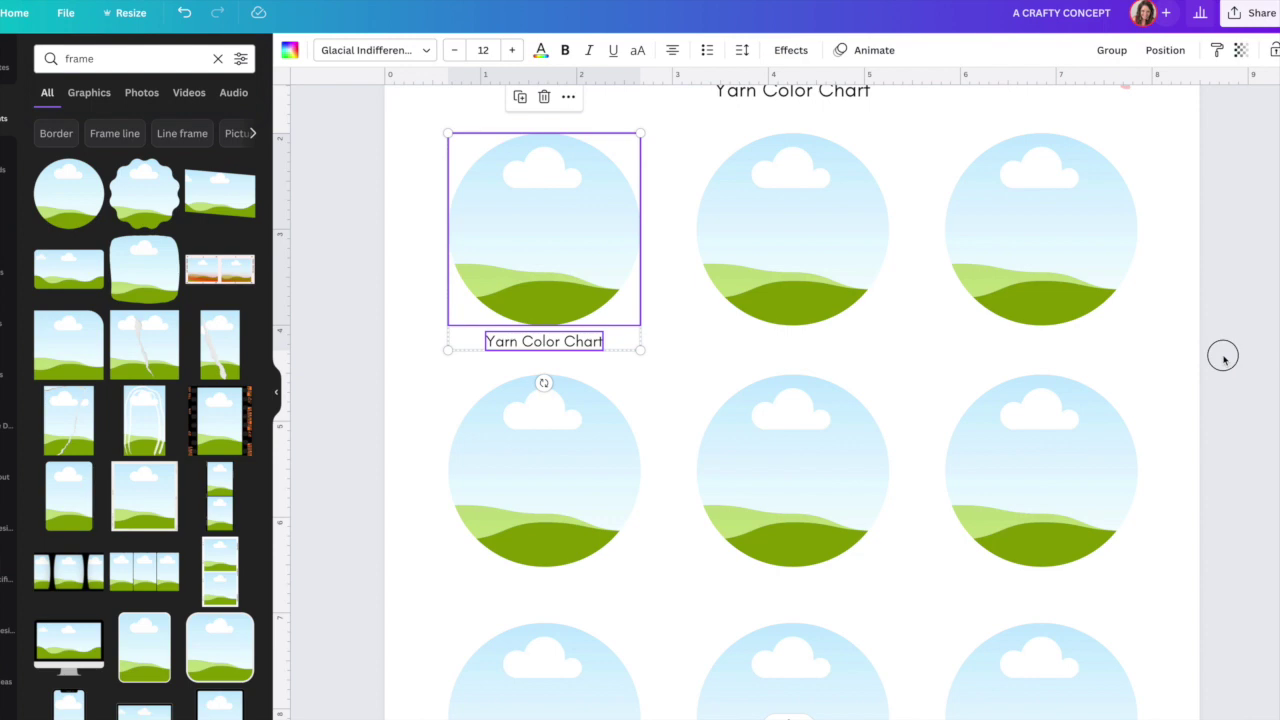
left_click(1222, 356)
left_click(1122, 716)
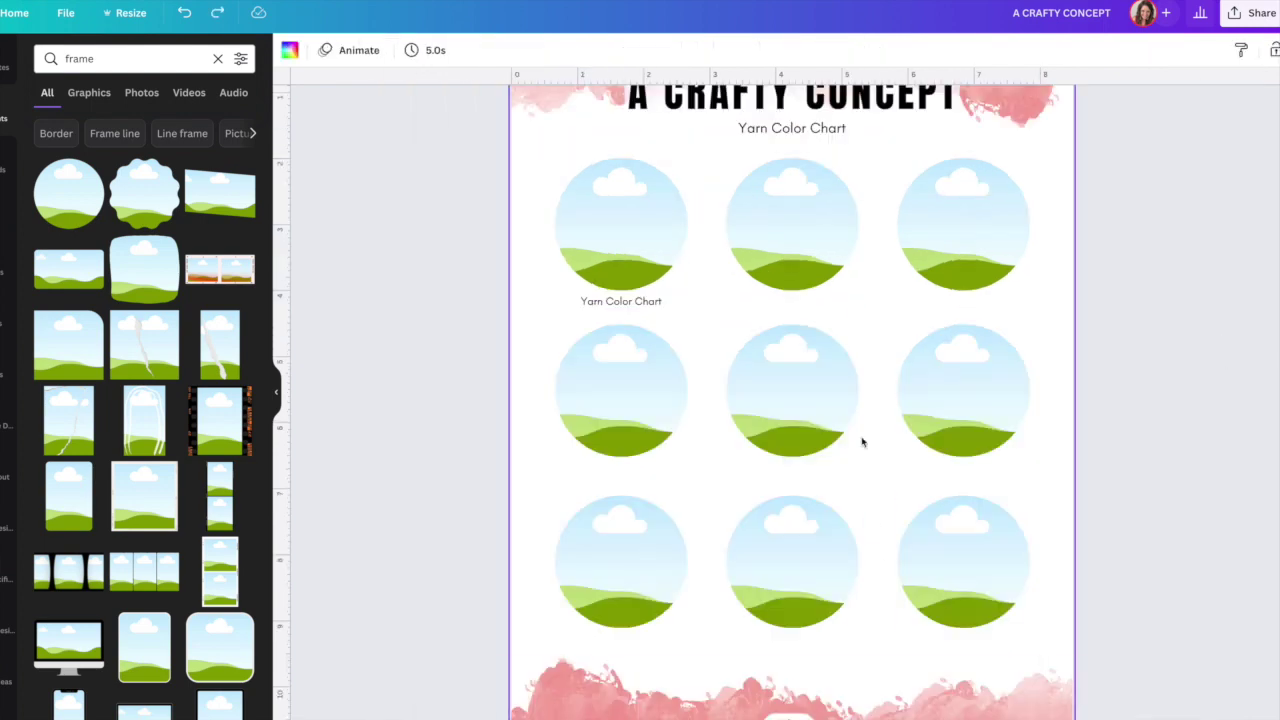
Step: Delete the word 'Chart' so the first caption reads 'Yarn Color'
left_click(645, 306)
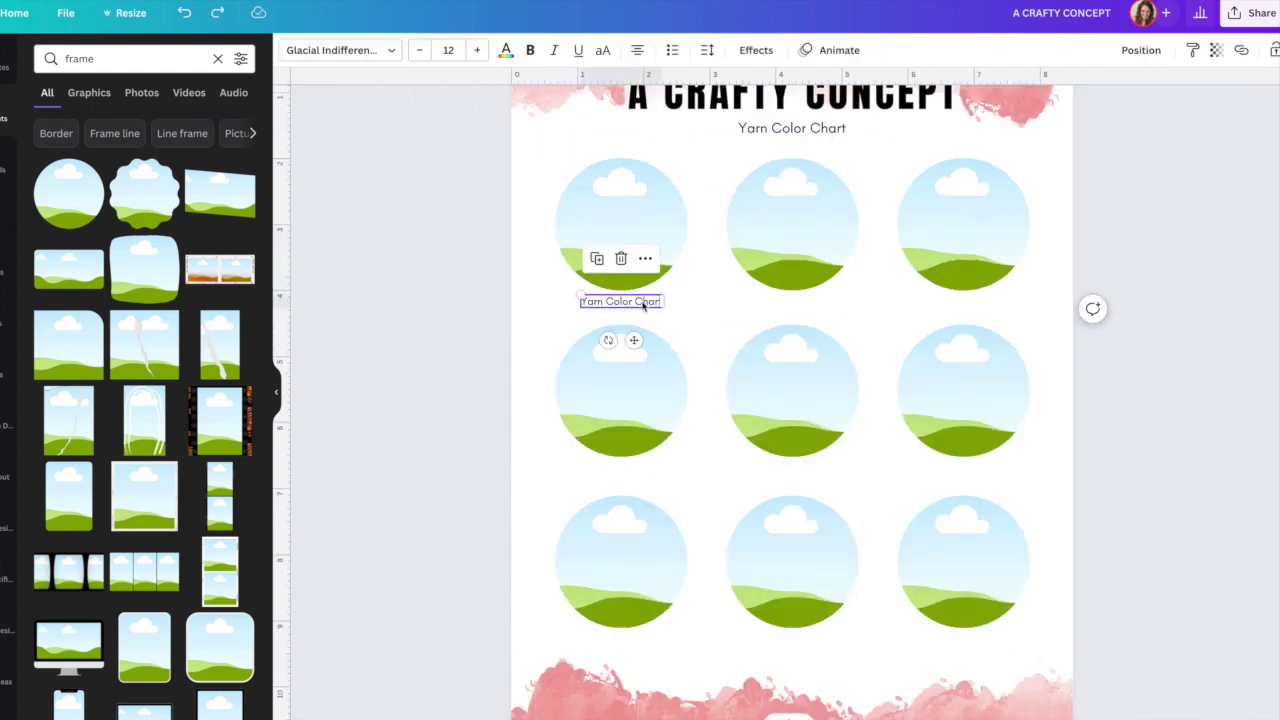
double_click(645, 303)
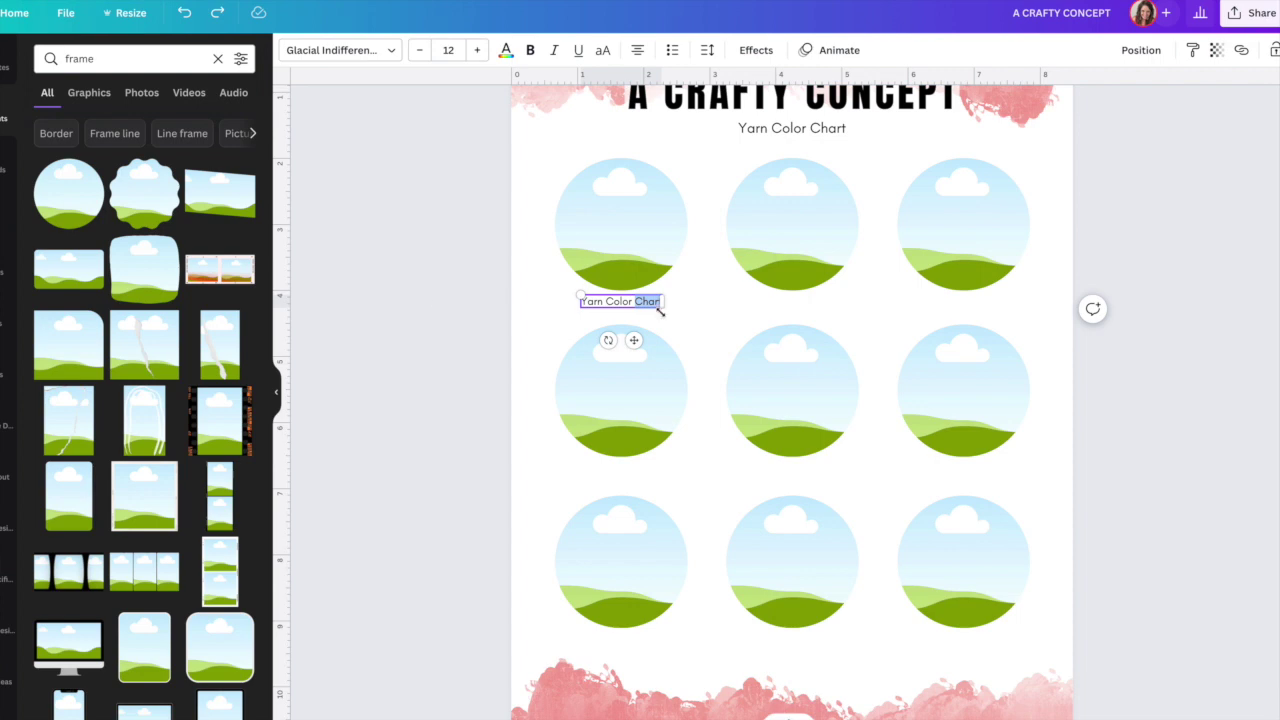
double_click(645, 301)
key("BackSpace")
left_click(376, 293)
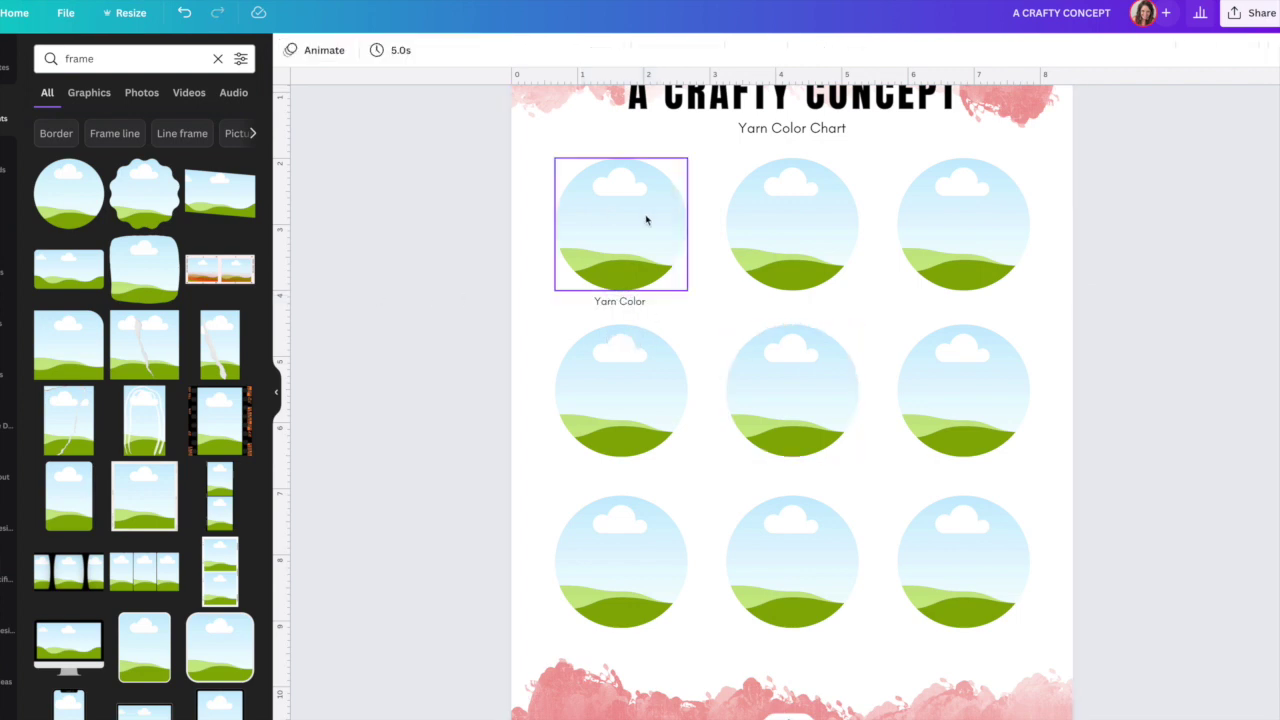
Step: Duplicate the 'Yarn Color' caption and place copies under the second and third circles
left_click(628, 310)
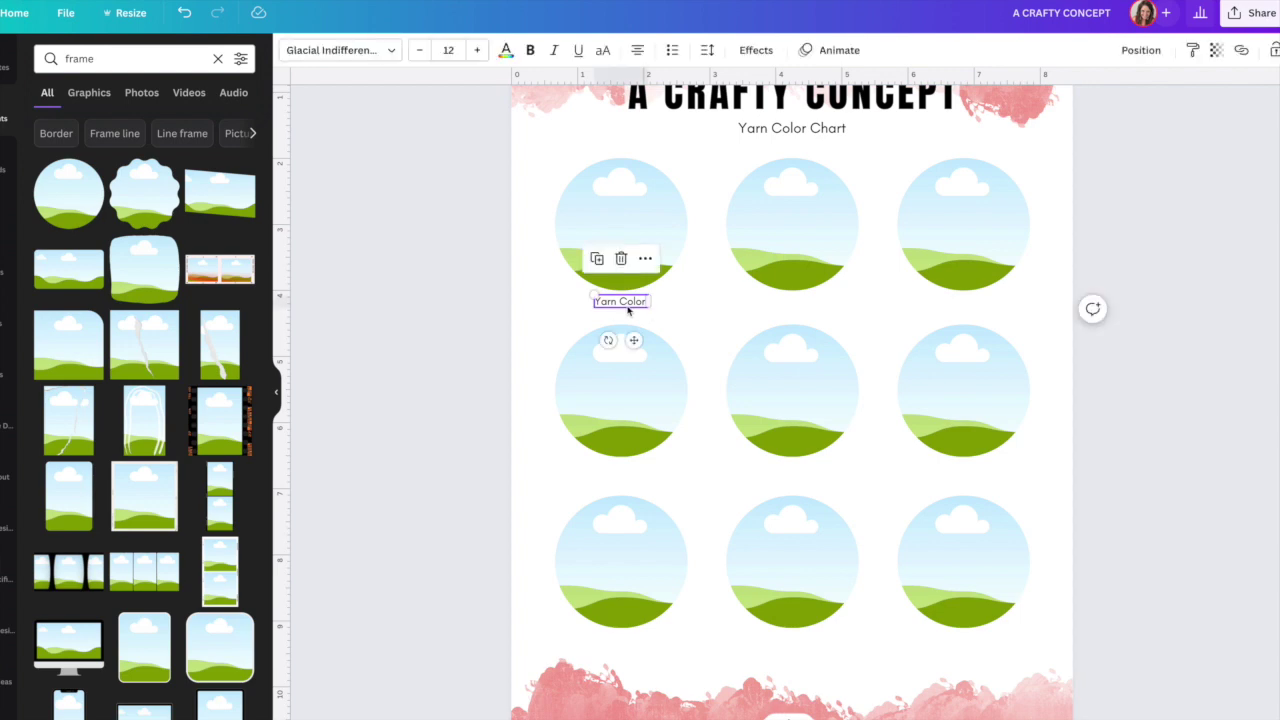
key("ctrl+d")
left_click_drag(630, 312, 794, 306)
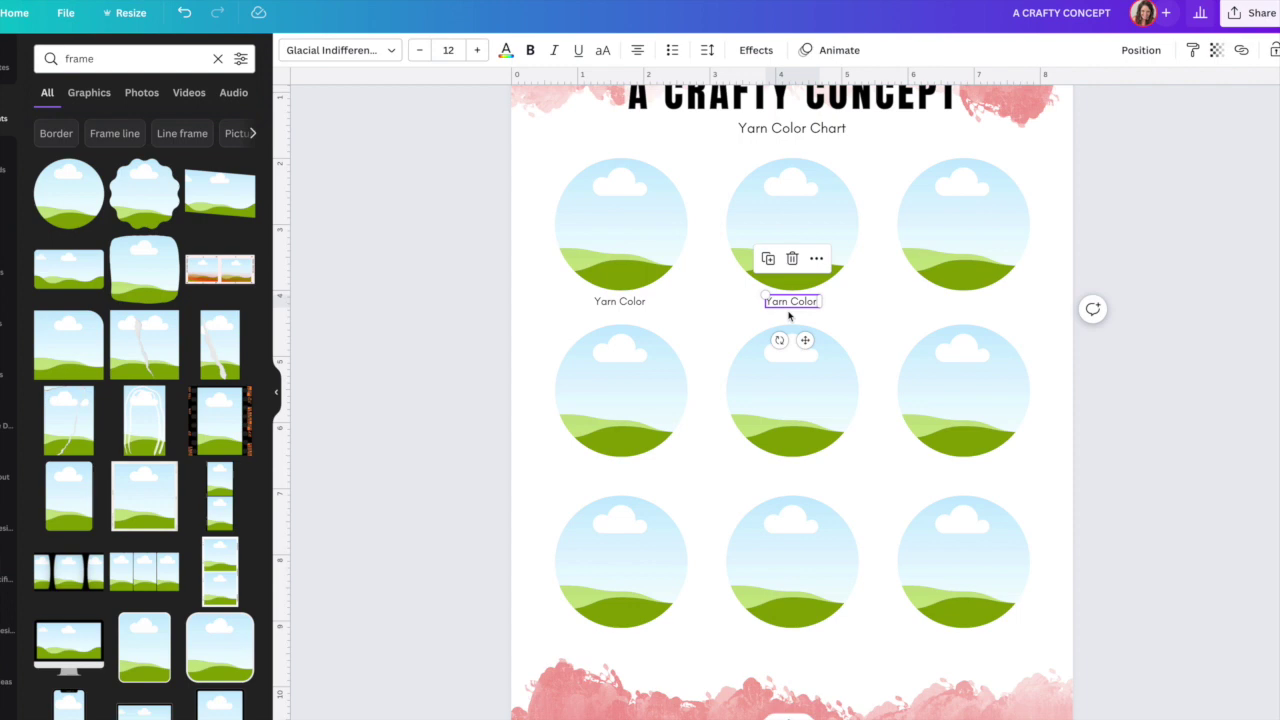
key("ctrl+d")
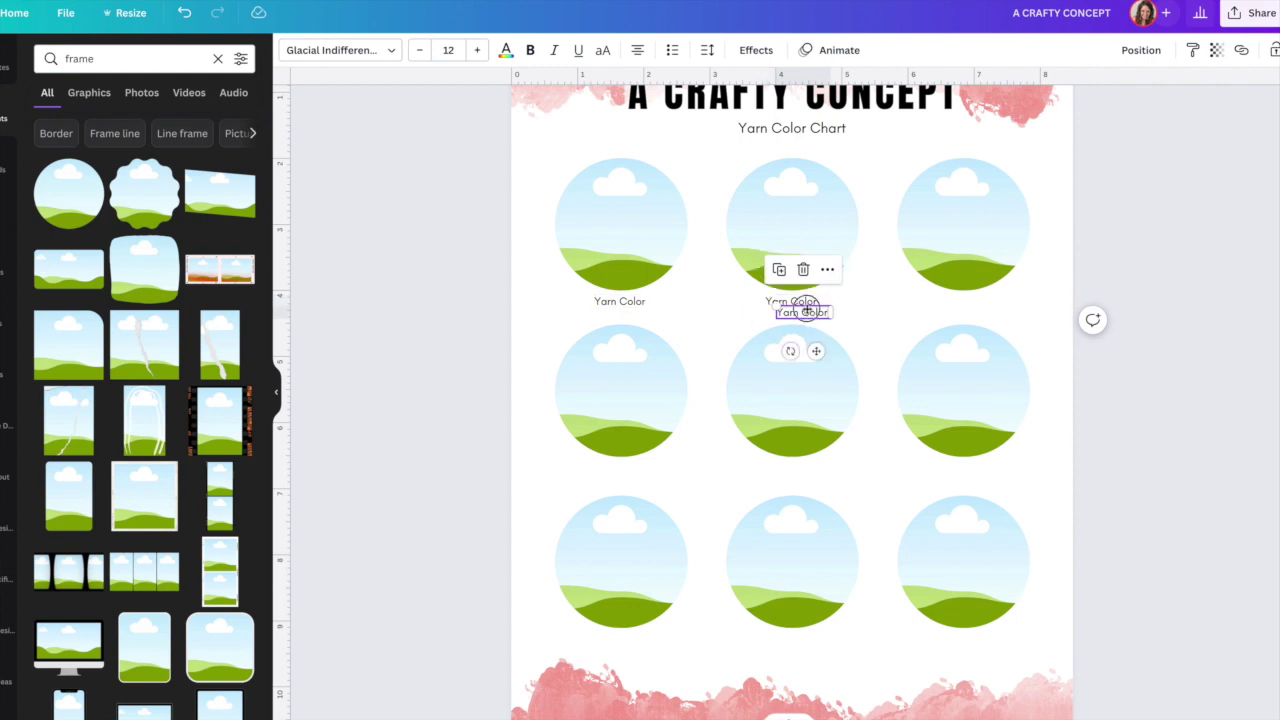
left_click_drag(806, 312, 971, 301)
Step: Check the alignment of the middle and third captions against their circles
left_click(810, 303)
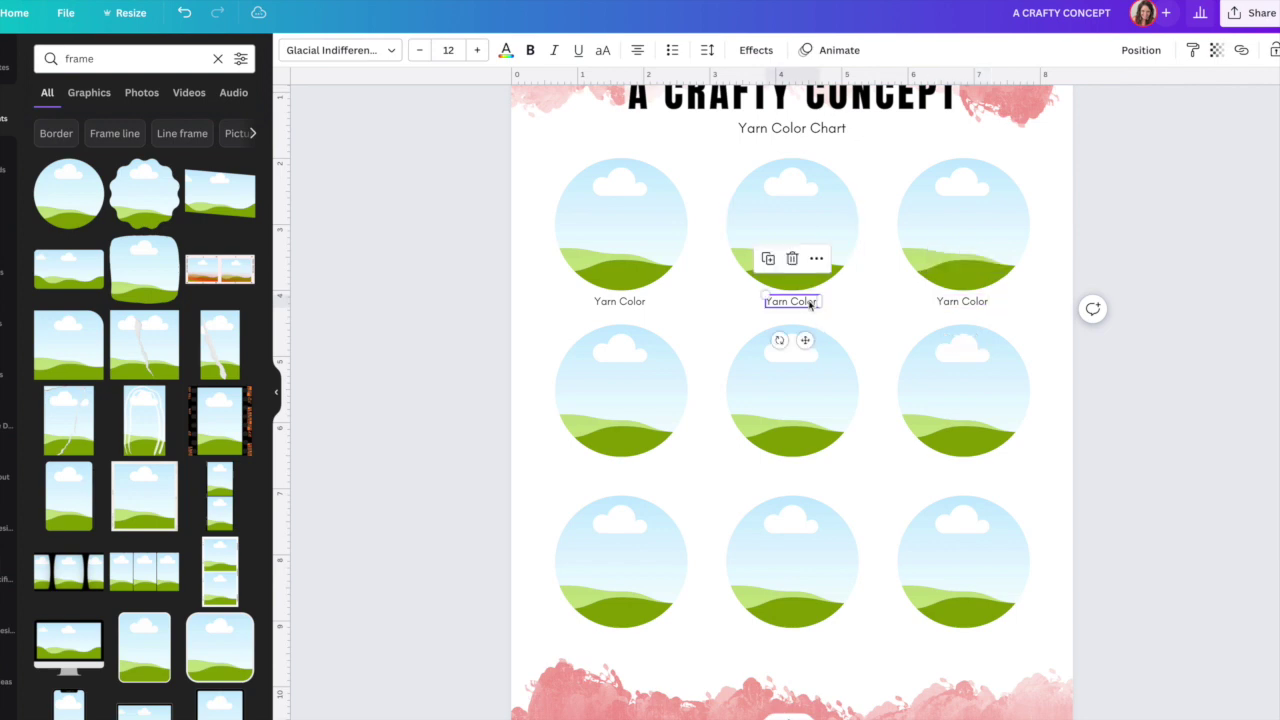
left_click(812, 200, "shift")
left_click(1162, 50)
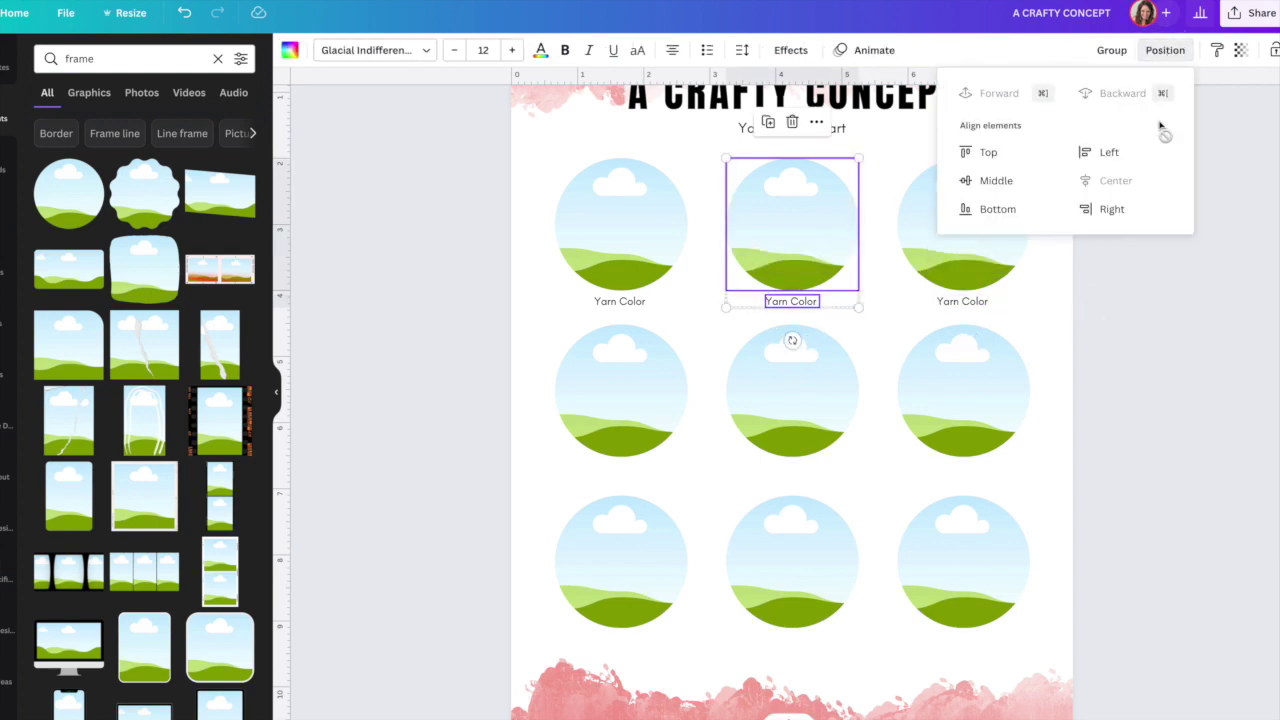
left_click(1171, 326)
left_click(980, 300)
left_click(983, 191, "shift")
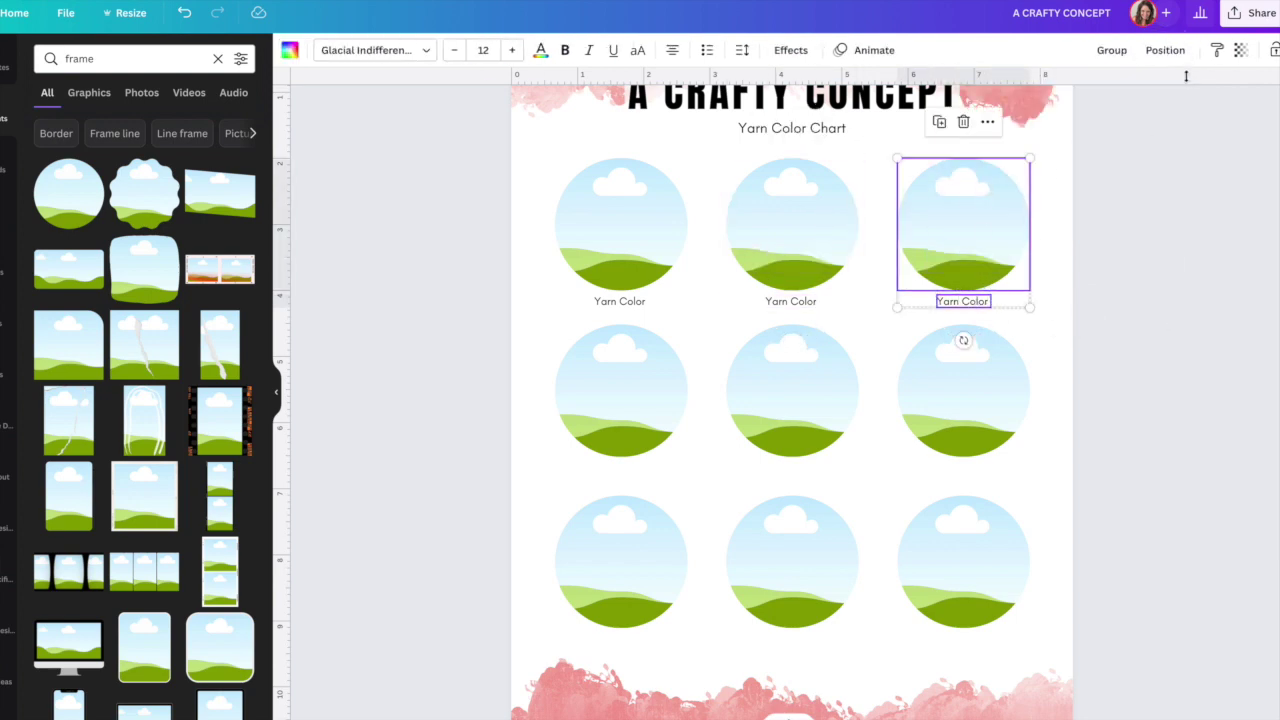
left_click(1162, 50)
left_click(1123, 180)
left_click(1174, 318)
left_click(1174, 318)
Step: Copy the three top 'Yarn Color' captions beneath the second row of circles
left_click(621, 303)
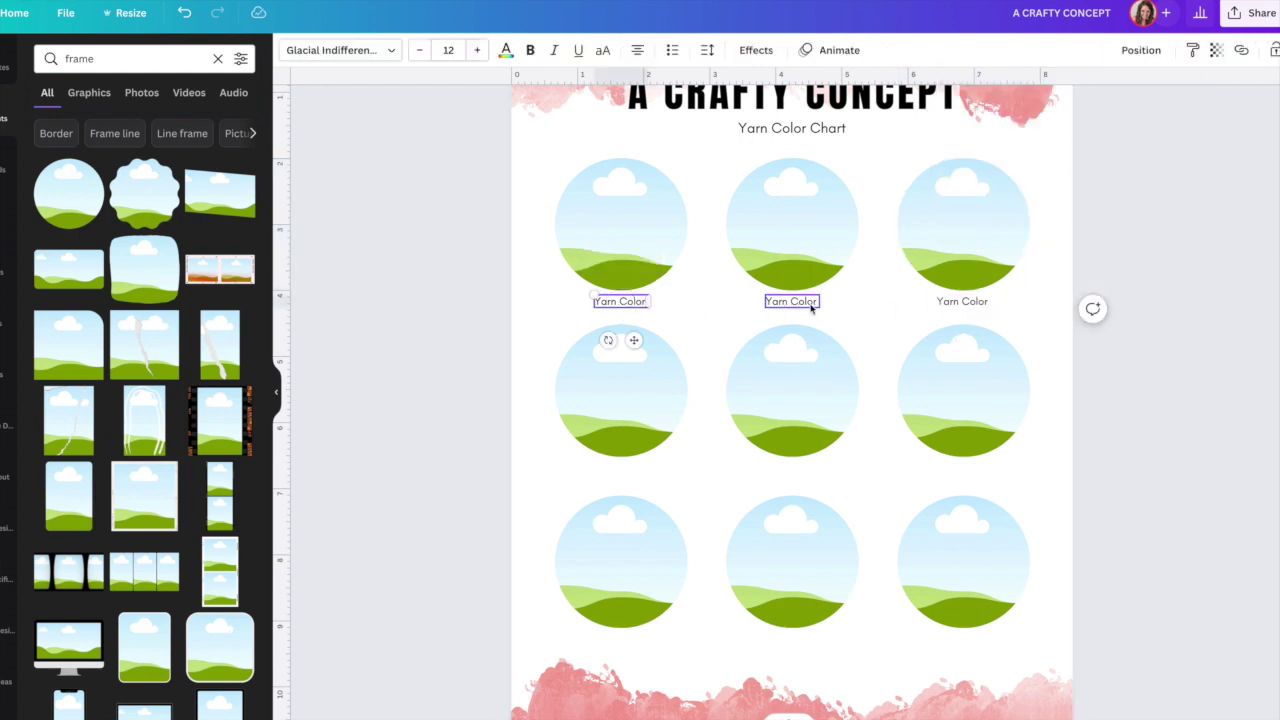
left_click(811, 306, "shift")
left_click(962, 302, "shift")
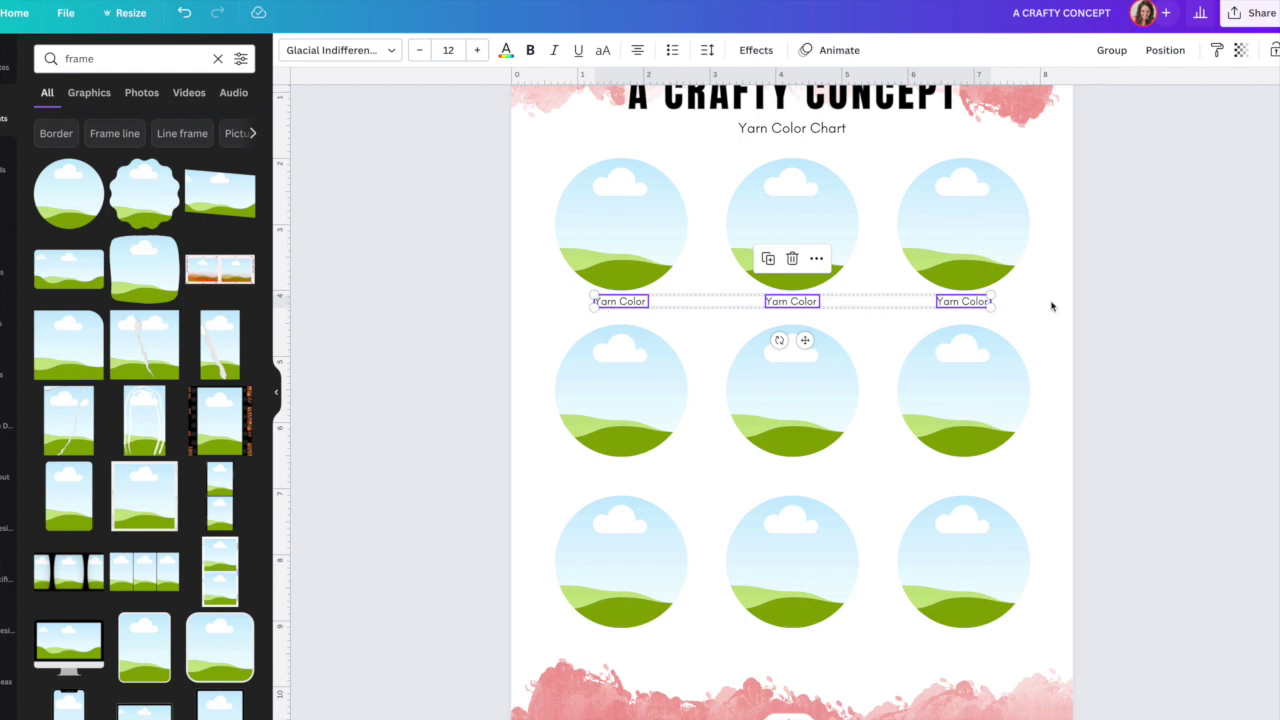
left_click_drag(800, 304, 794, 641)
left_click(1154, 652)
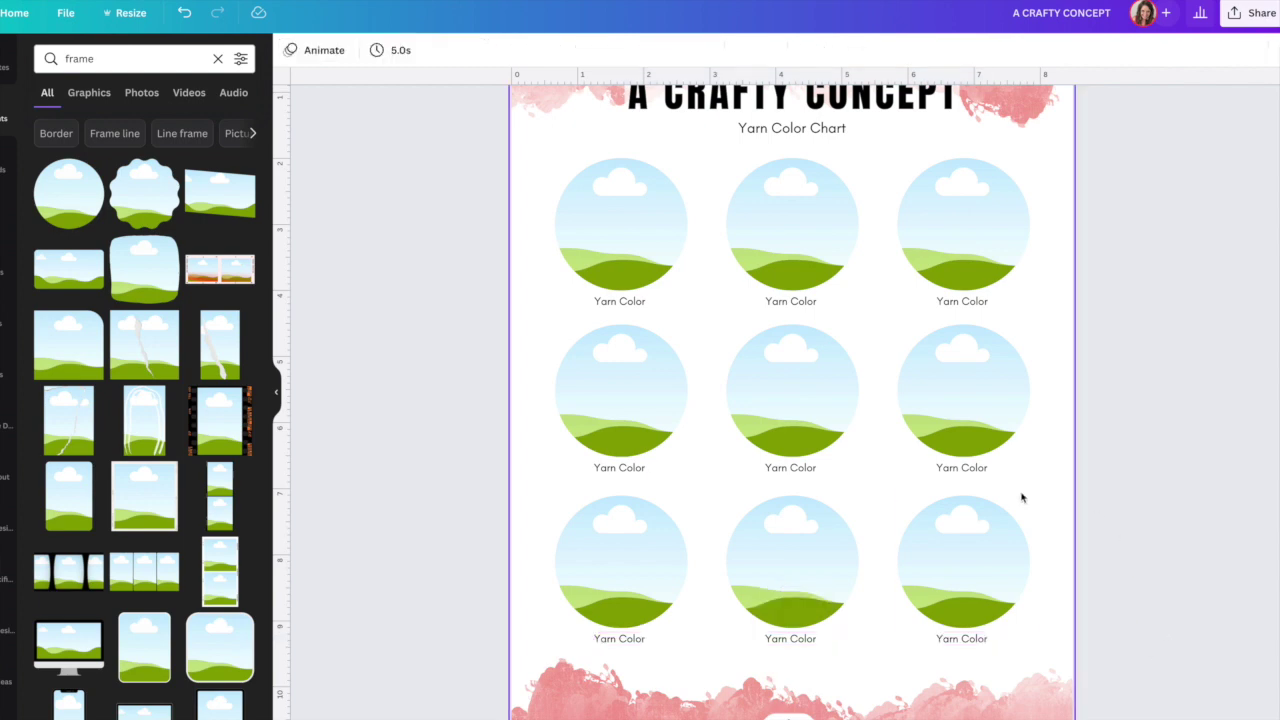
Step: Centre the captions under the bottom-right, centre, bottom-centre and bottom-left circles
left_click_drag(1162, 582, 970, 653)
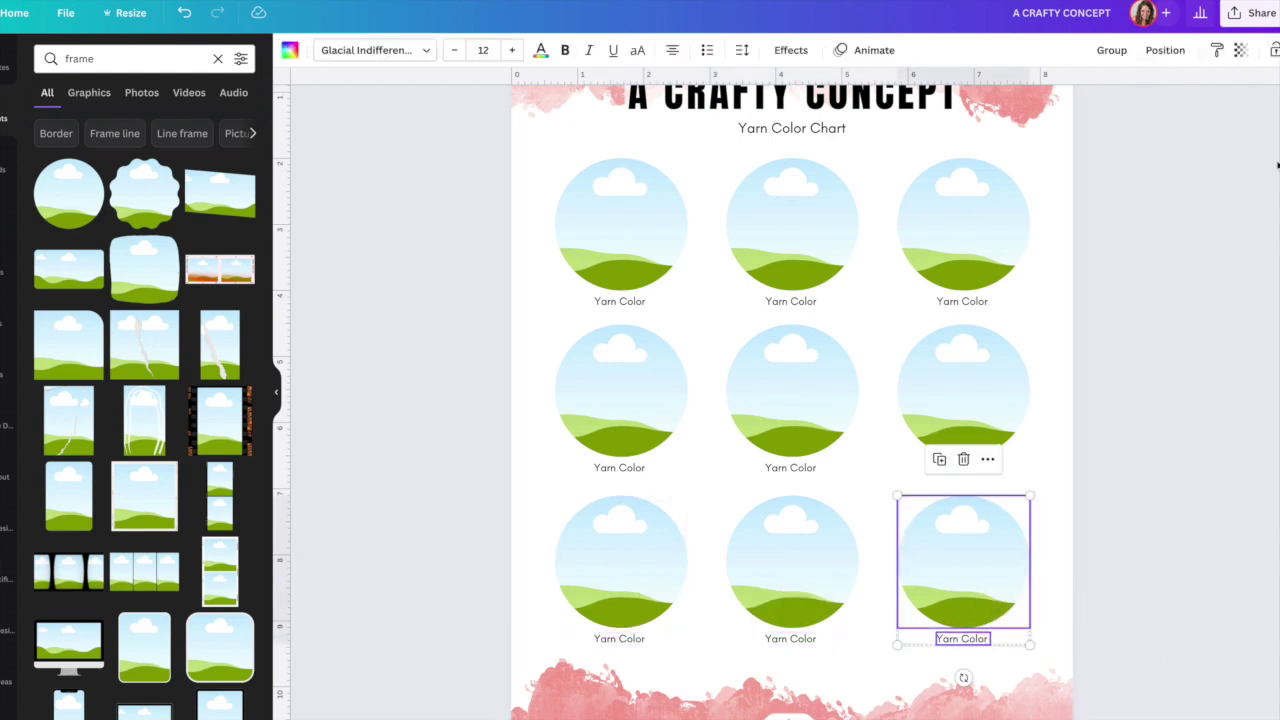
left_click(1165, 50)
left_click(997, 260)
left_click(1165, 50)
left_click(1112, 260)
left_click(1165, 50)
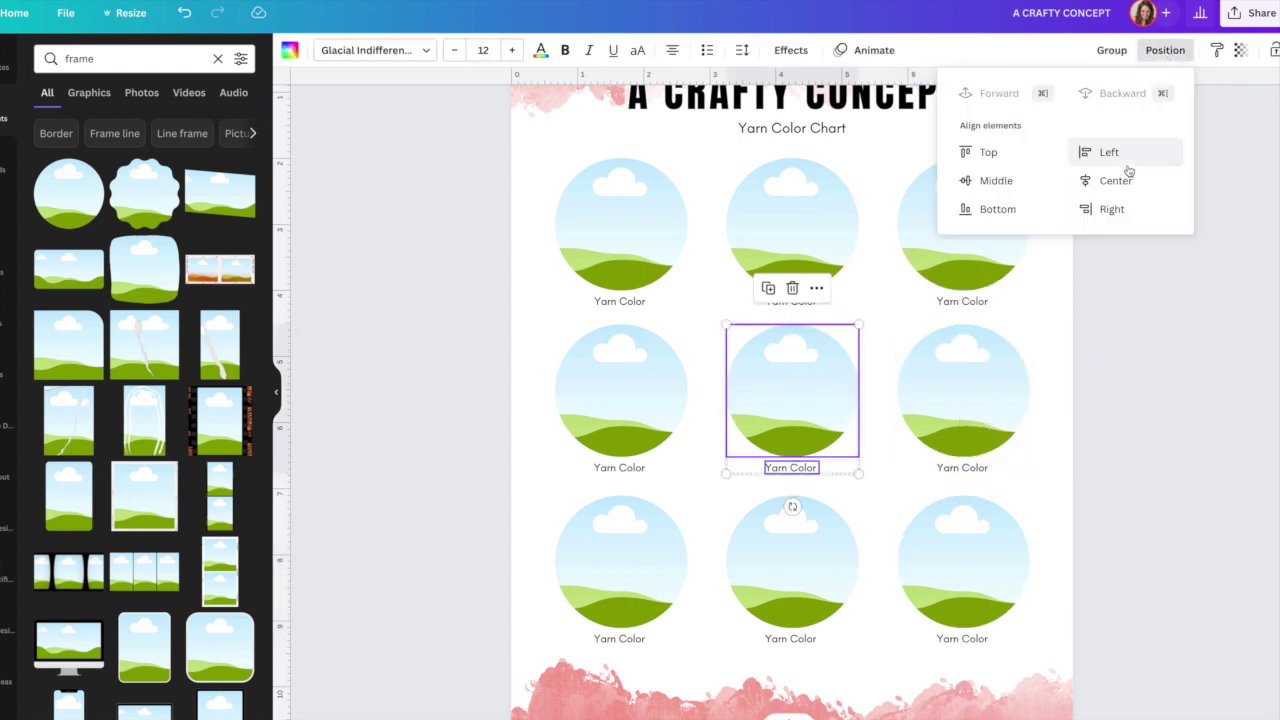
left_click(752, 597)
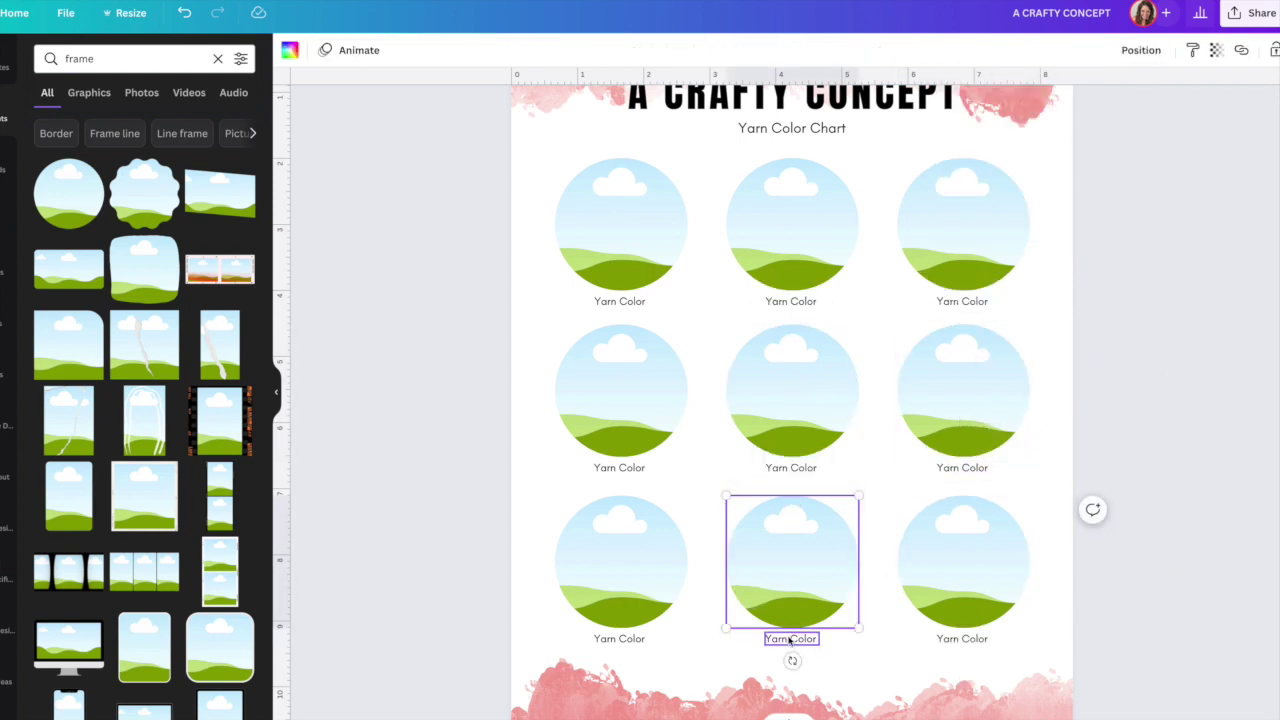
left_click(1165, 50)
left_click(429, 452)
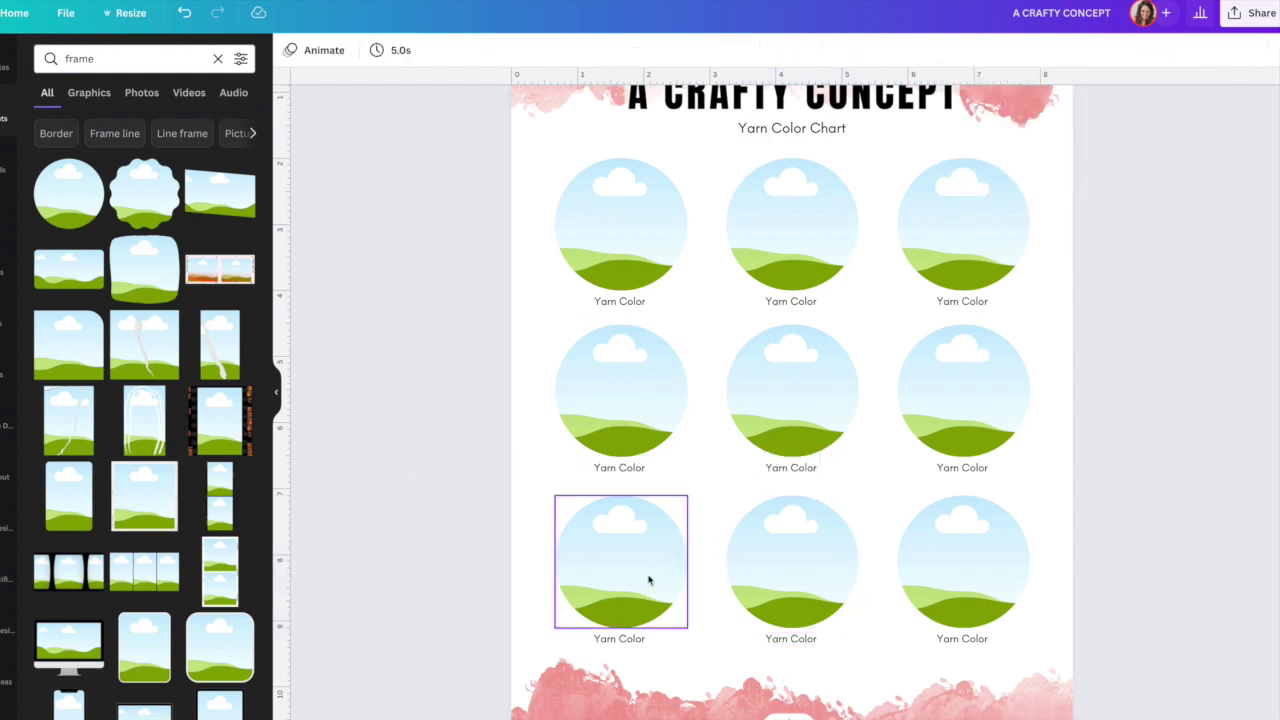
left_click(620, 640)
left_click(1176, 58)
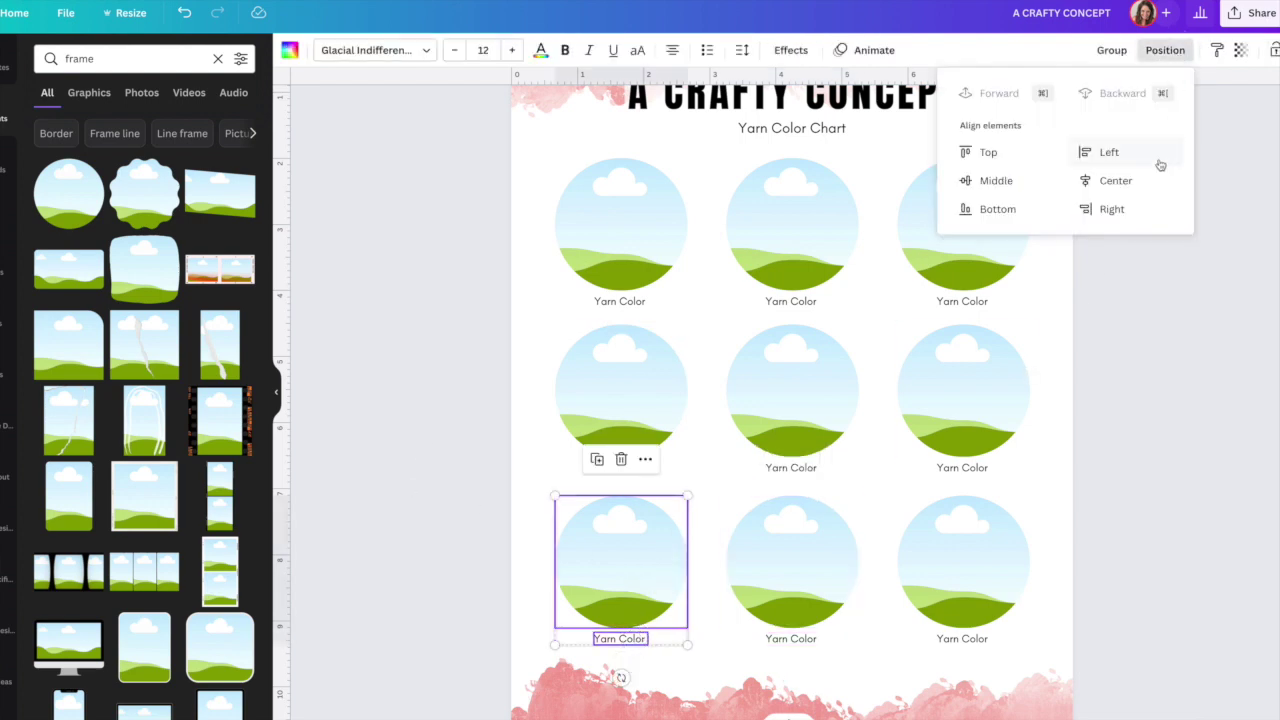
Step: Pair the middle-left, top-right and top-middle circles with their captions and check alignment
left_click(640, 410)
left_click(618, 470, "shift")
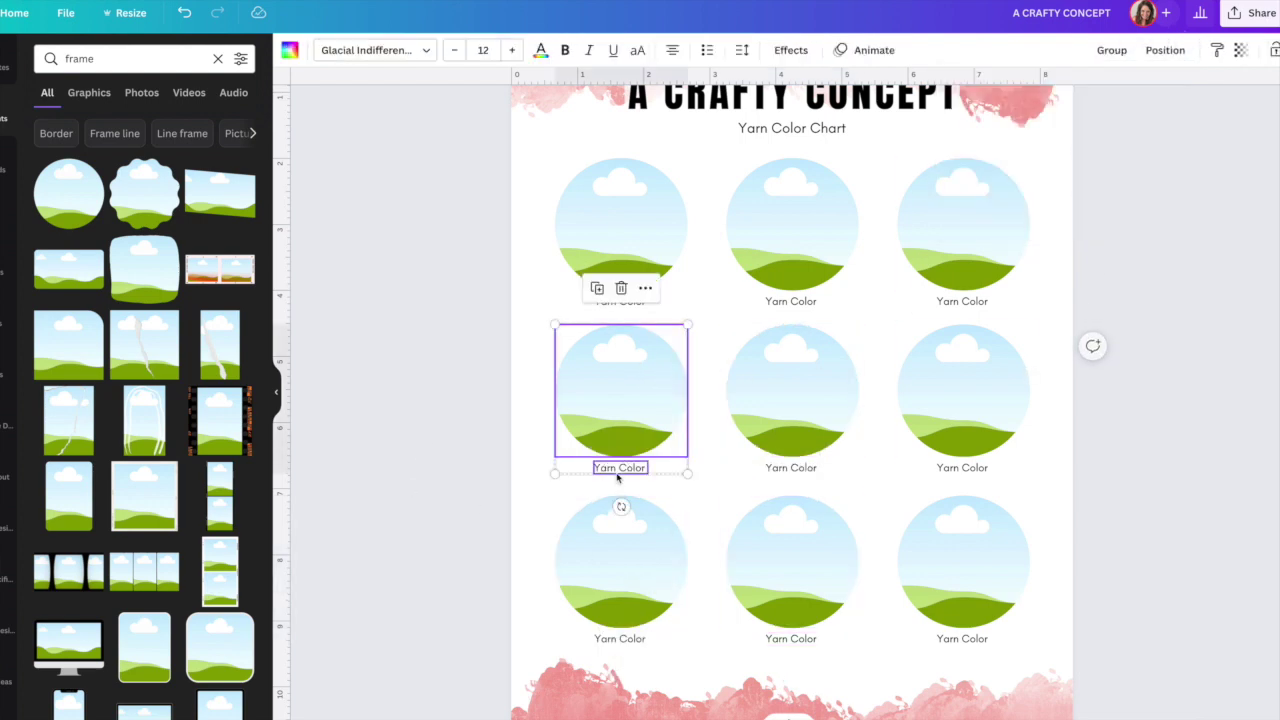
left_click(1165, 50)
left_click(991, 271)
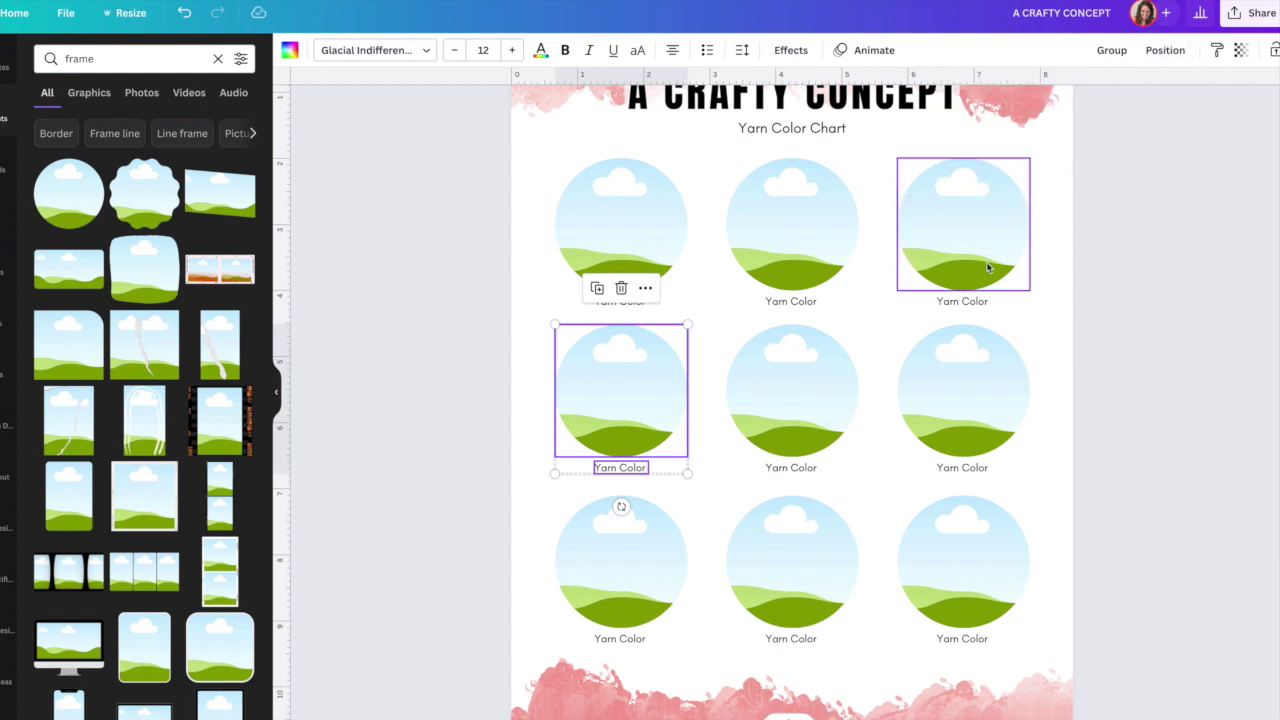
left_click(963, 305, "shift")
left_click(1165, 52)
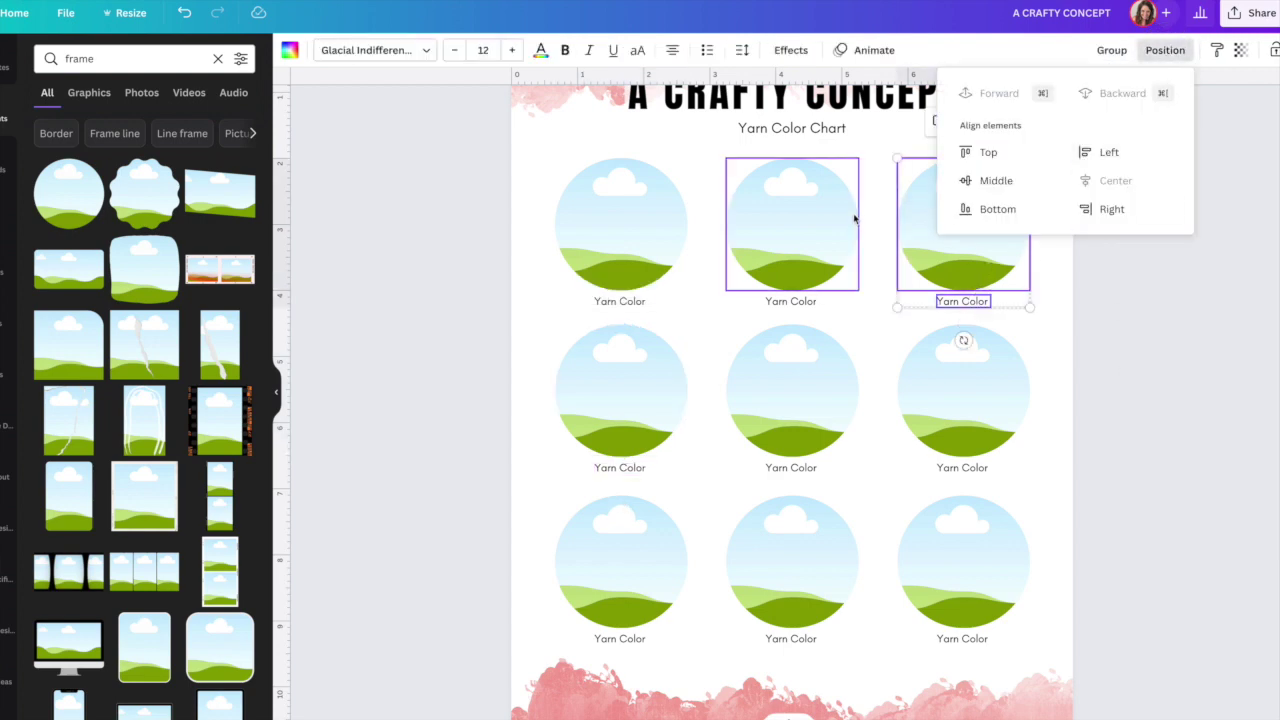
left_click(820, 275)
left_click(791, 301, "shift")
left_click(1165, 50)
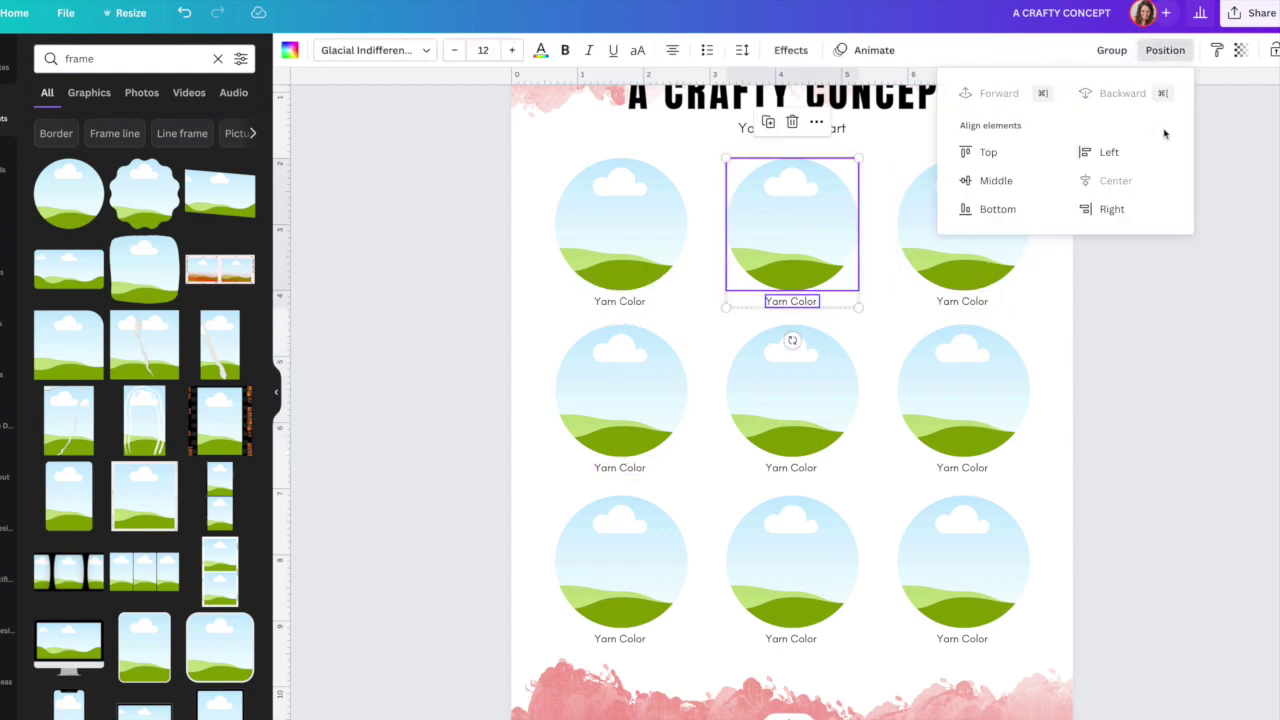
Step: Centre the top-left 'Yarn Color' label under its circle frame
left_click(671, 237)
left_click(620, 301, "shift")
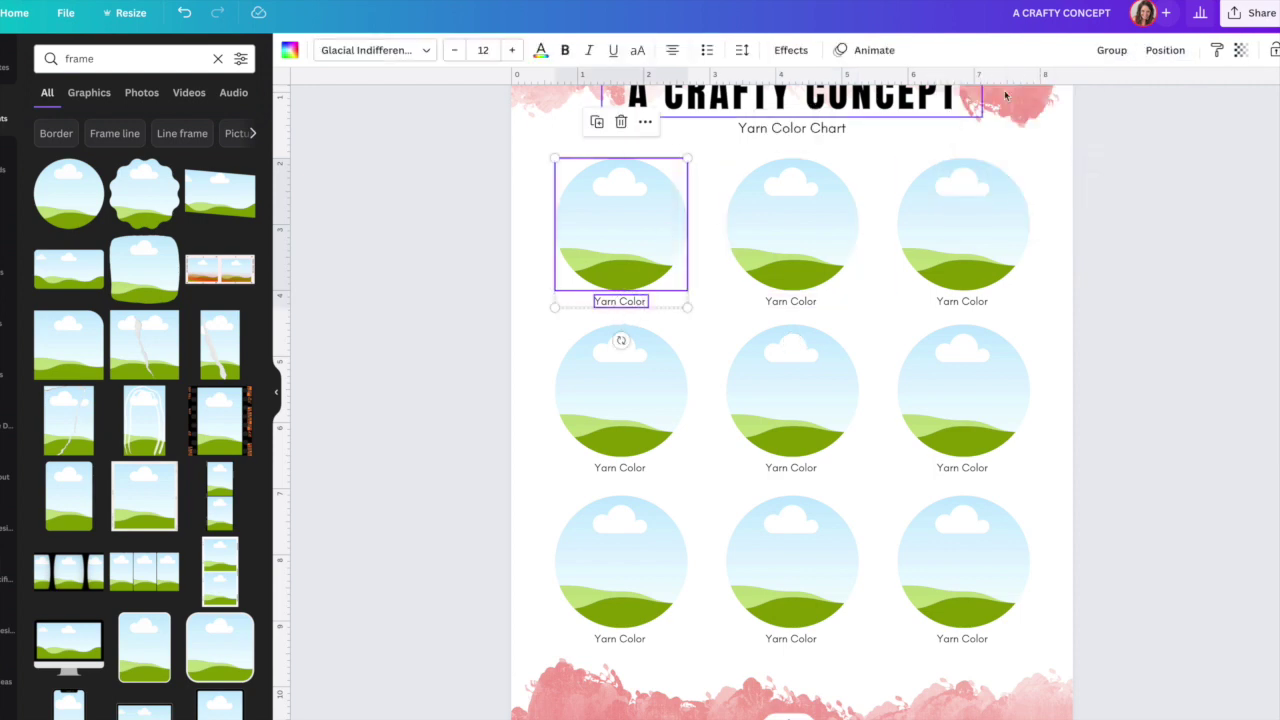
left_click(1165, 50)
left_click(1171, 291)
left_click(1176, 294)
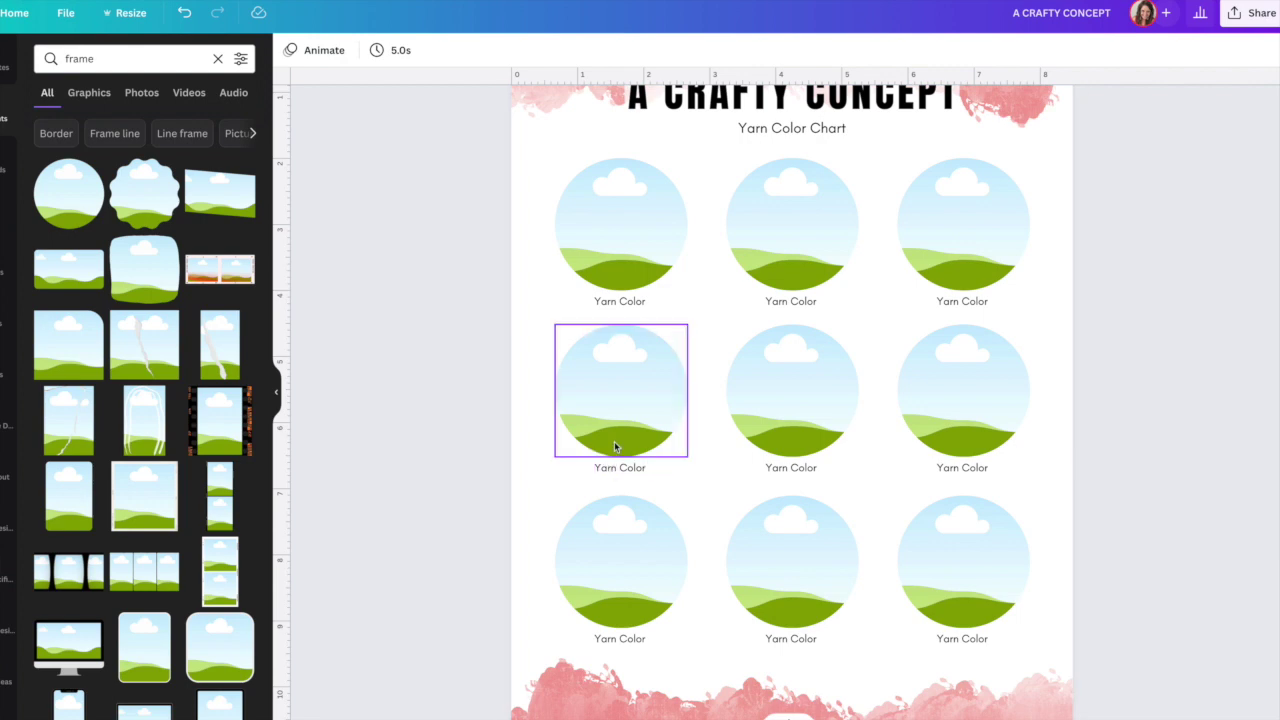
Step: Shift-select the three middle-row Yarn Color captions and drag them a few pixels lower, undoing a first upward nudge
left_click(598, 469)
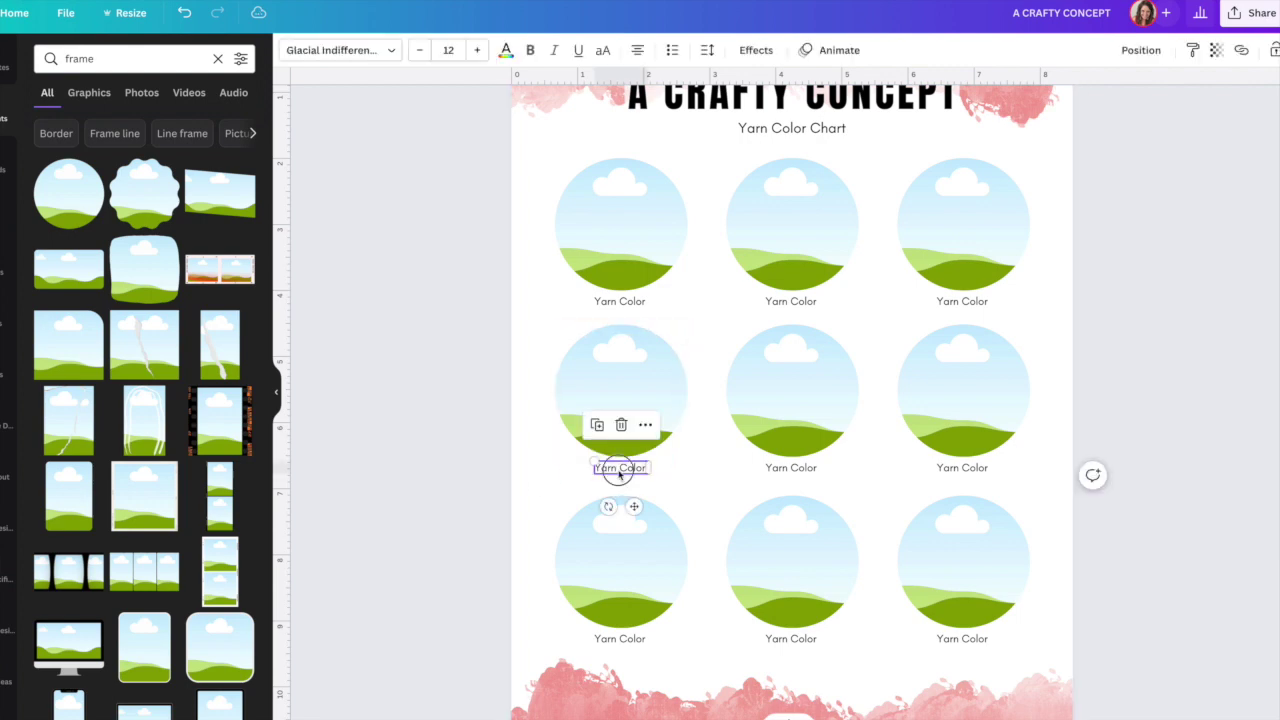
left_click(797, 469, "shift")
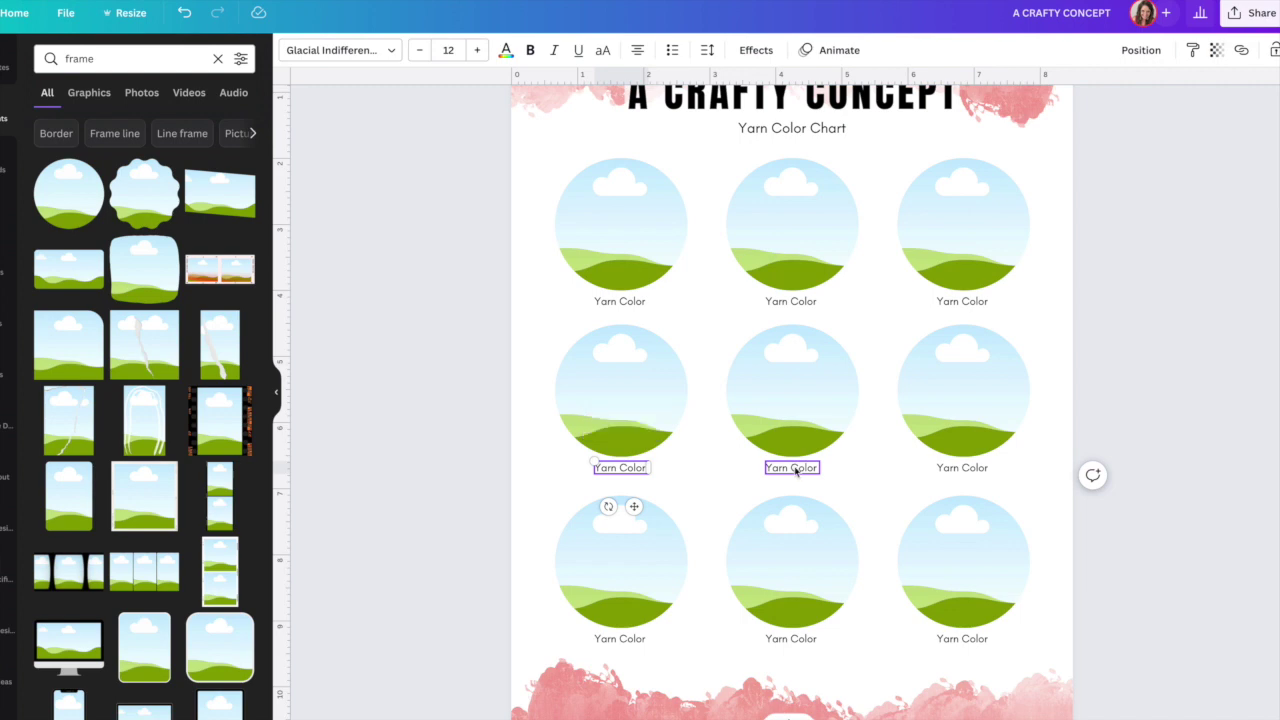
left_click(938, 469, "shift")
left_click_drag(938, 469, 940, 465)
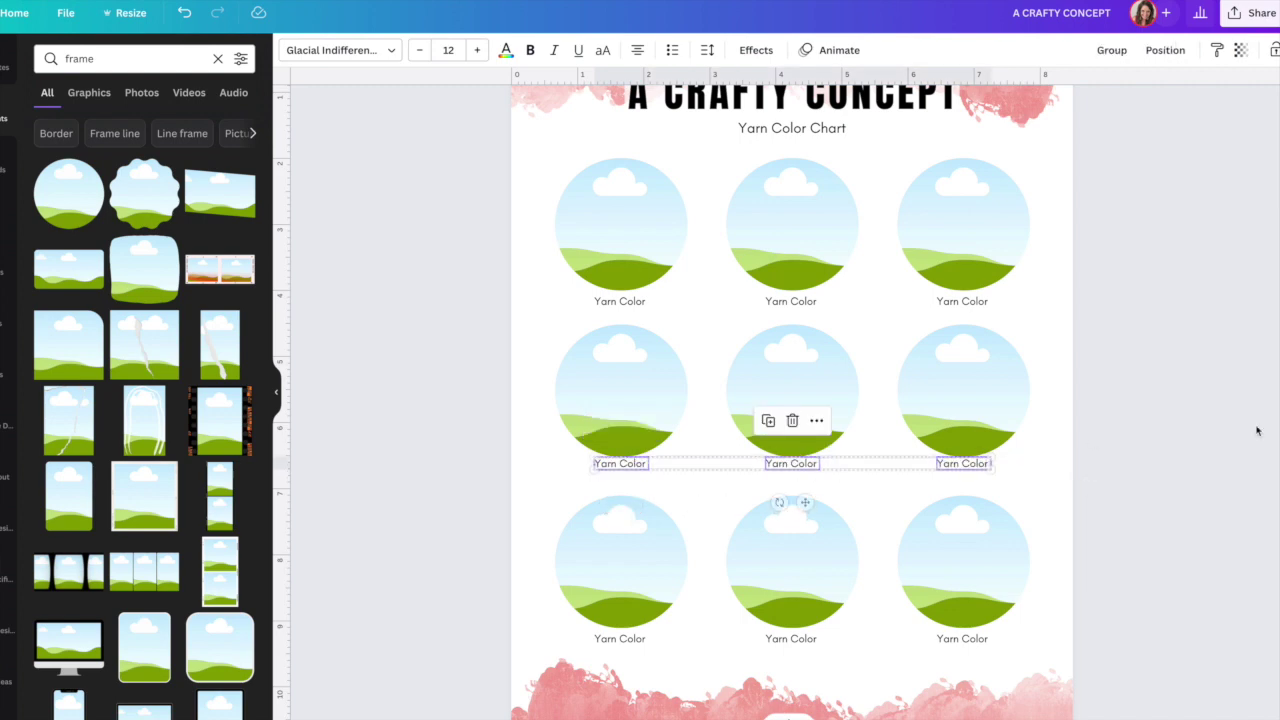
left_click(1091, 466)
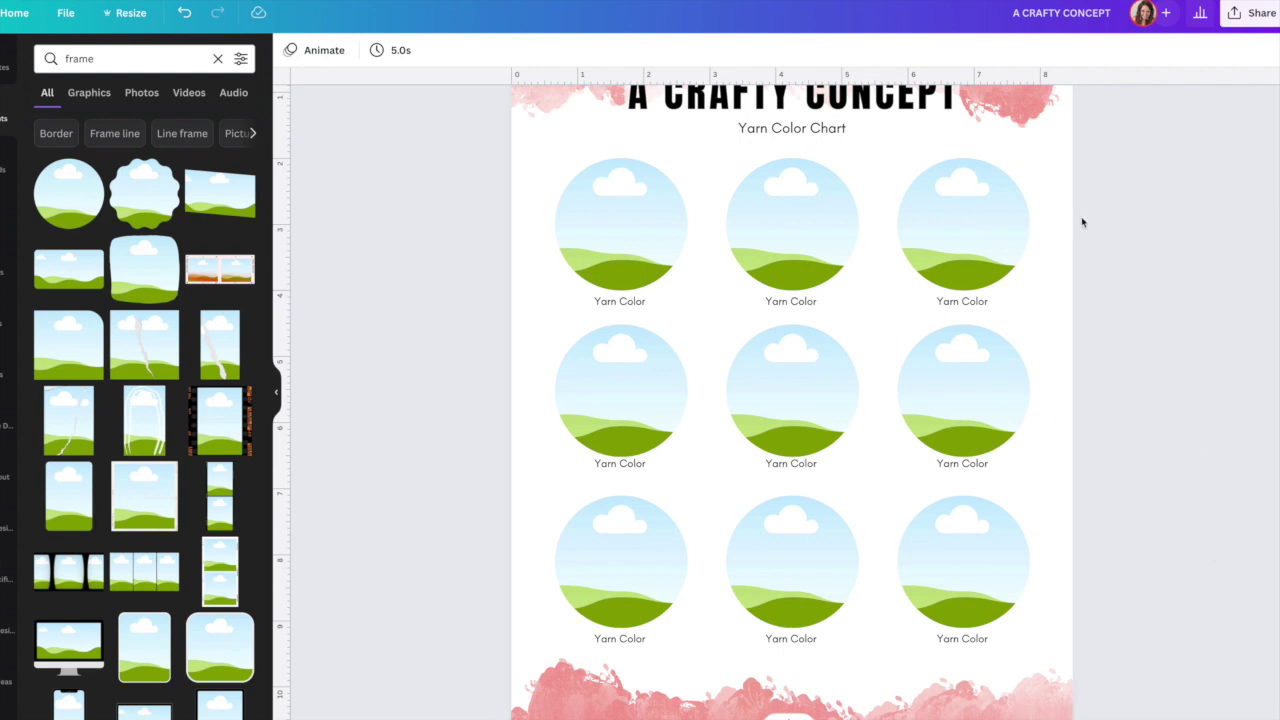
key("ctrl+z")
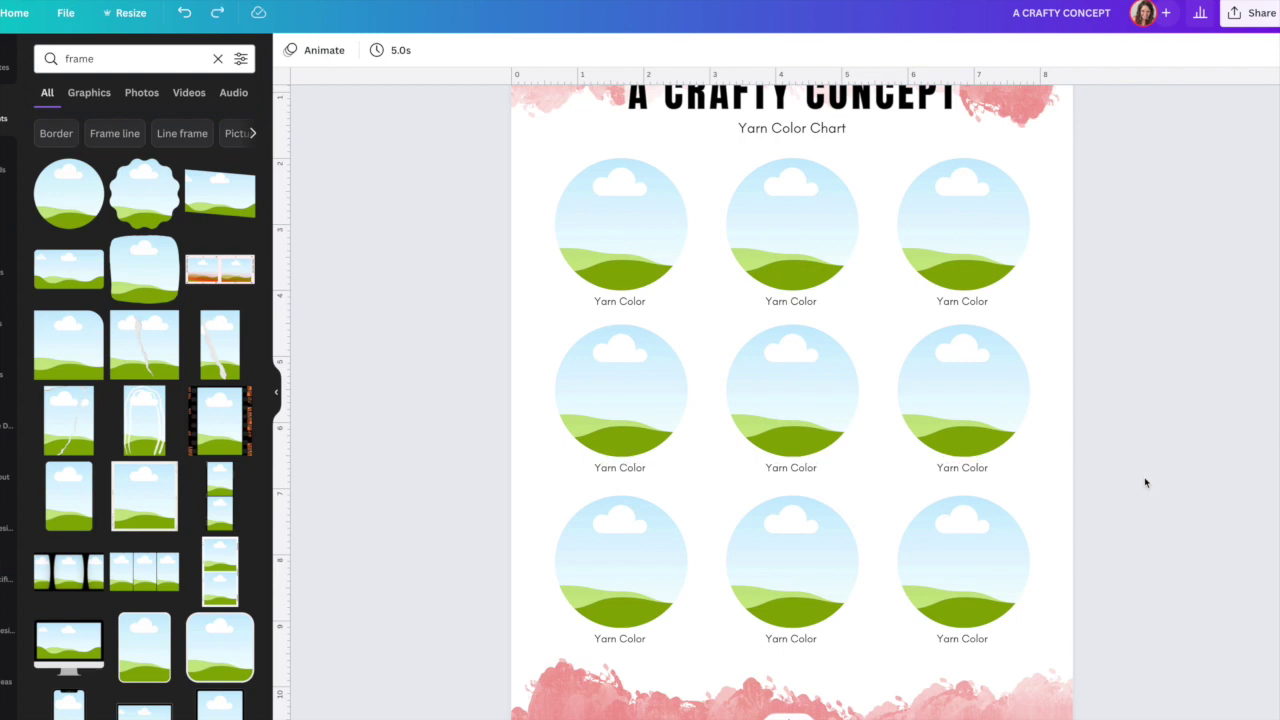
left_click(968, 467)
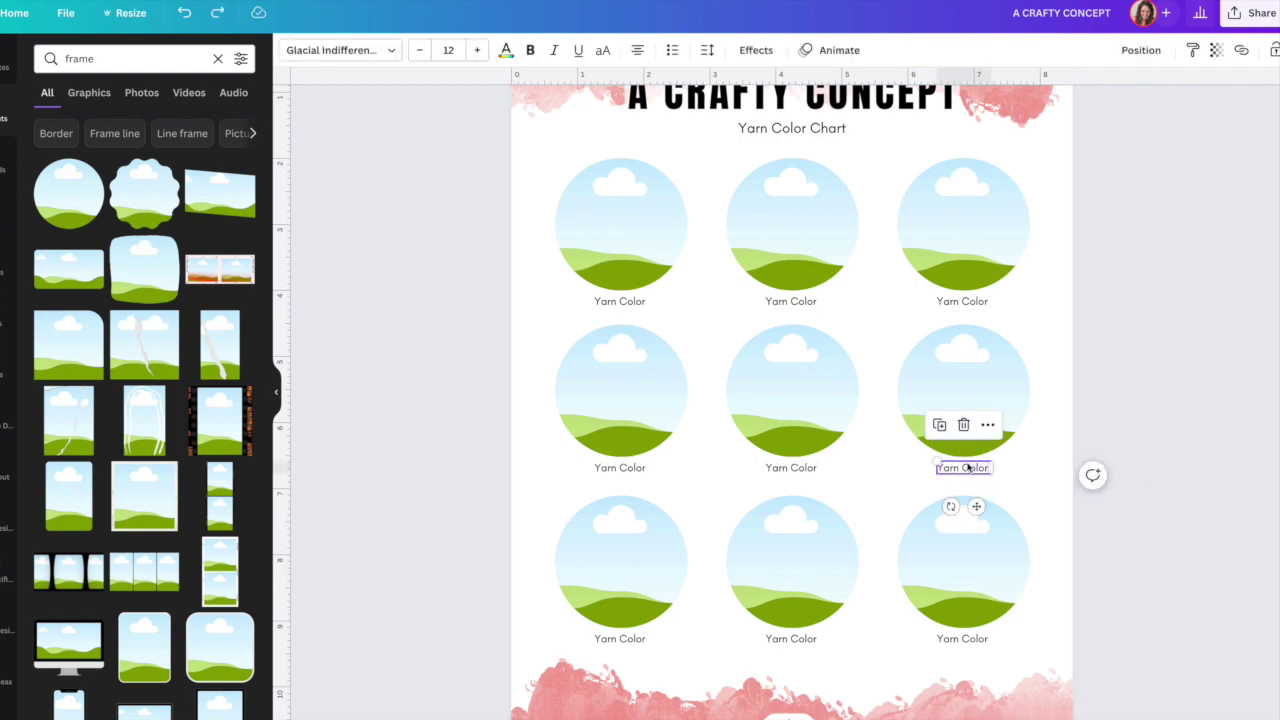
left_click(792, 468, "shift")
left_click(616, 468, "shift")
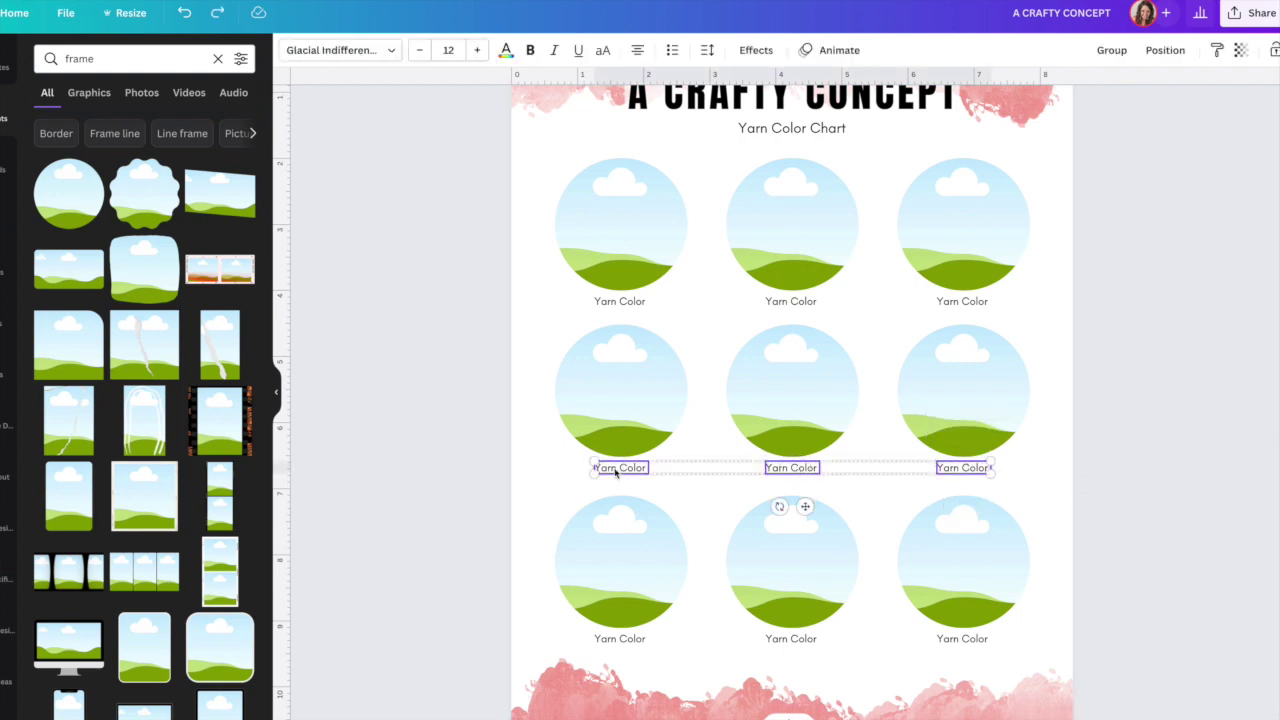
left_click_drag(616, 468, 618, 477)
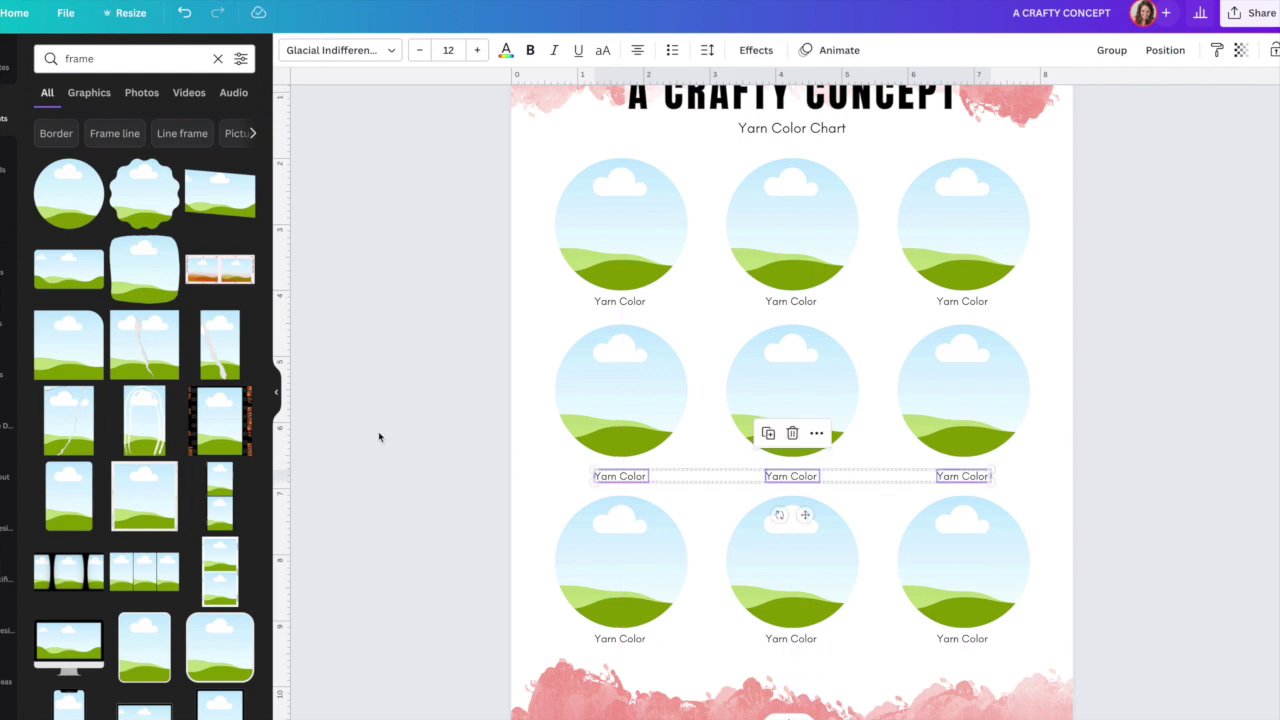
left_click(379, 434)
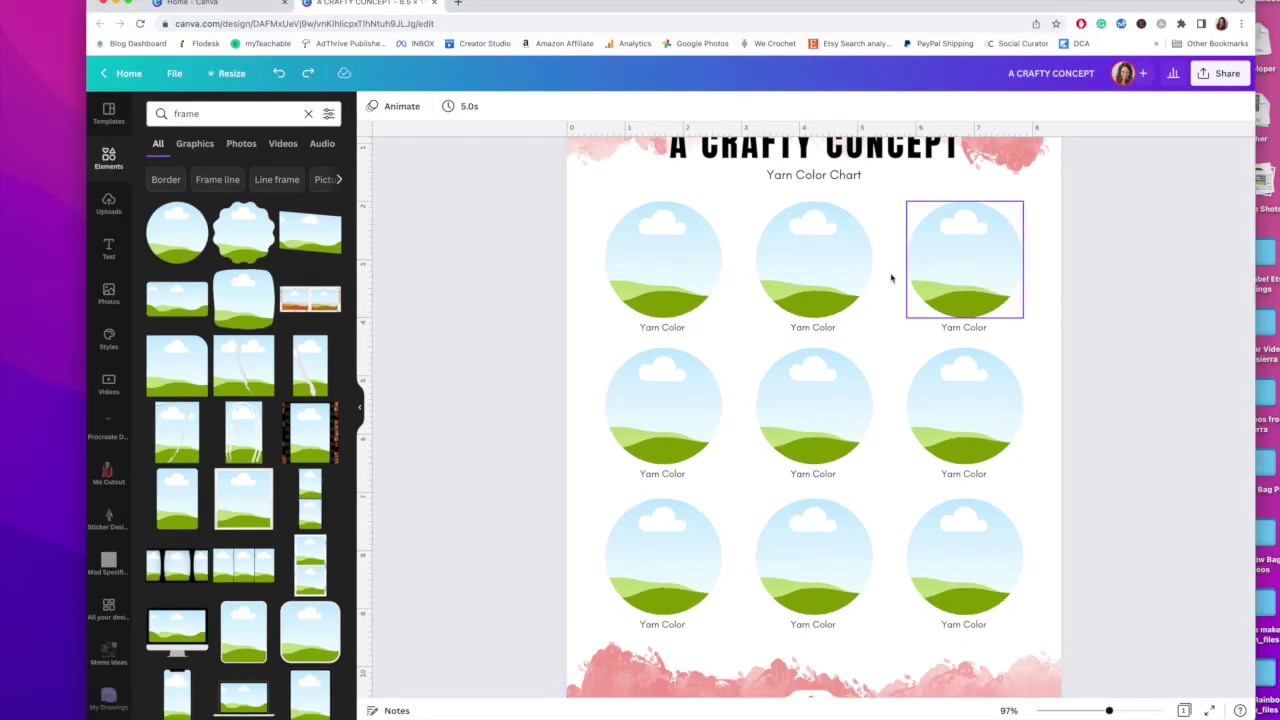
Step: Group each top-row circle frame with its own Yarn Color label
left_click_drag(518, 238, 658, 331)
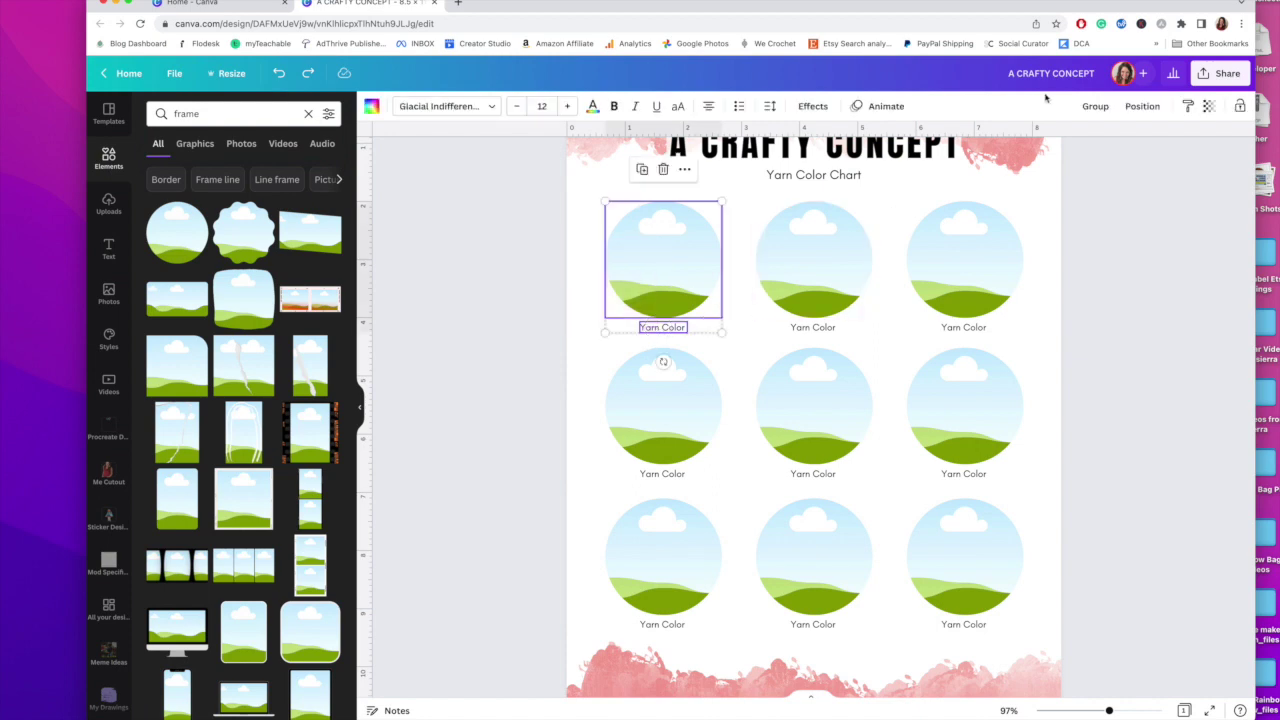
left_click(1086, 104)
left_click(806, 263)
left_click(827, 330, "shift")
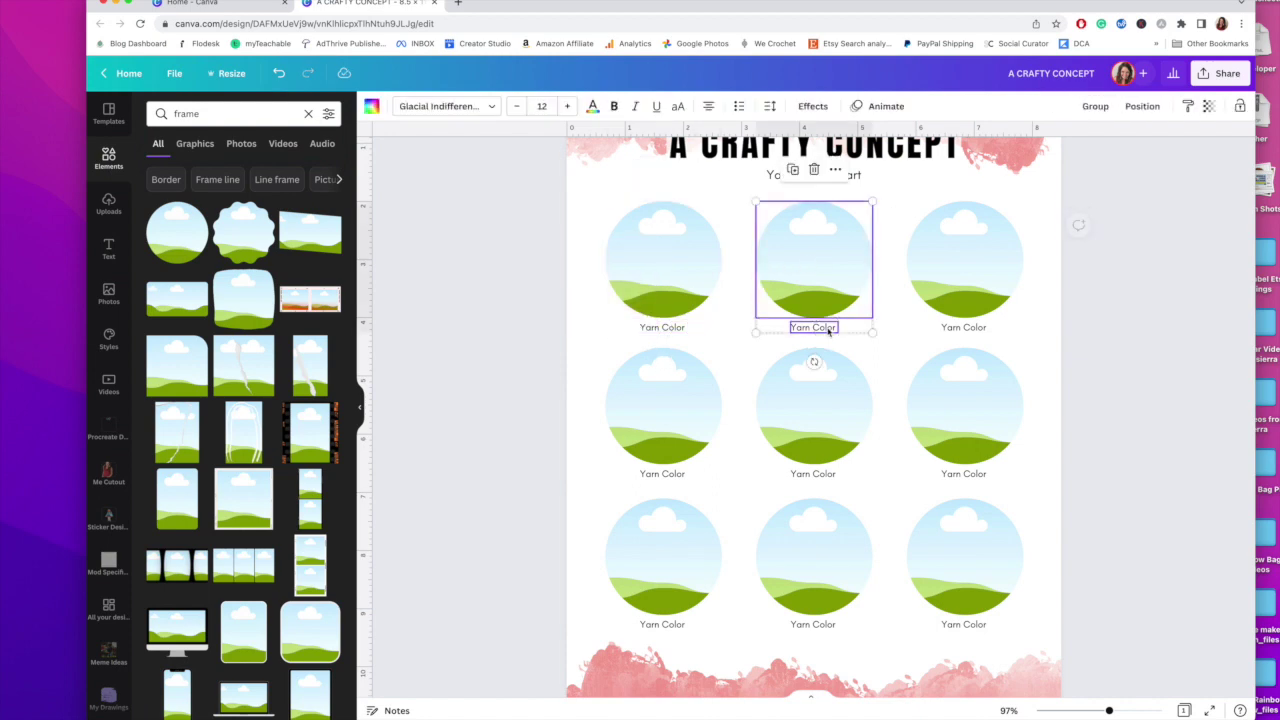
left_click(1099, 109)
left_click(962, 262)
left_click(964, 327, "shift")
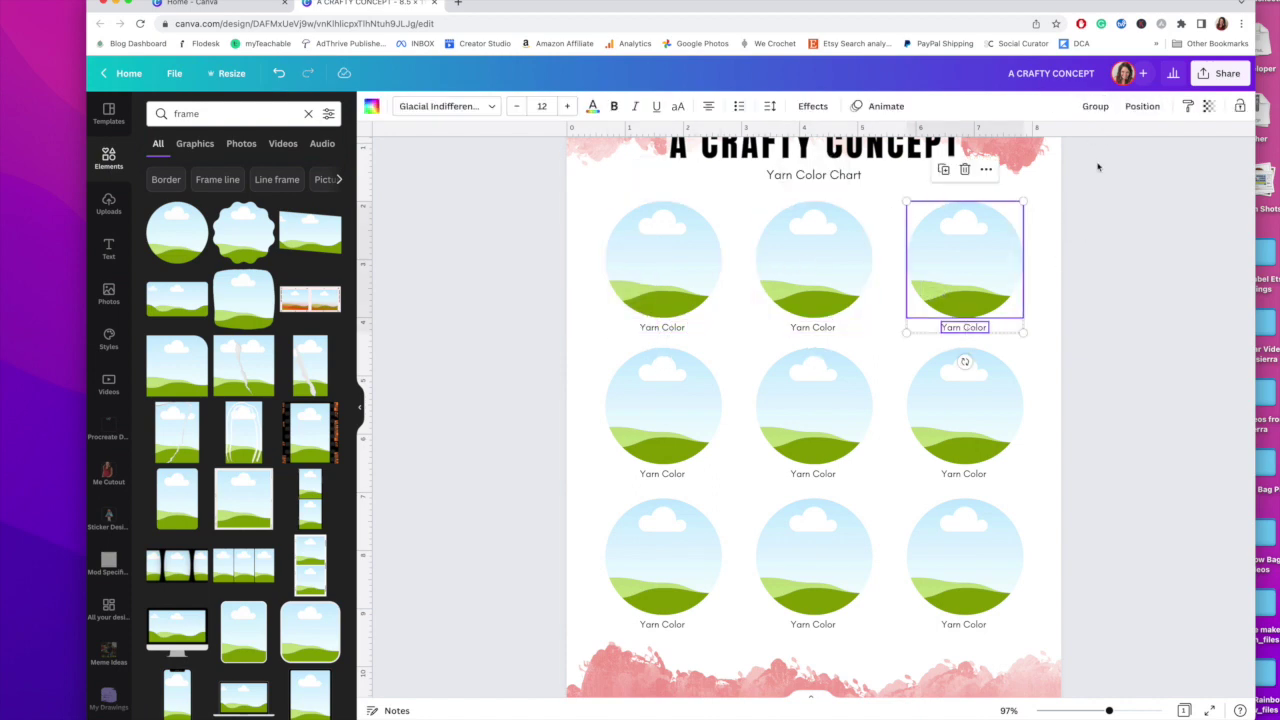
left_click(1099, 109)
Step: Group the middle-right, centre and middle-left frames with their labels
left_click(943, 440)
left_click(964, 474, "shift")
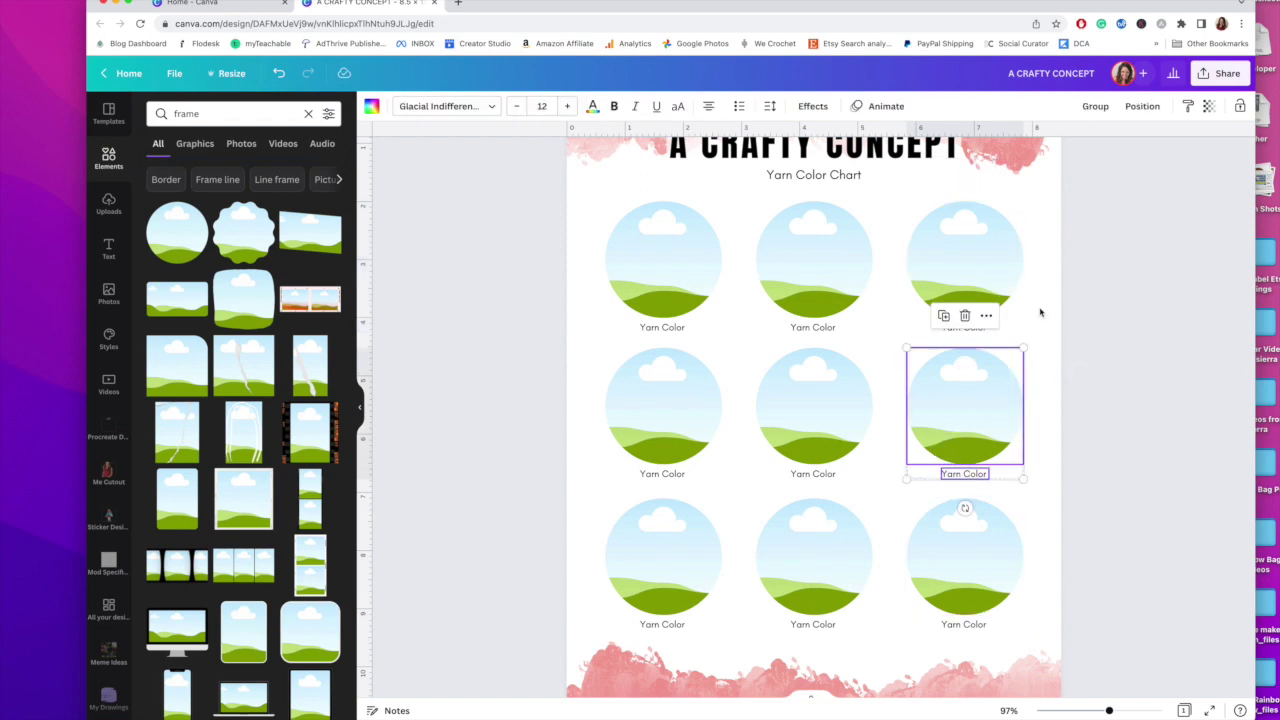
left_click(1093, 109)
left_click(851, 409)
left_click(815, 472, "shift")
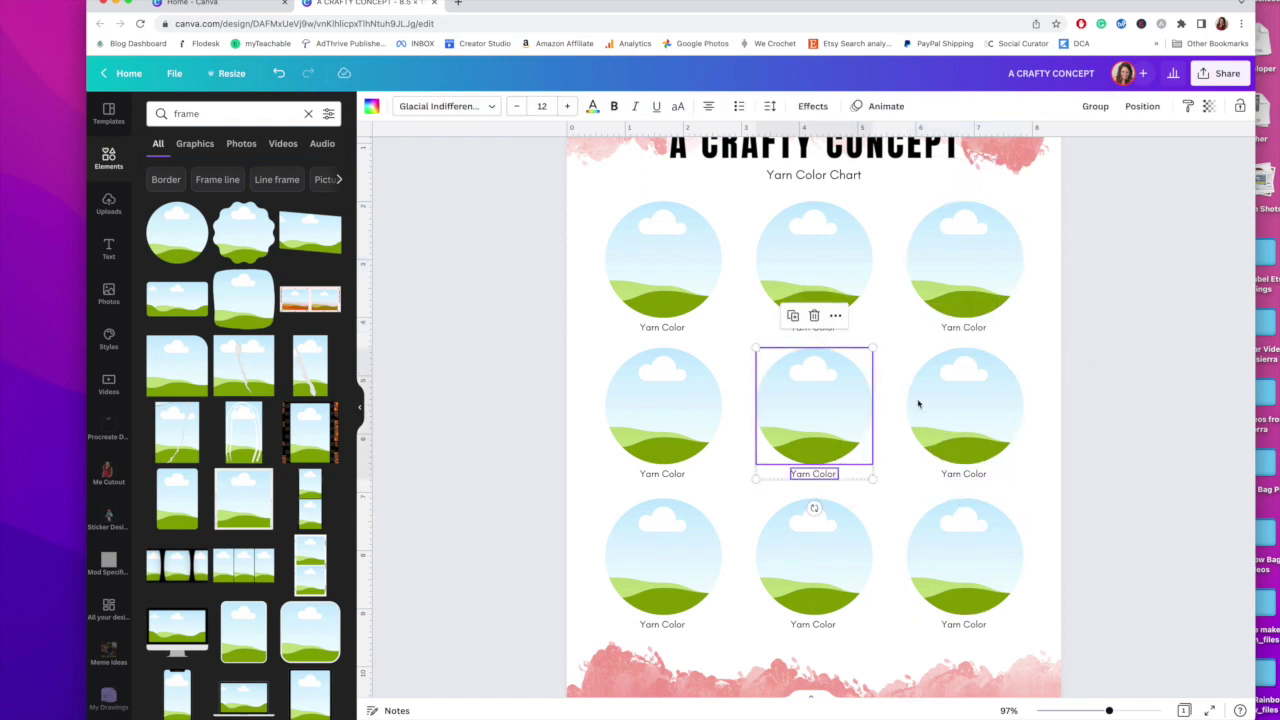
left_click(1095, 106)
left_click(662, 410)
left_click(662, 474, "shift")
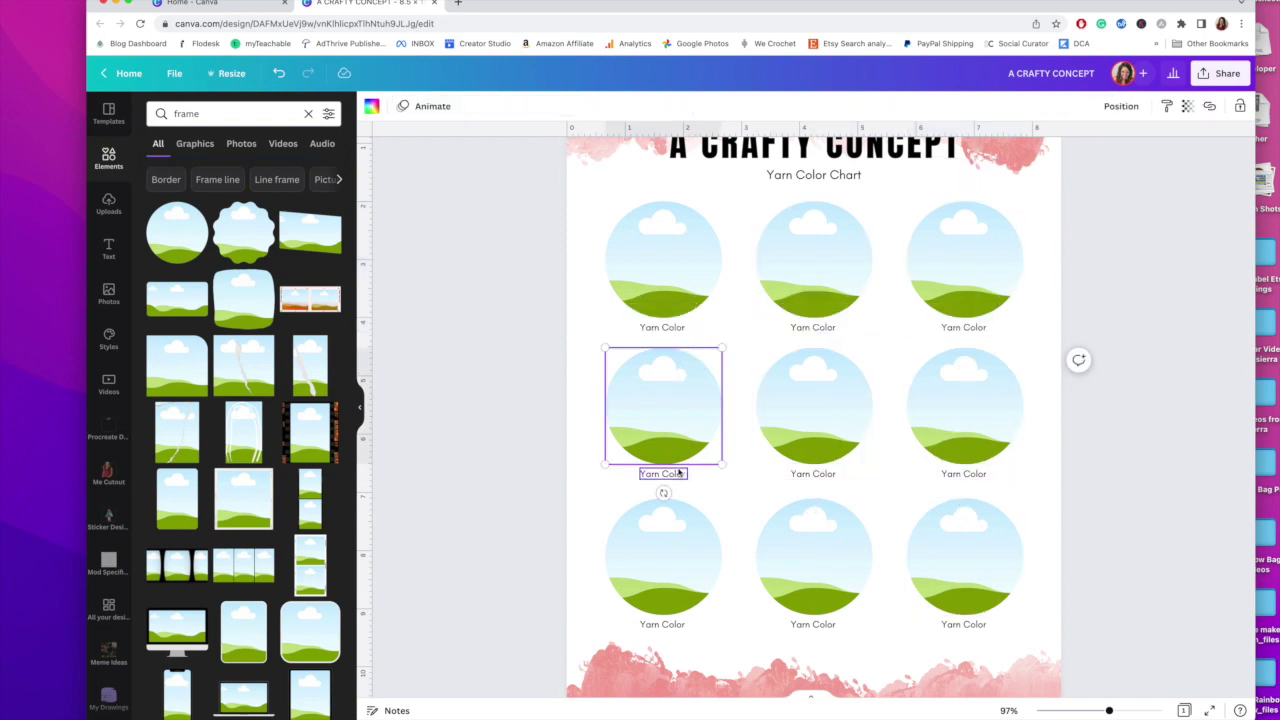
left_click(1094, 107)
Step: Group each bottom-row circle frame with its label, then clear the selection
left_click(663, 560)
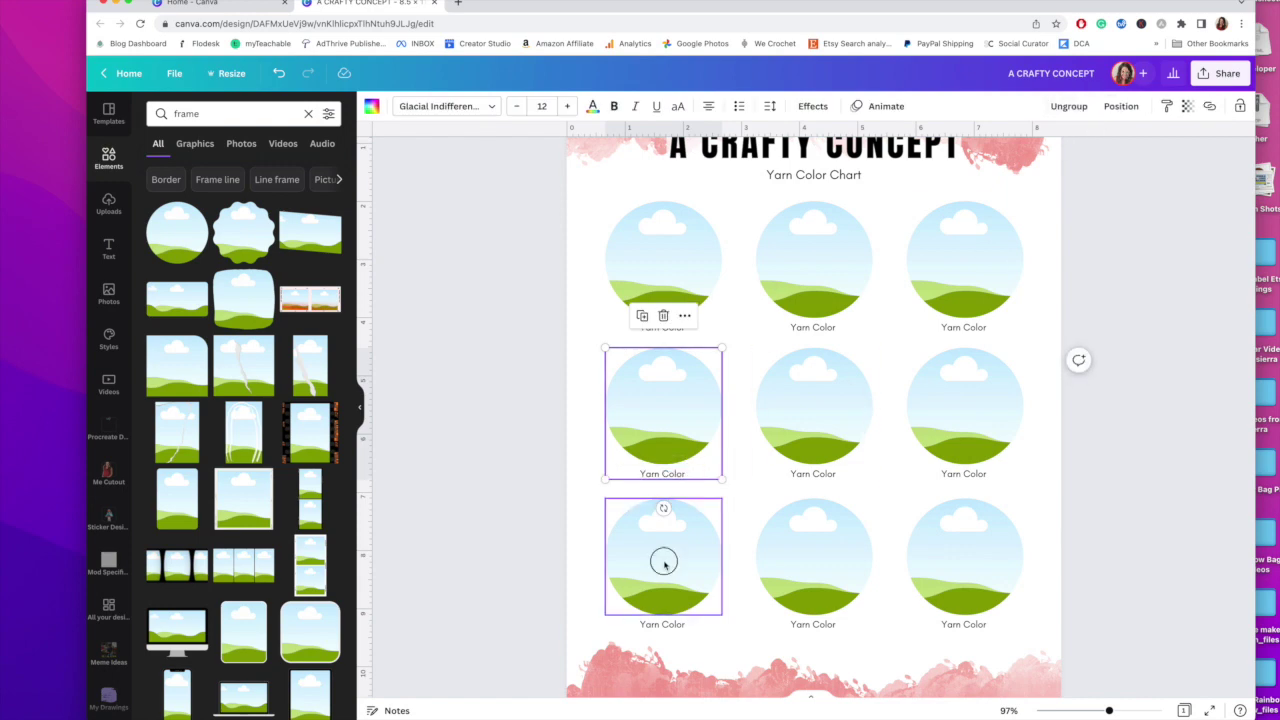
left_click(678, 622, "shift")
left_click(1094, 105)
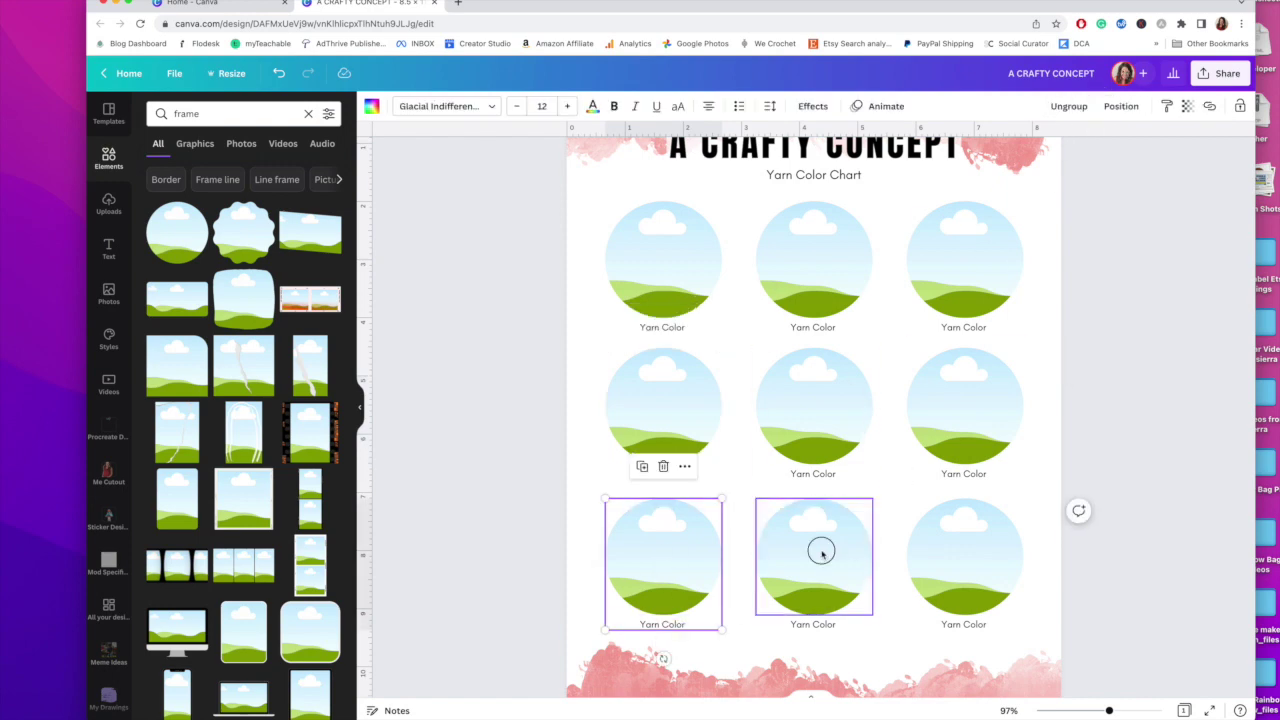
left_click(818, 553)
left_click(815, 624, "shift")
left_click(1094, 106)
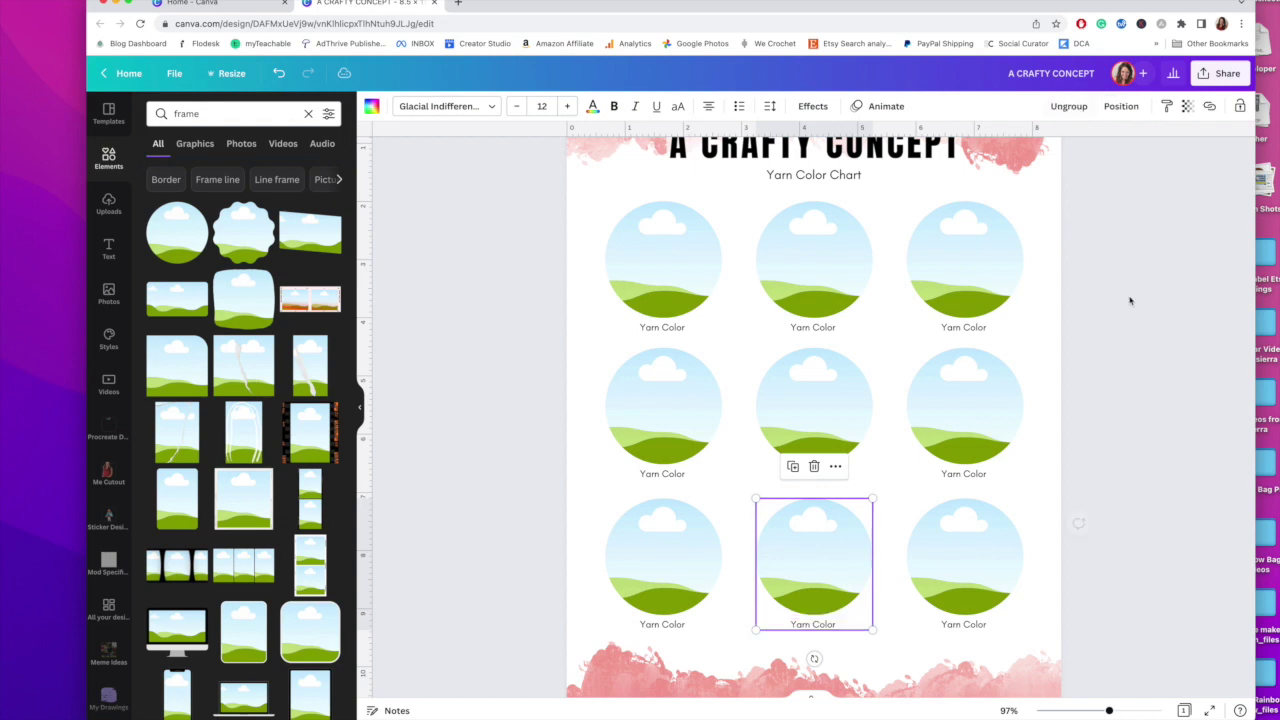
left_click(985, 553)
left_click(975, 624, "shift")
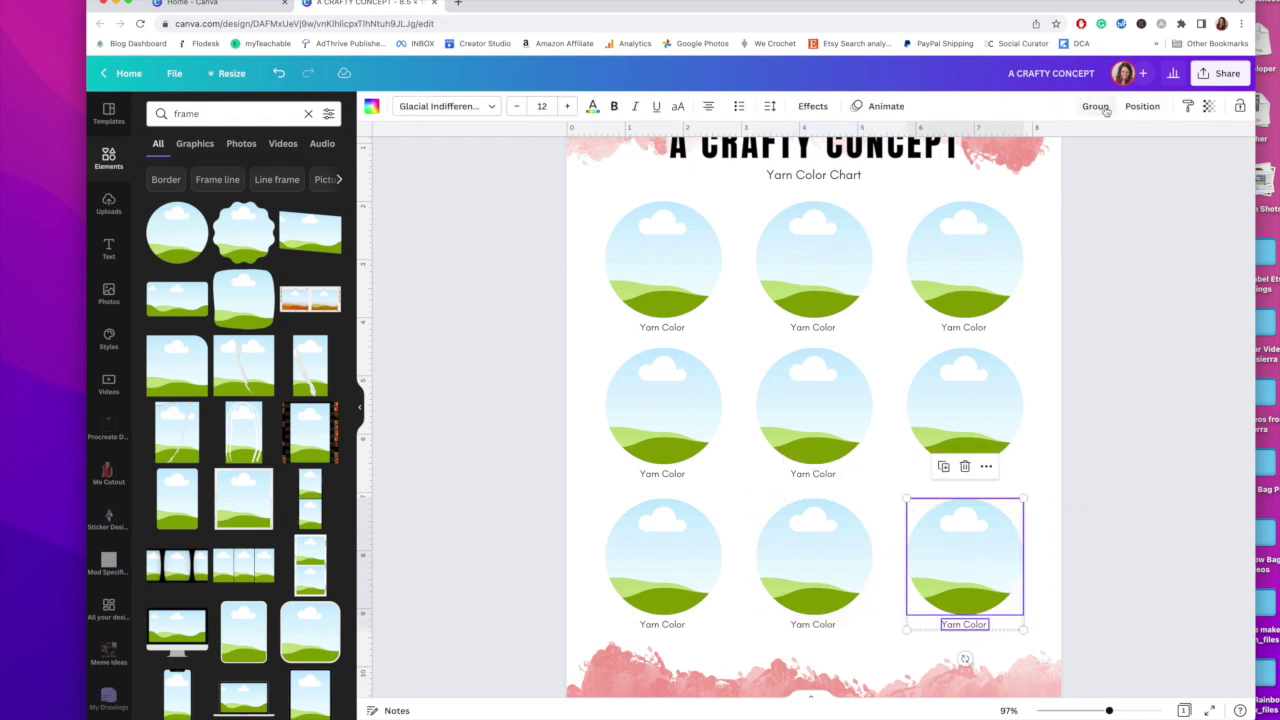
left_click(1096, 106)
scroll(1123, 394, "down", 2)
left_click(1123, 394)
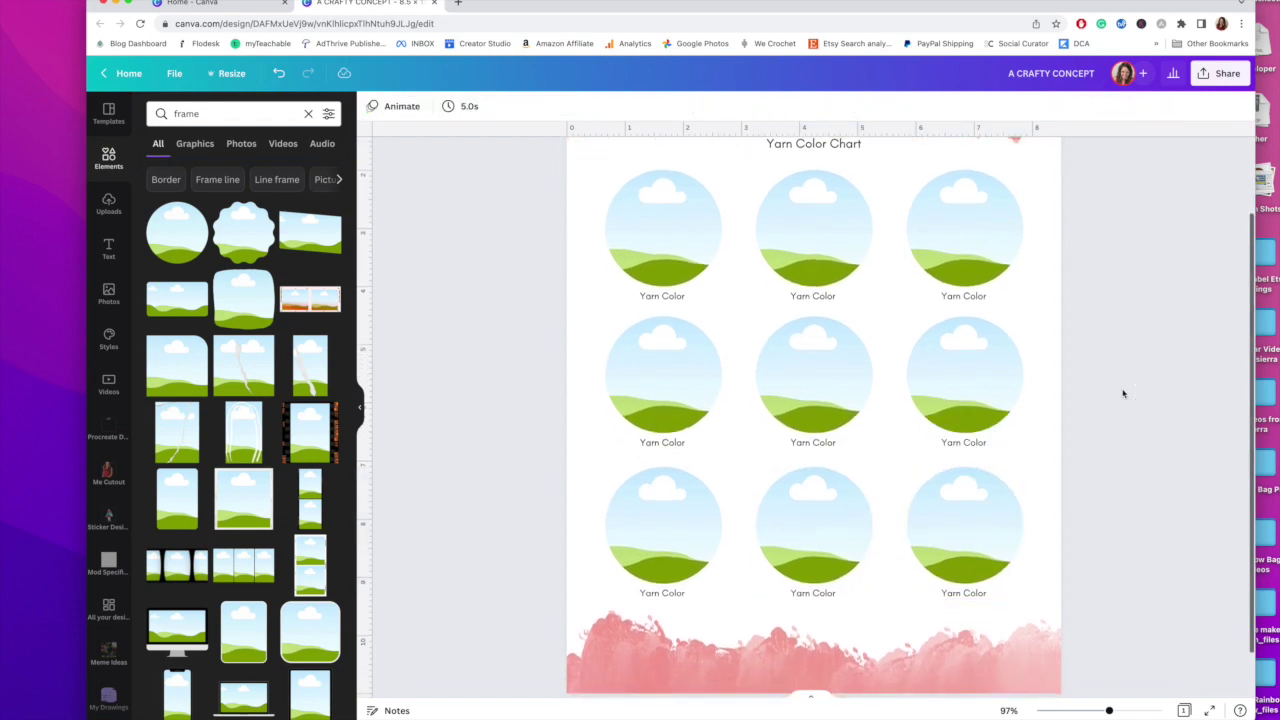
Step: Centre the three right-column frame groups on each other
left_click_drag(997, 240, 986, 211)
key("super+z")
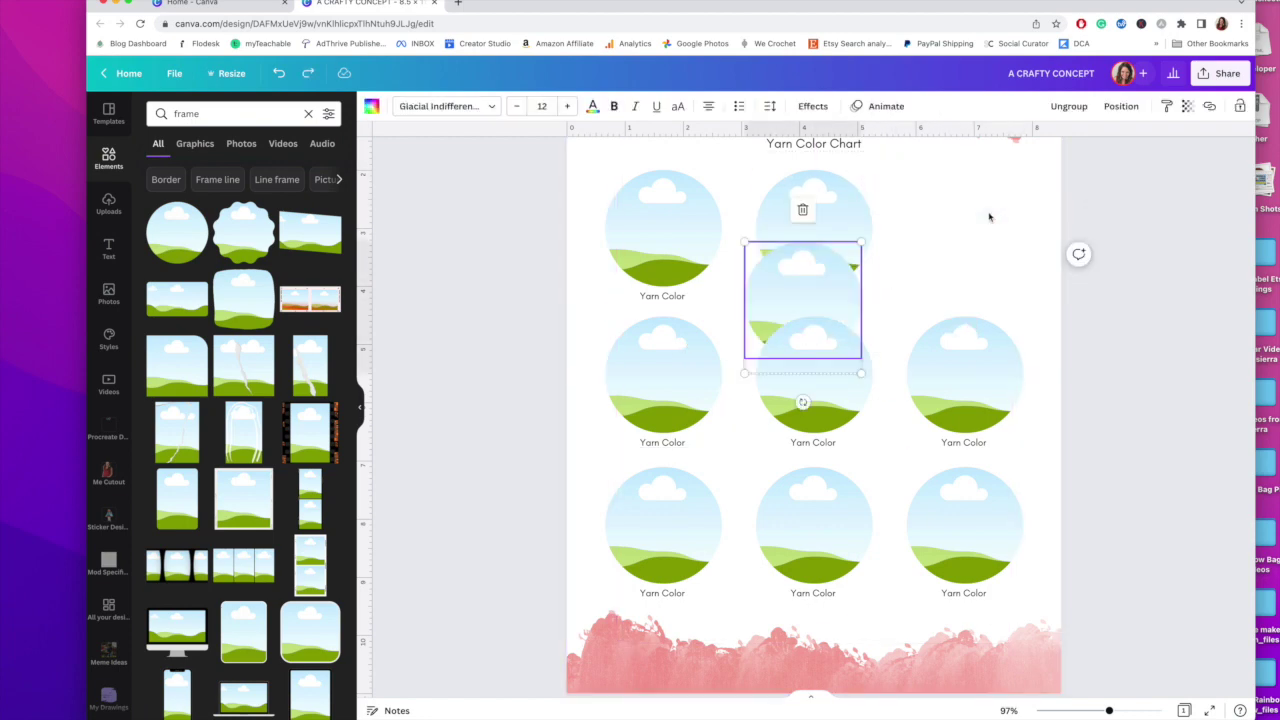
key("super+shift+z")
left_click_drag(1143, 177, 988, 549)
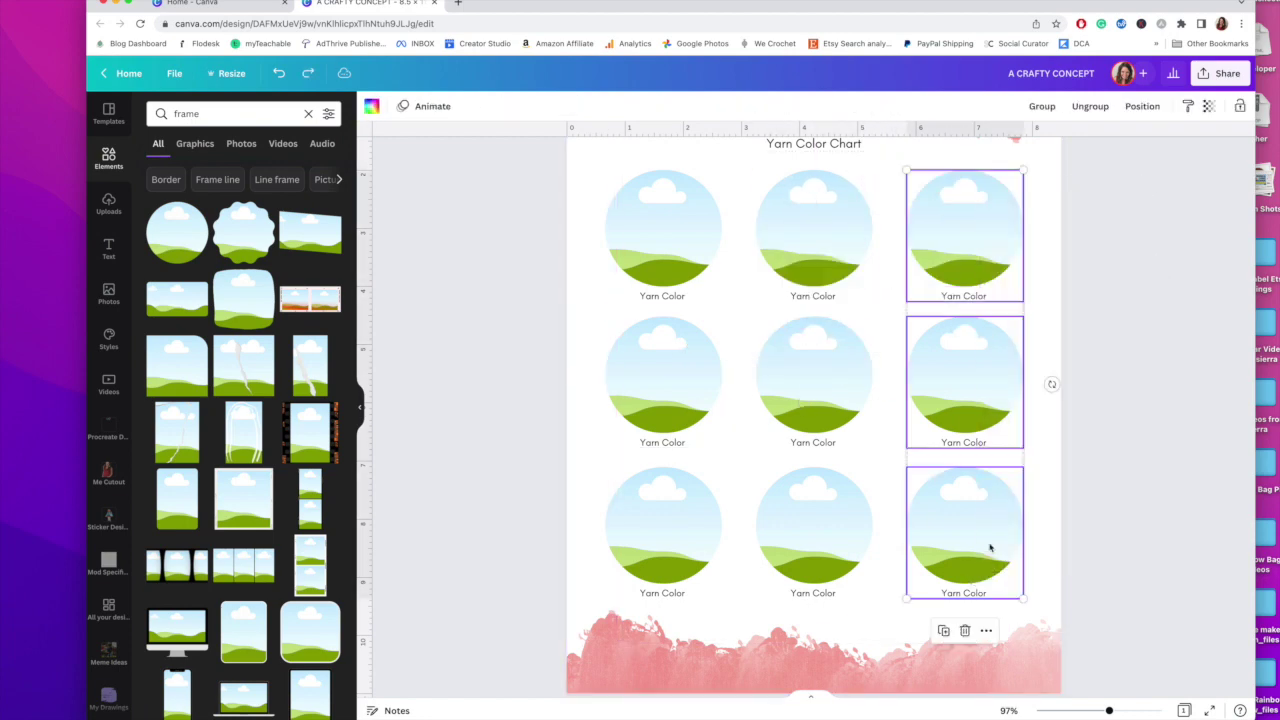
left_click(1157, 114)
left_click(1117, 223)
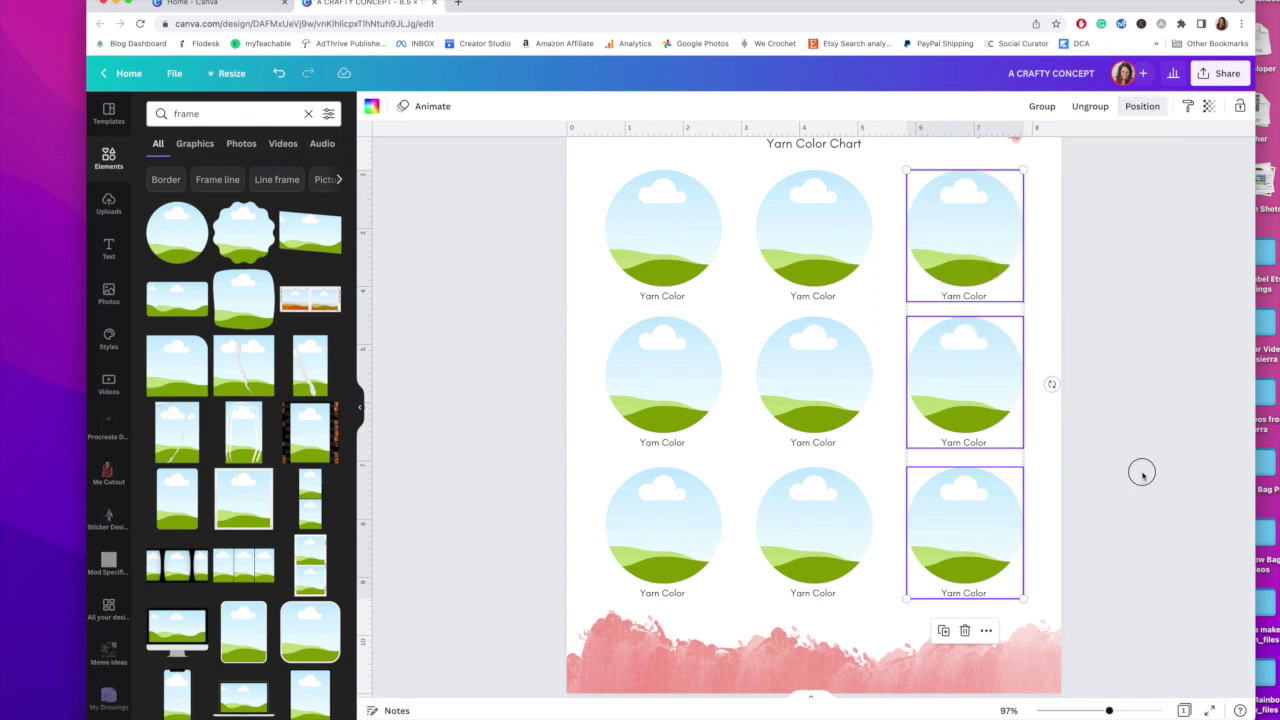
Step: Centre the middle-column and left-column frame groups on each other
left_click(772, 185)
left_click(826, 420, "shift")
left_click(837, 486, "shift")
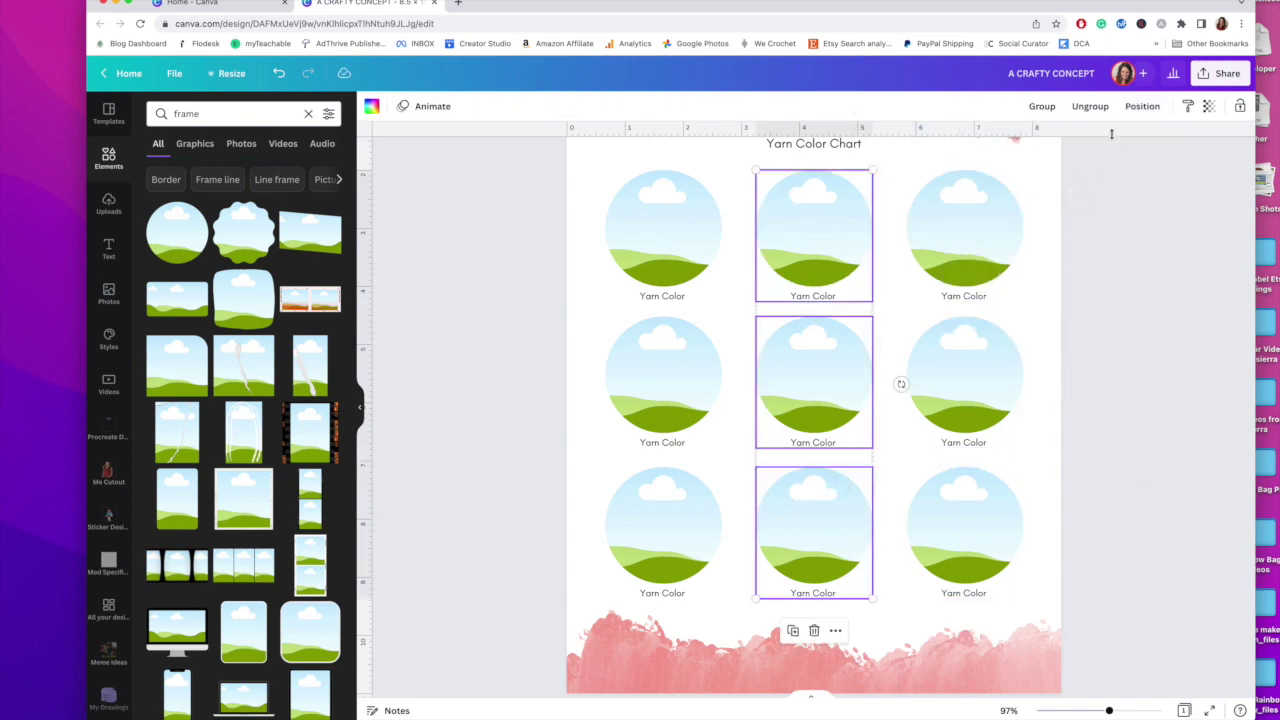
left_click(1142, 106)
left_click(1120, 228)
left_click_drag(483, 225, 644, 522)
left_click(1142, 106)
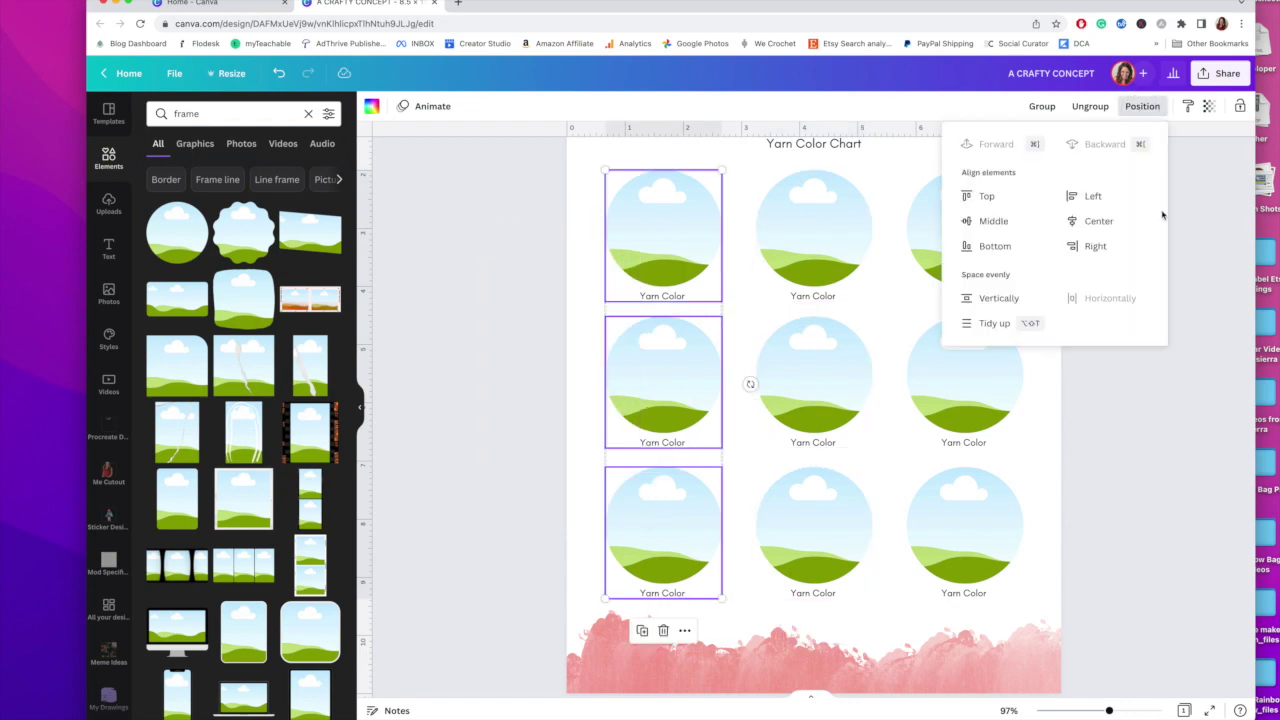
left_click(1222, 485)
Step: Line up the top, middle and bottom rows of frame groups, then zoom out to the whole page
left_click_drag(1089, 239, 528, 234)
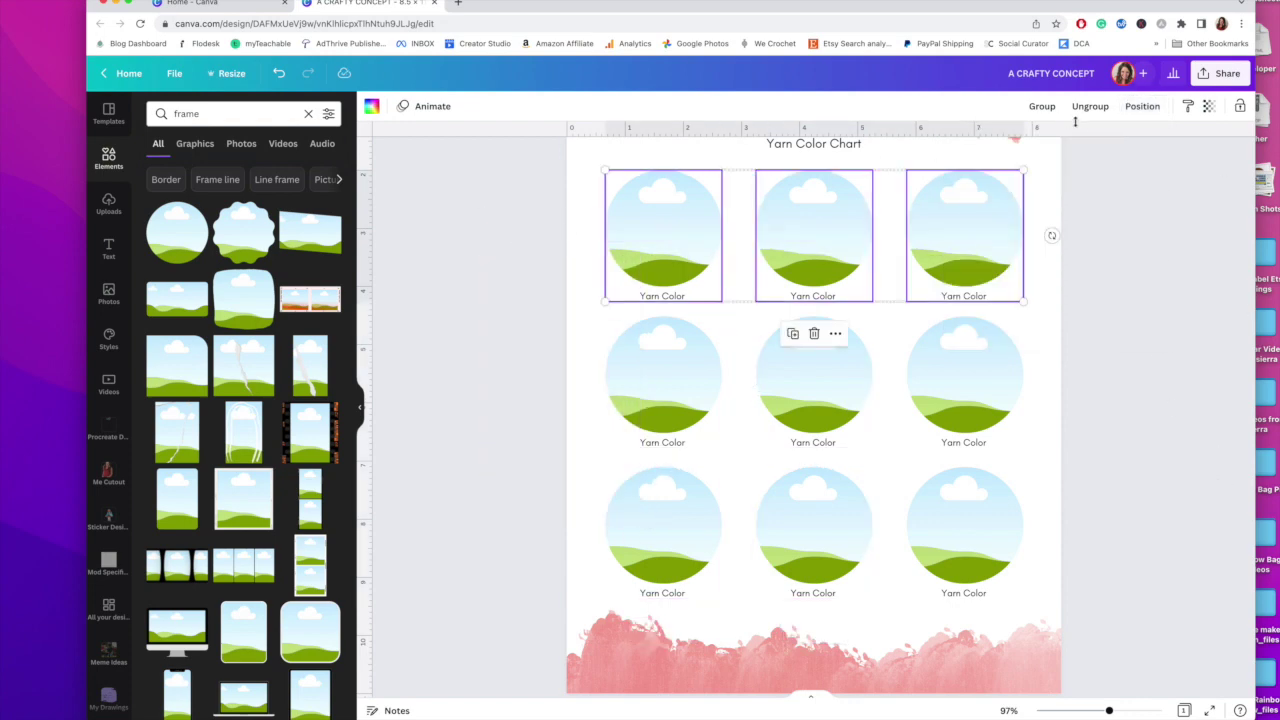
left_click(1142, 106)
left_click(1186, 434)
left_click_drag(1196, 410, 550, 388)
left_click(1142, 106)
left_click(1176, 390)
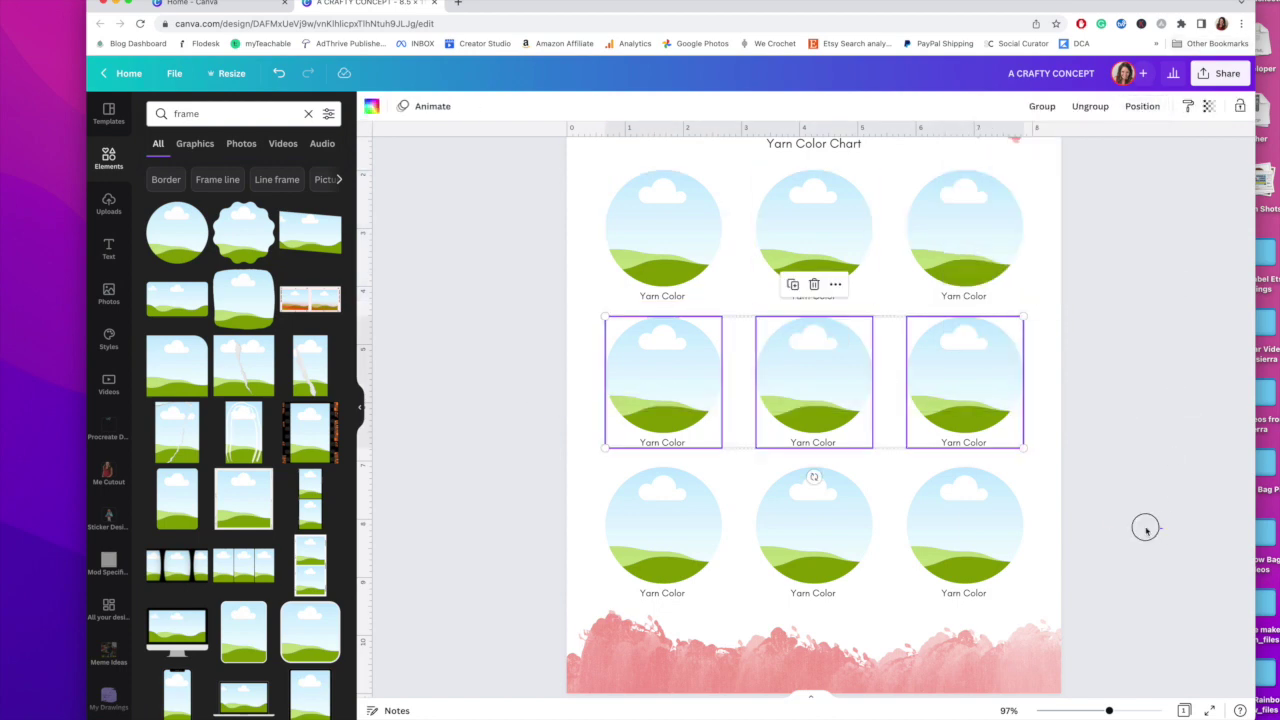
left_click_drag(1143, 526, 560, 530)
left_click(1142, 106)
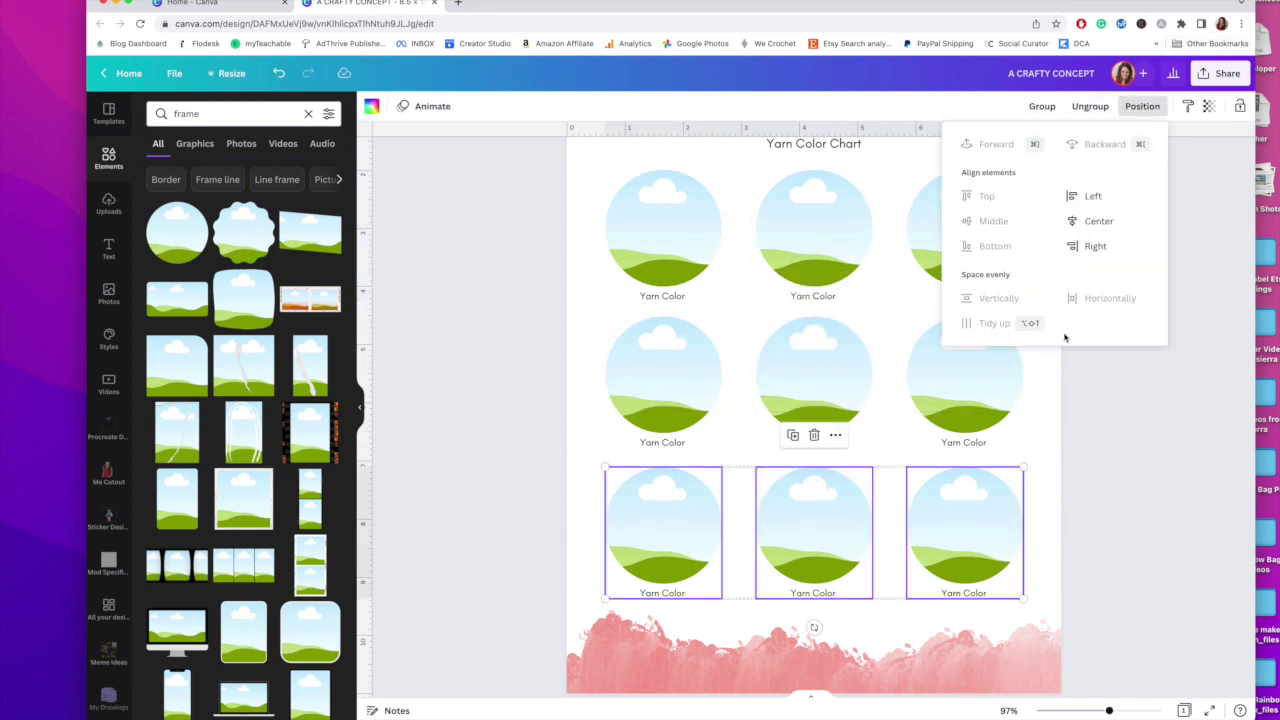
left_click(1176, 414)
left_click(1175, 413)
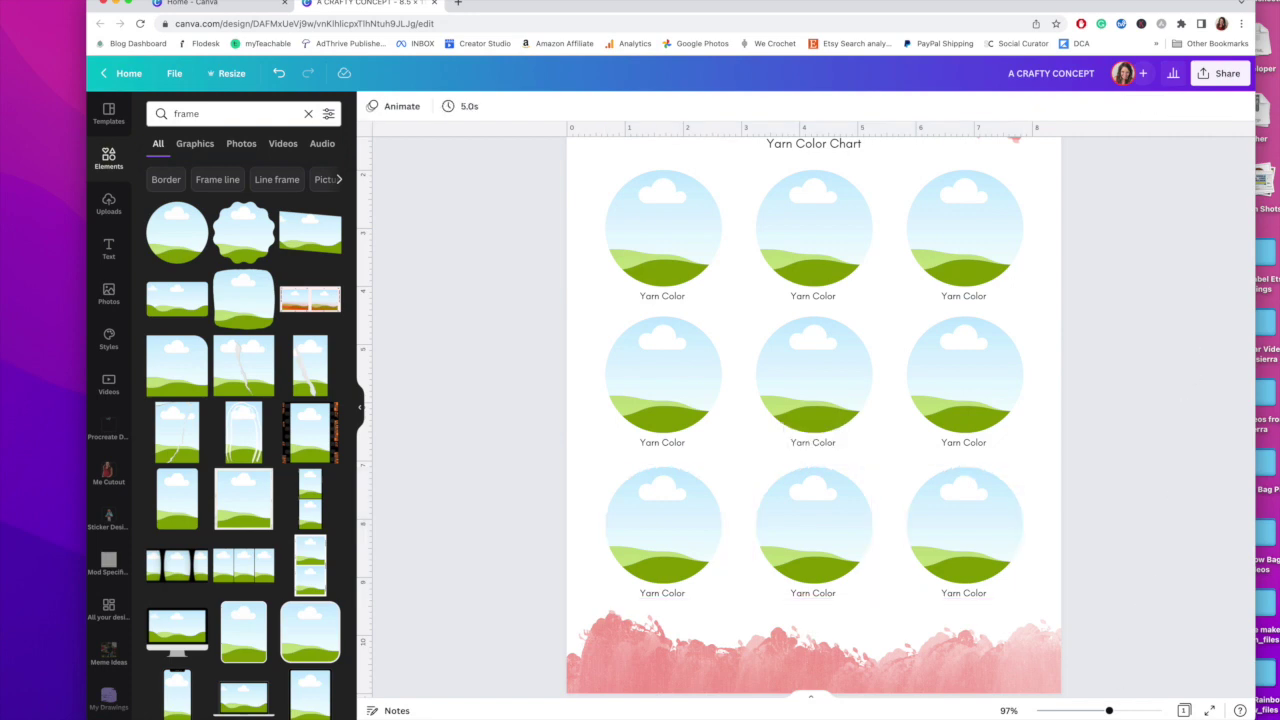
left_click(1095, 712)
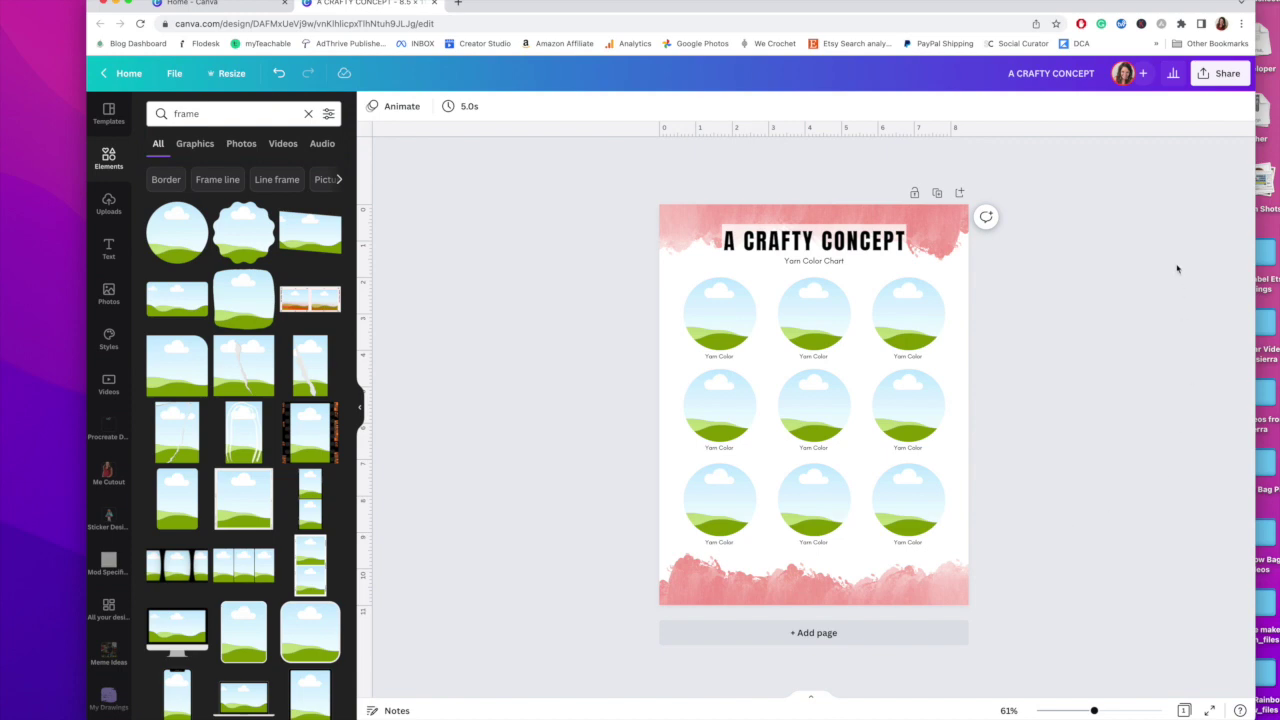
Step: Duplicate the chart page to create Page 2 and scroll through both pages
left_click(935, 193)
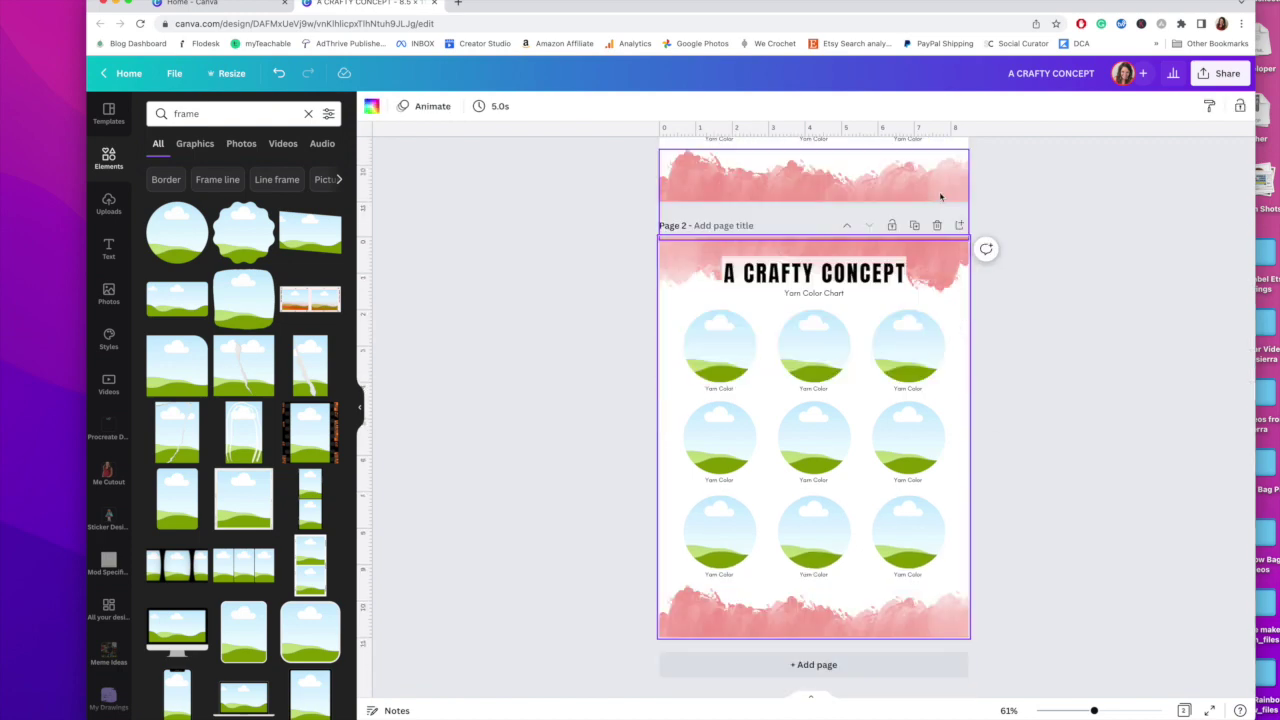
scroll(1120, 211, "up", 5)
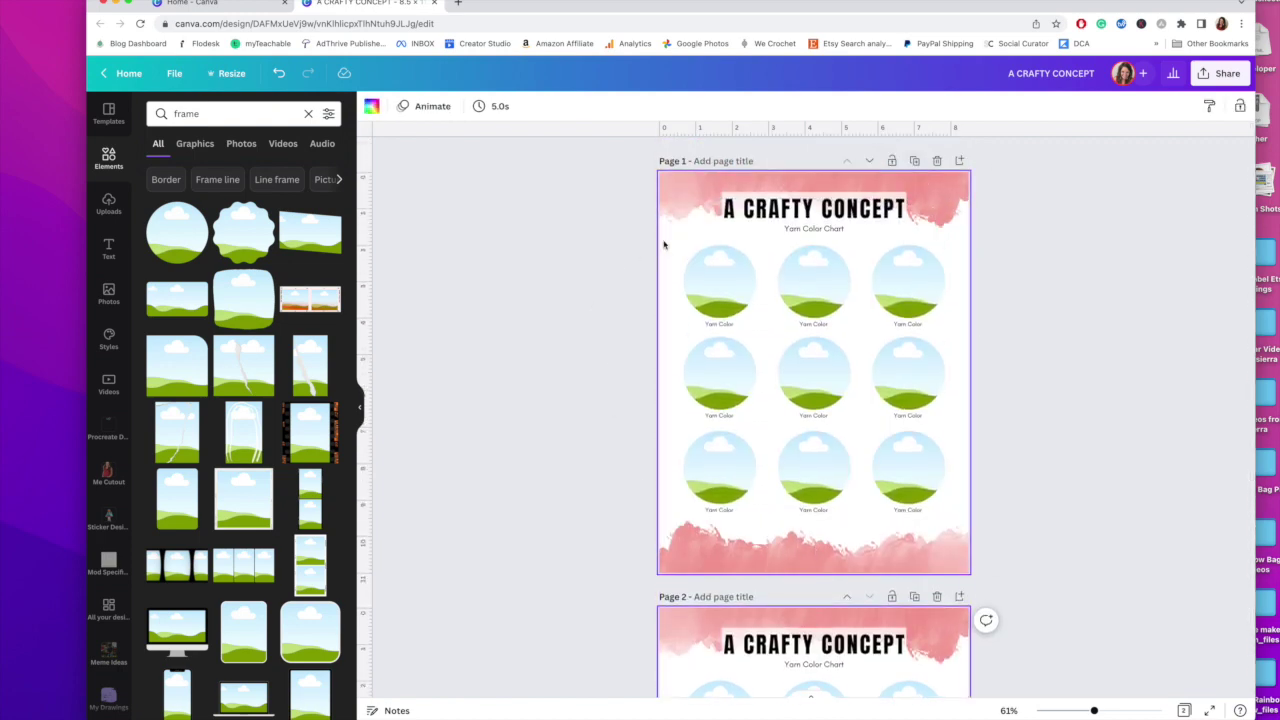
scroll(663, 244, "down", 3)
scroll(670, 255, "down", 1)
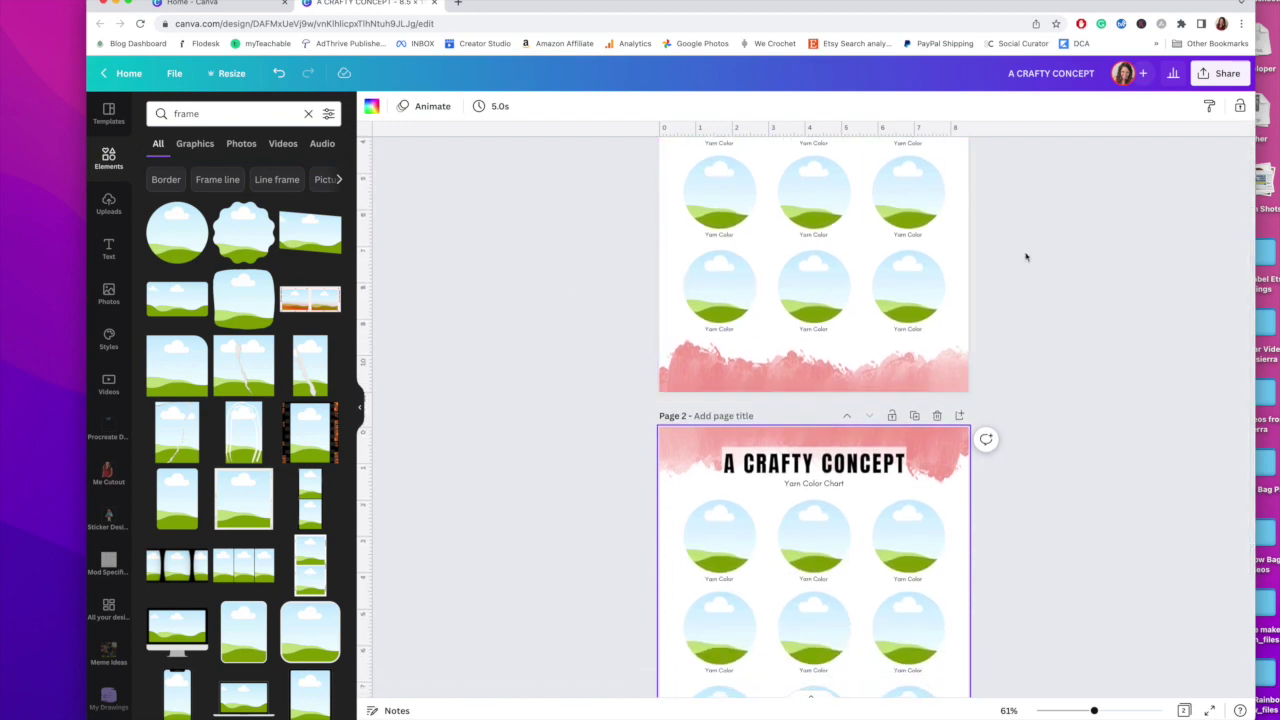
scroll(920, 275, "down", 1)
scroll(910, 278, "down", 3)
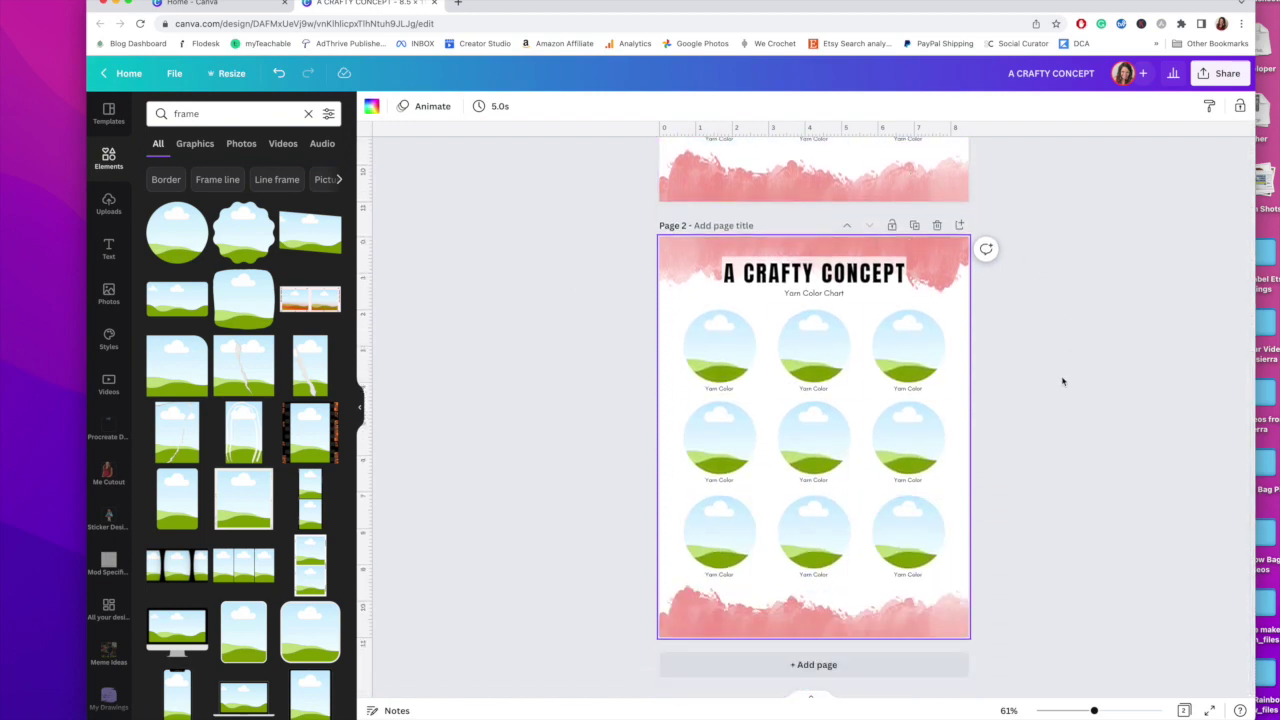
scroll(915, 440, "up", 7)
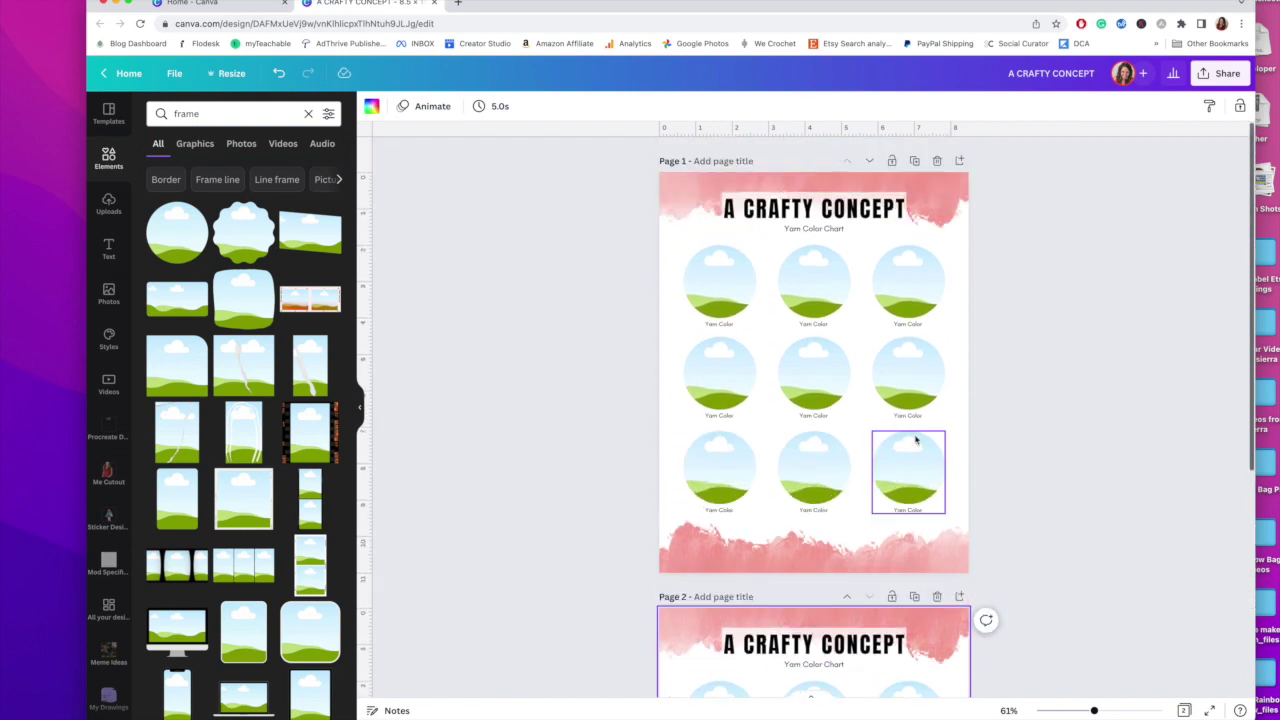
left_click(715, 161)
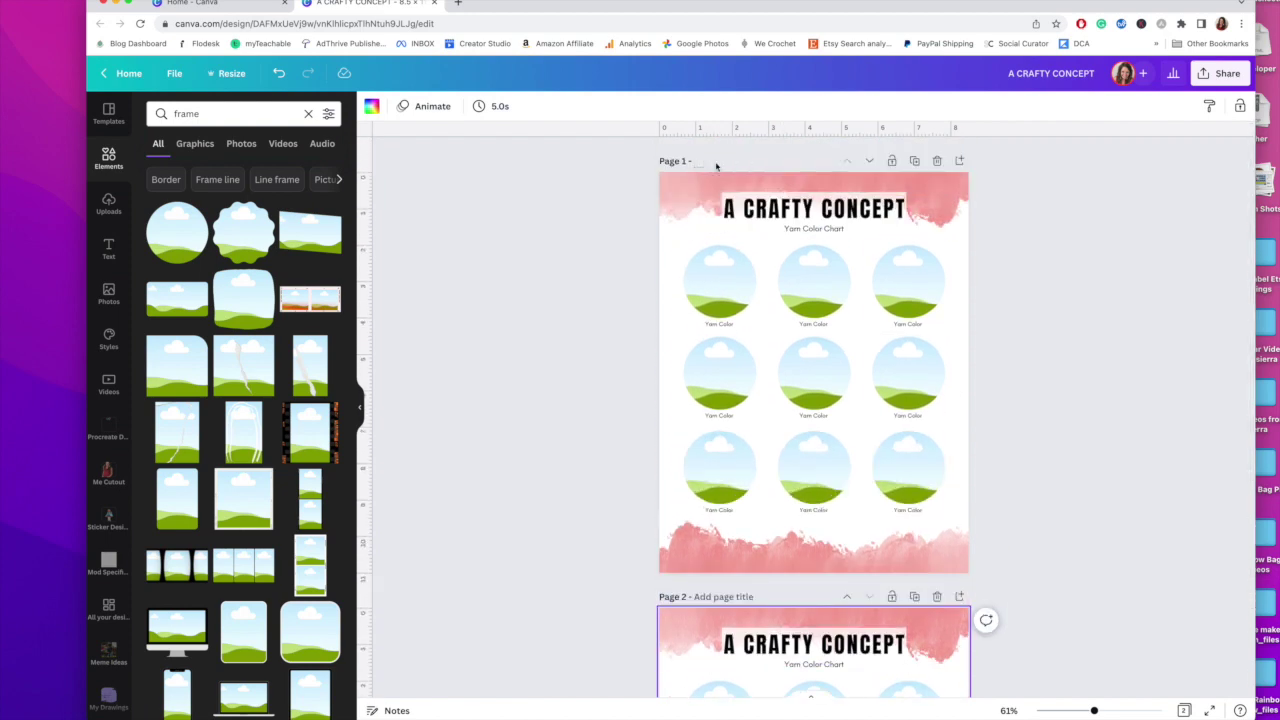
Step: Enter page titles 'Acrylic Yarn Color Chart' on Page 1 and 'Cotton Yarn Color Chart' on Page 2
type("Acrylic Yarn Color Chart")
left_click(727, 599)
type("Cotton Ya")
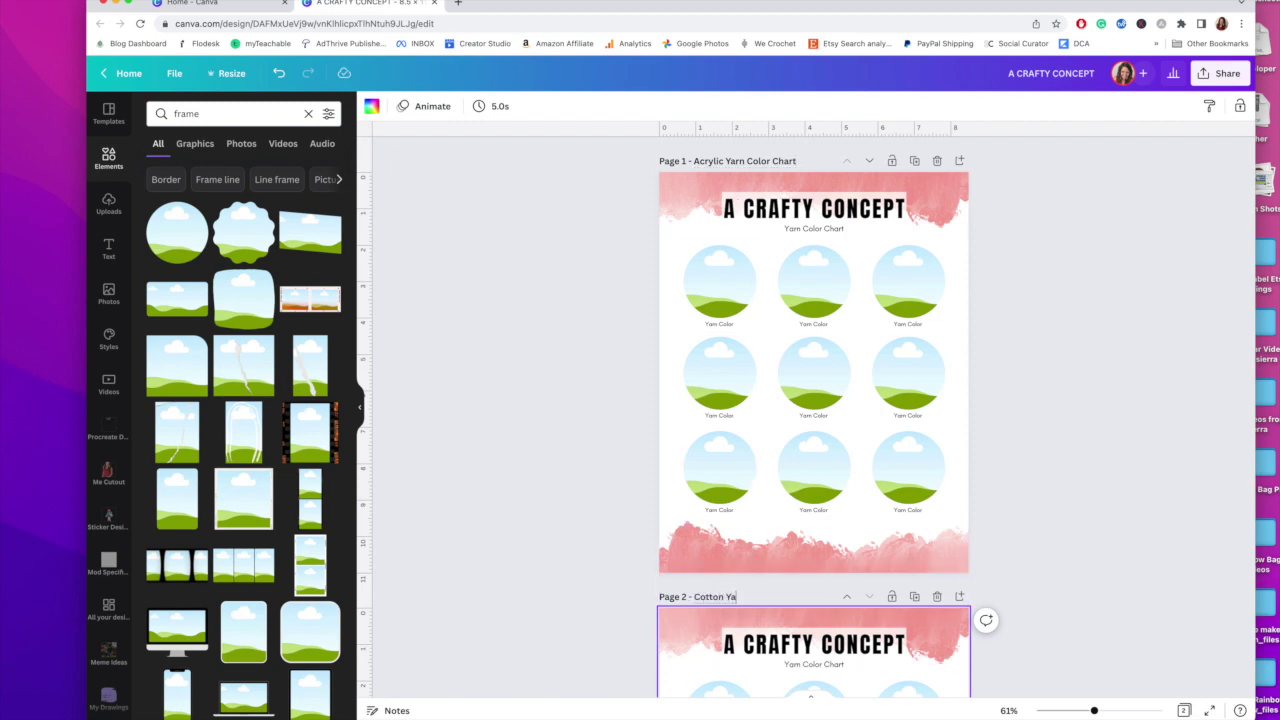
type("rn Color Chart")
left_click(1134, 409)
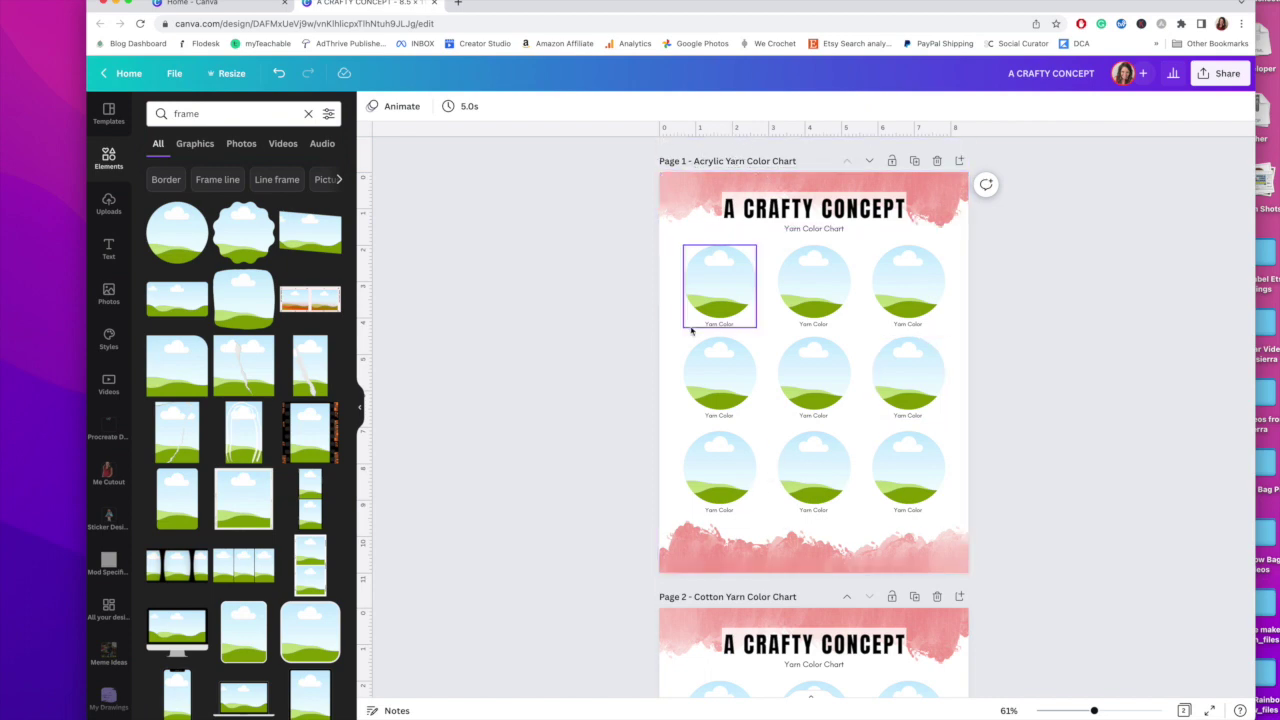
scroll(964, 300, "down", 5)
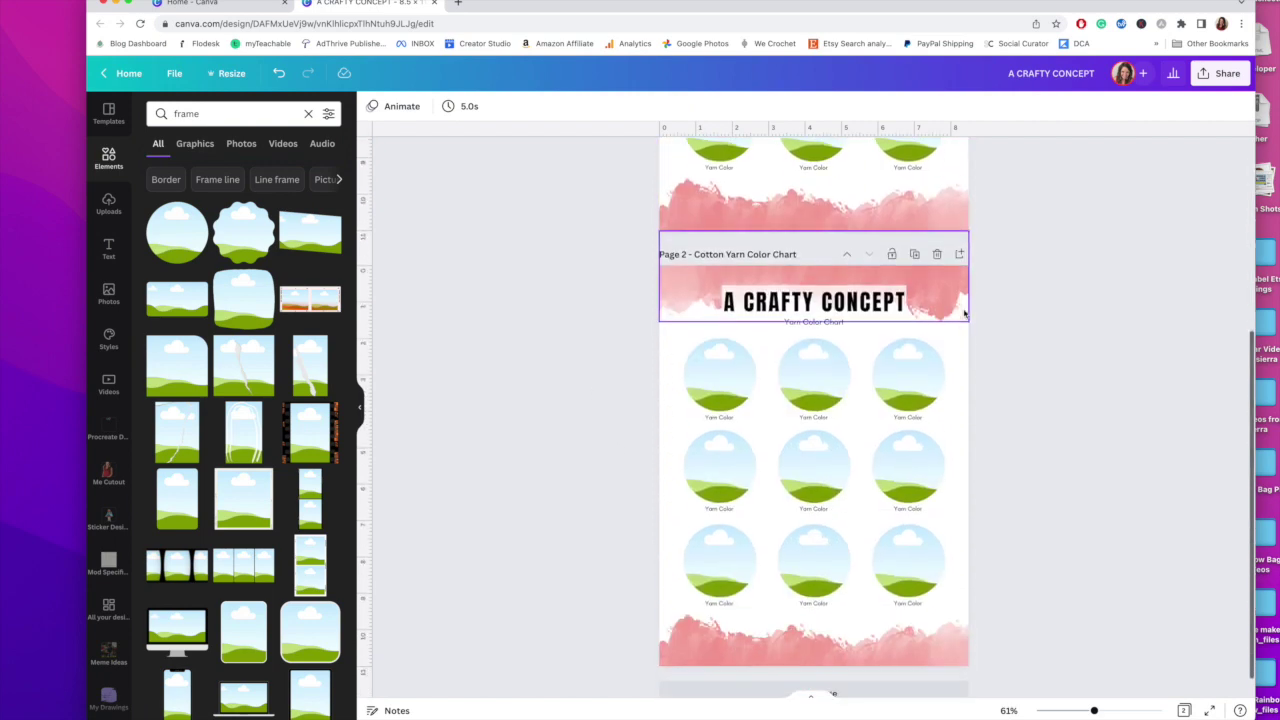
scroll(964, 314, "up", 6)
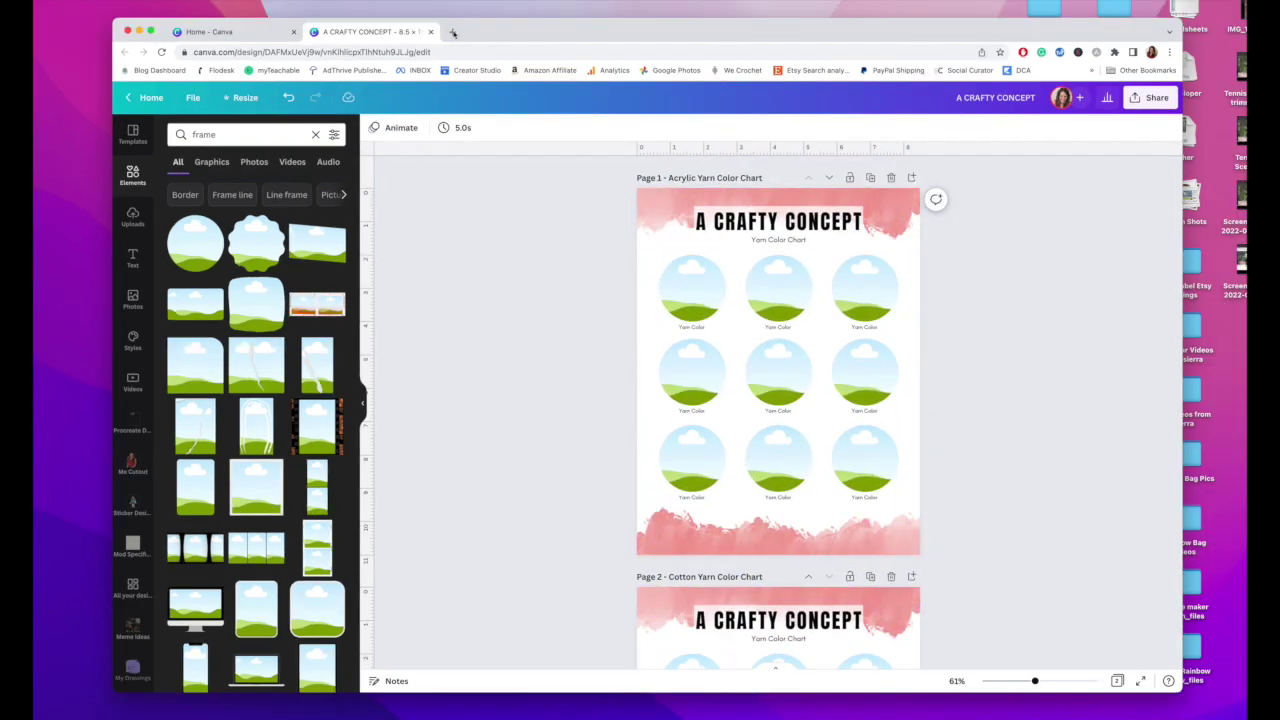
Step: Open Hobbylobby.com in a new browser tab
left_click(453, 33)
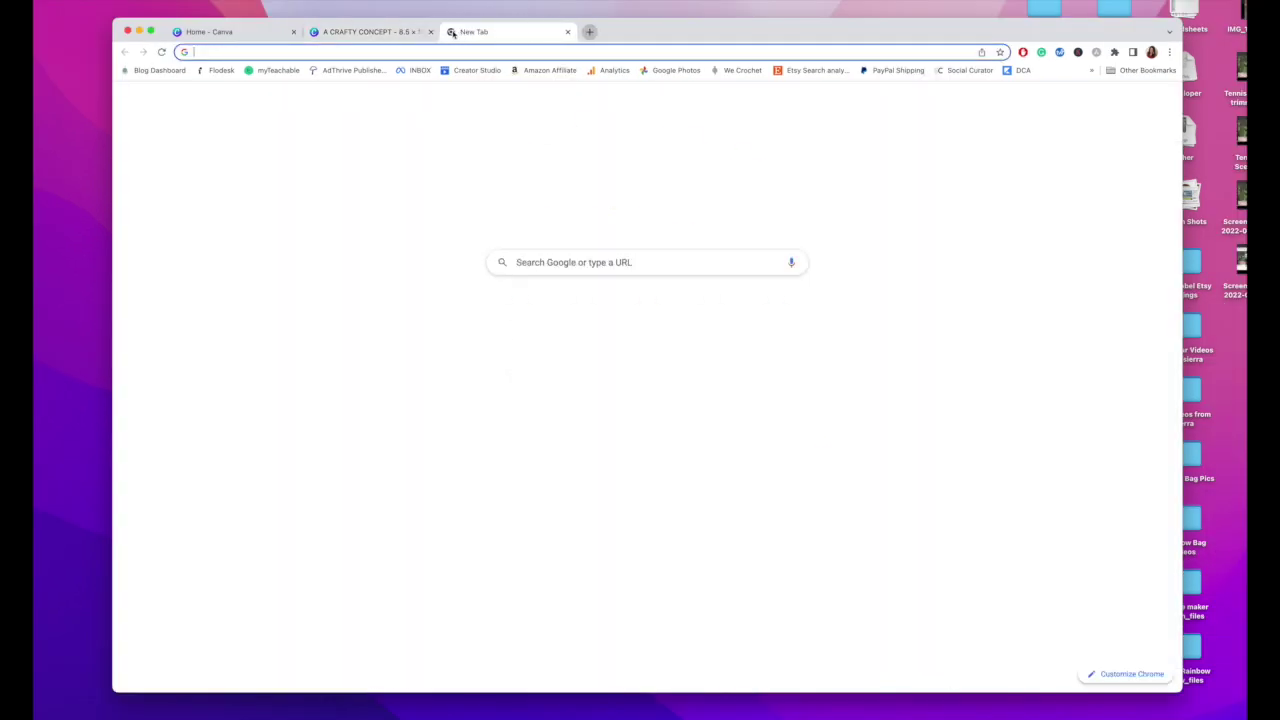
type("Hobbylobby.com")
key("Return")
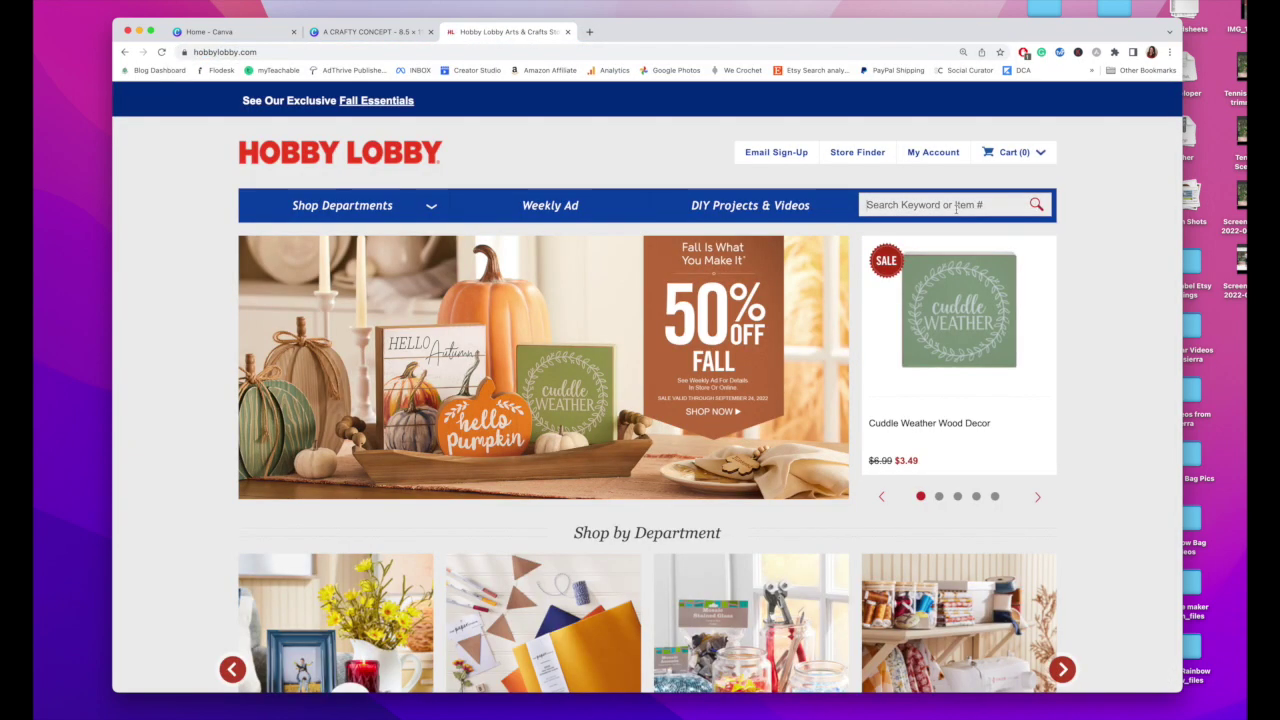
Step: Search 'yarn bee soft and sleek' and open the White Soft & Sleek yarn result
left_click(955, 205)
type("yarn bee soft ")
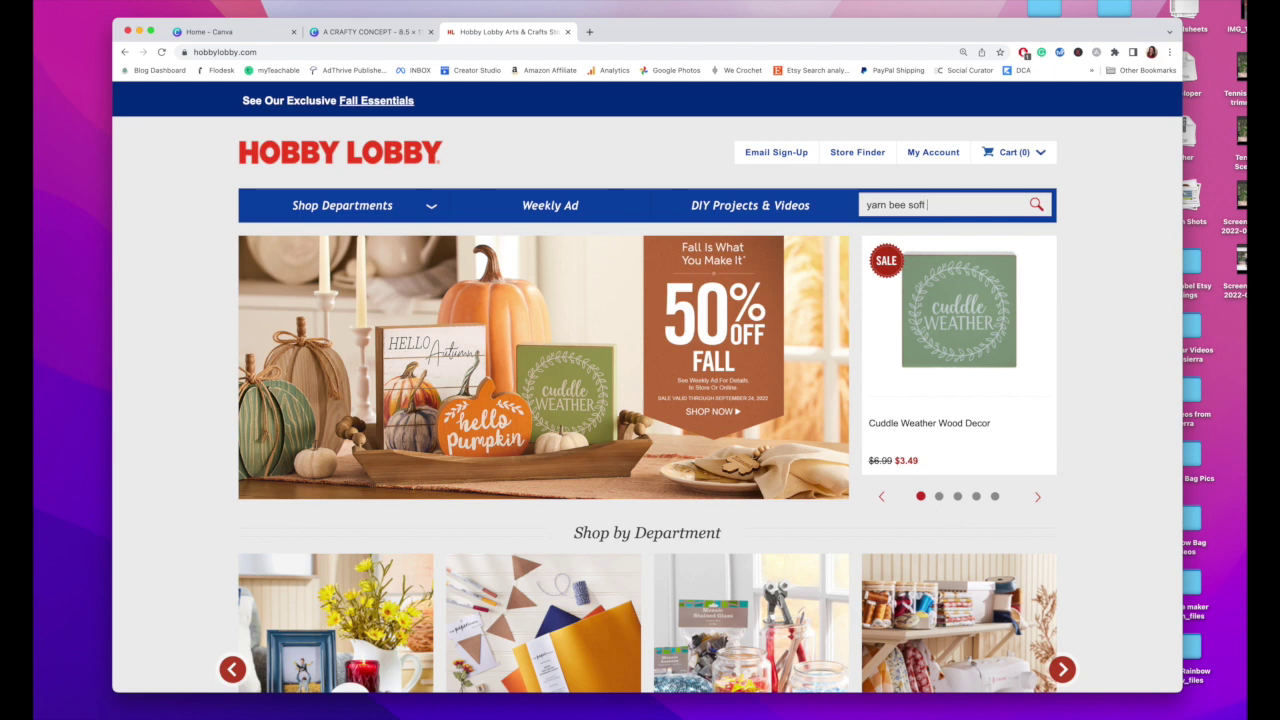
type("and sleek")
key("Return")
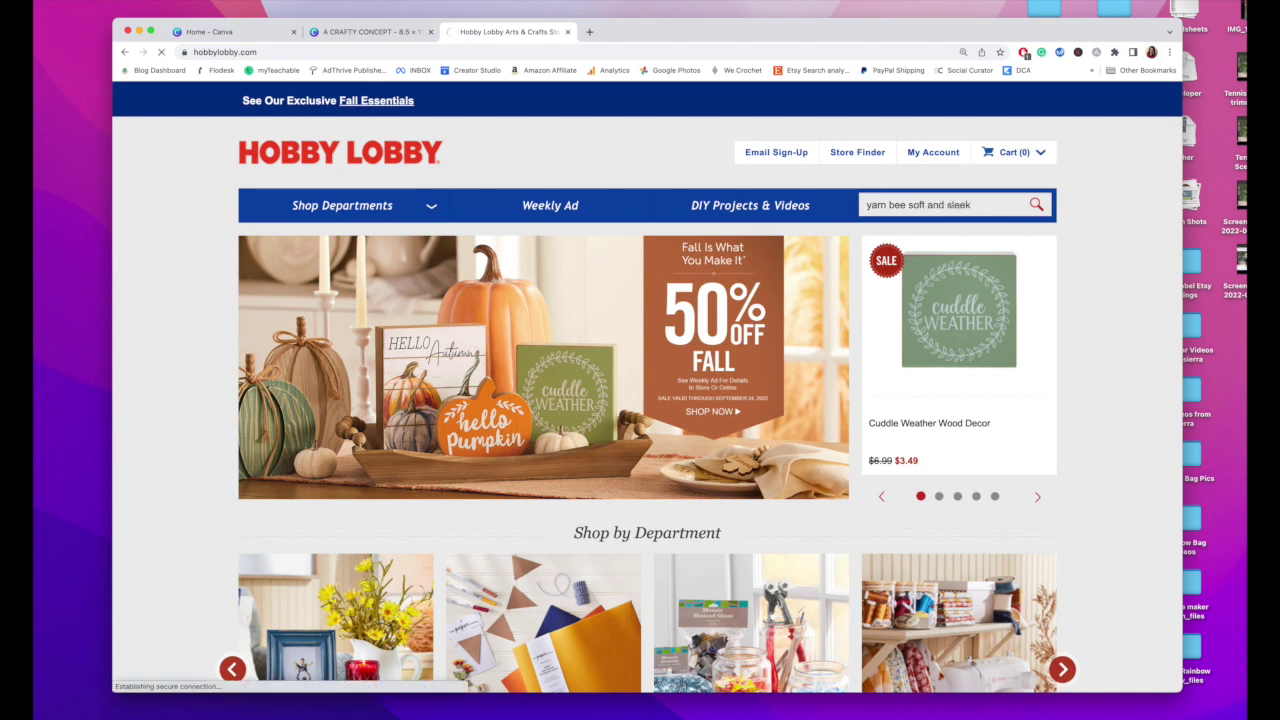
scroll(785, 320, "down", 3)
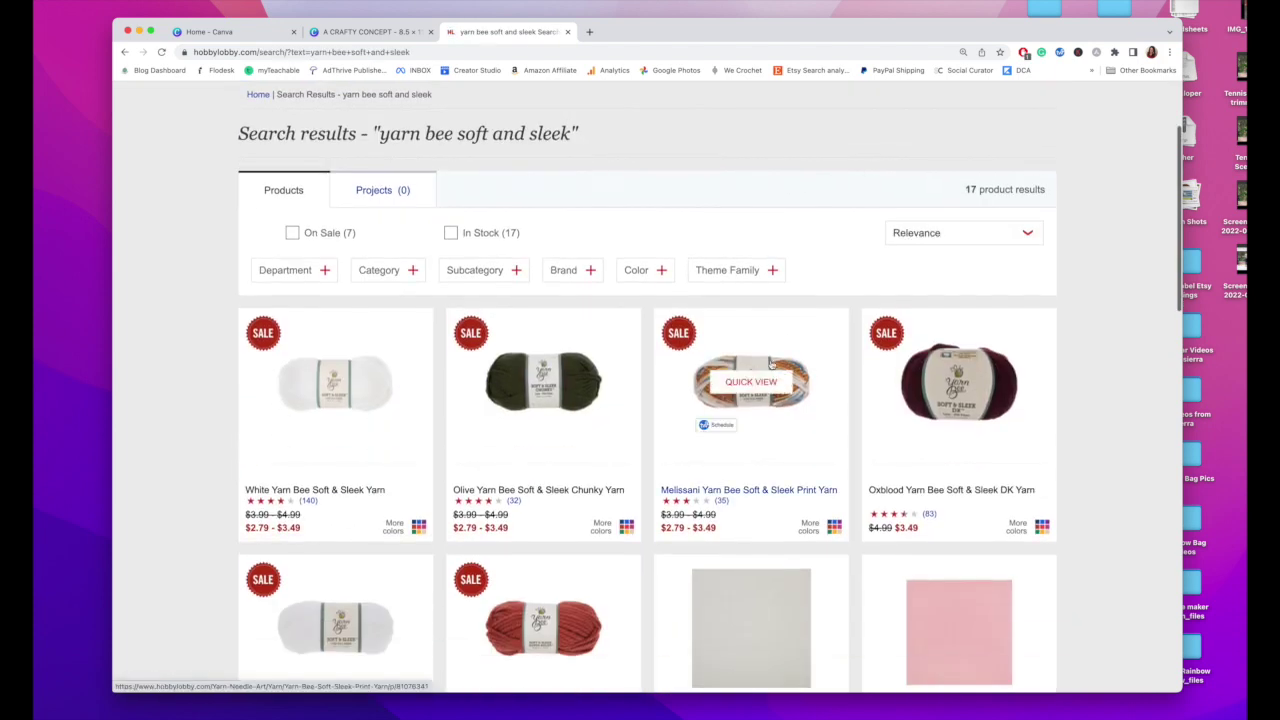
scroll(760, 365, "down", 1)
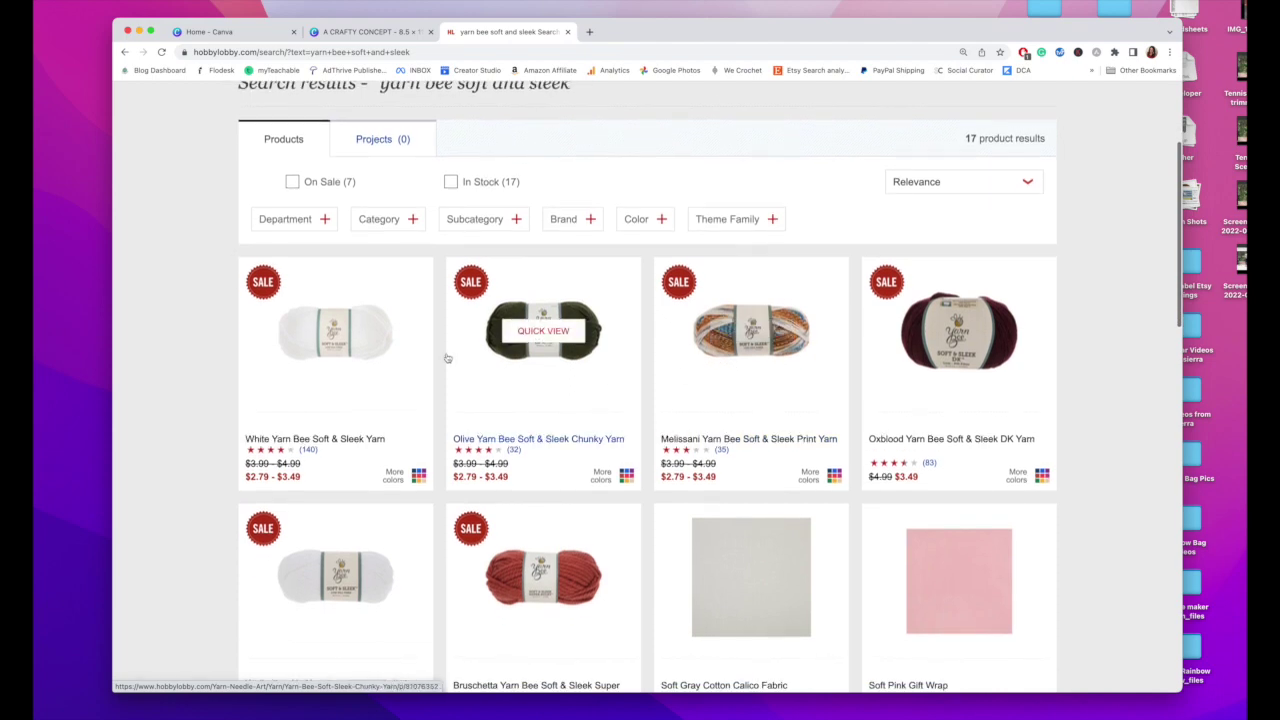
scroll(447, 358, "down", 1)
left_click(418, 422)
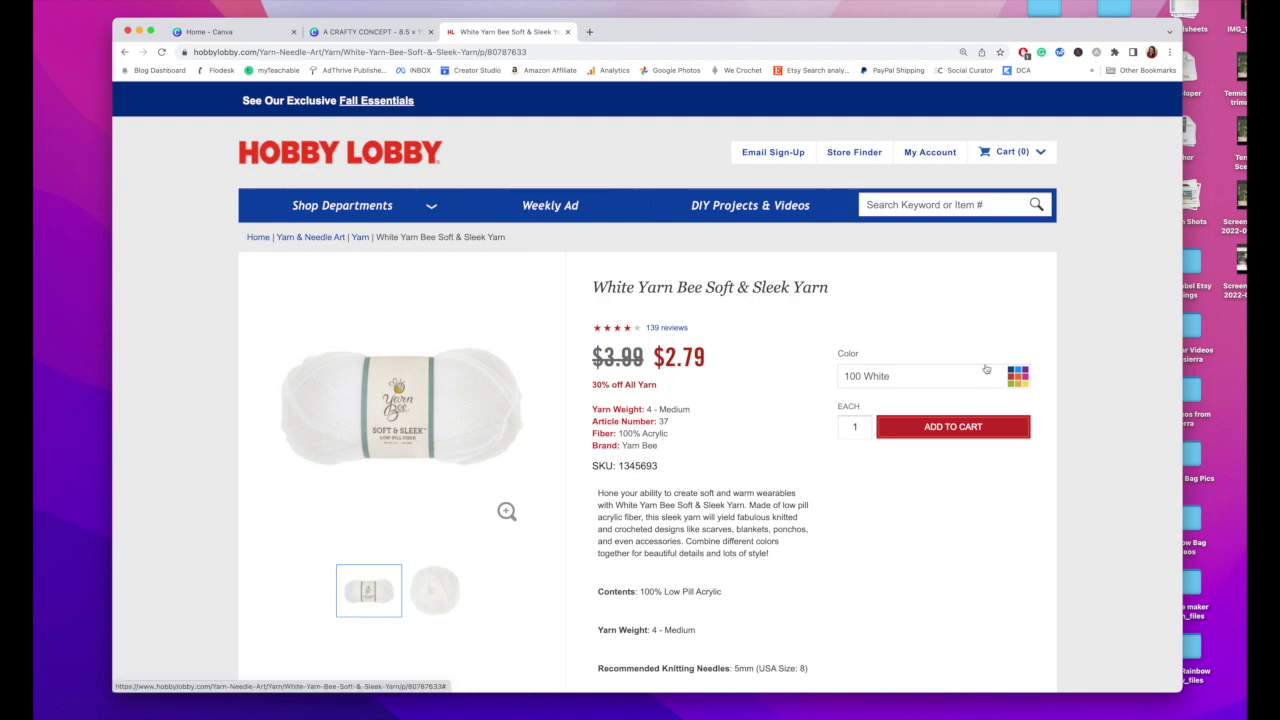
Step: Pick 210 Tobacco from the colour swatches and enlarge the product photo
left_click(1017, 378)
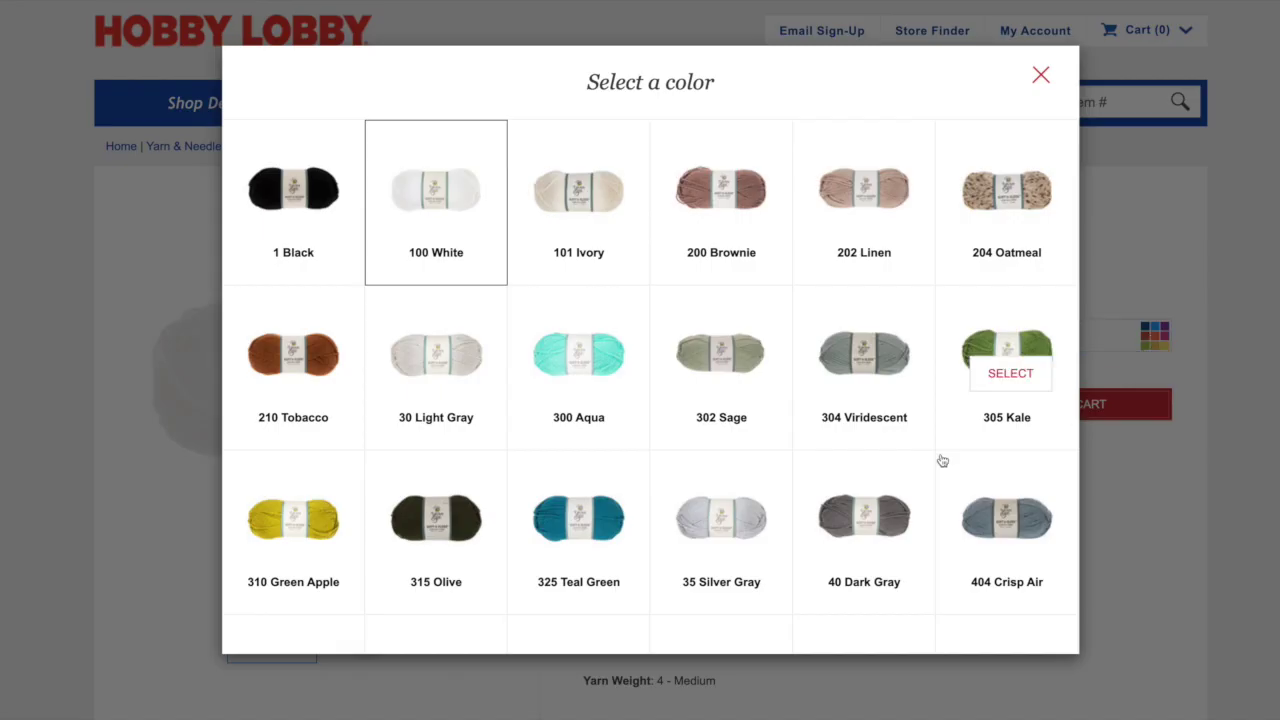
scroll(531, 357, "down", 2)
scroll(531, 352, "down", 2)
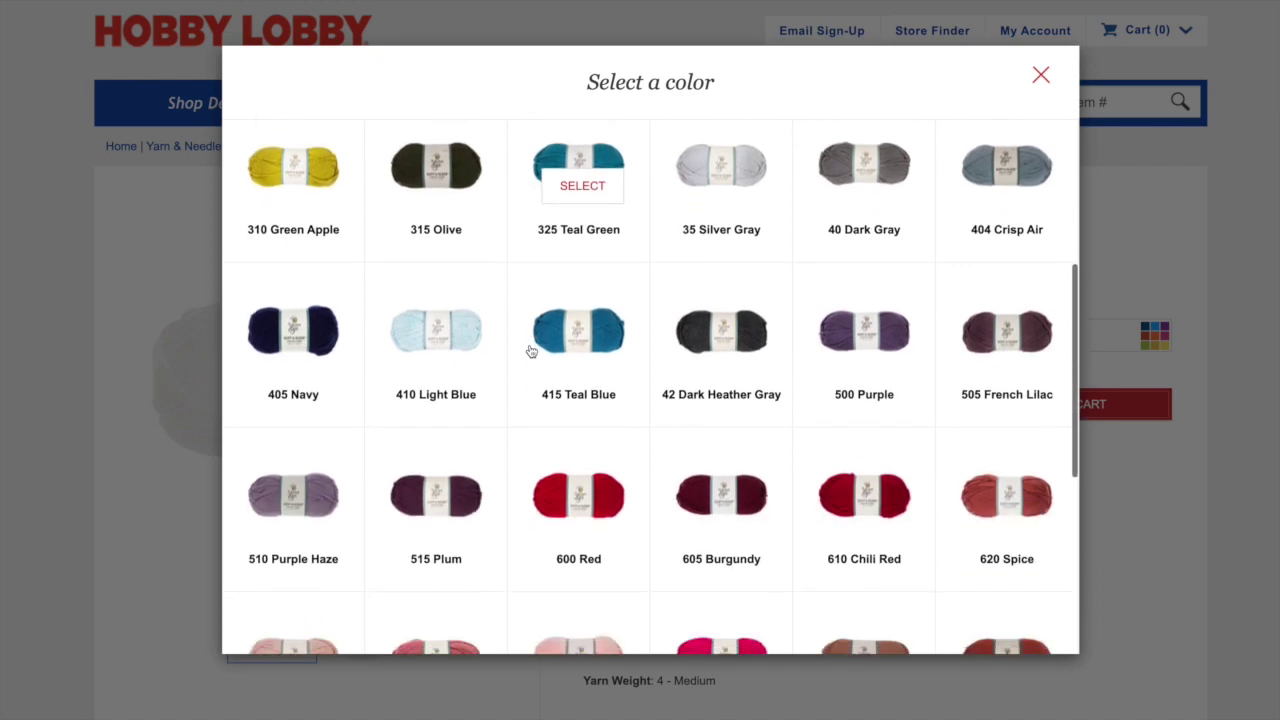
scroll(531, 352, "down", 3)
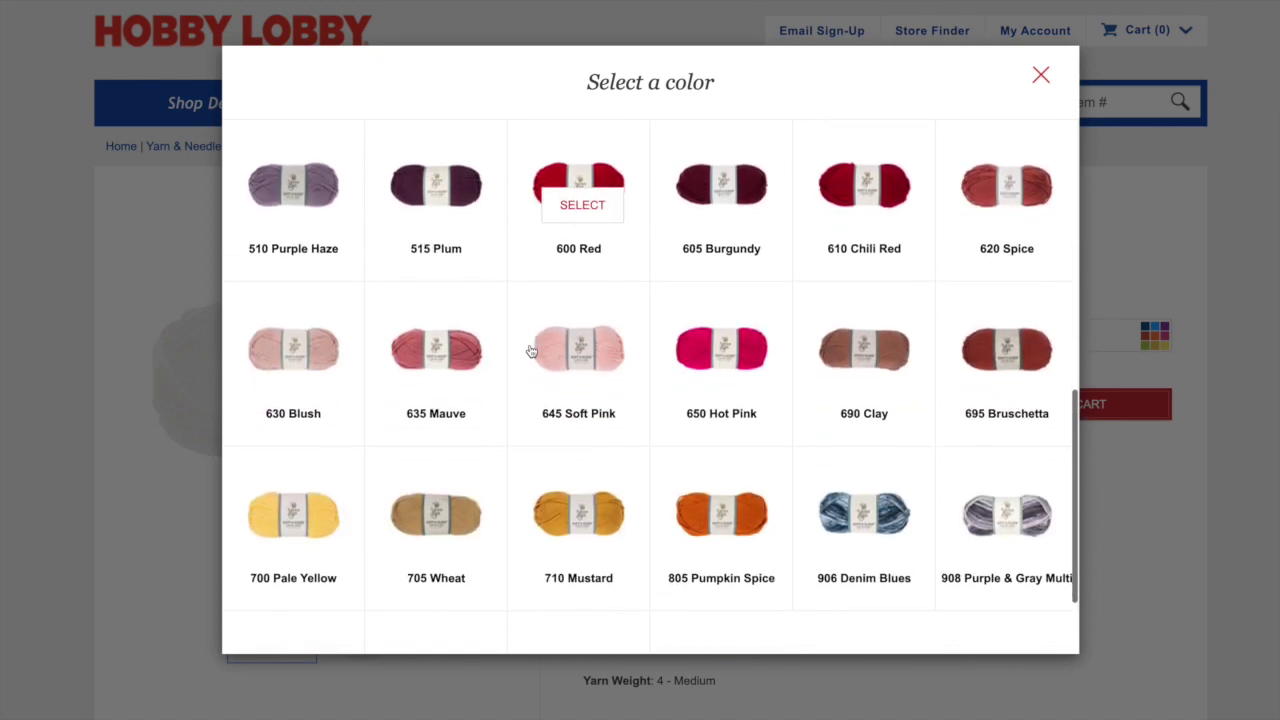
scroll(531, 351, "up", 10)
left_click(291, 360)
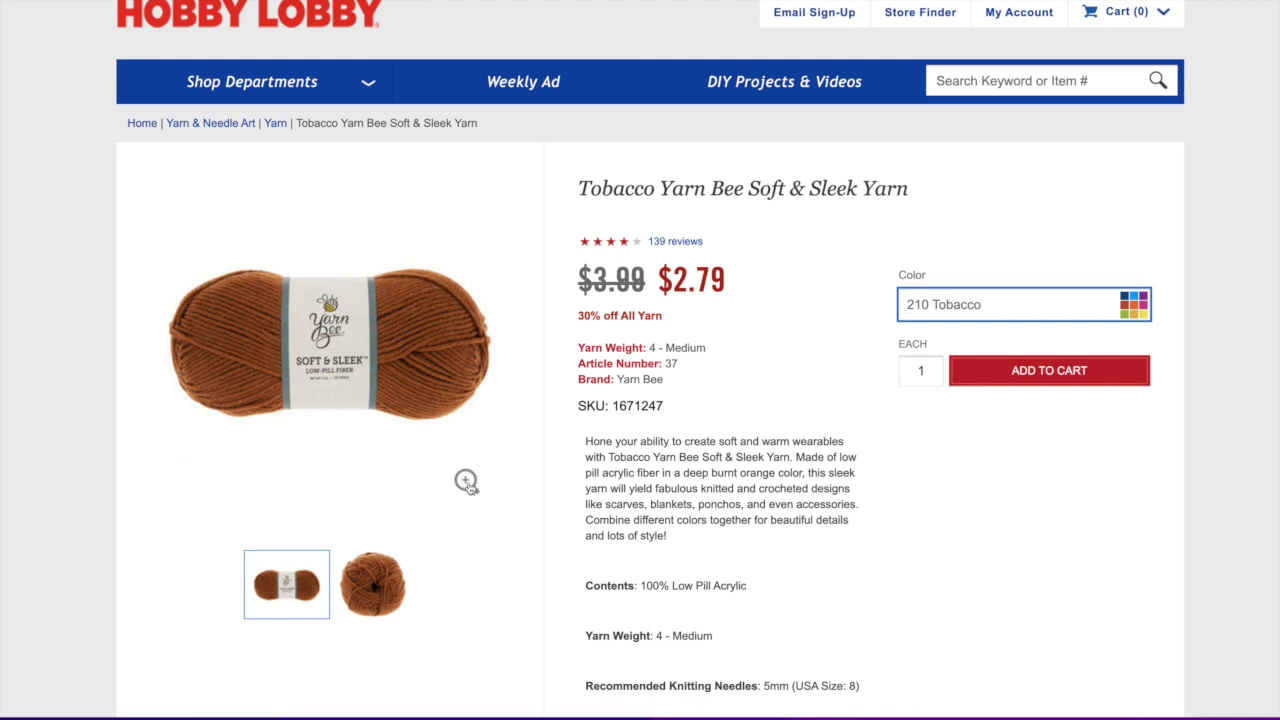
left_click(468, 485)
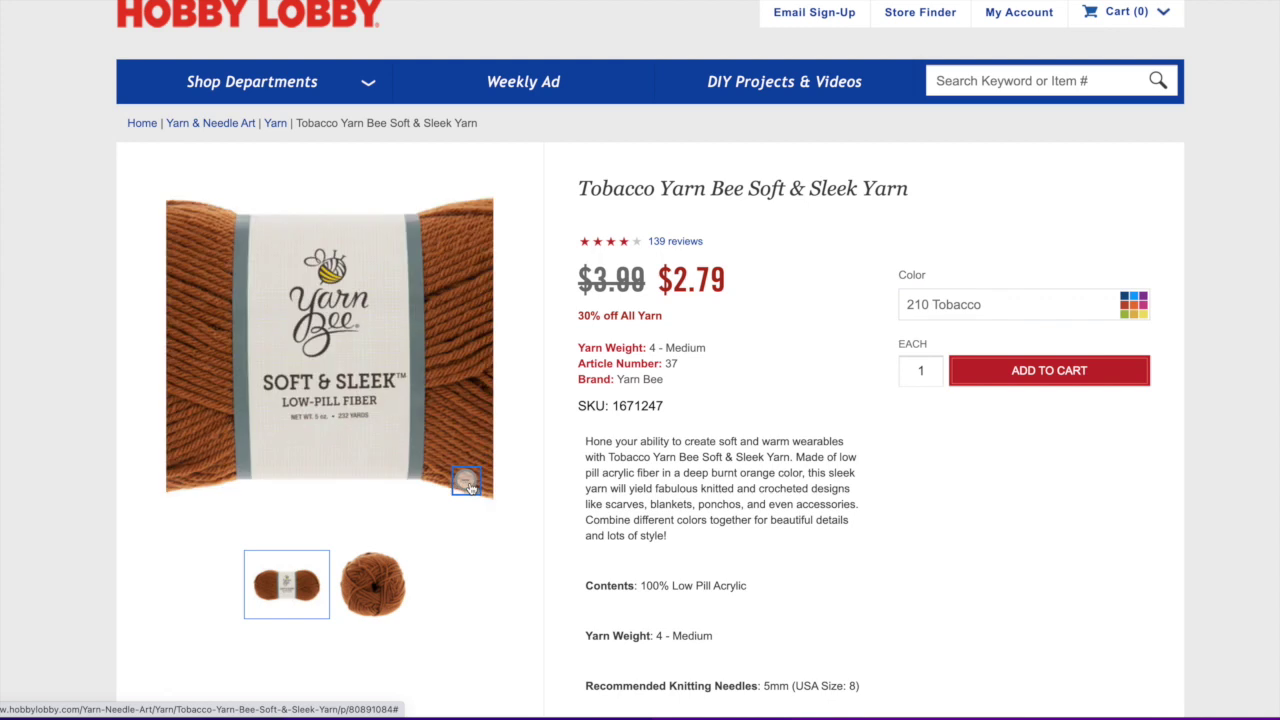
Step: Save the enlarged yarn image with Save Image As under the name Tobacco Yarn
right_click(410, 337)
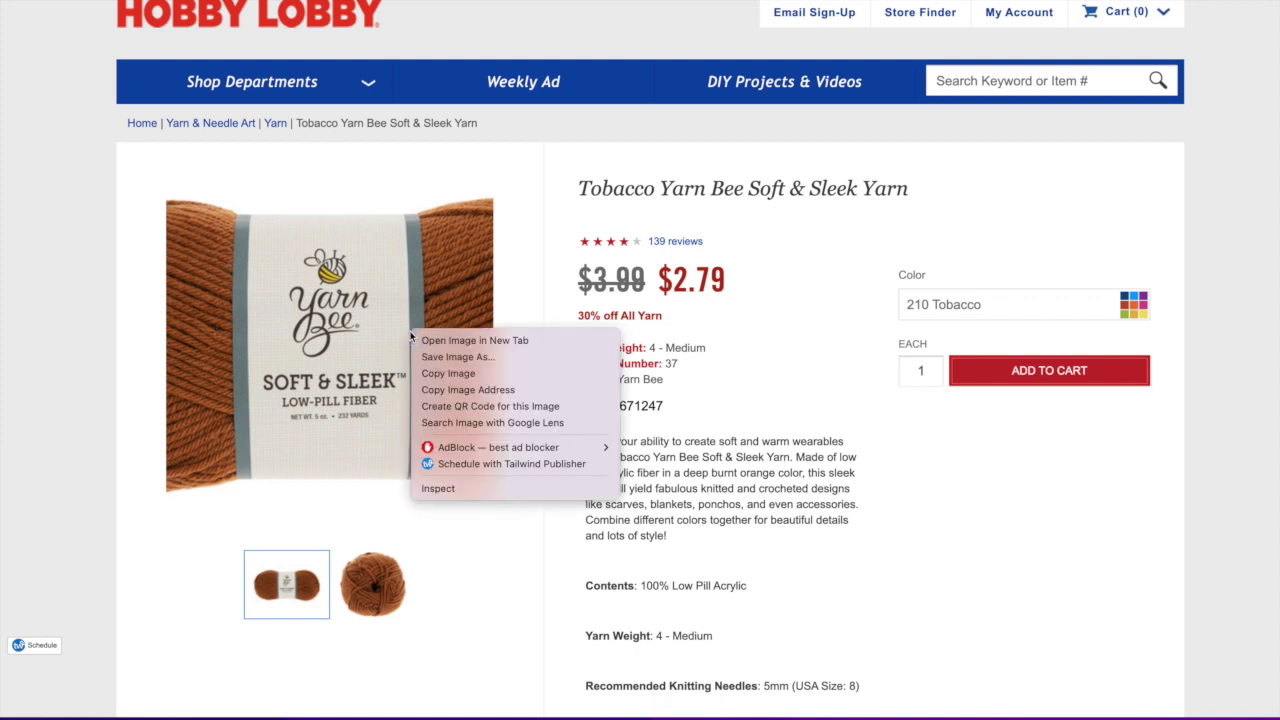
left_click(480, 358)
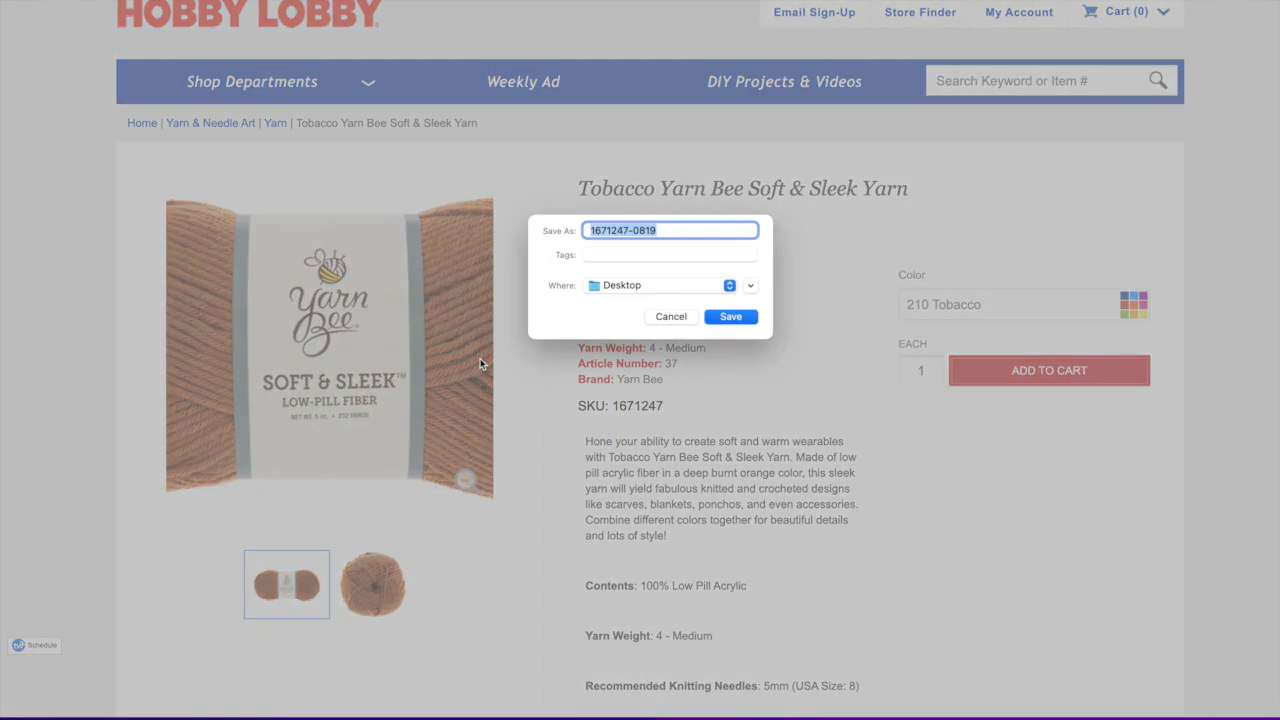
type("Tobacco Yarn")
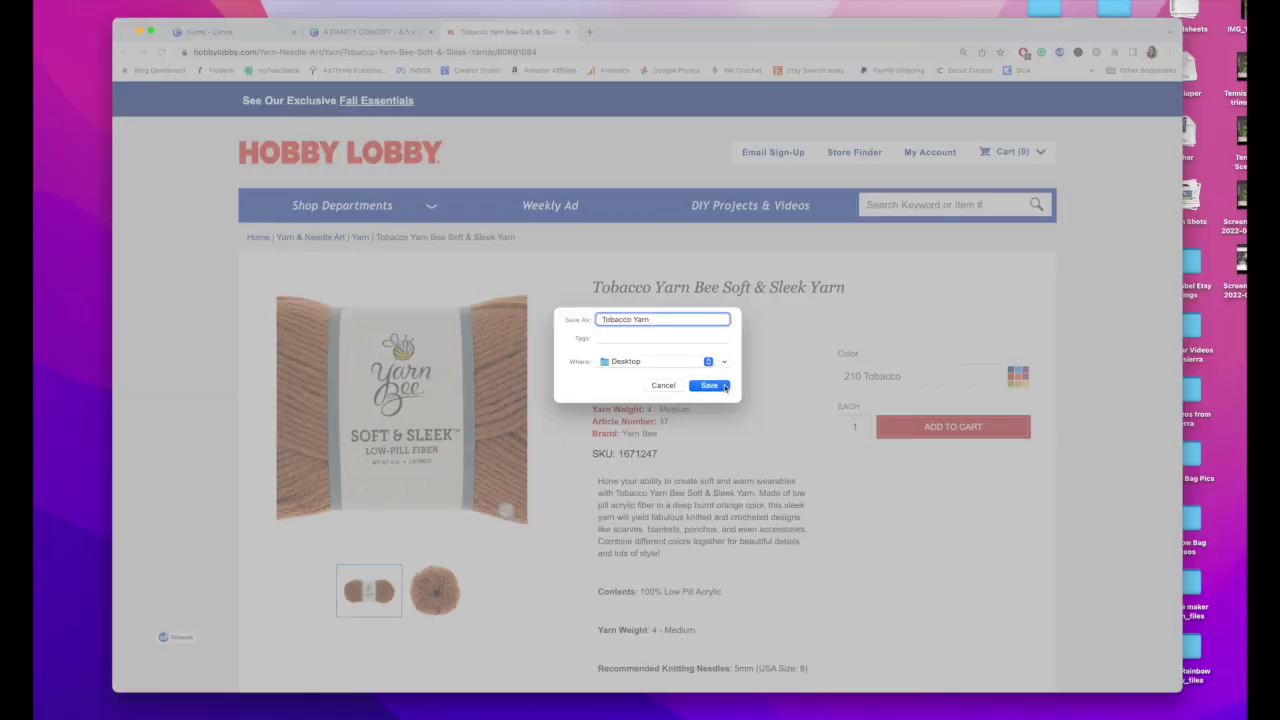
key("Return")
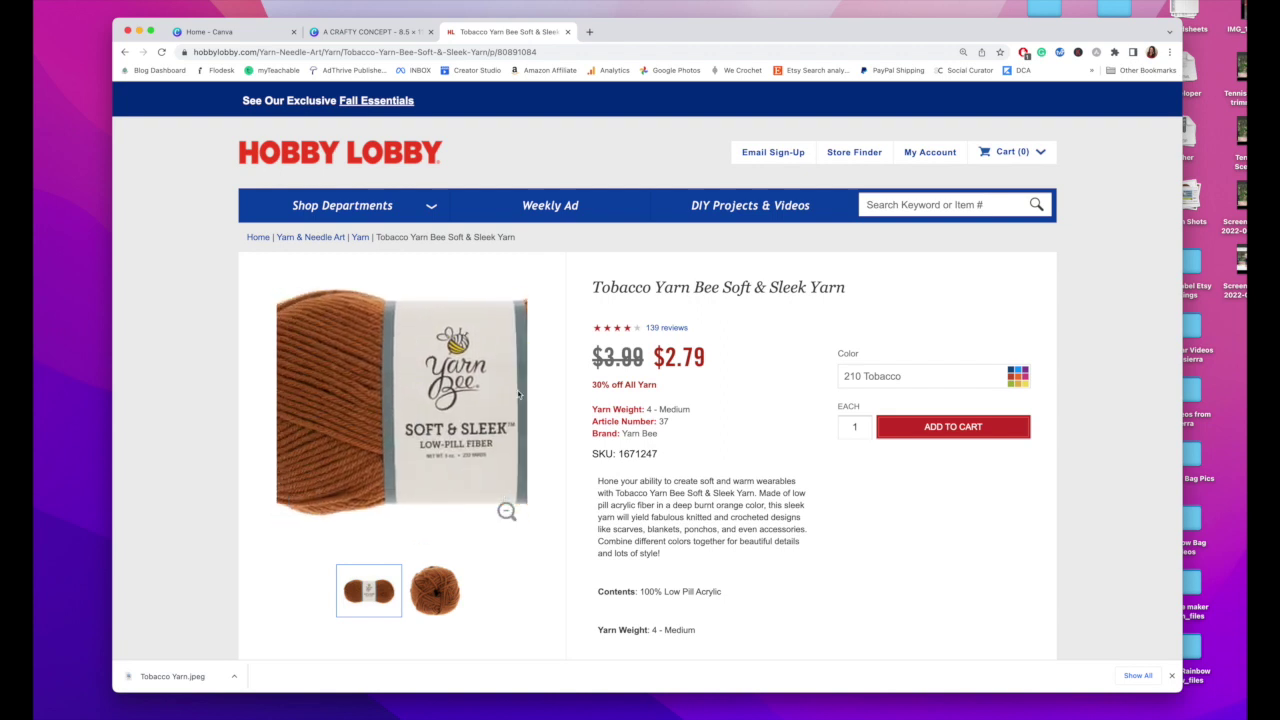
Step: Back in Canva, upload Tobacco Yarn.jpeg via Uploads and drop it into the top-left circle on page 1
left_click(352, 31)
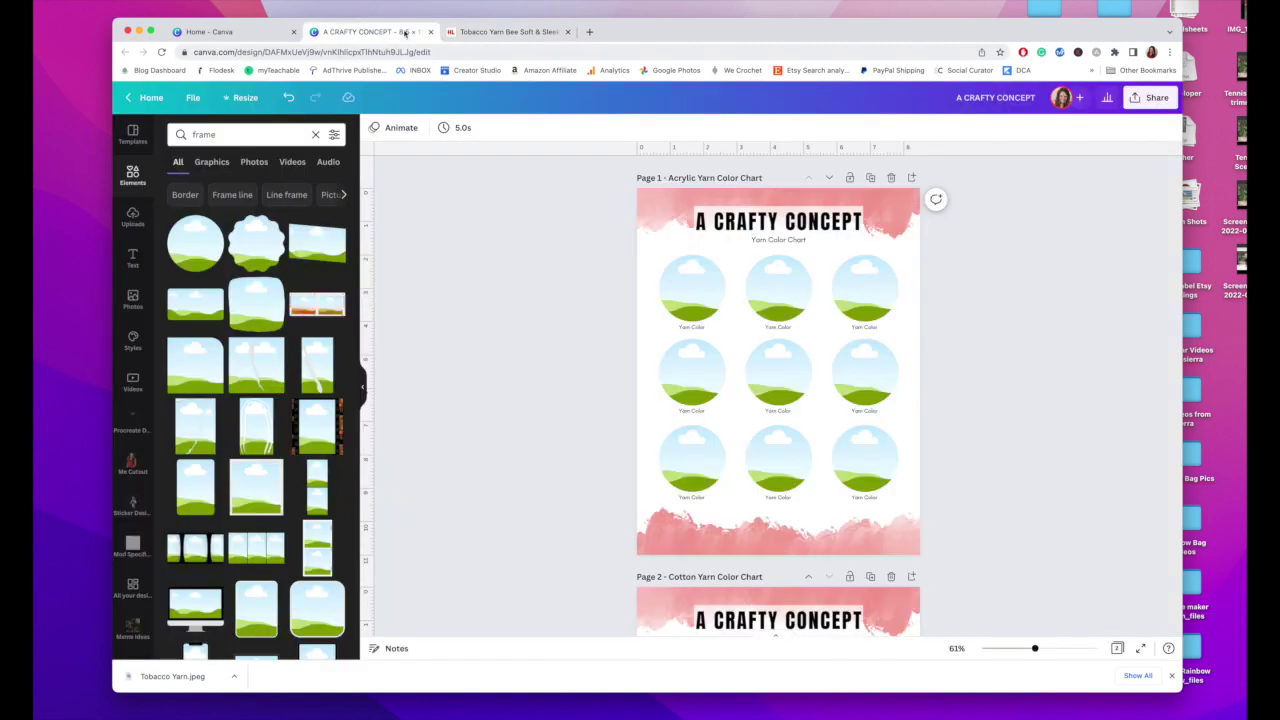
left_click(131, 215)
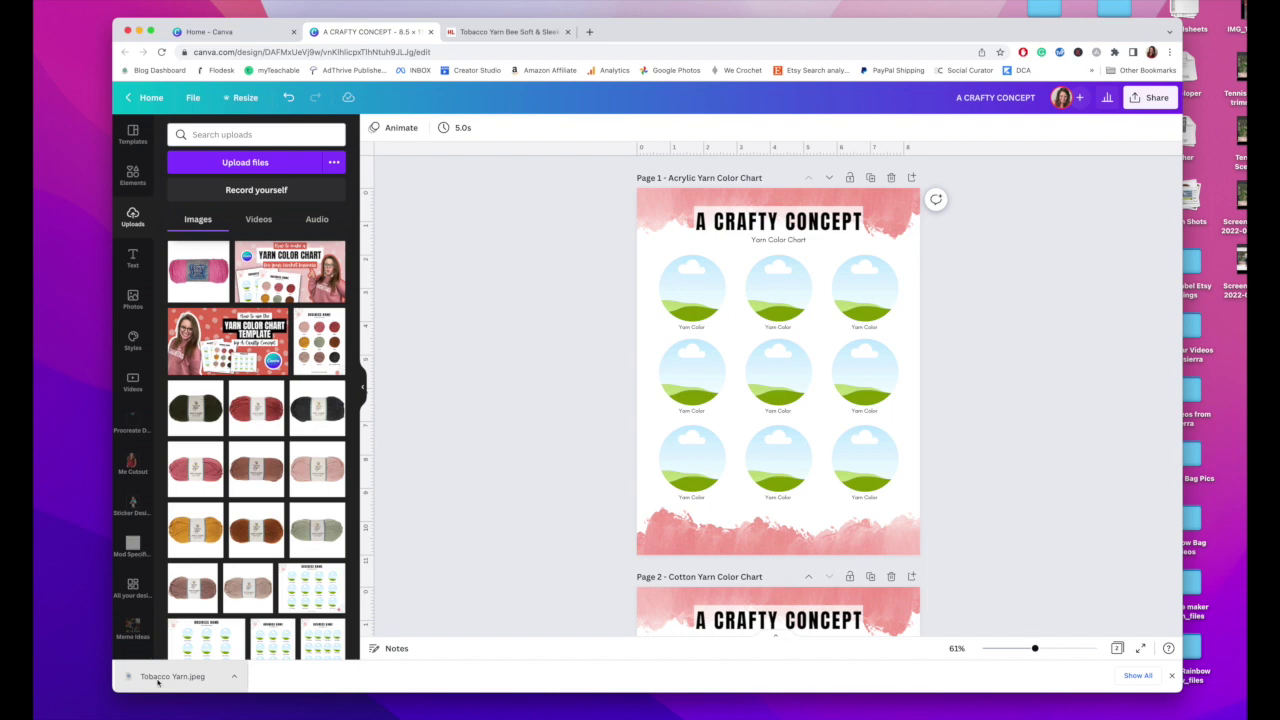
left_click_drag(177, 680, 263, 343)
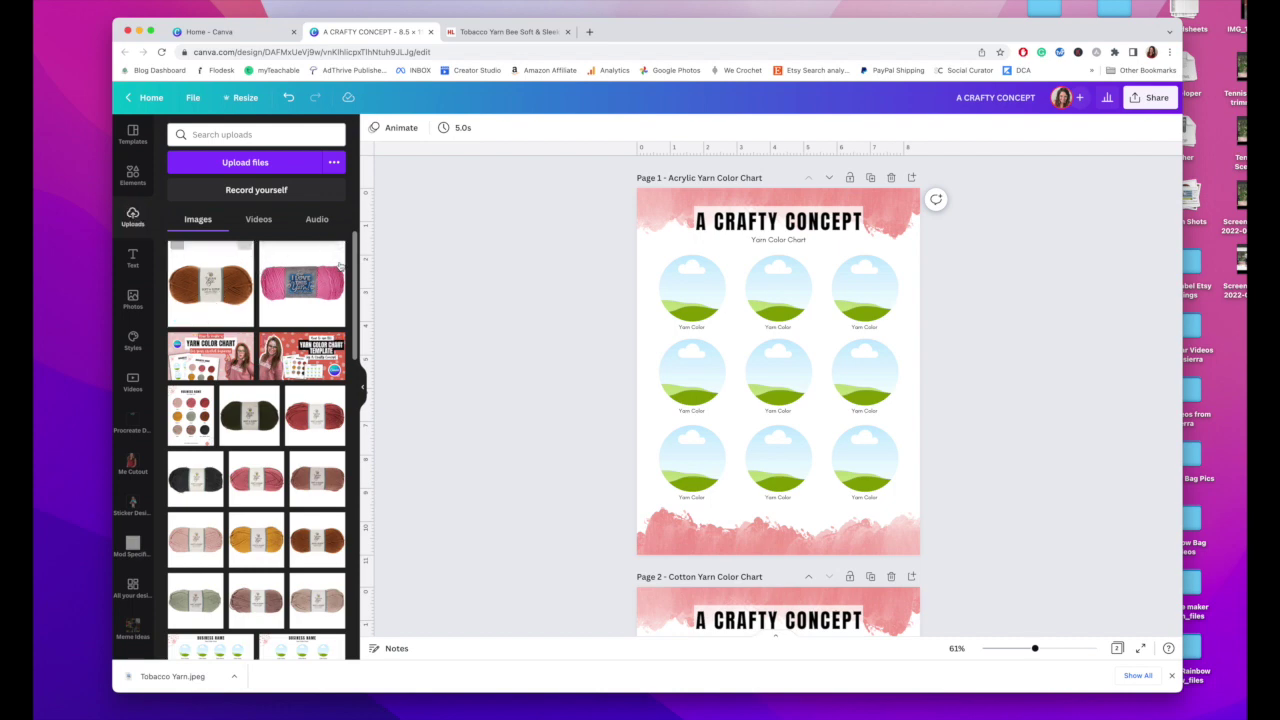
left_click_drag(206, 290, 701, 285)
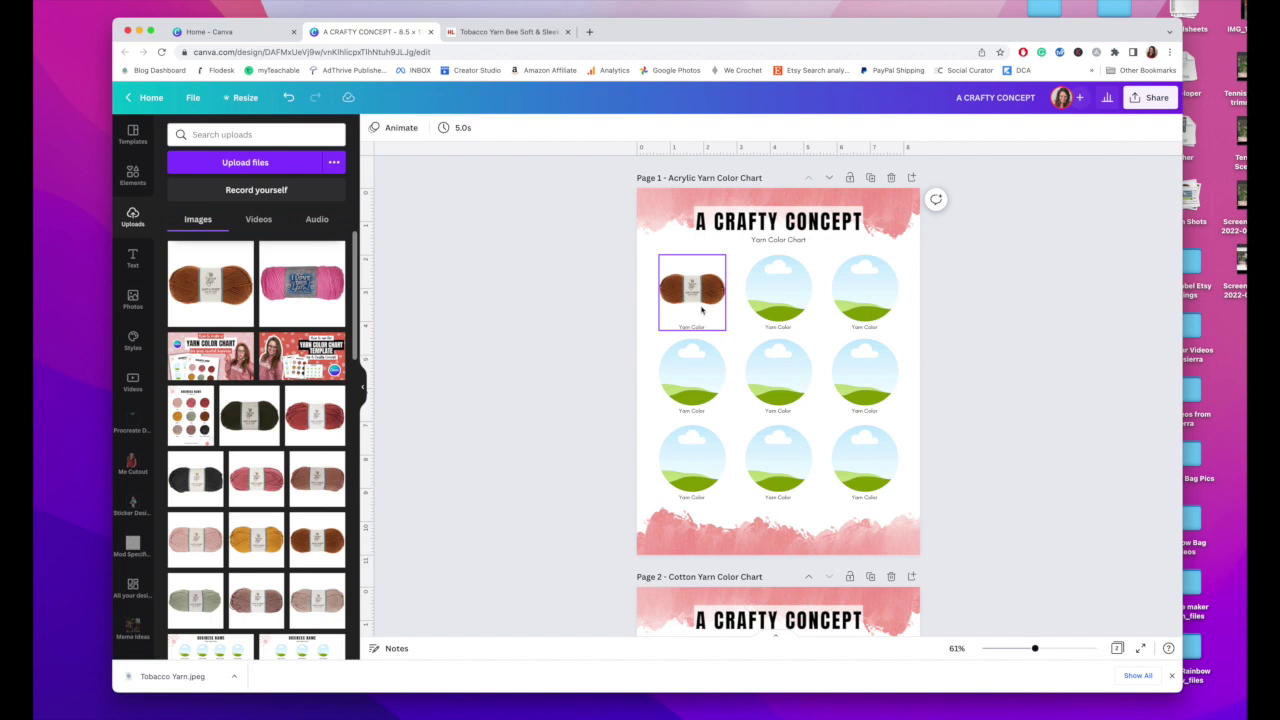
left_click(200, 287)
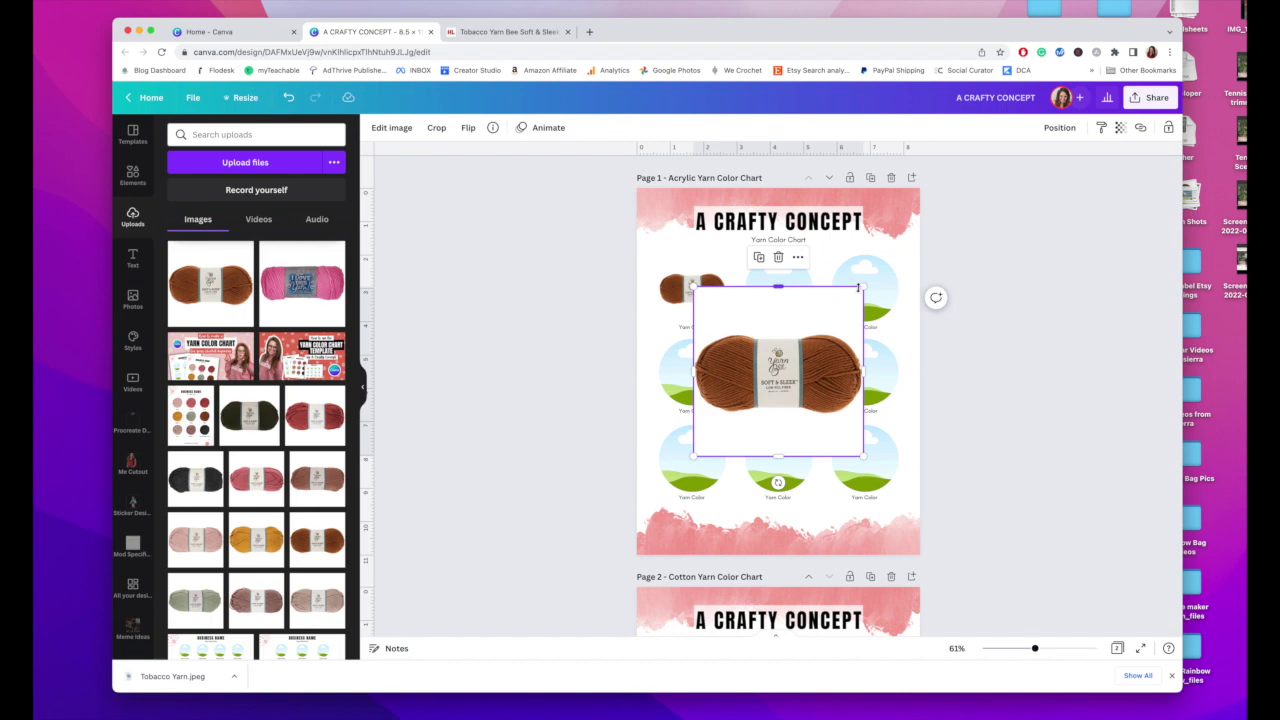
Step: Shrink the Tobacco photo and fit it into the top-left circle frame
left_click_drag(862, 288, 835, 314)
left_click_drag(790, 356, 720, 331)
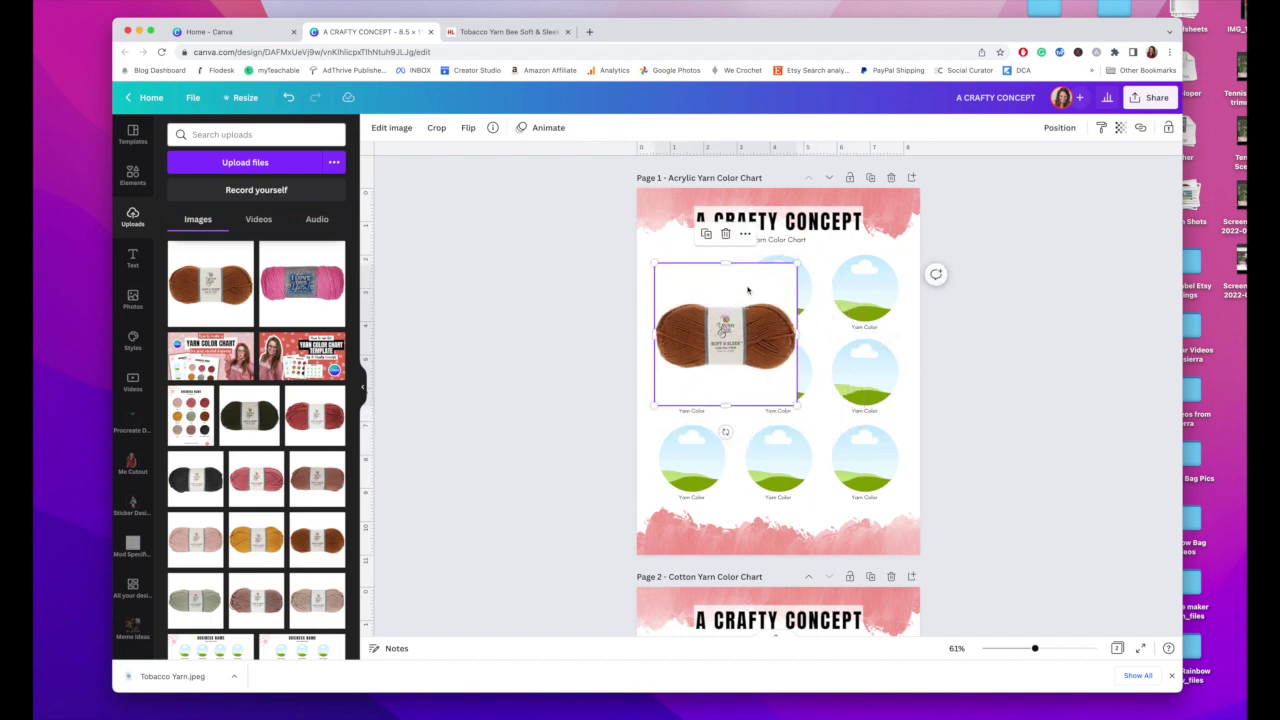
left_click(979, 295)
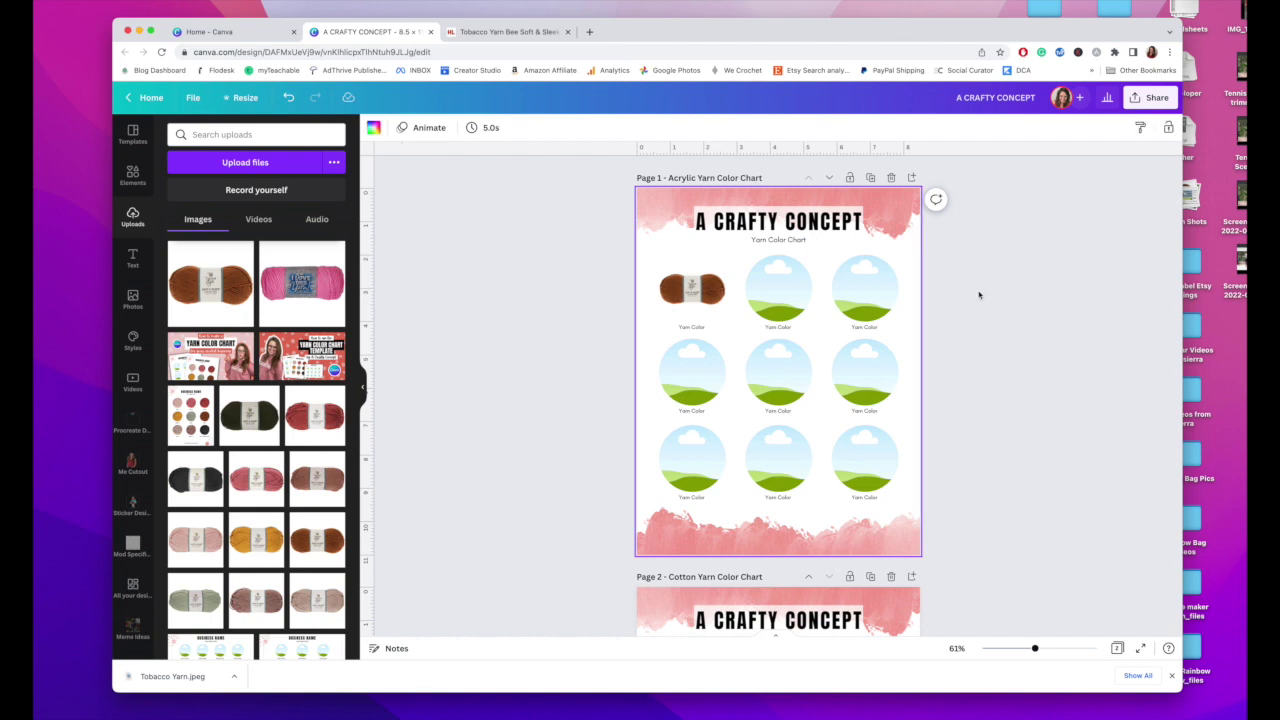
Step: Change the page background to pale grey after briefly trying pink
left_click(373, 127)
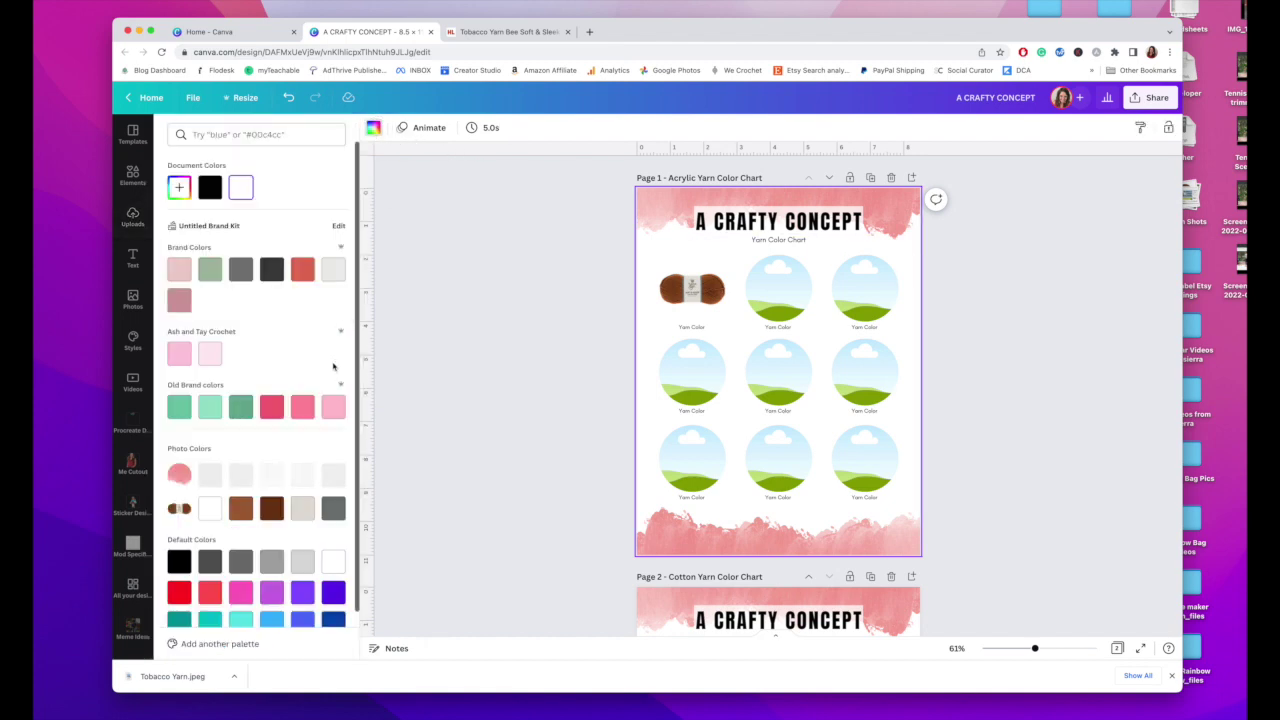
left_click(334, 405)
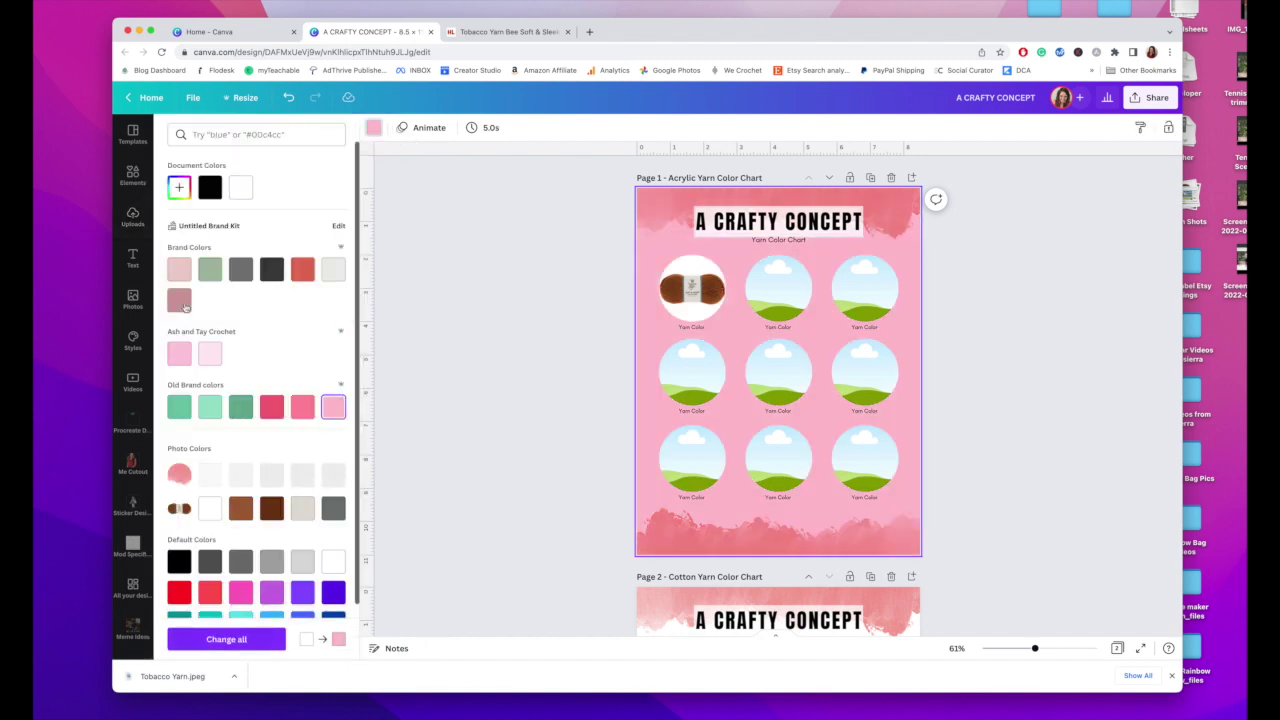
left_click(331, 270)
Step: Add another Tobacco photo from Uploads, then delete that extra copy
left_click(520, 317)
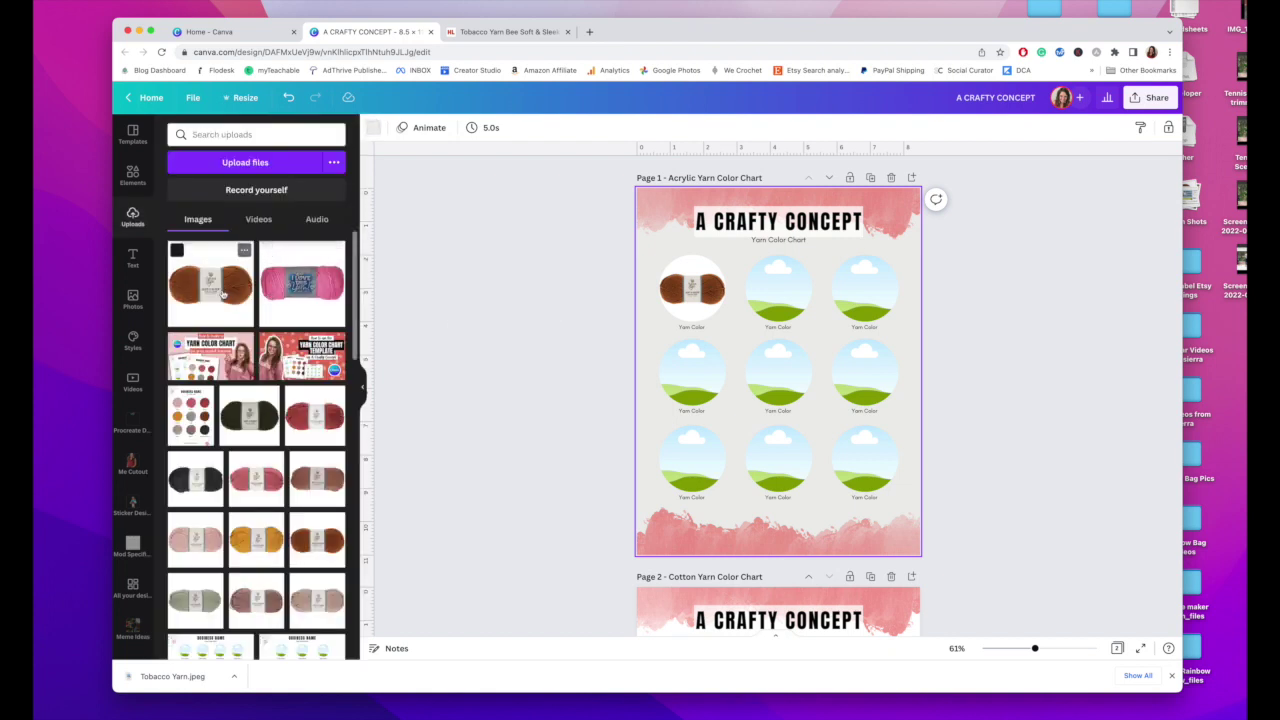
left_click(210, 283)
left_click_drag(779, 309, 744, 313)
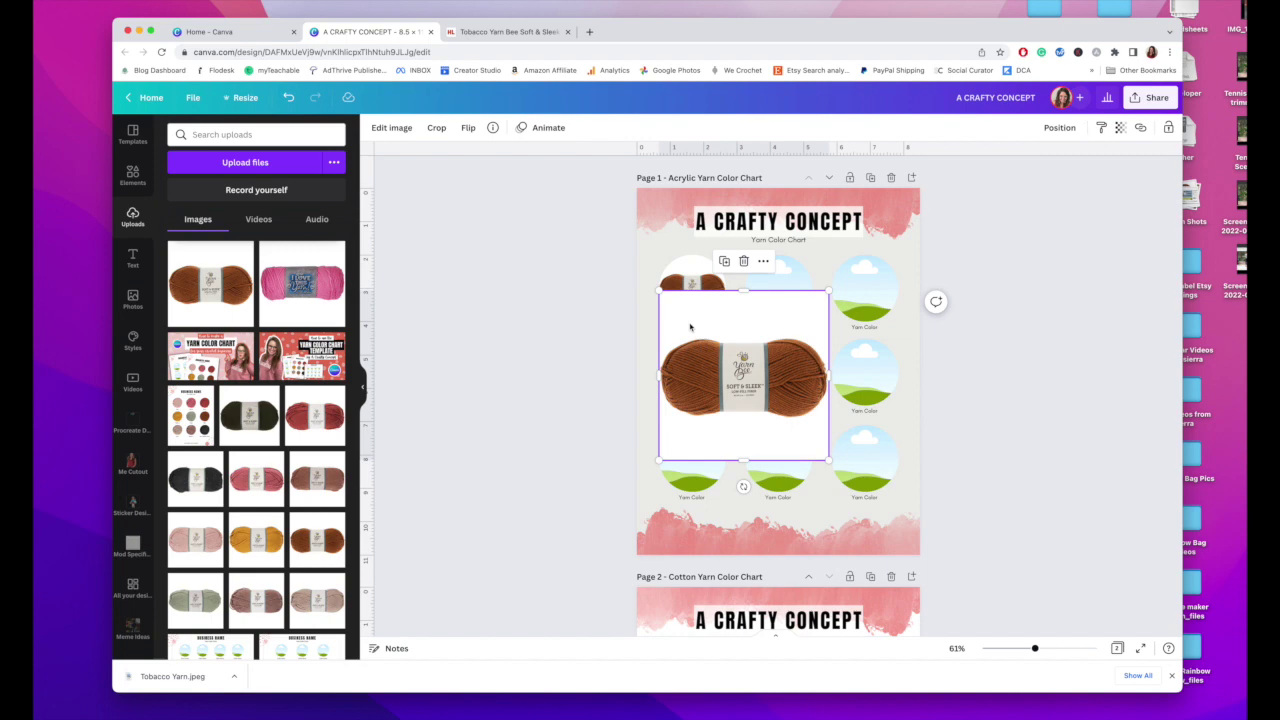
left_click(391, 127)
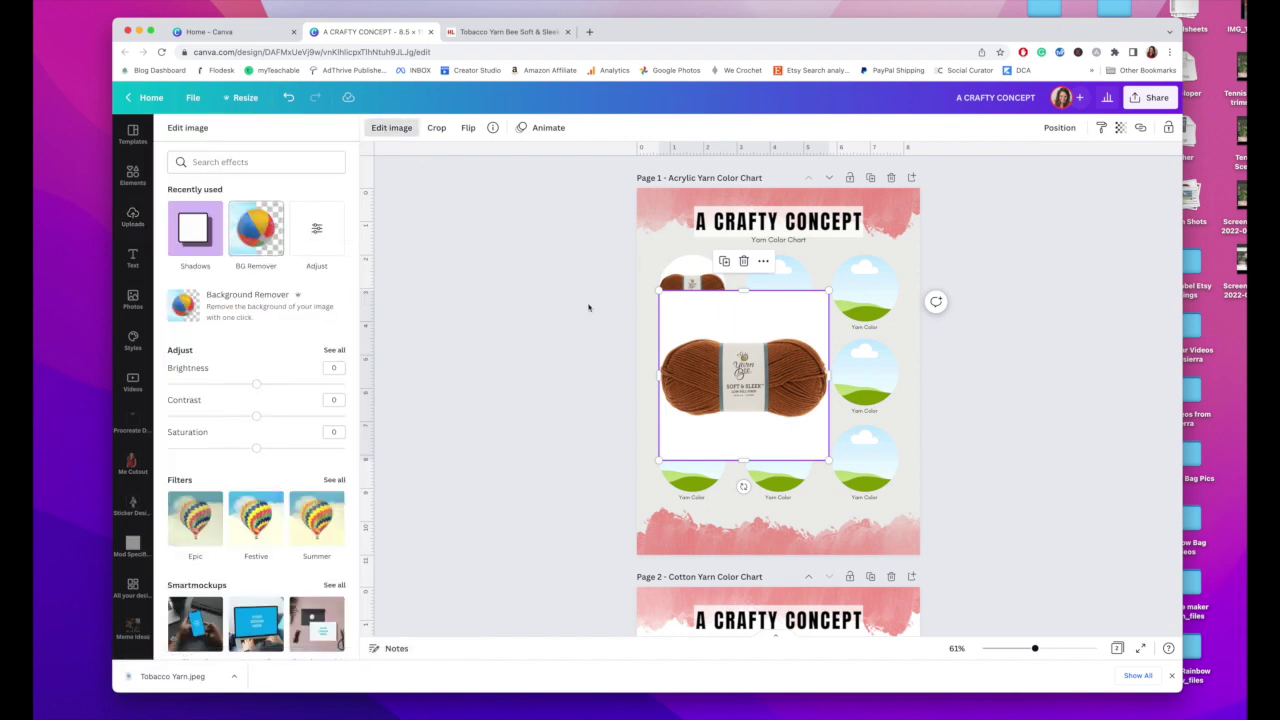
key("Escape")
key("Delete")
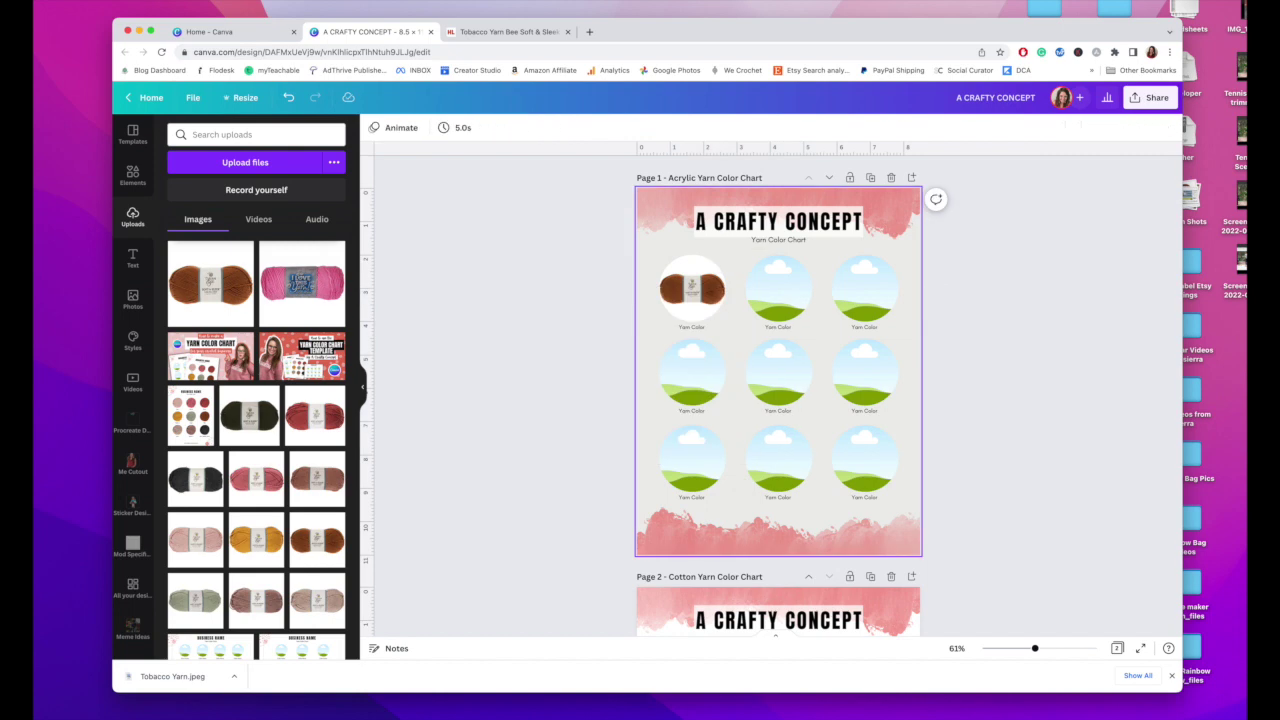
Step: Select the top-left circle's yarn photo and begin adjusting it within its frame
left_click(685, 296)
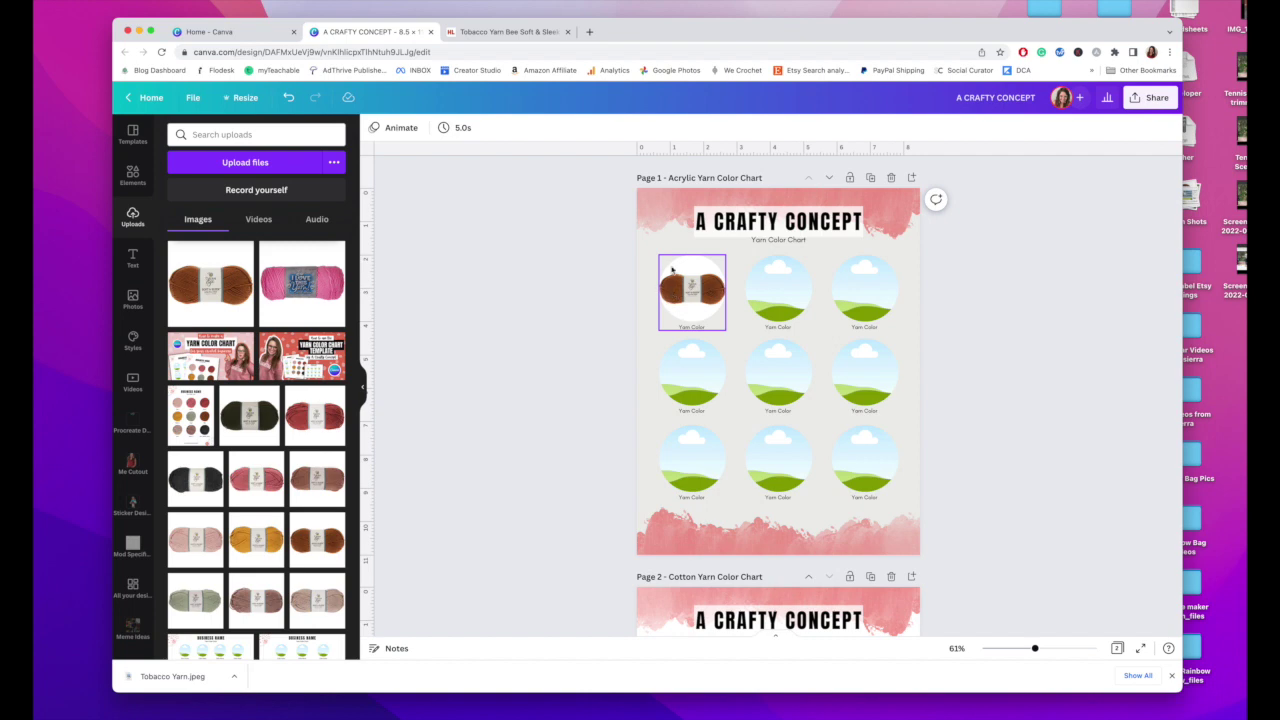
scroll(700, 265, "down", 1)
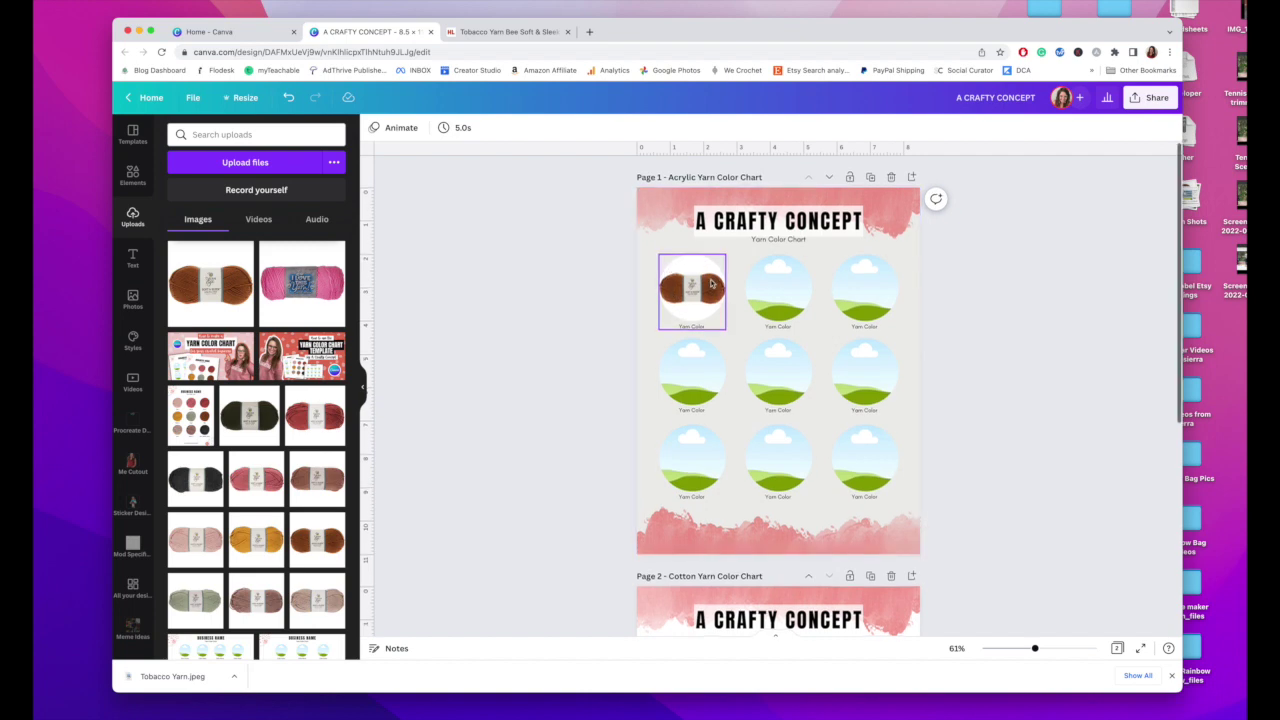
left_click(676, 292)
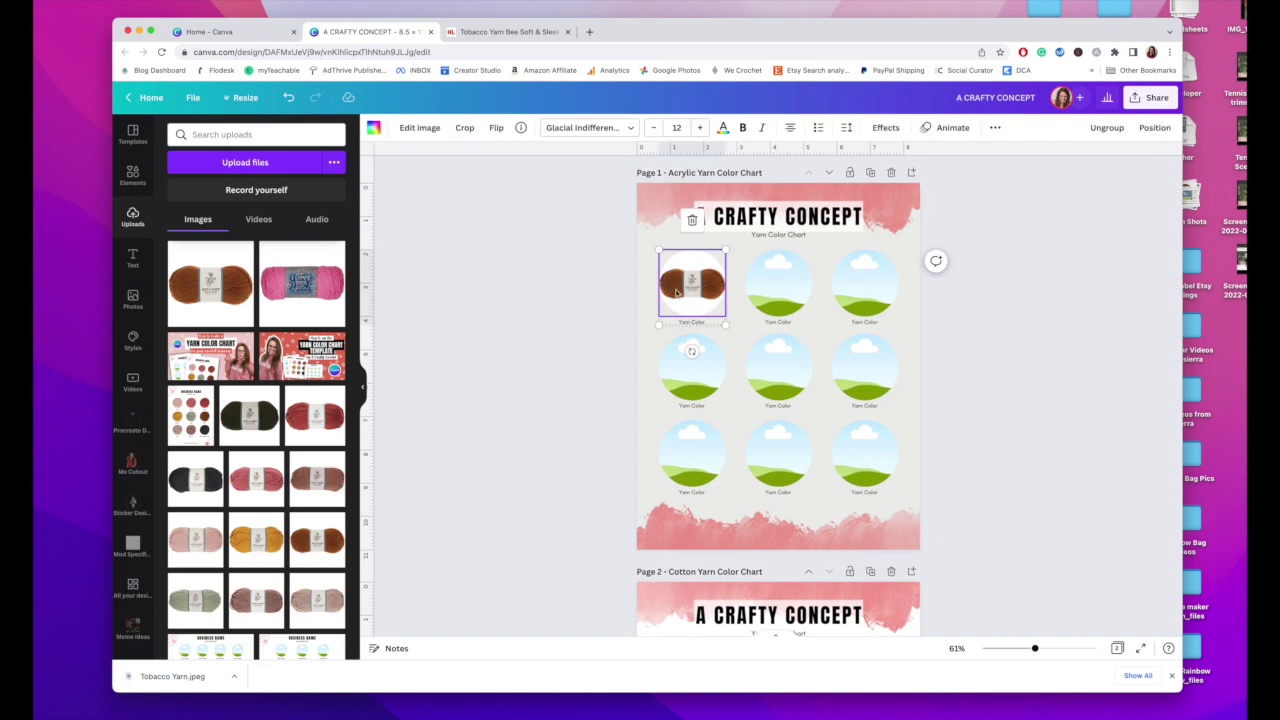
left_click(649, 410)
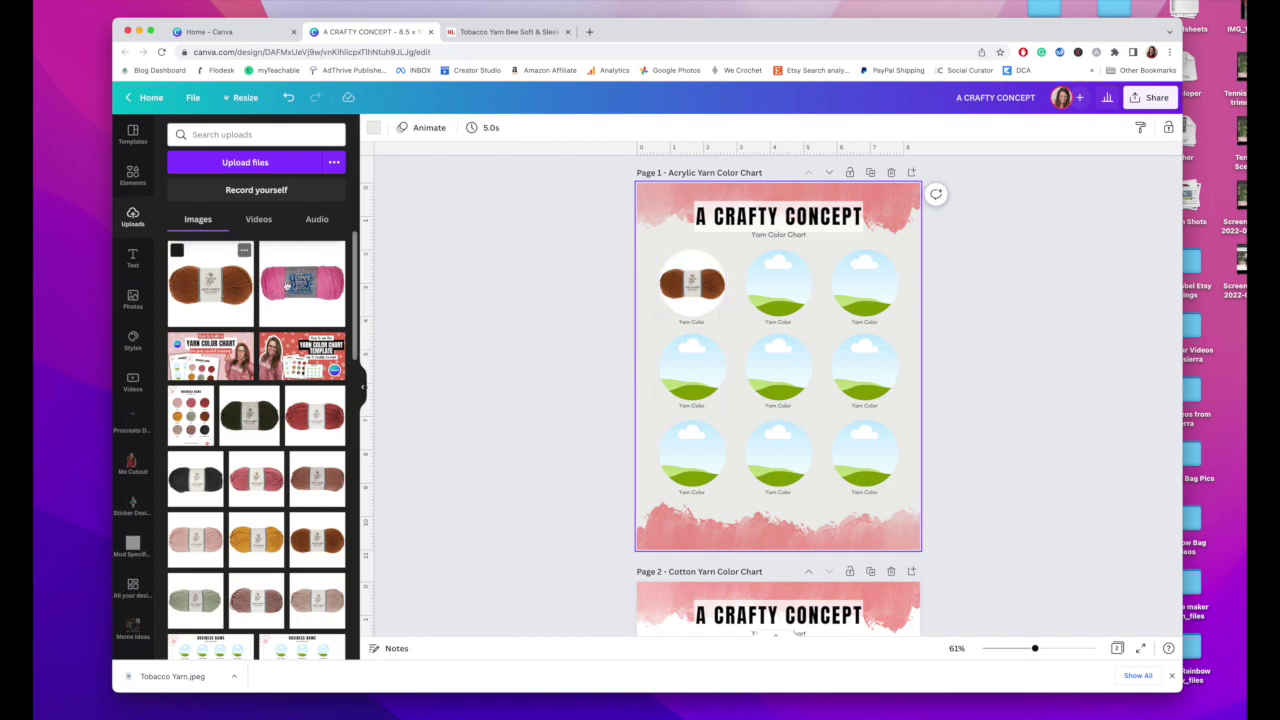
left_click(689, 283)
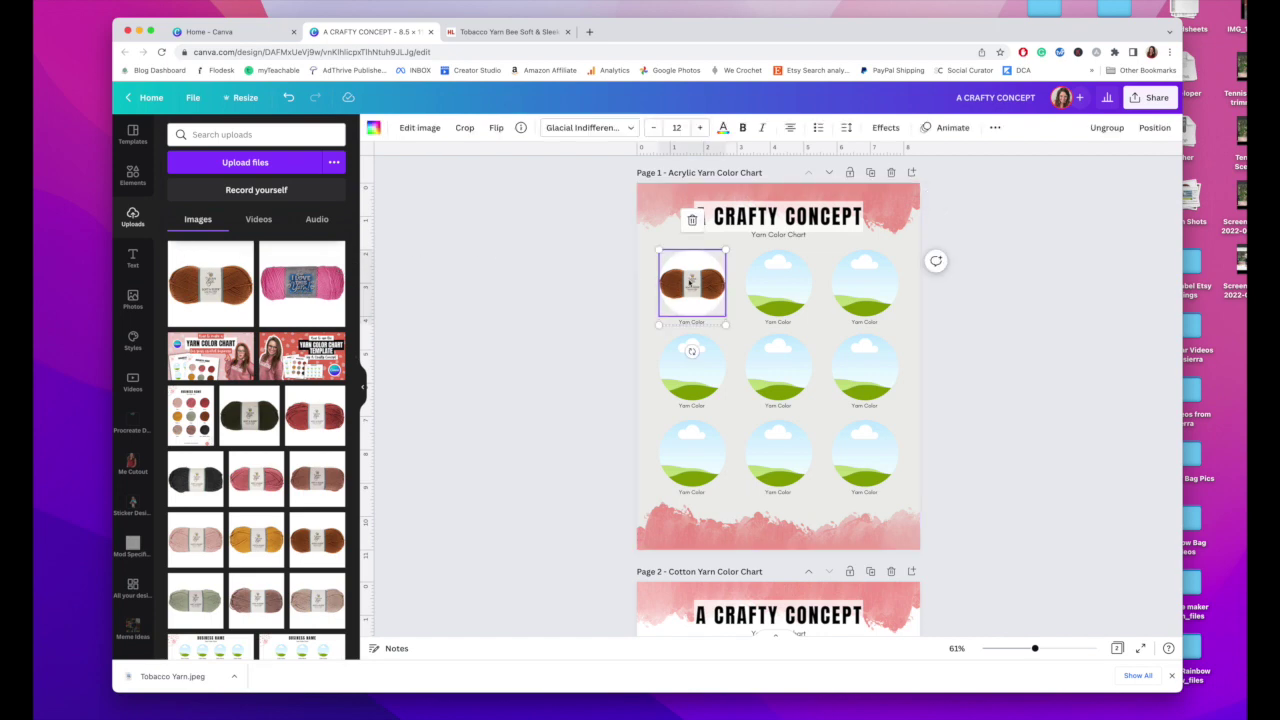
double_click(689, 283)
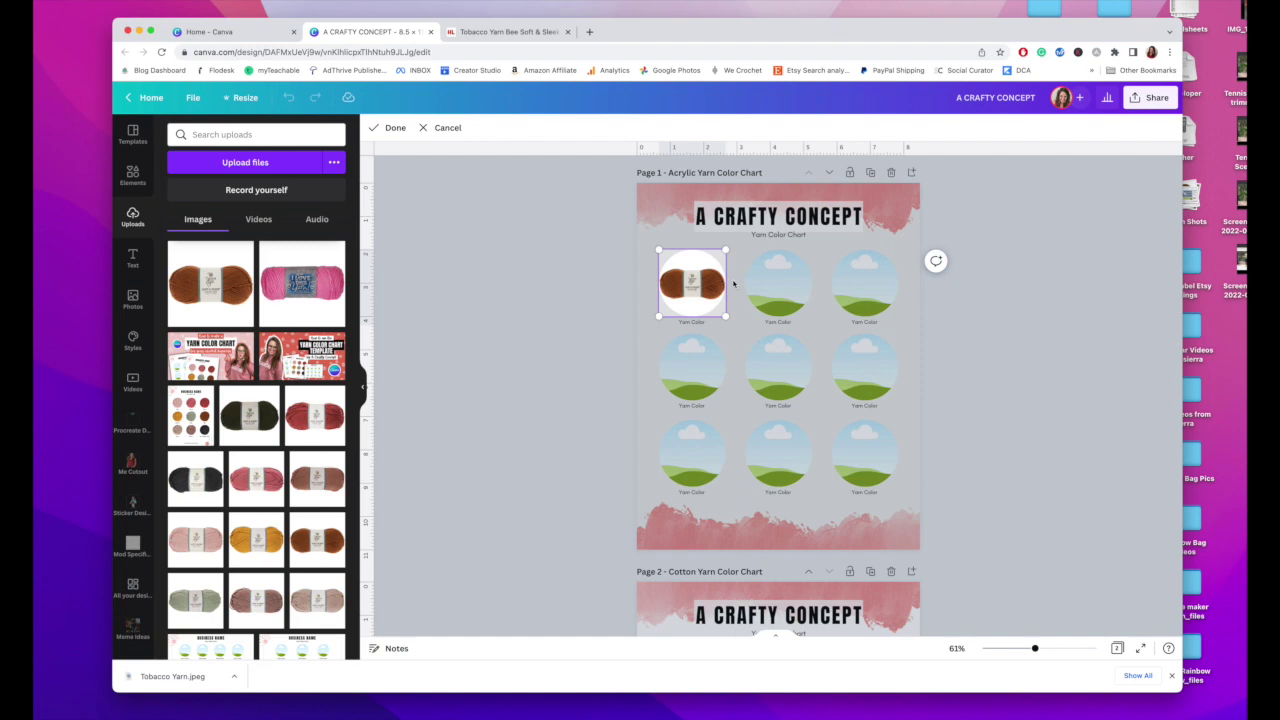
Step: Enlarge and raise the Tobacco photo inside the top-left circle until only brown yarn strands show, then confirm the crop
left_click_drag(726, 317, 862, 455)
left_click_drag(778, 382, 753, 304)
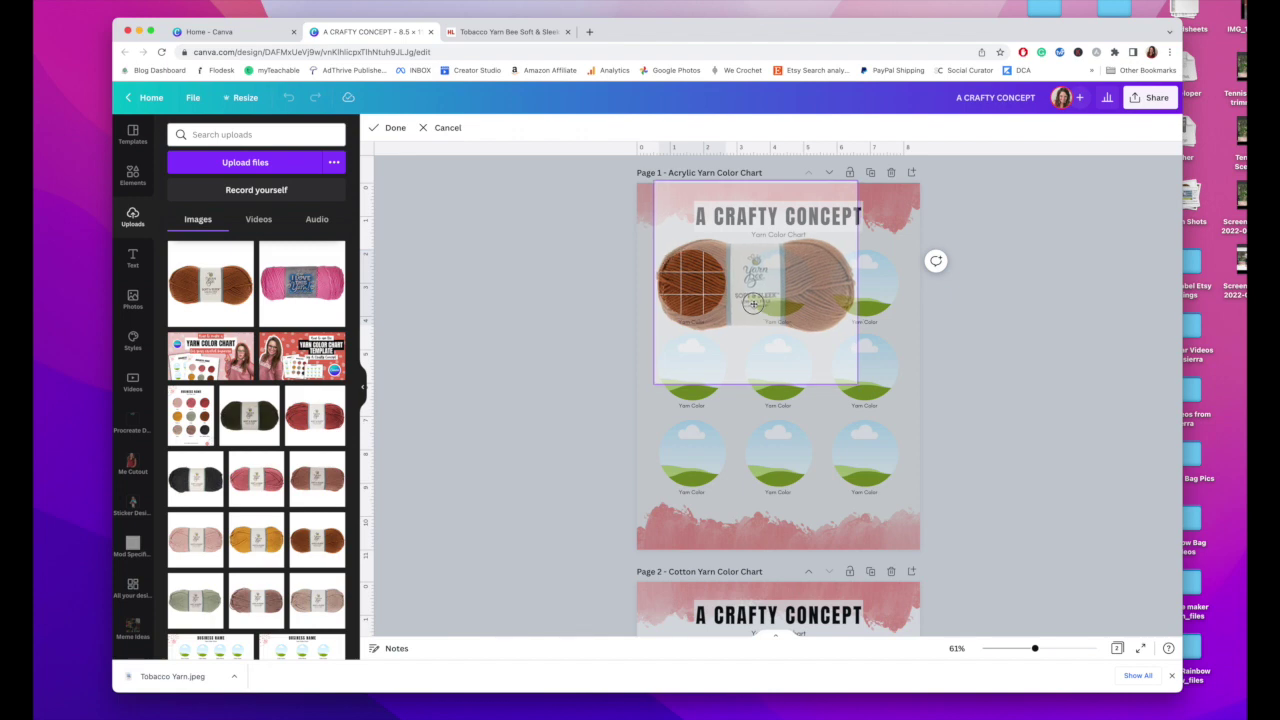
left_click(1072, 648)
scroll(770, 484, "up", 5)
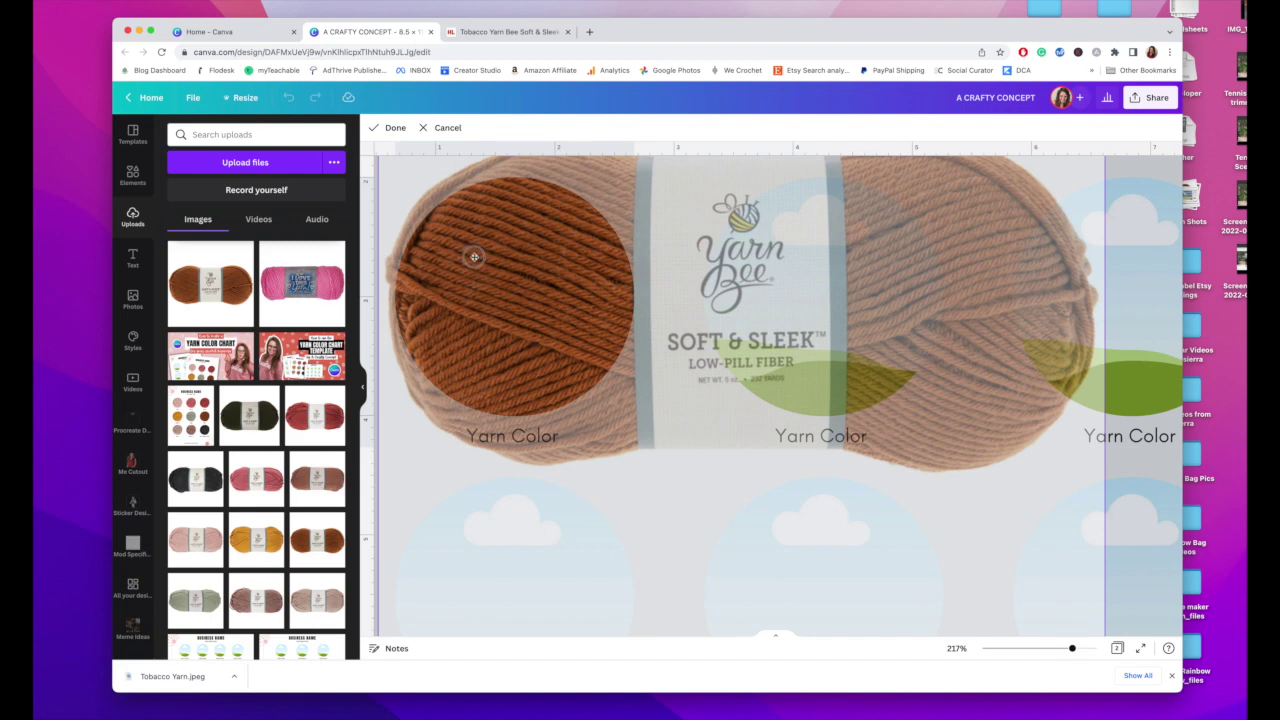
left_click_drag(473, 257, 480, 258)
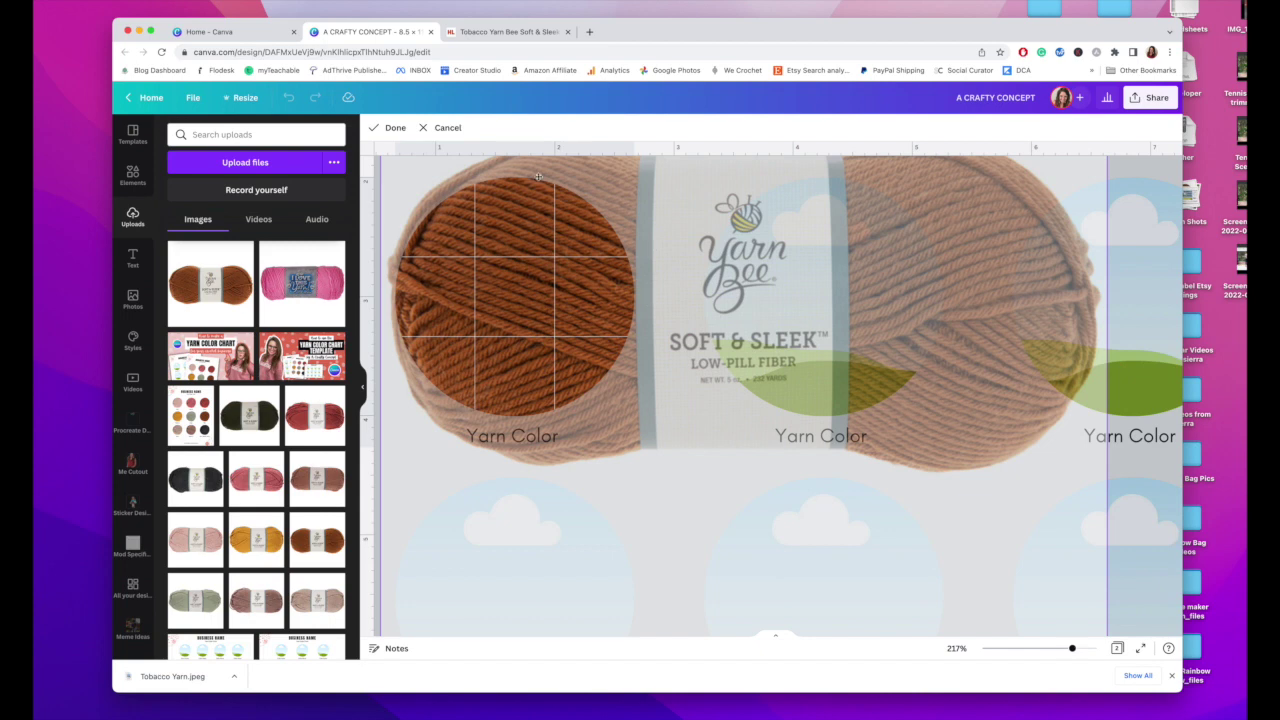
left_click(1050, 648)
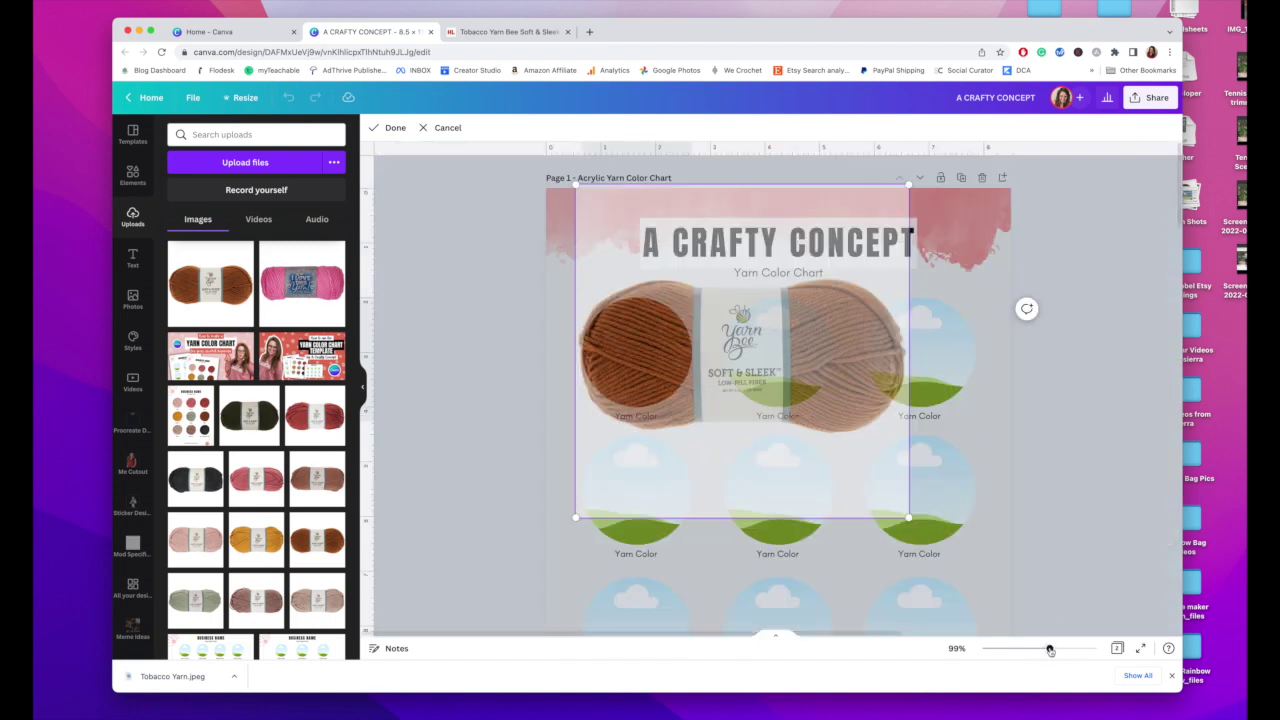
left_click(1101, 449)
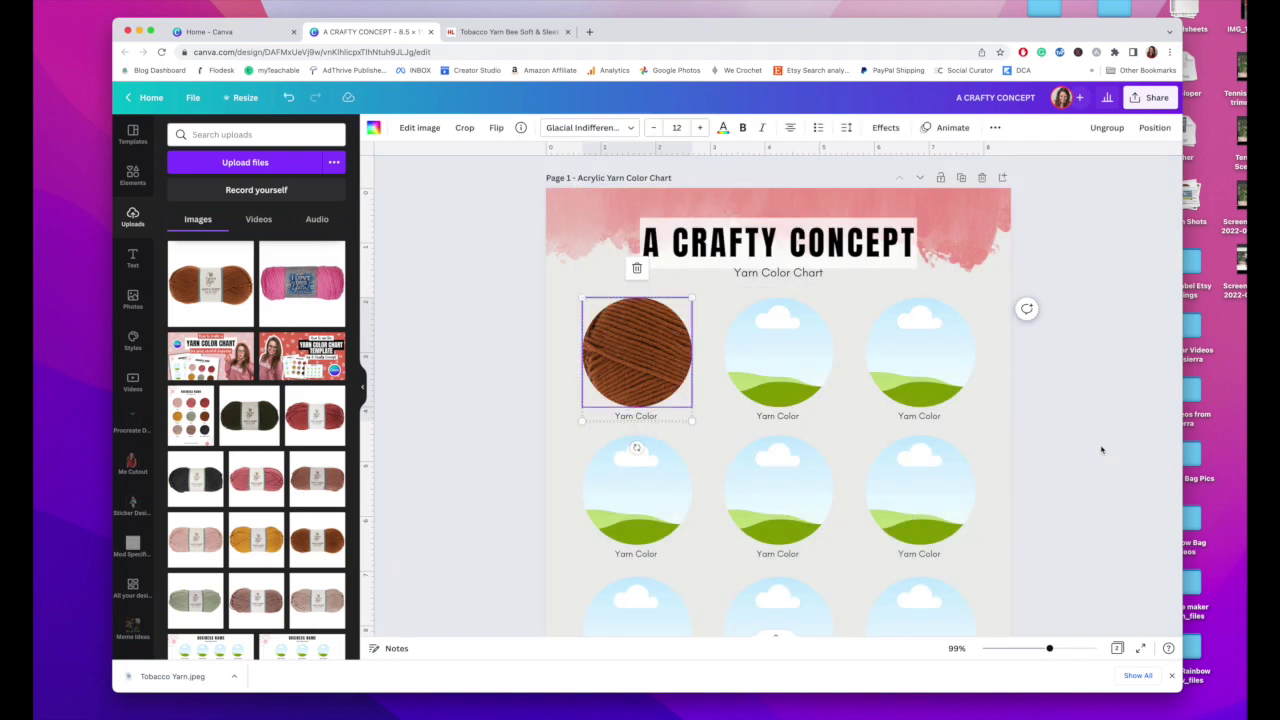
left_click(503, 395)
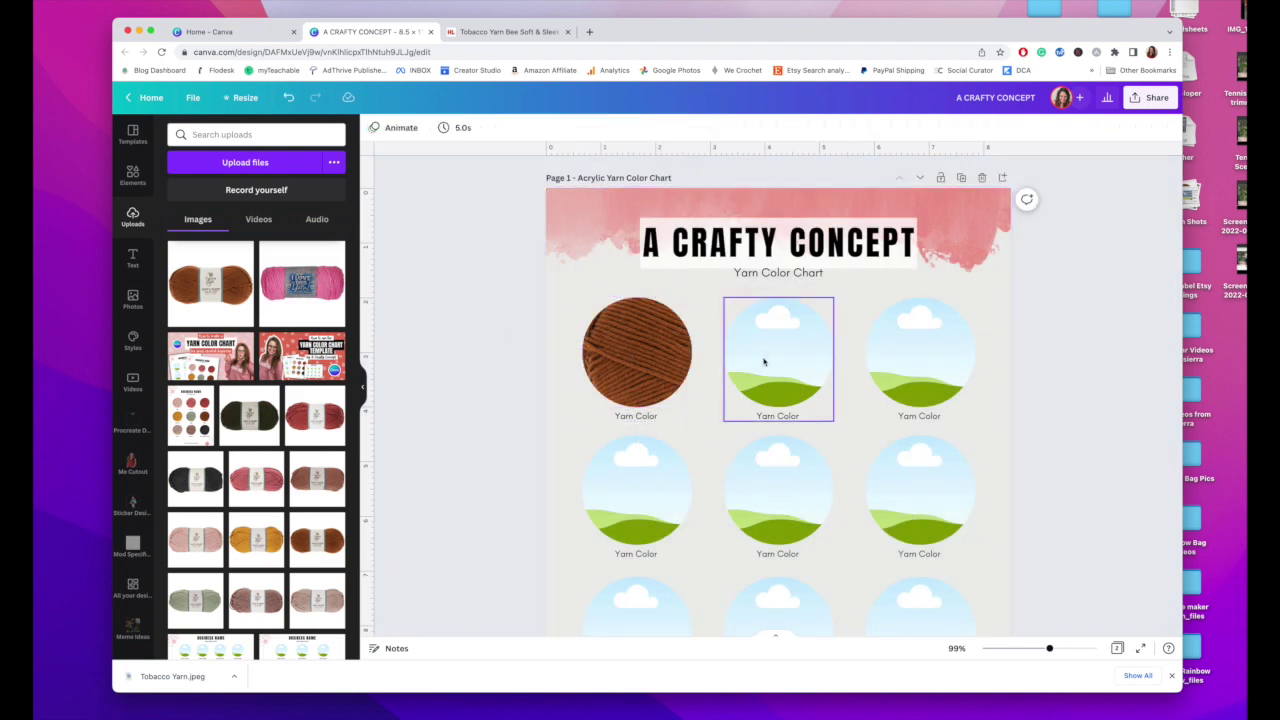
Step: Rename the first circle's 'Yarn Color' label to 'Tobacco'
left_click(636, 415)
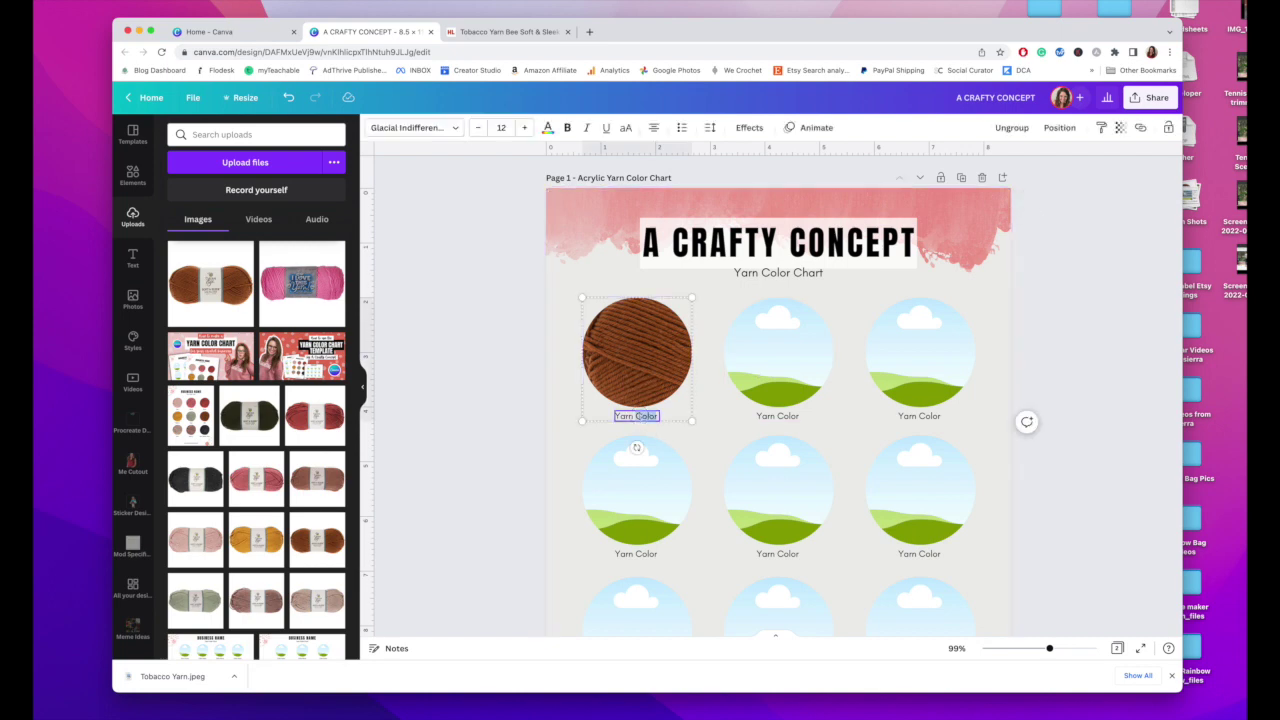
left_click_drag(640, 416, 614, 416)
type("Tobacco")
left_click(480, 400)
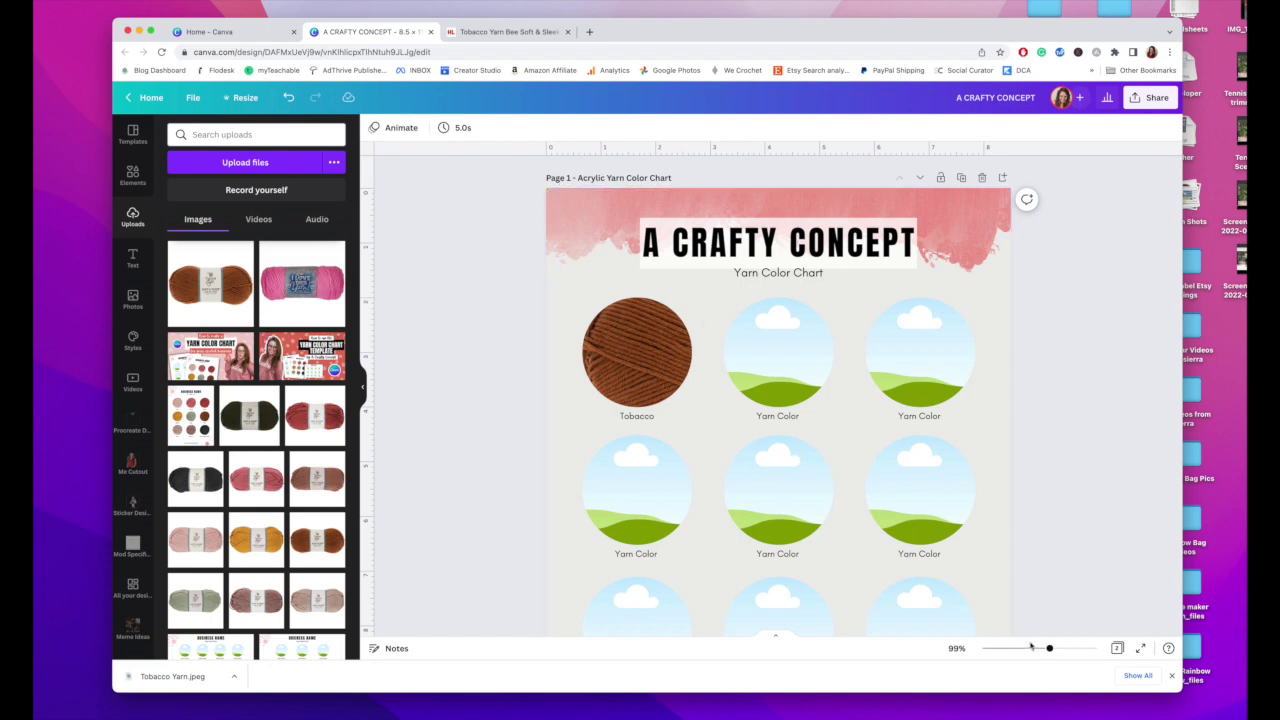
Step: Place the reddish yarn photo in the top-middle circle, crop it to fill, and label it 'Spice'
left_click_drag(1049, 648, 1043, 648)
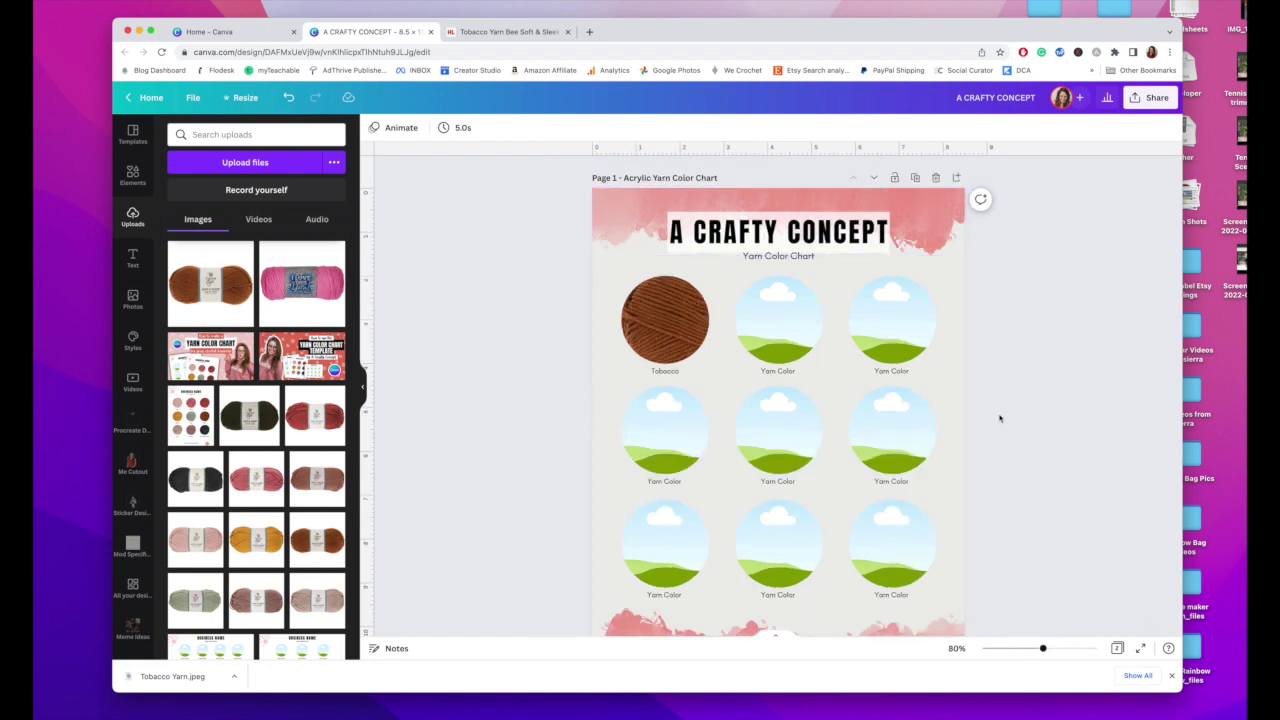
left_click_drag(290, 420, 954, 494)
double_click(816, 341)
left_click_drag(829, 395, 833, 320)
left_click_drag(948, 213, 978, 183)
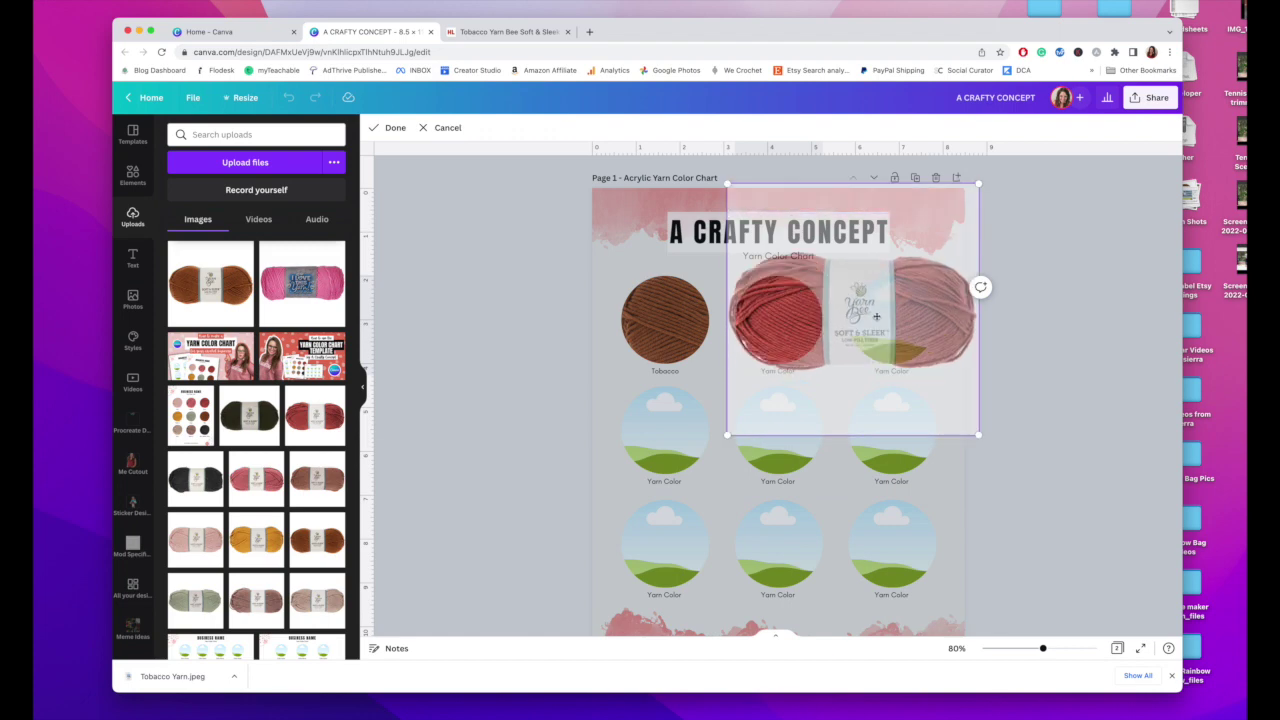
left_click_drag(876, 316, 872, 328)
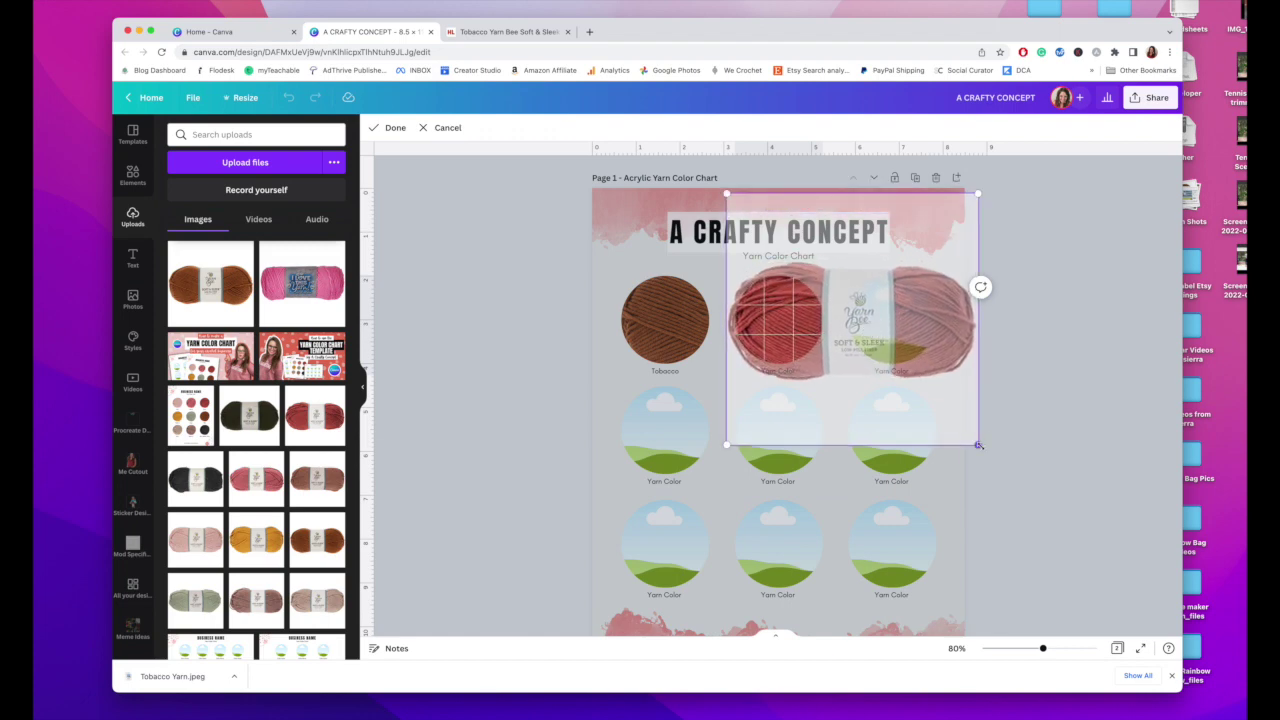
left_click(778, 330)
left_click(778, 371)
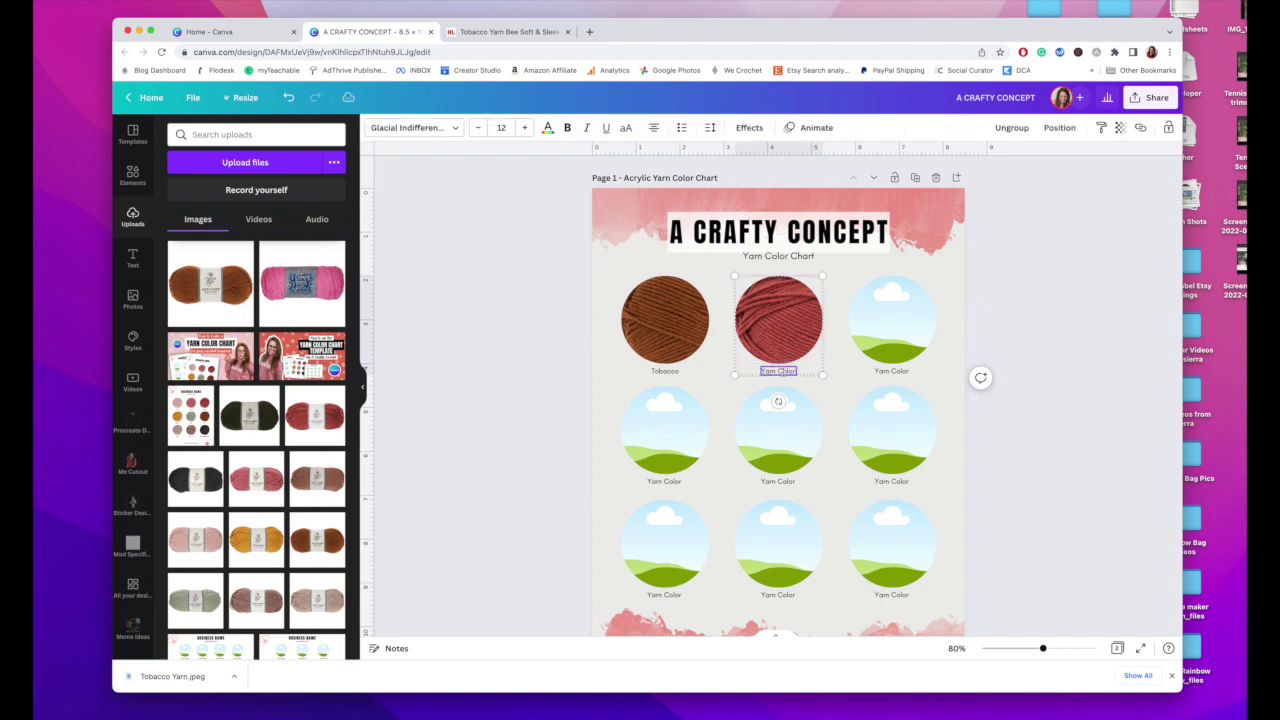
type("Spice")
double_click(891, 320)
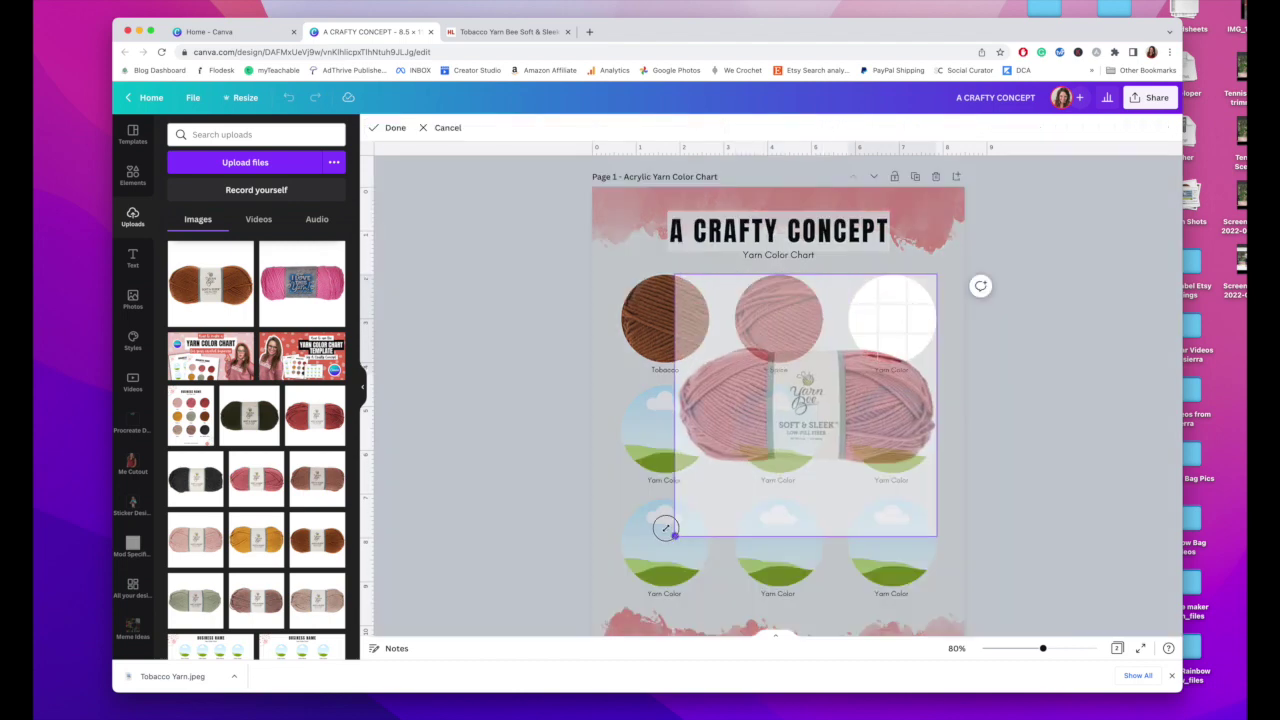
Step: Fill the top-right circle with the mauve yarn photo, enlarged and repositioned to fill it
left_click_drag(820, 420, 998, 345)
left_click_drag(1113, 459, 1099, 416)
left_click(974, 417)
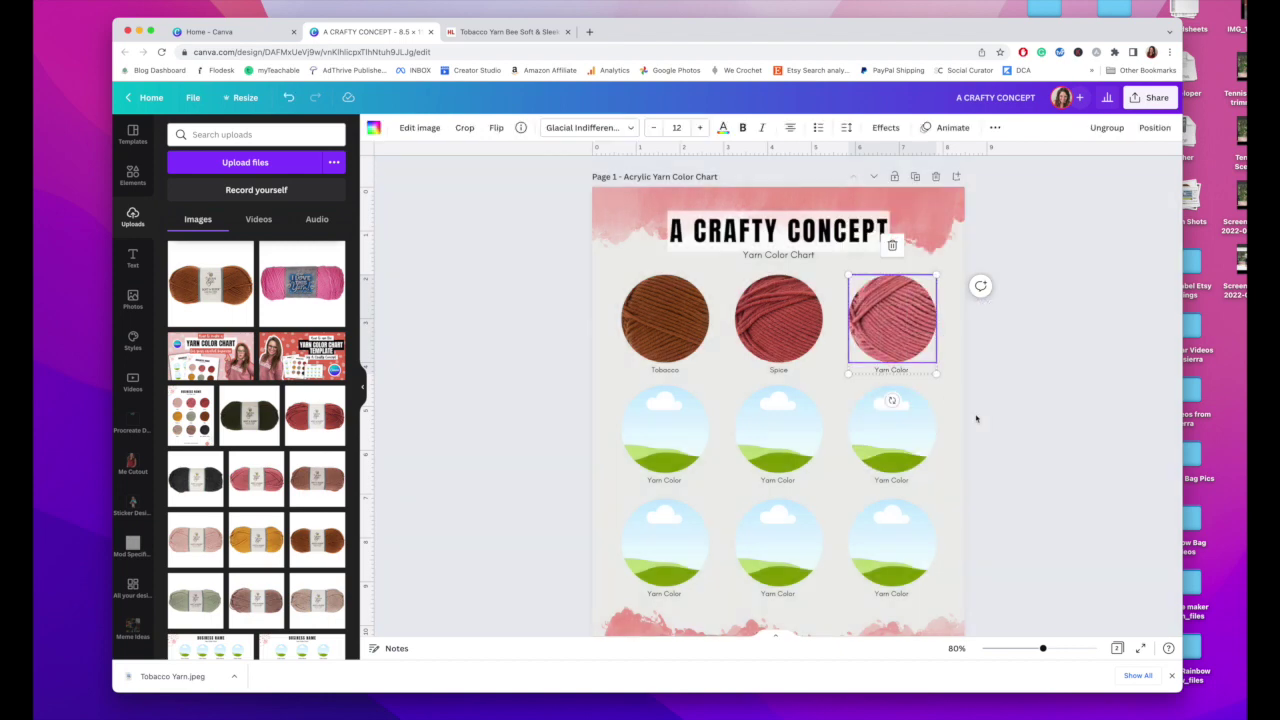
left_click(980, 420)
scroll(923, 297, "down", 2)
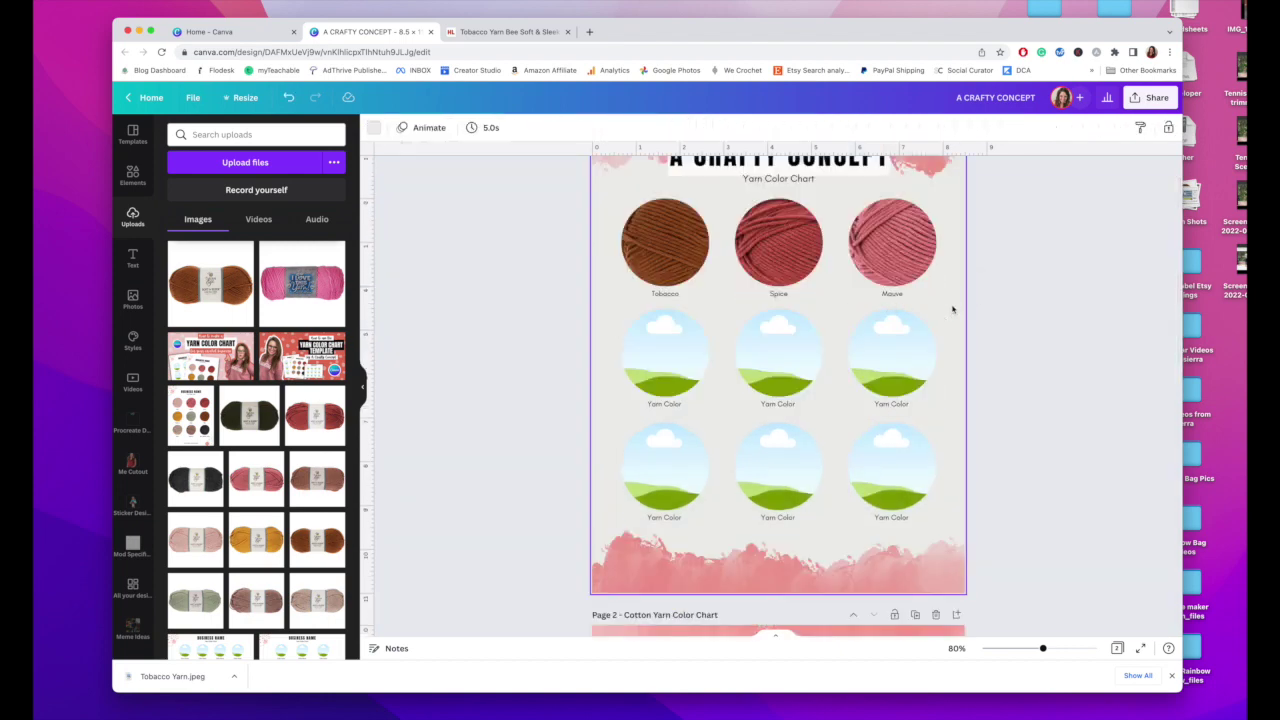
Step: Select the yarn chart page and scroll through it to check the top row
left_click(952, 310)
scroll(952, 310, "up", 2)
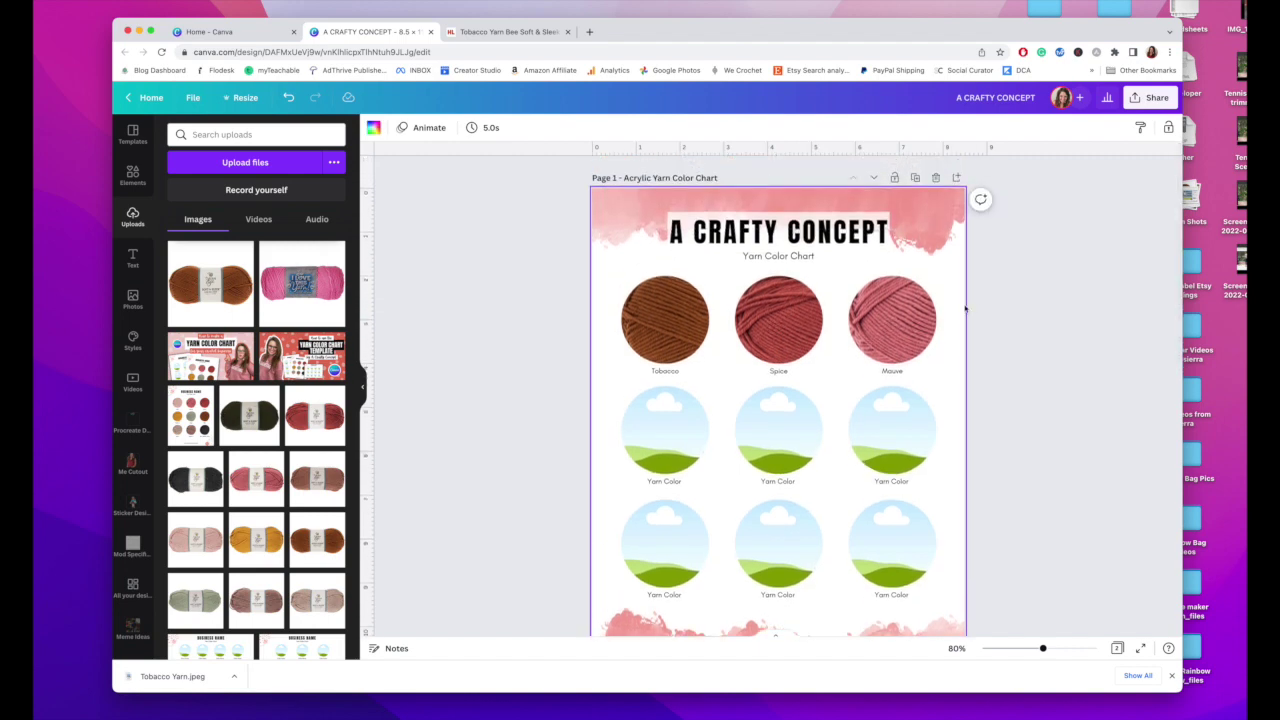
scroll(963, 352, "down", 1)
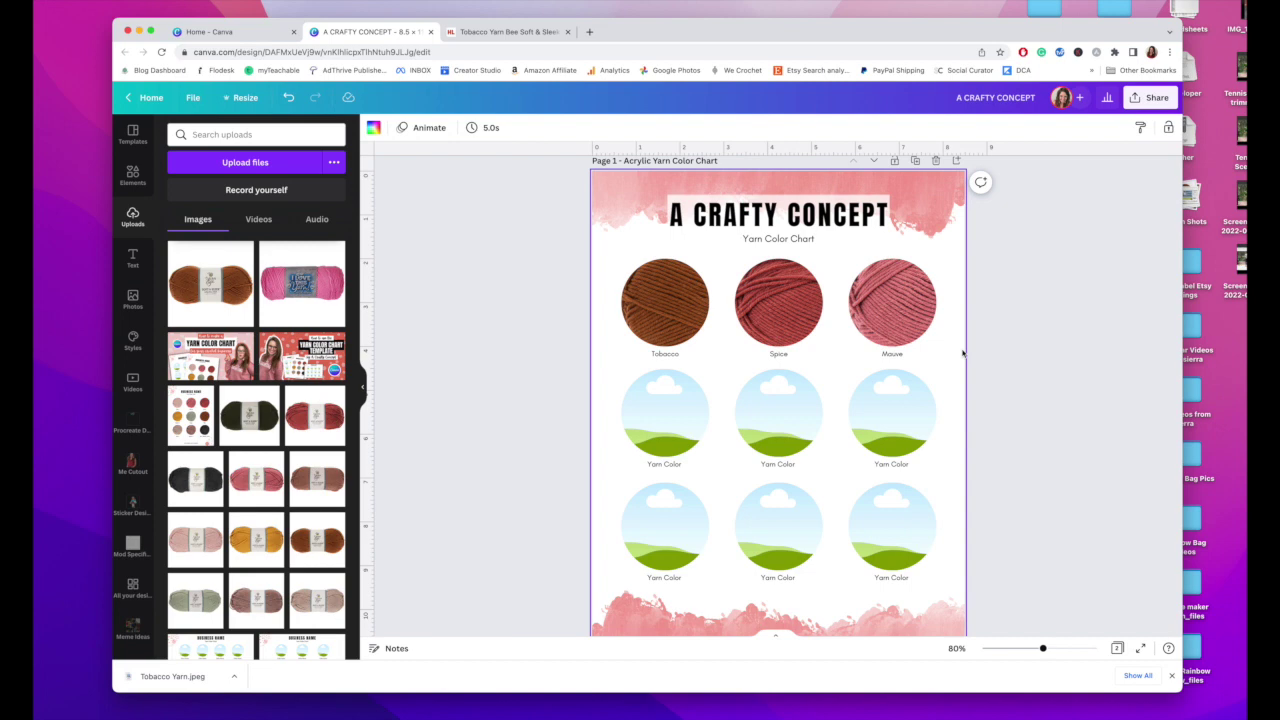
scroll(963, 354, "down", 1)
scroll(963, 354, "up", 2)
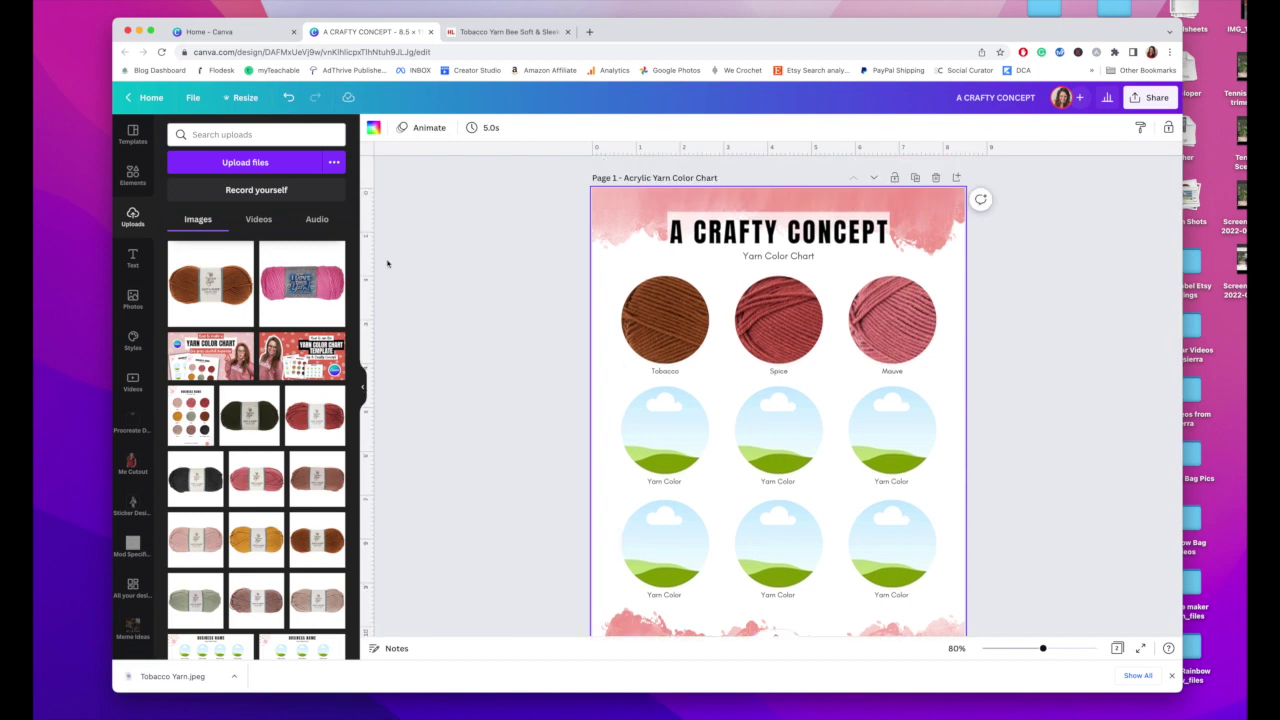
scroll(465, 270, "down", 1)
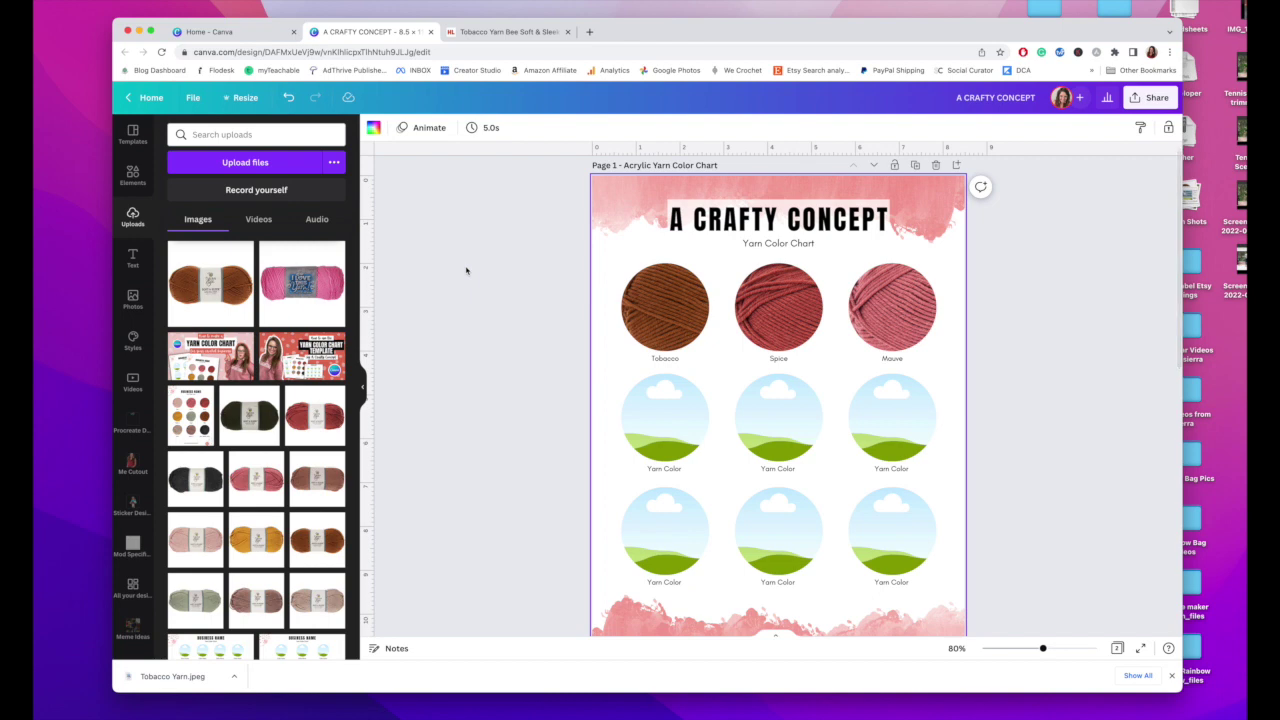
scroll(465, 270, "down", 1)
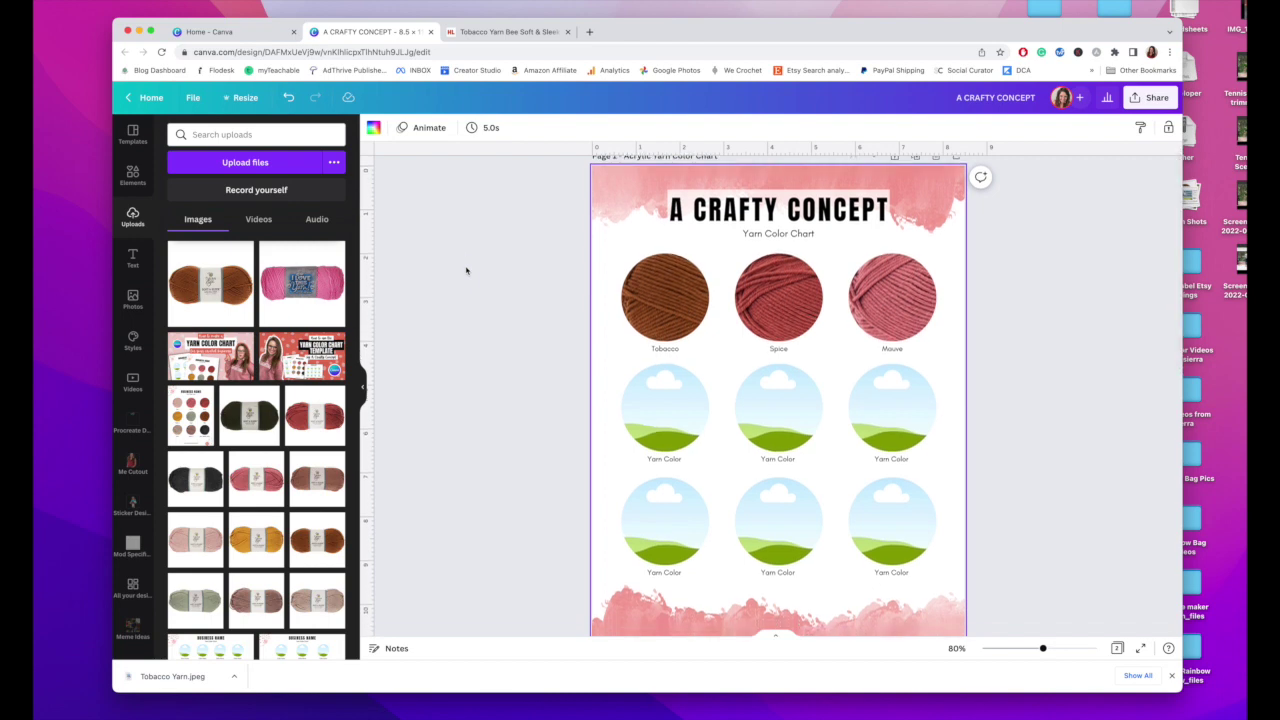